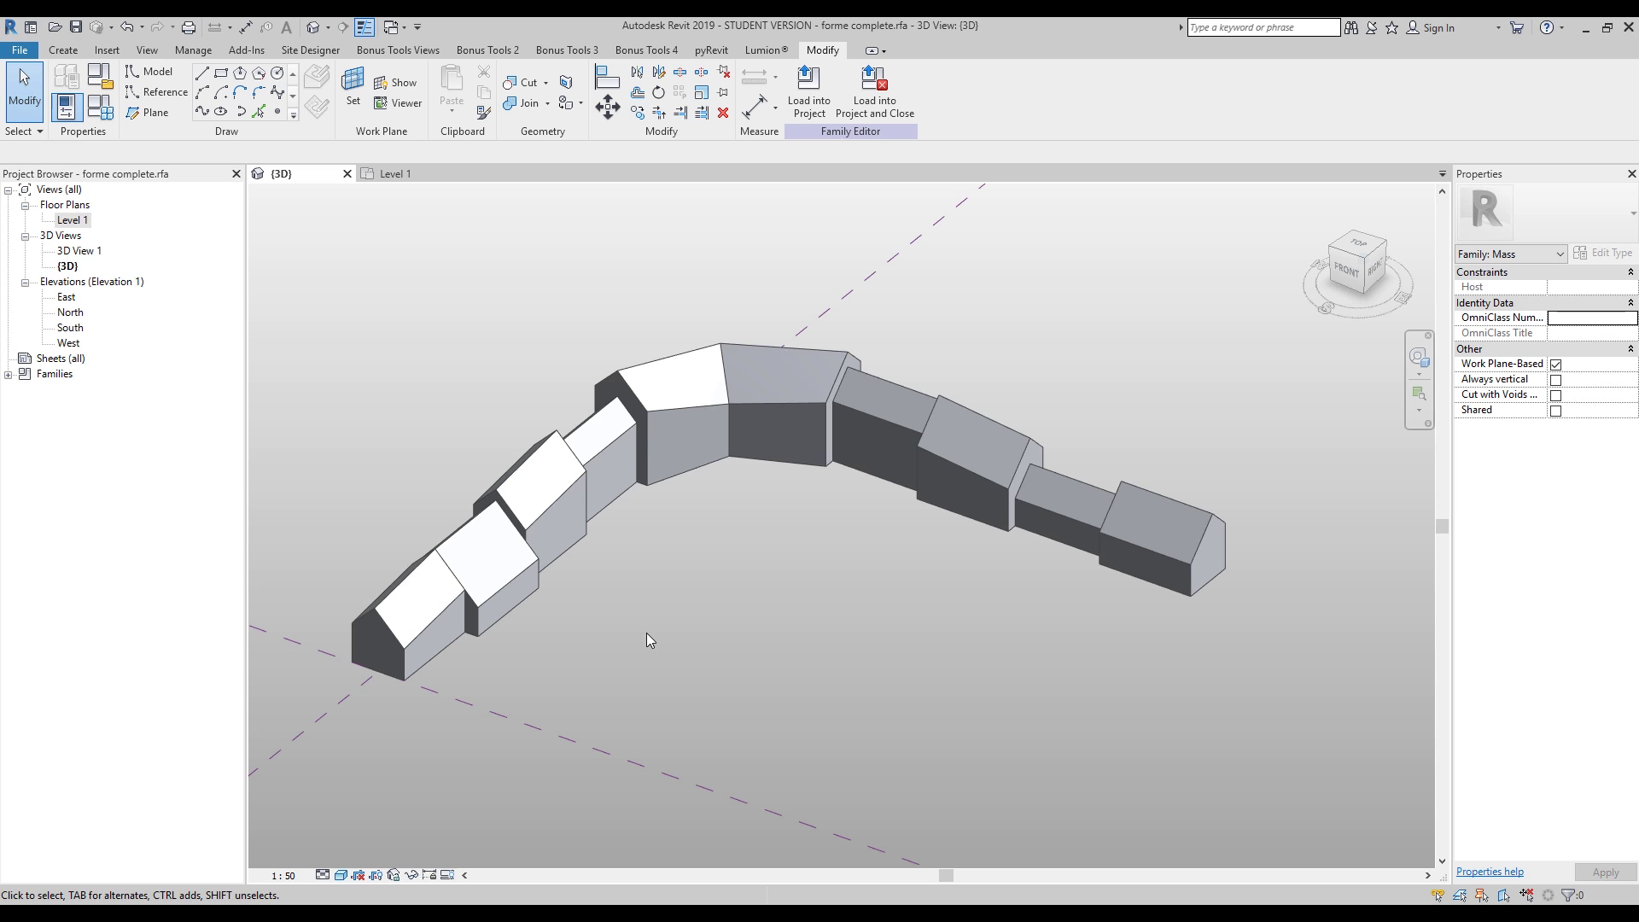
Step: Close the Level 1 plan and start a new conceptual mass family from Metric Mass.rft
middle_click_drag(663, 638, 761, 640, "shift")
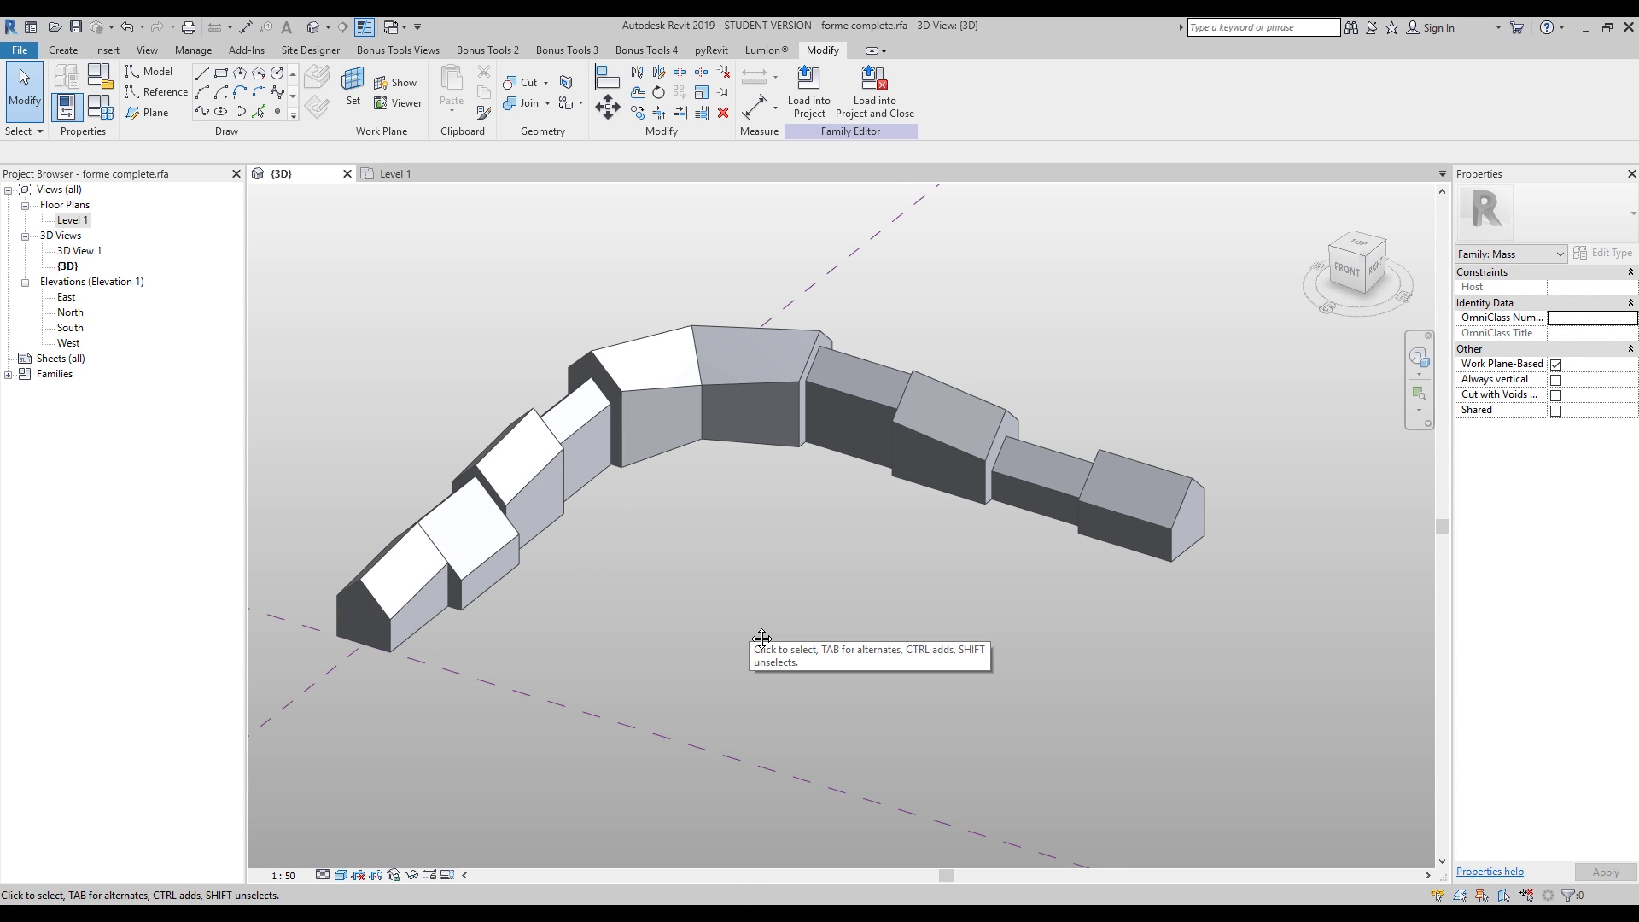
left_click(455, 174)
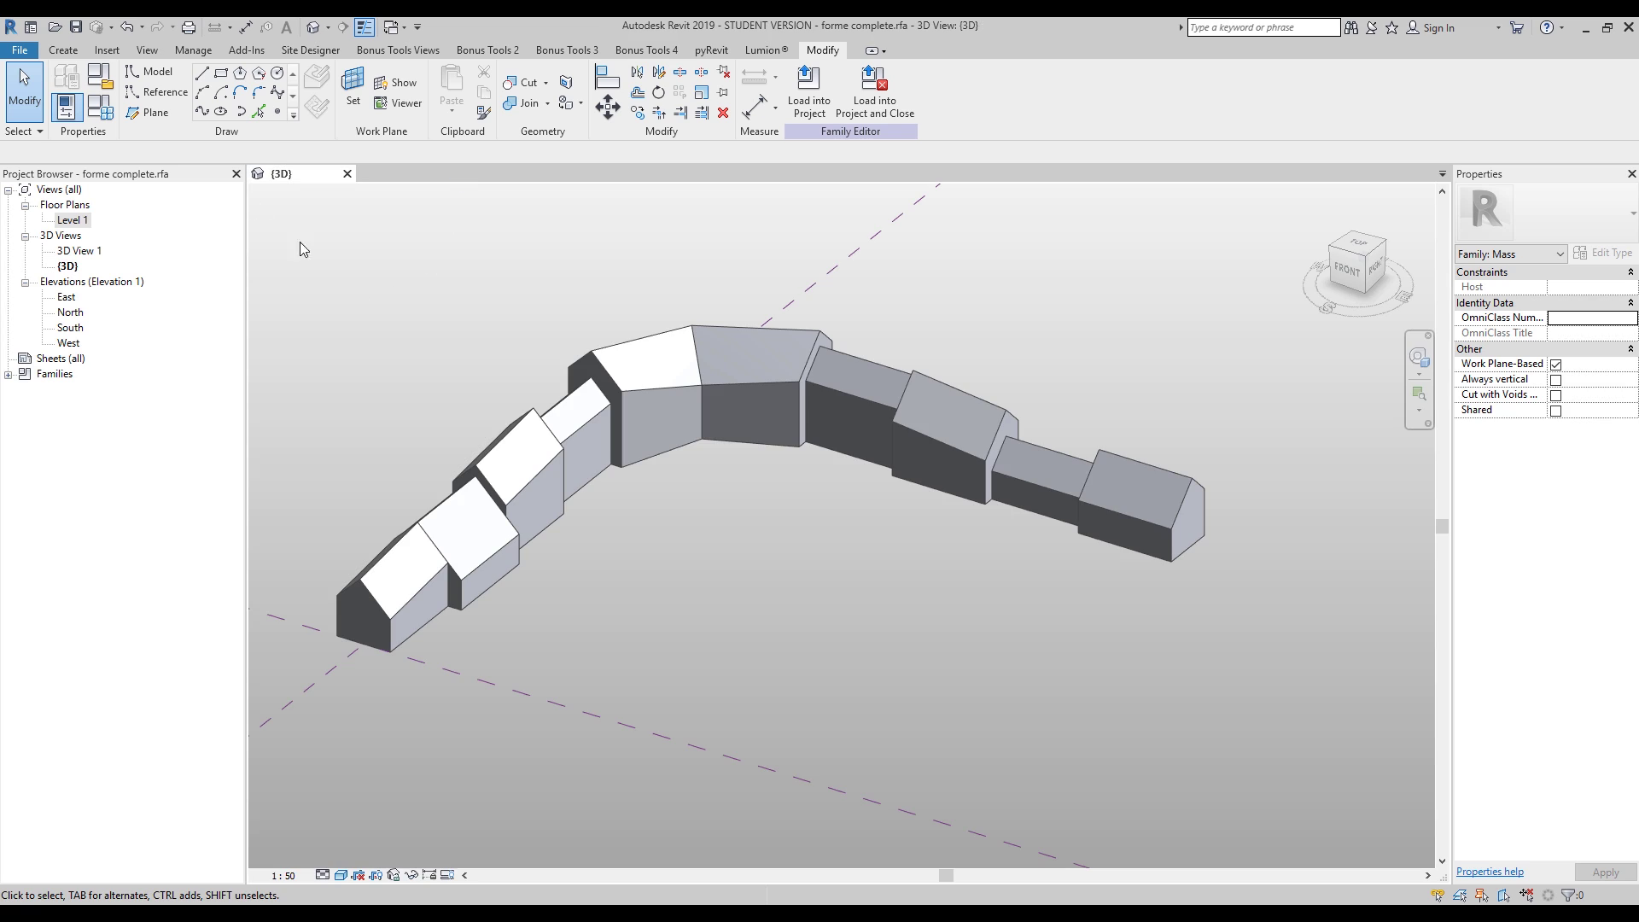
key("alt+f")
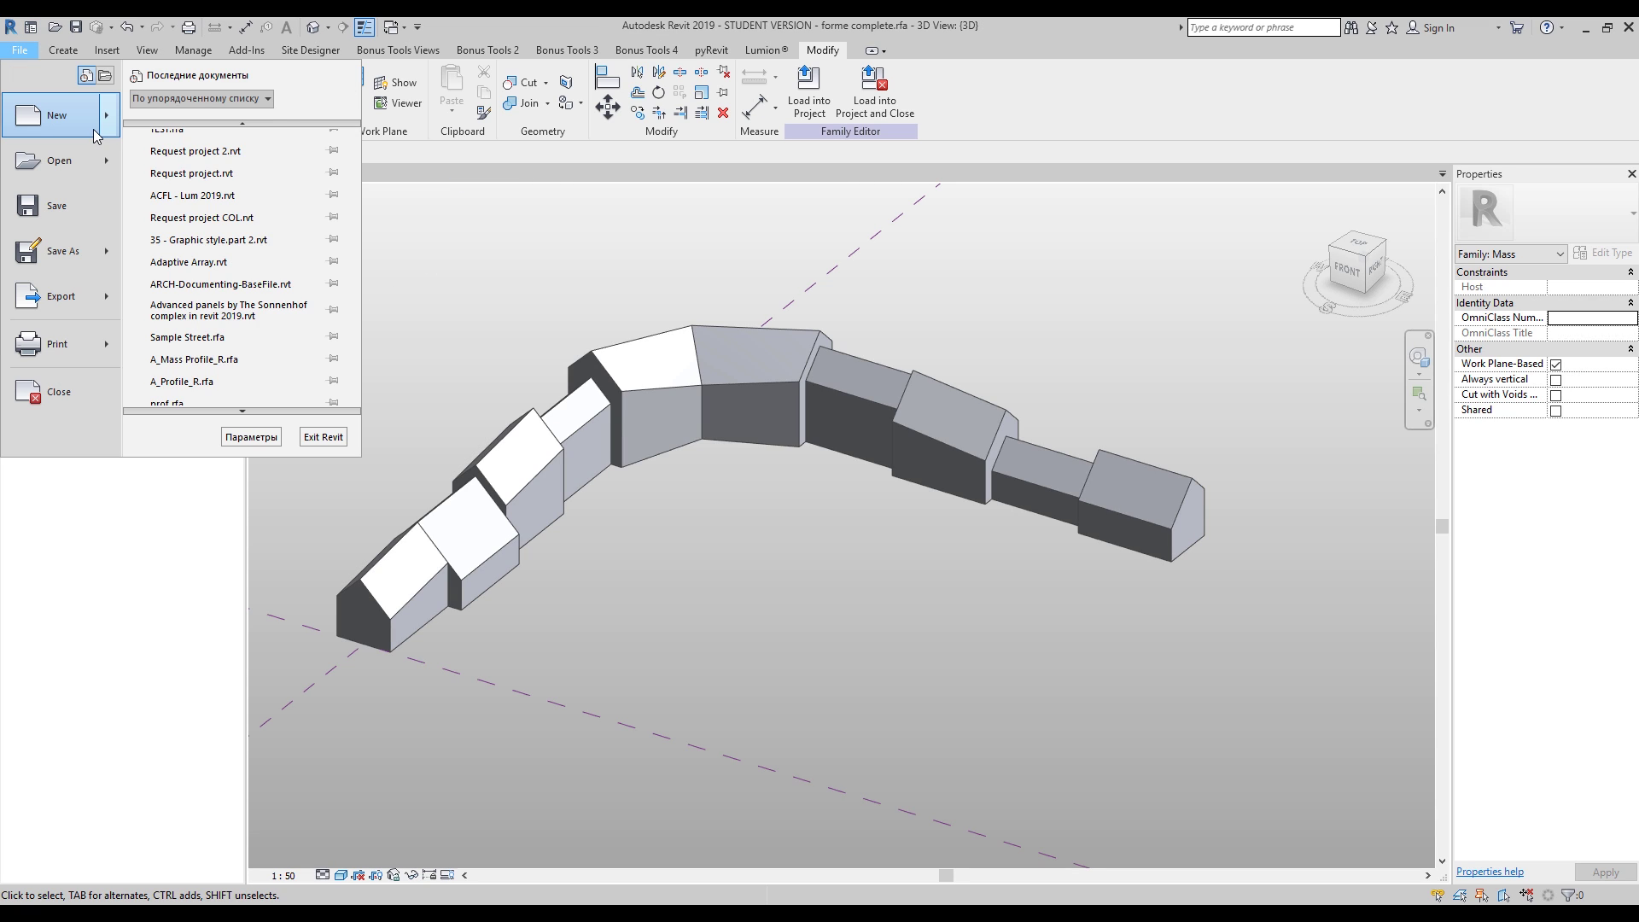
mouse_move(100, 126)
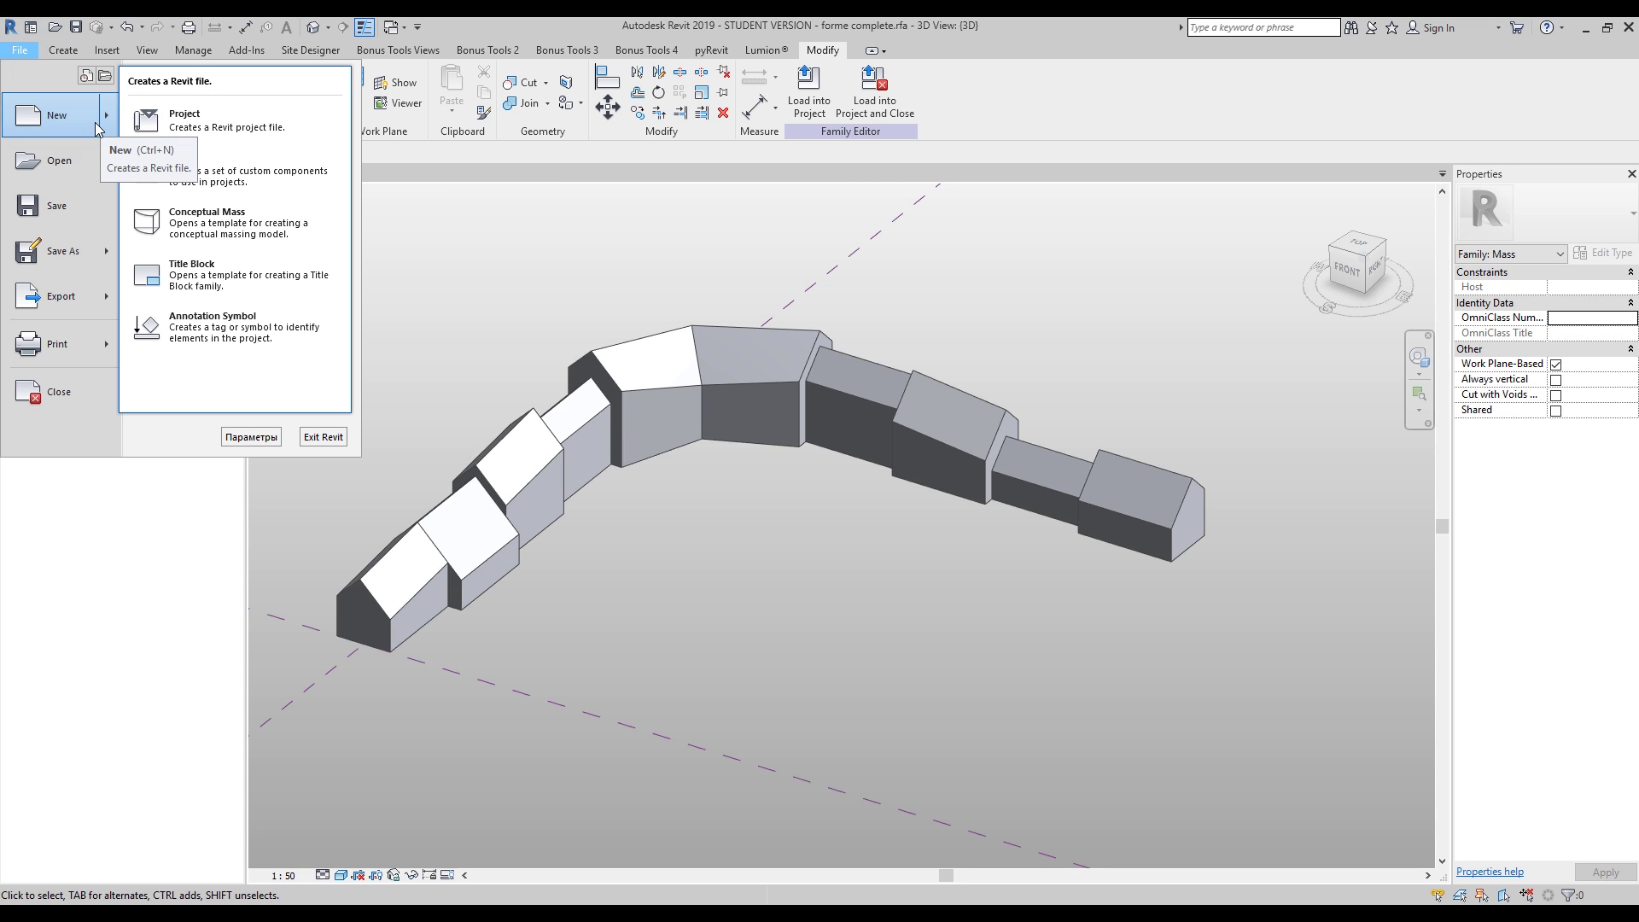
left_click(203, 227)
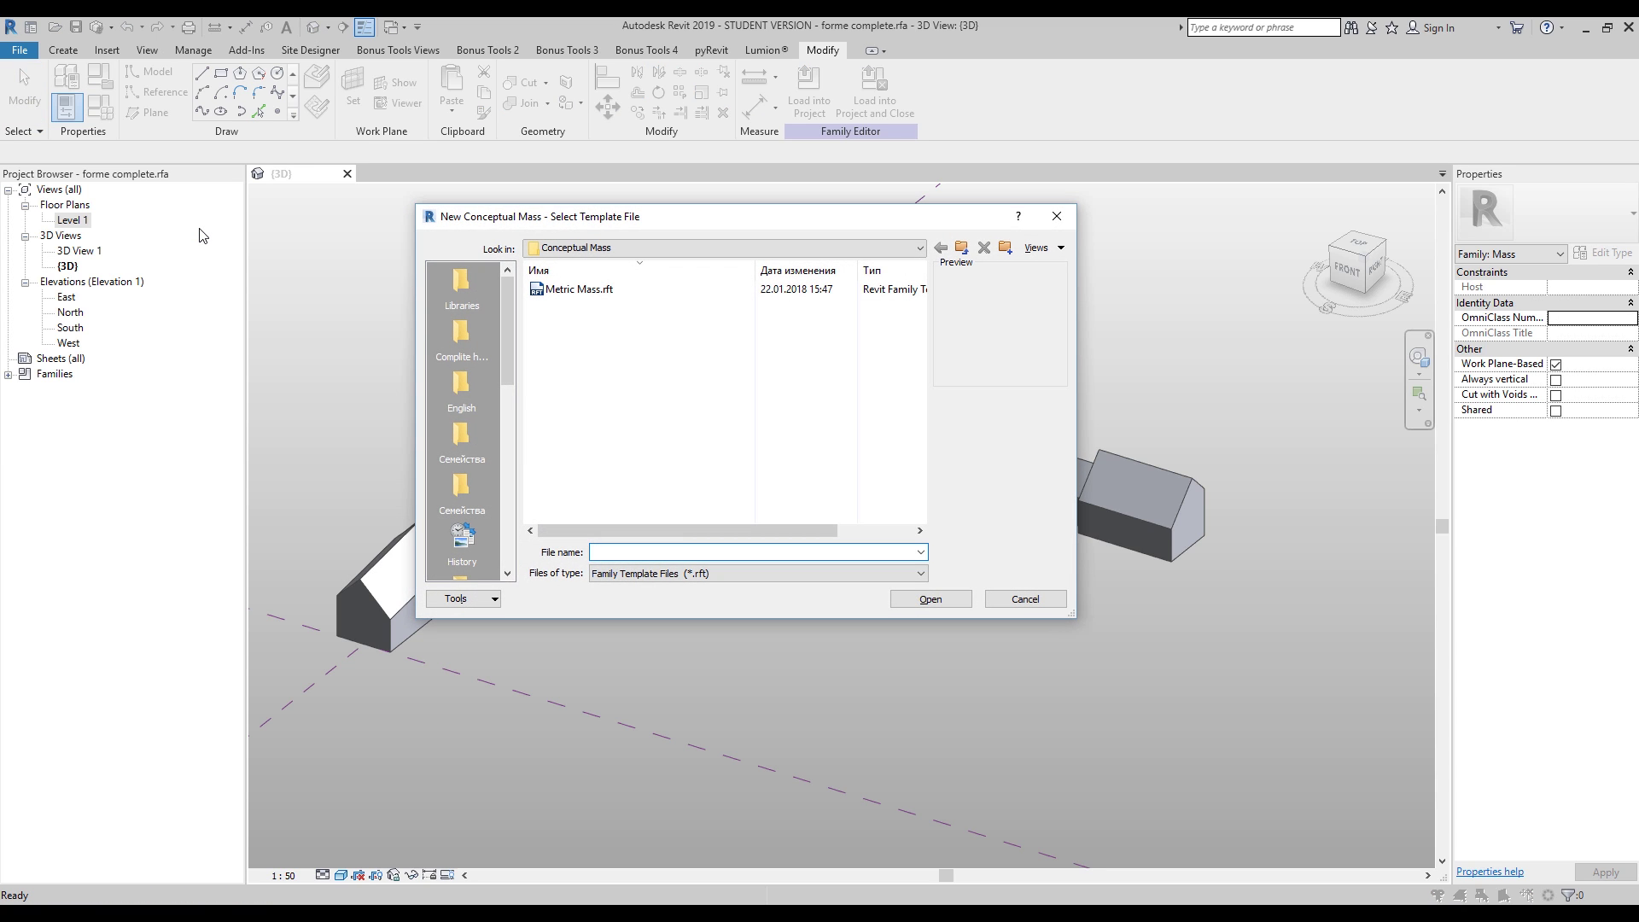
left_click(580, 289)
left_click(929, 599)
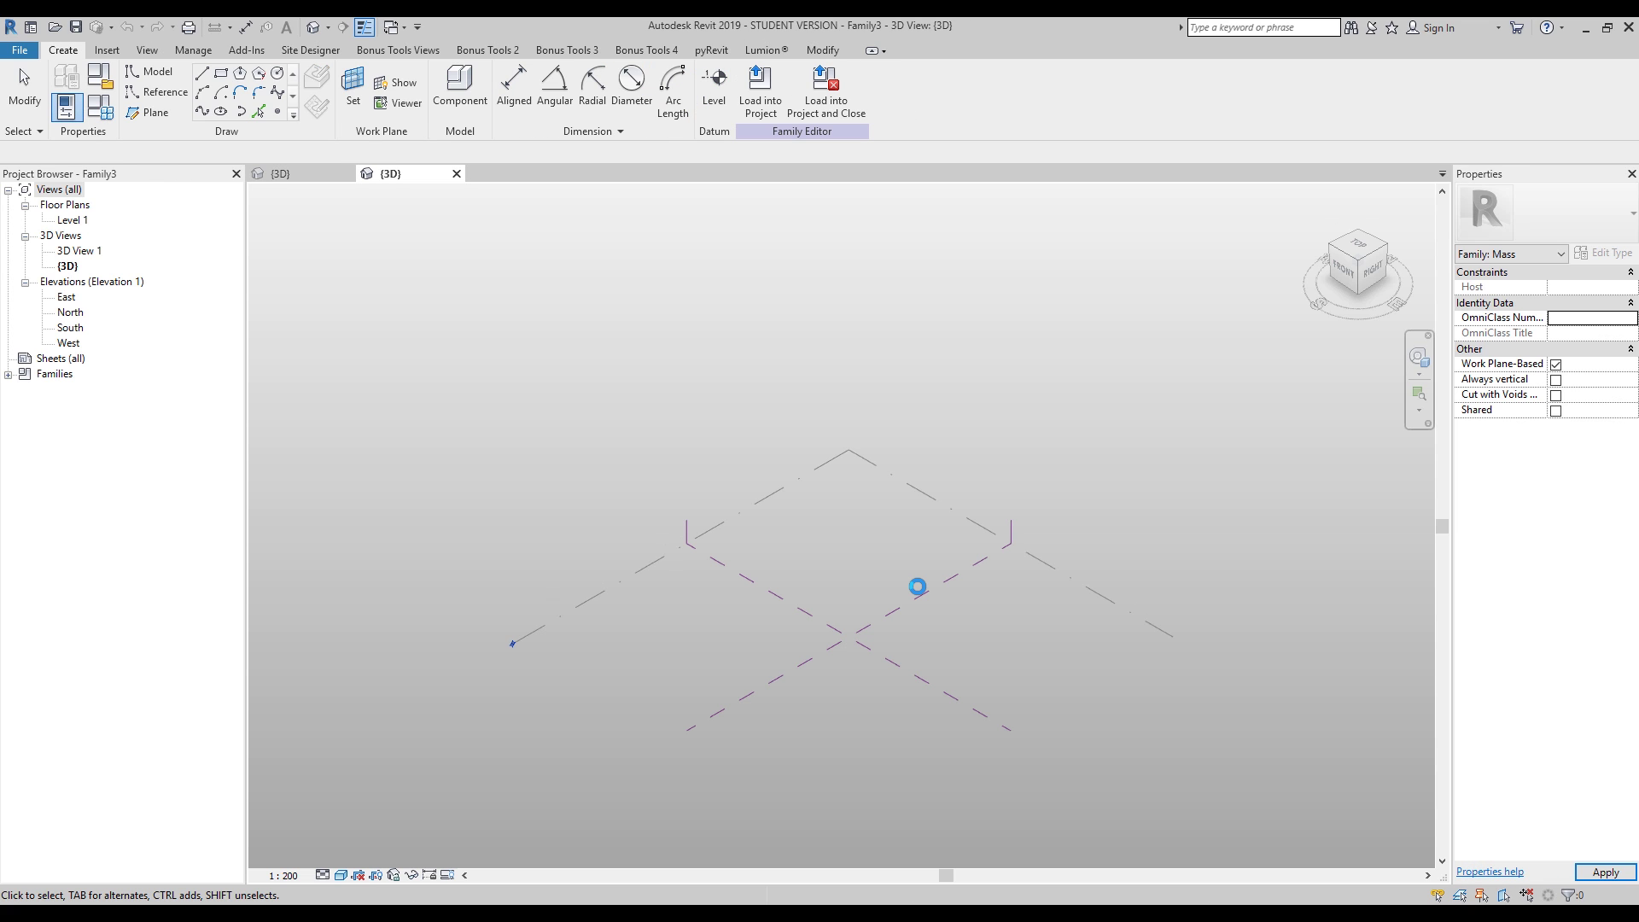
Step: Draw a new horizontal reference plane in the Level 1 plan
middle_click_drag(960, 616, 798, 575)
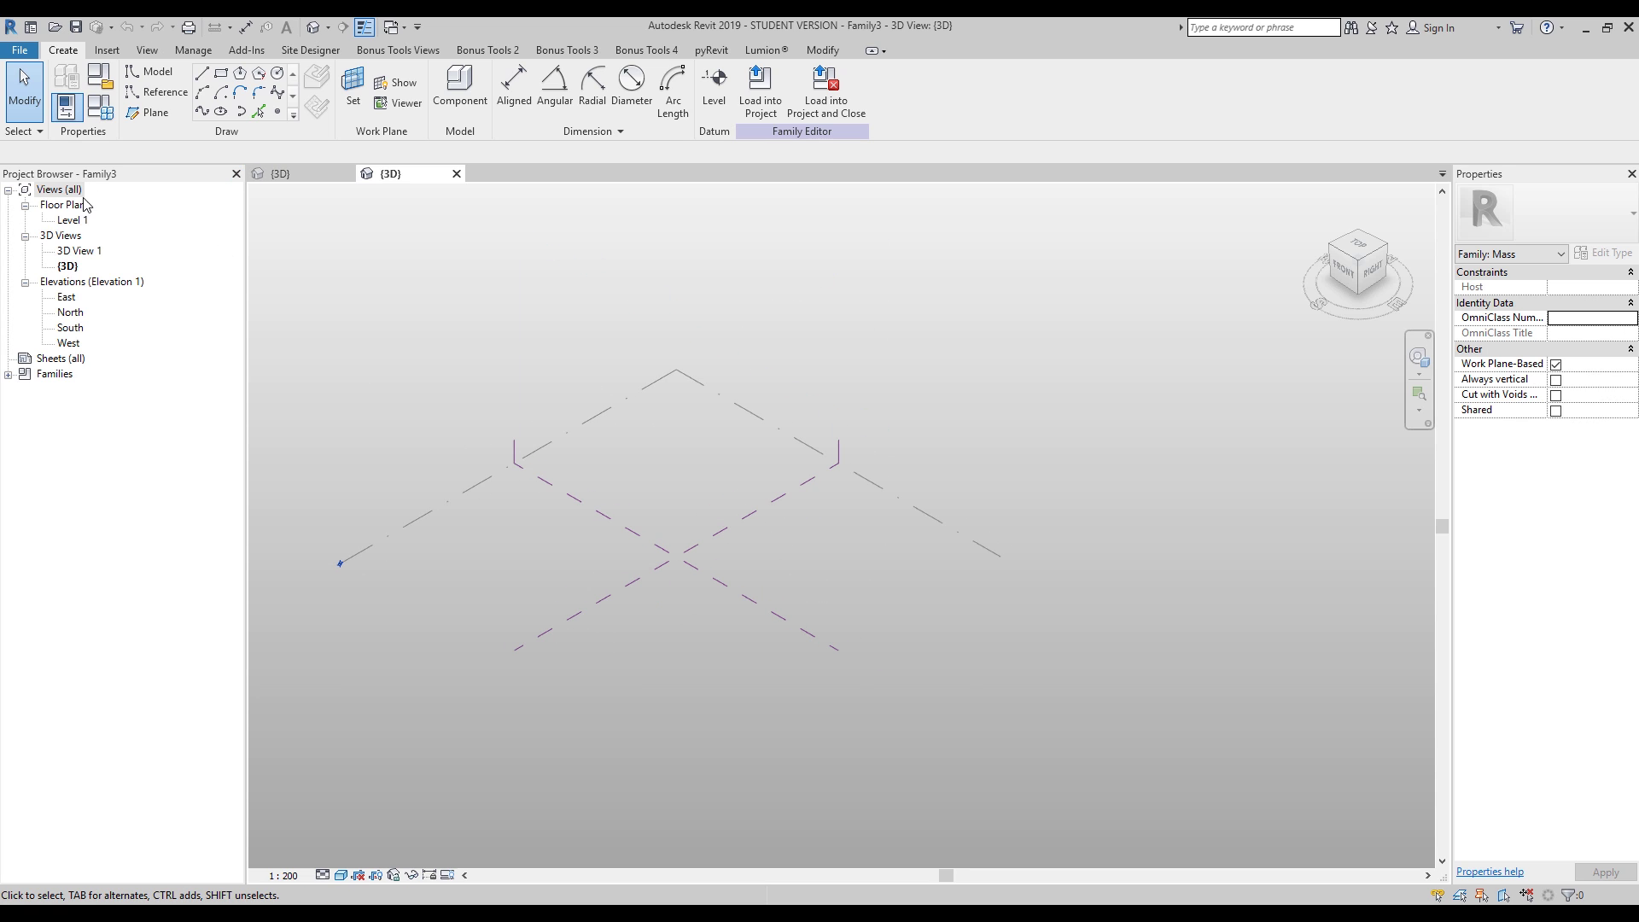
double_click(71, 220)
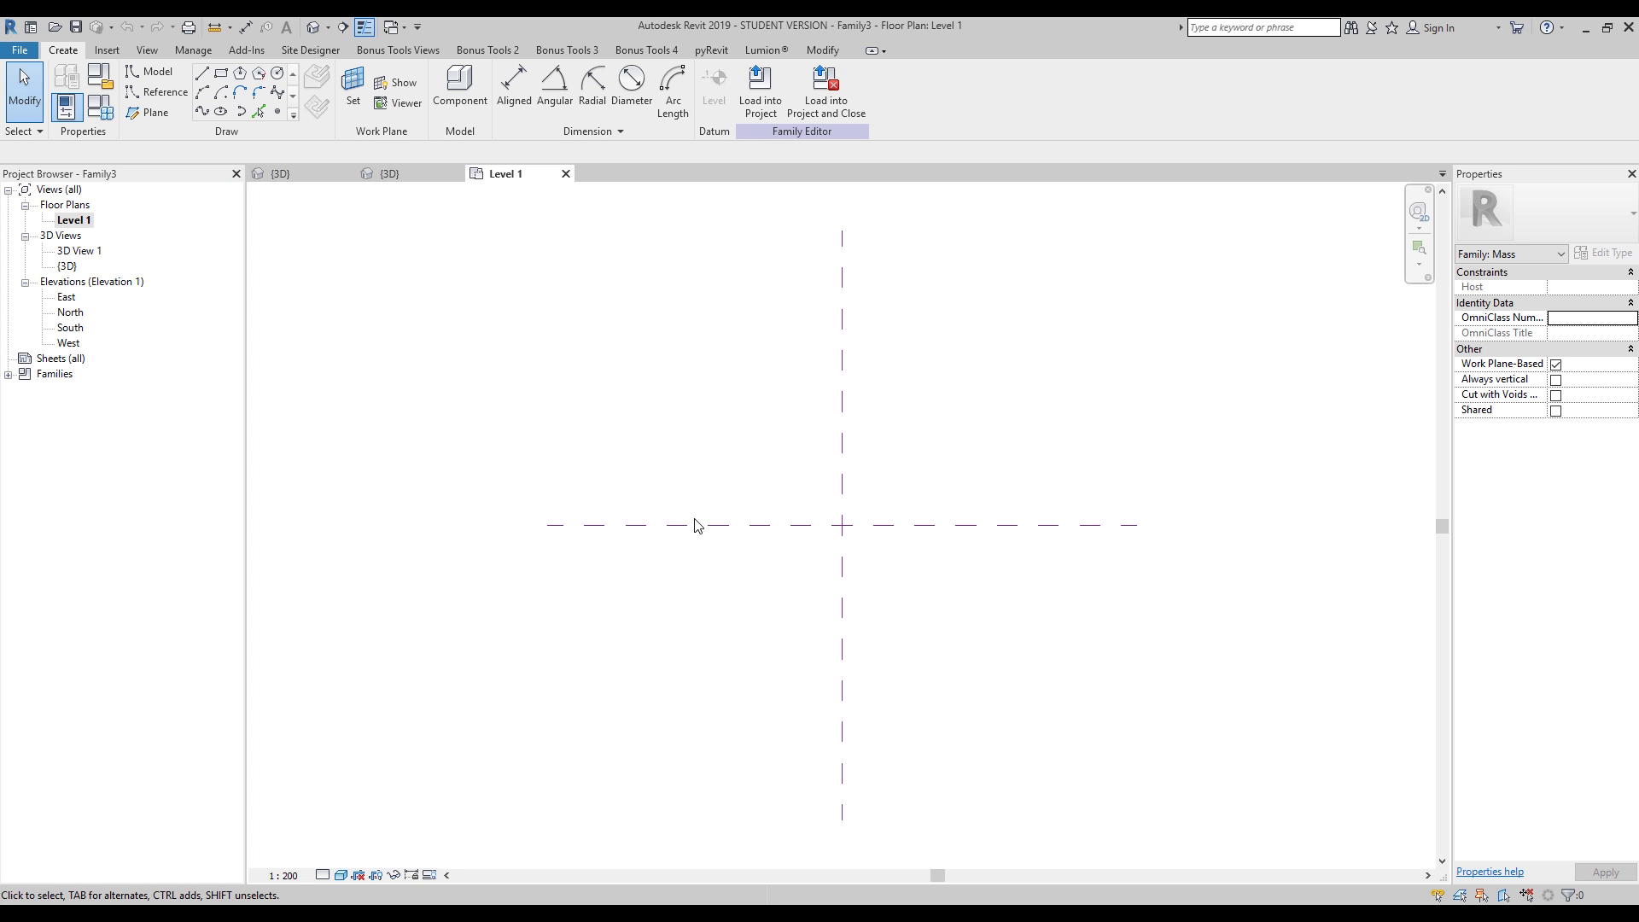
scroll(583, 506, "up", 4)
middle_click_drag(599, 513, 603, 483)
left_click(148, 112)
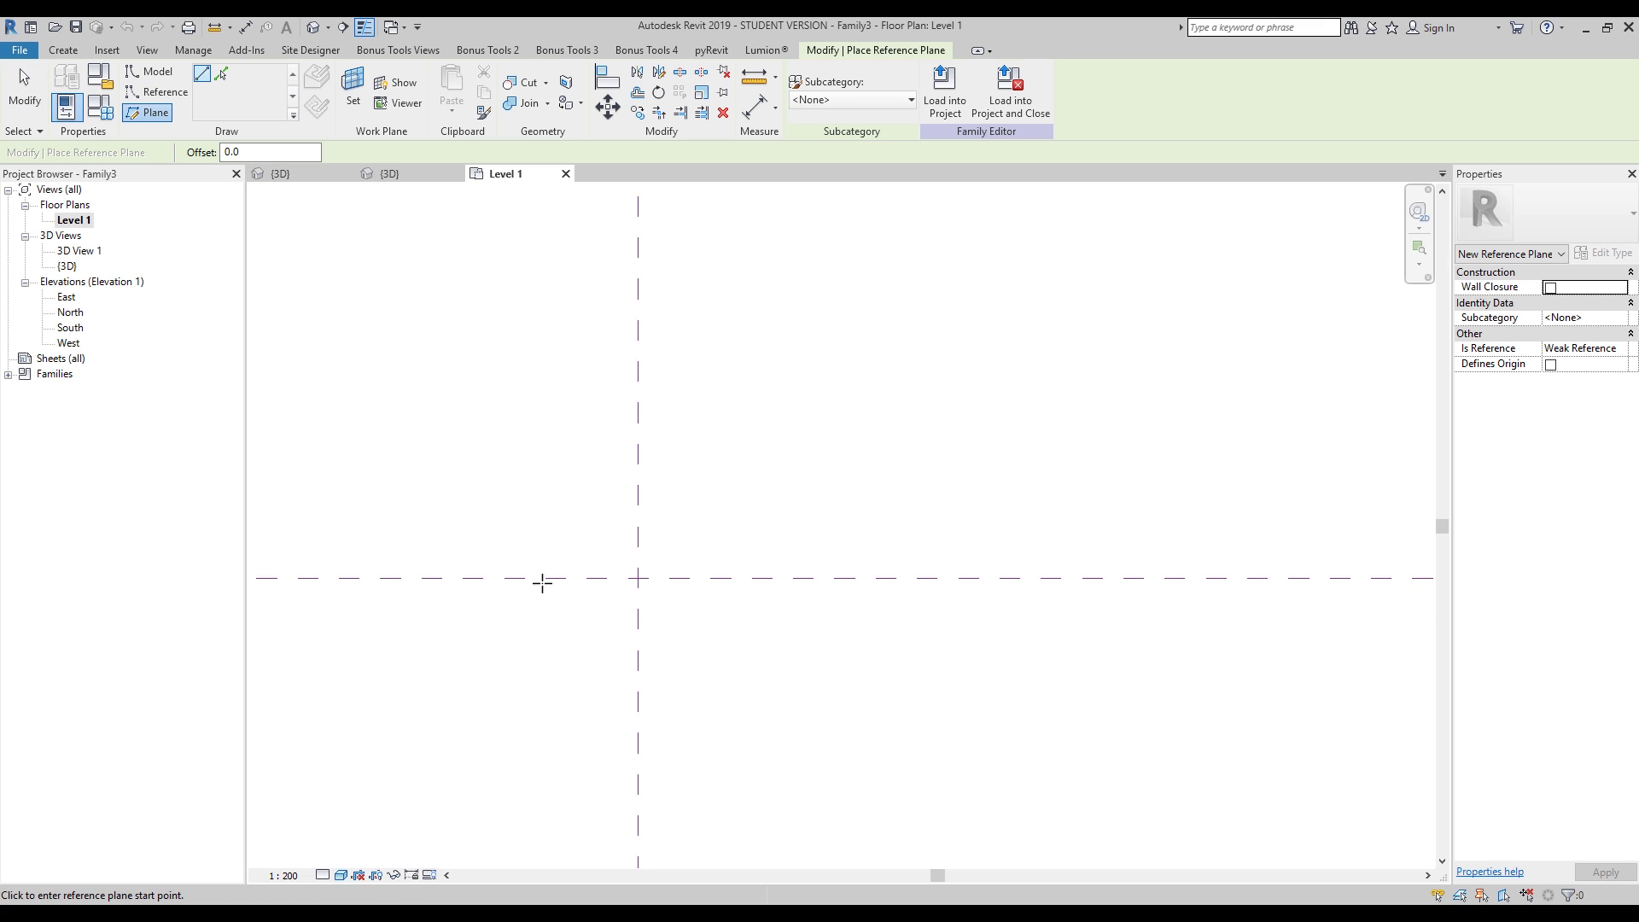
left_click(576, 545)
left_click(705, 546)
left_click(631, 564)
key("Escape")
scroll(632, 565, "up", 4)
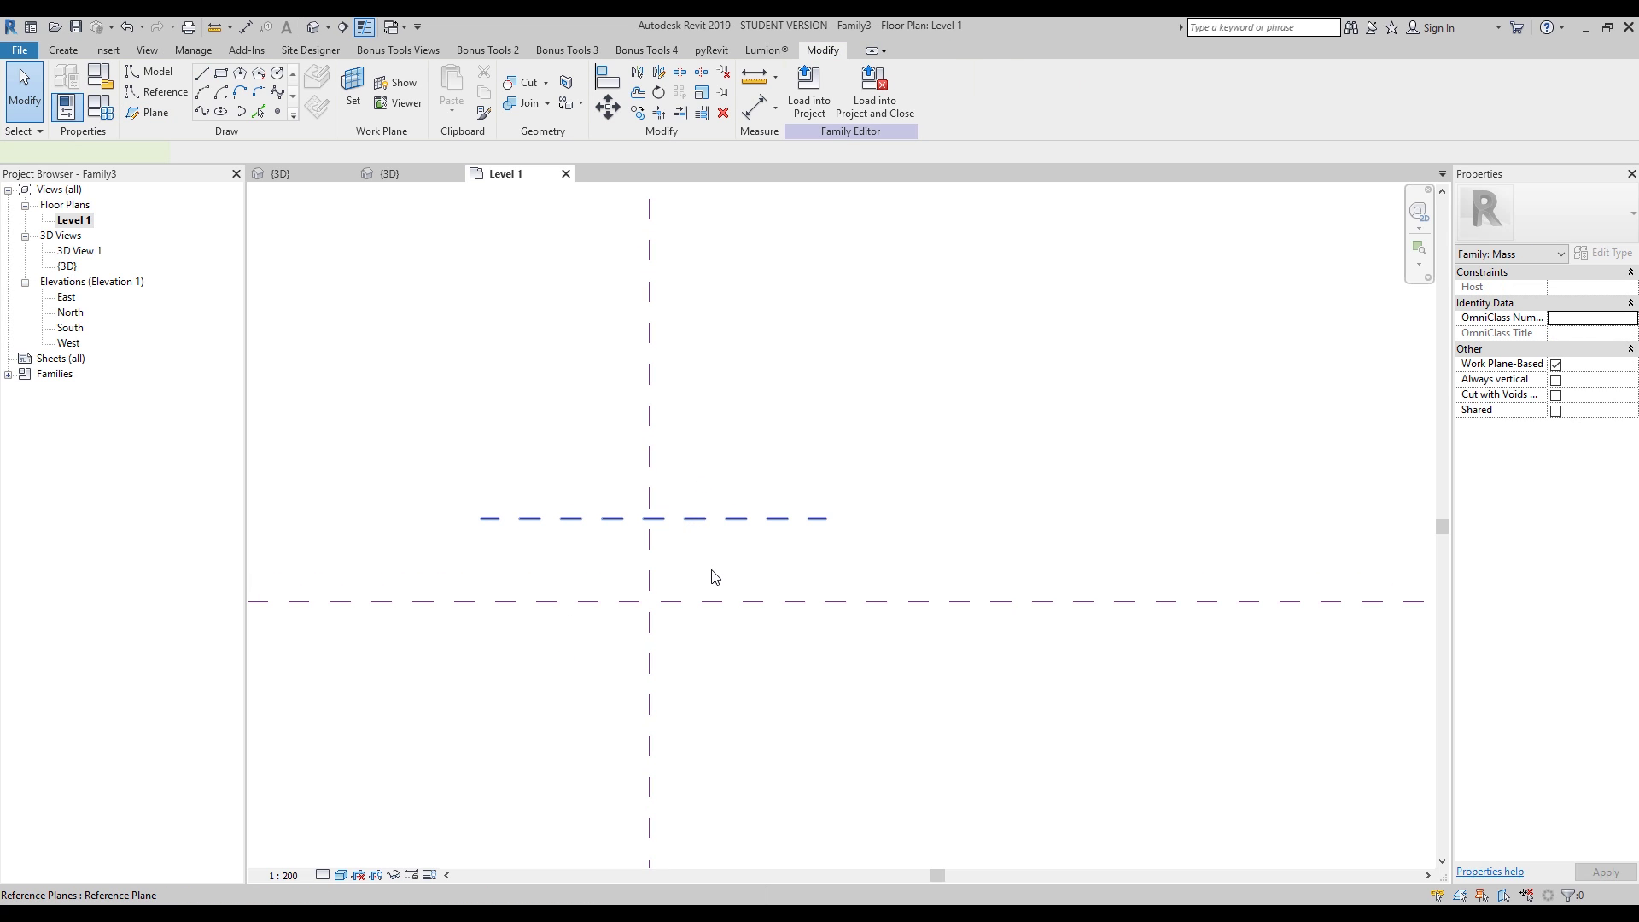
Step: Set the new reference plane 3500 from the centre front/back plane
left_click(717, 518)
left_click(749, 560)
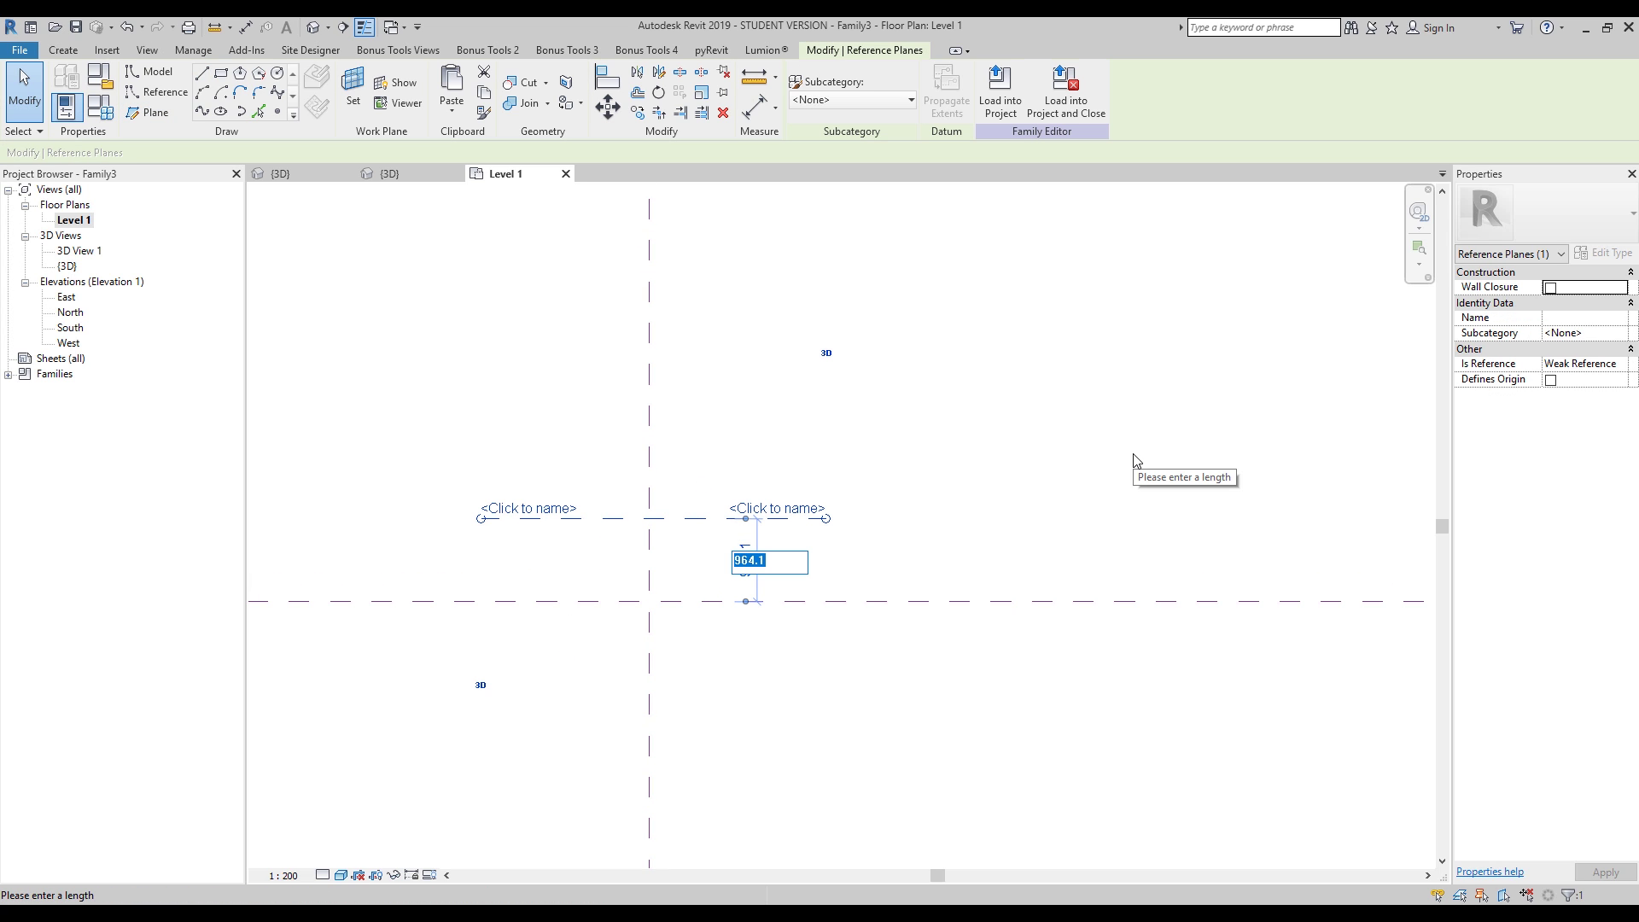
type("3500")
key("Return")
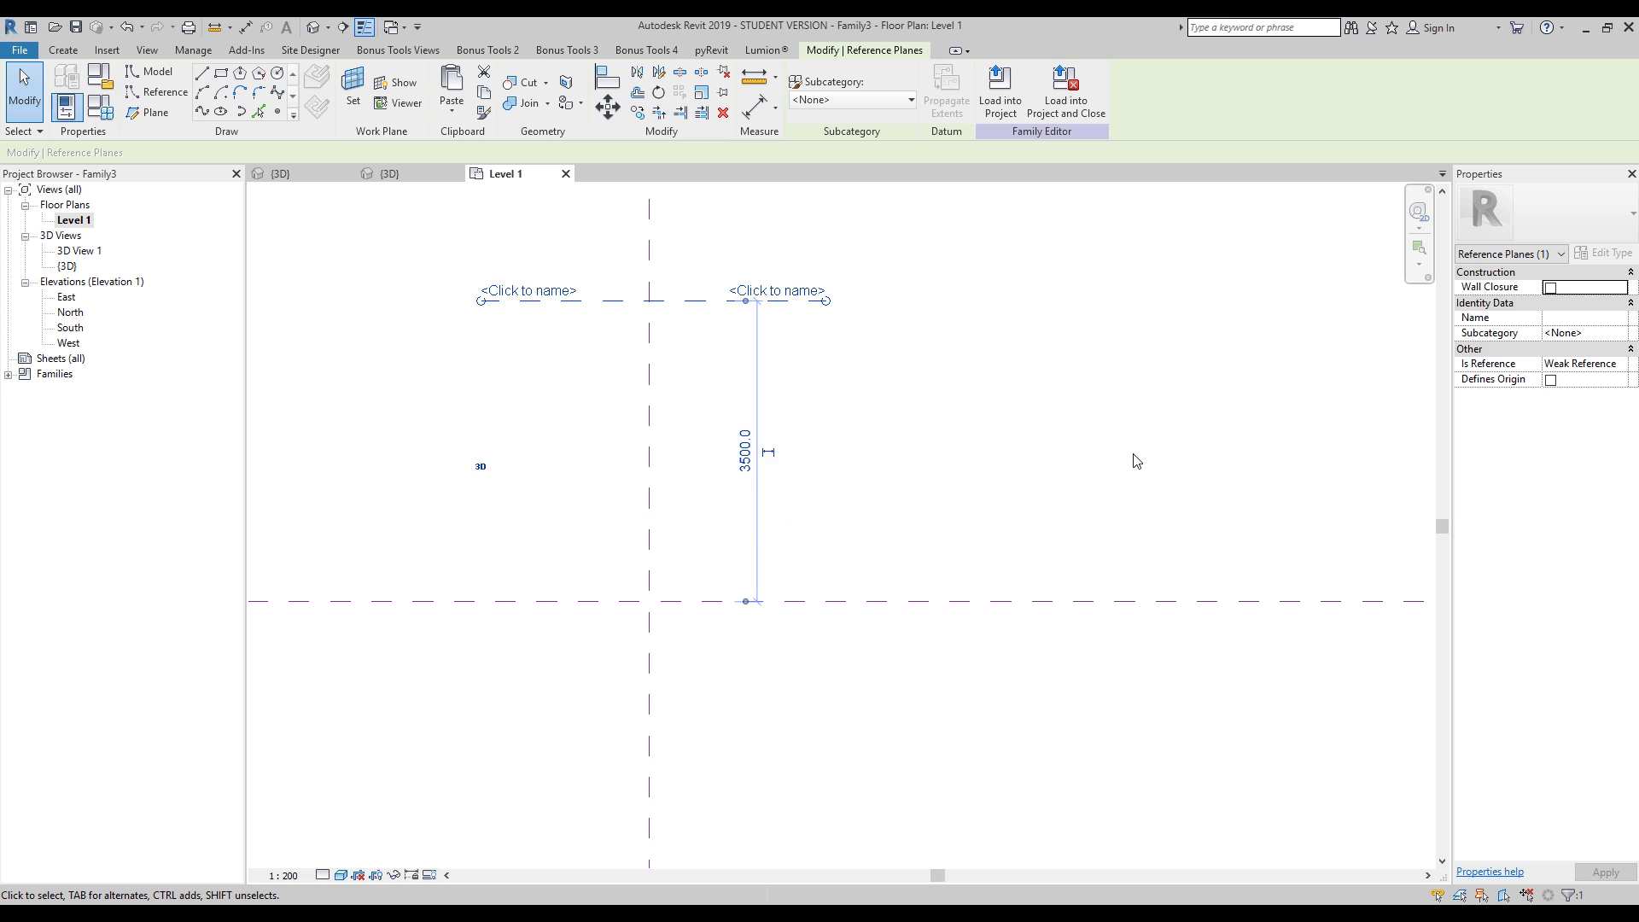
middle_click_drag(956, 395, 947, 457)
middle_click_drag(885, 399, 889, 438)
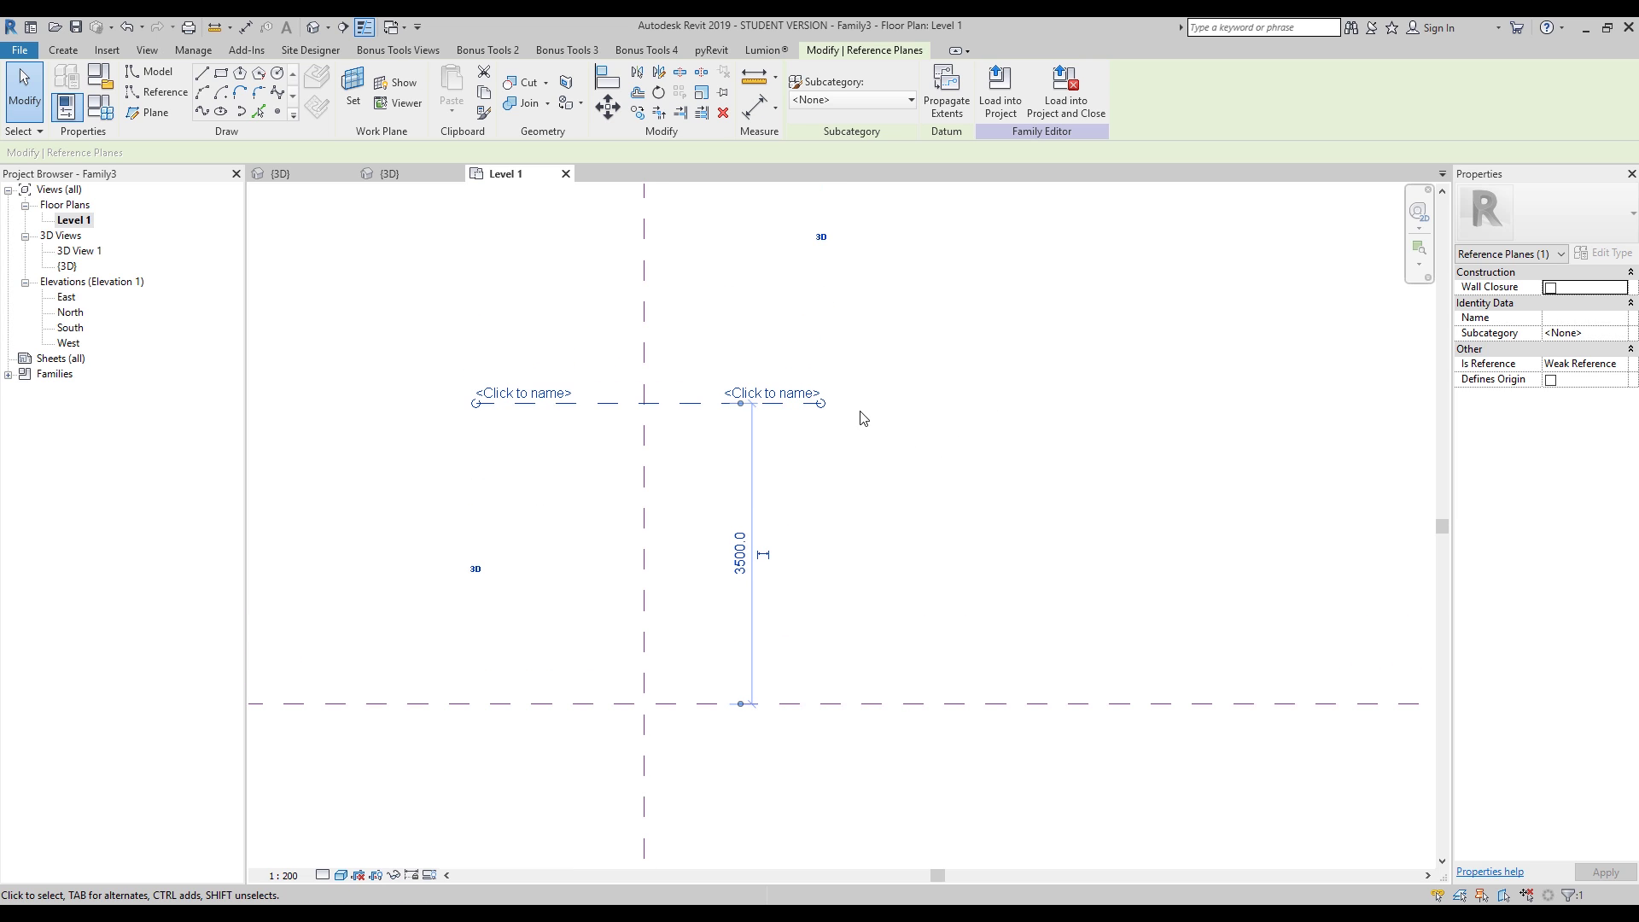
left_click(661, 428)
scroll(590, 413, "down", 2)
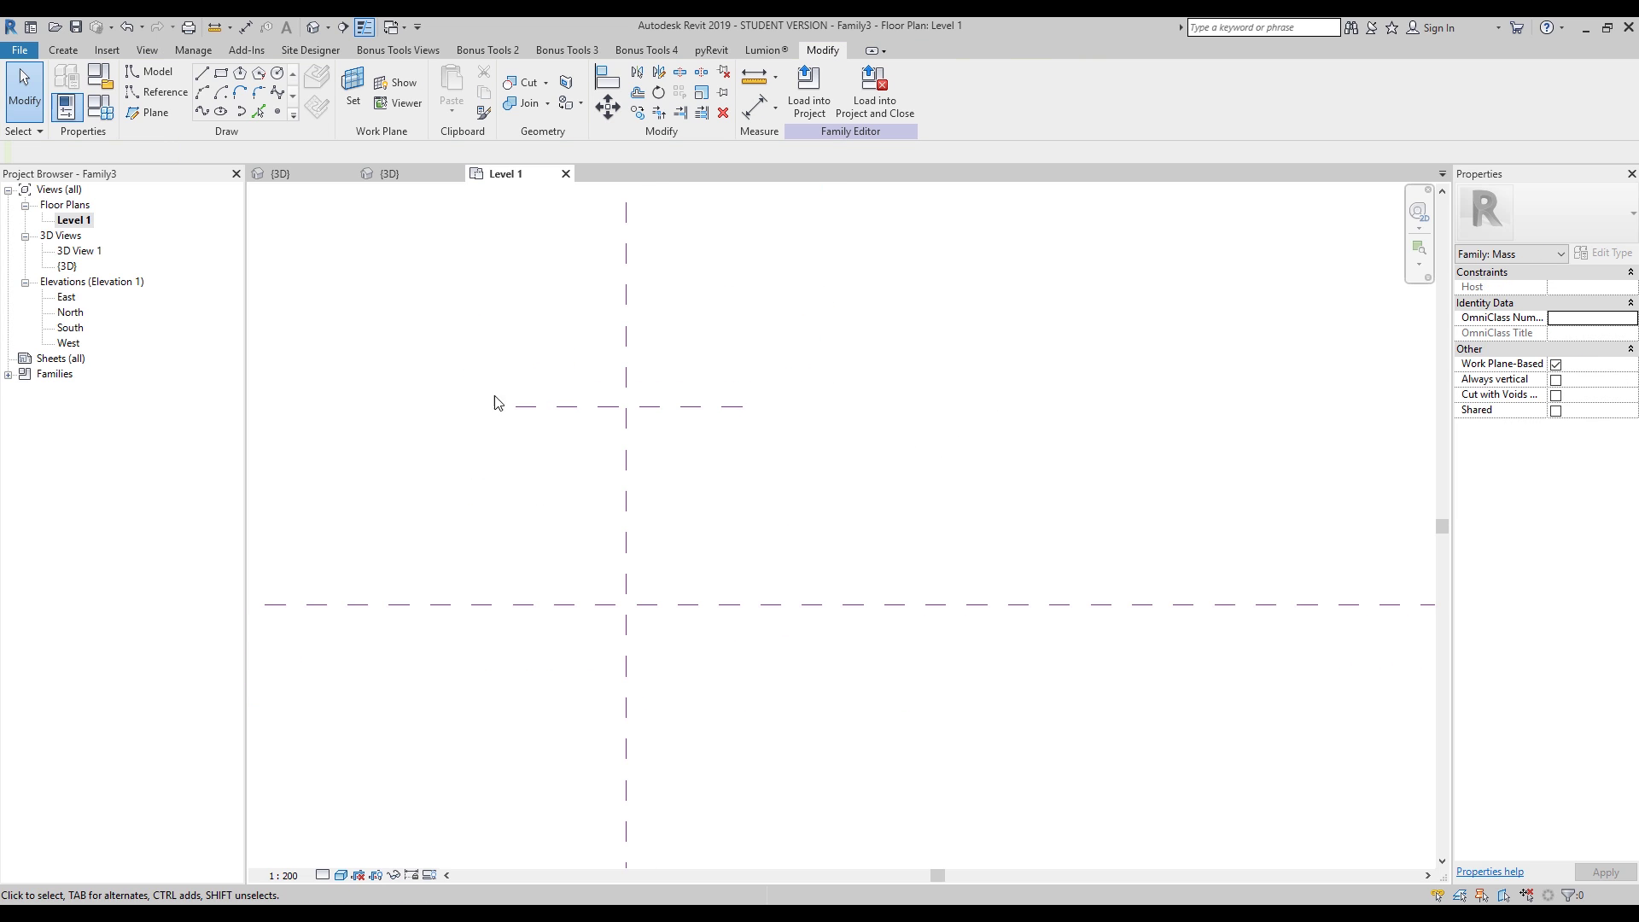
Step: Lengthen both ends of the plane and name it 'Line 1'
left_click(555, 407)
left_click_drag(516, 407, 366, 405)
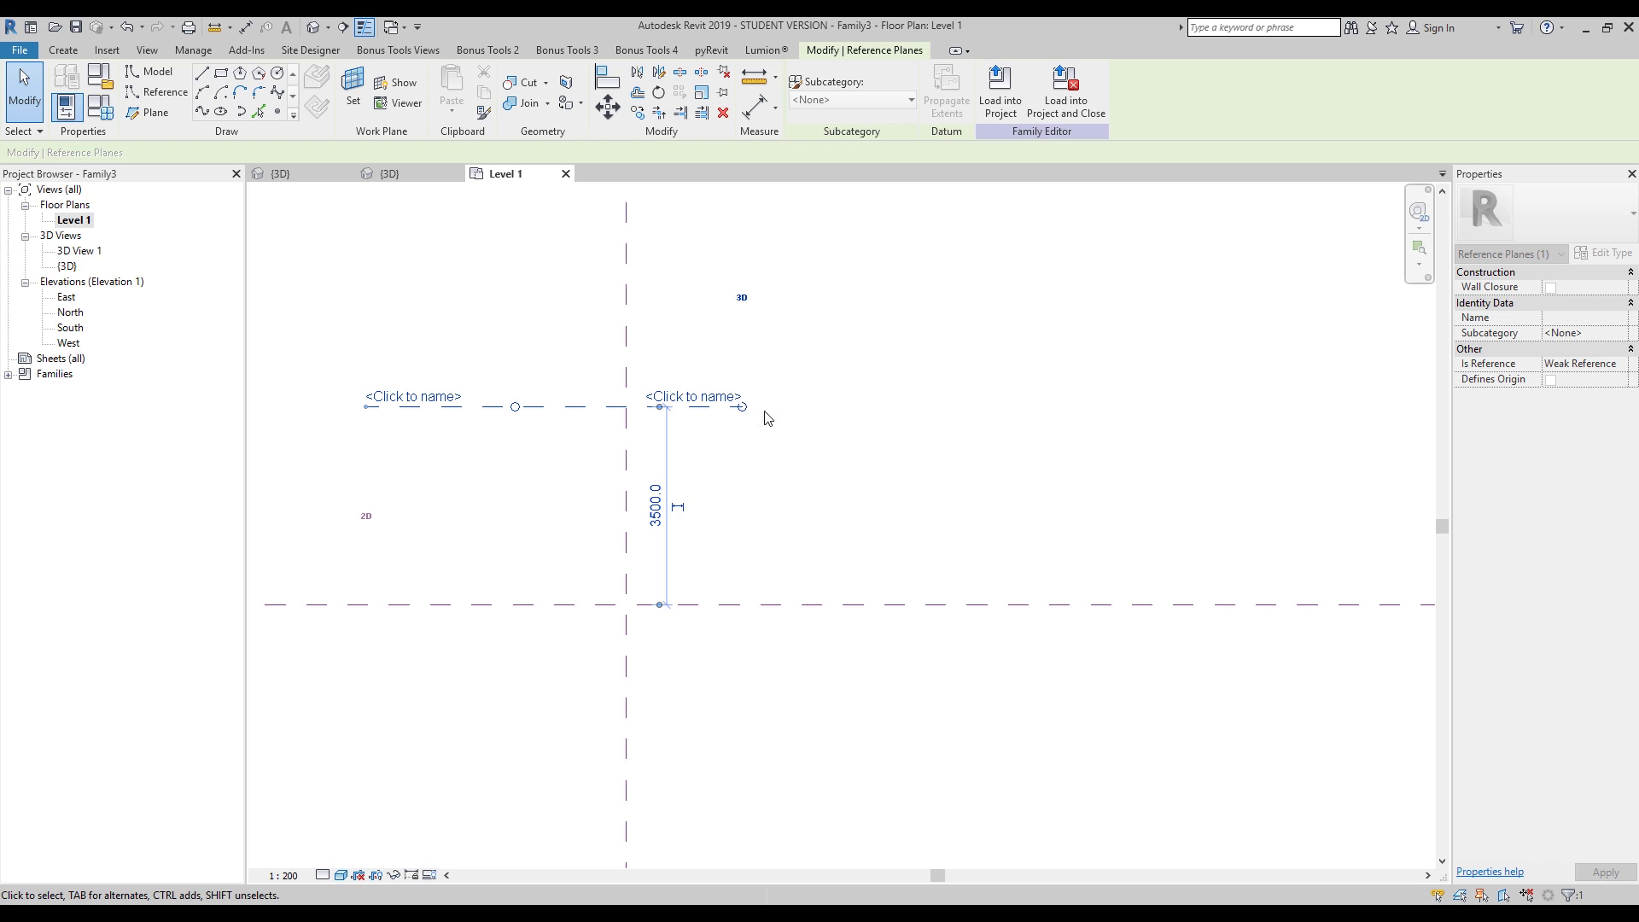
left_click_drag(742, 410, 971, 417)
left_click(811, 465)
middle_click_drag(803, 456, 827, 481)
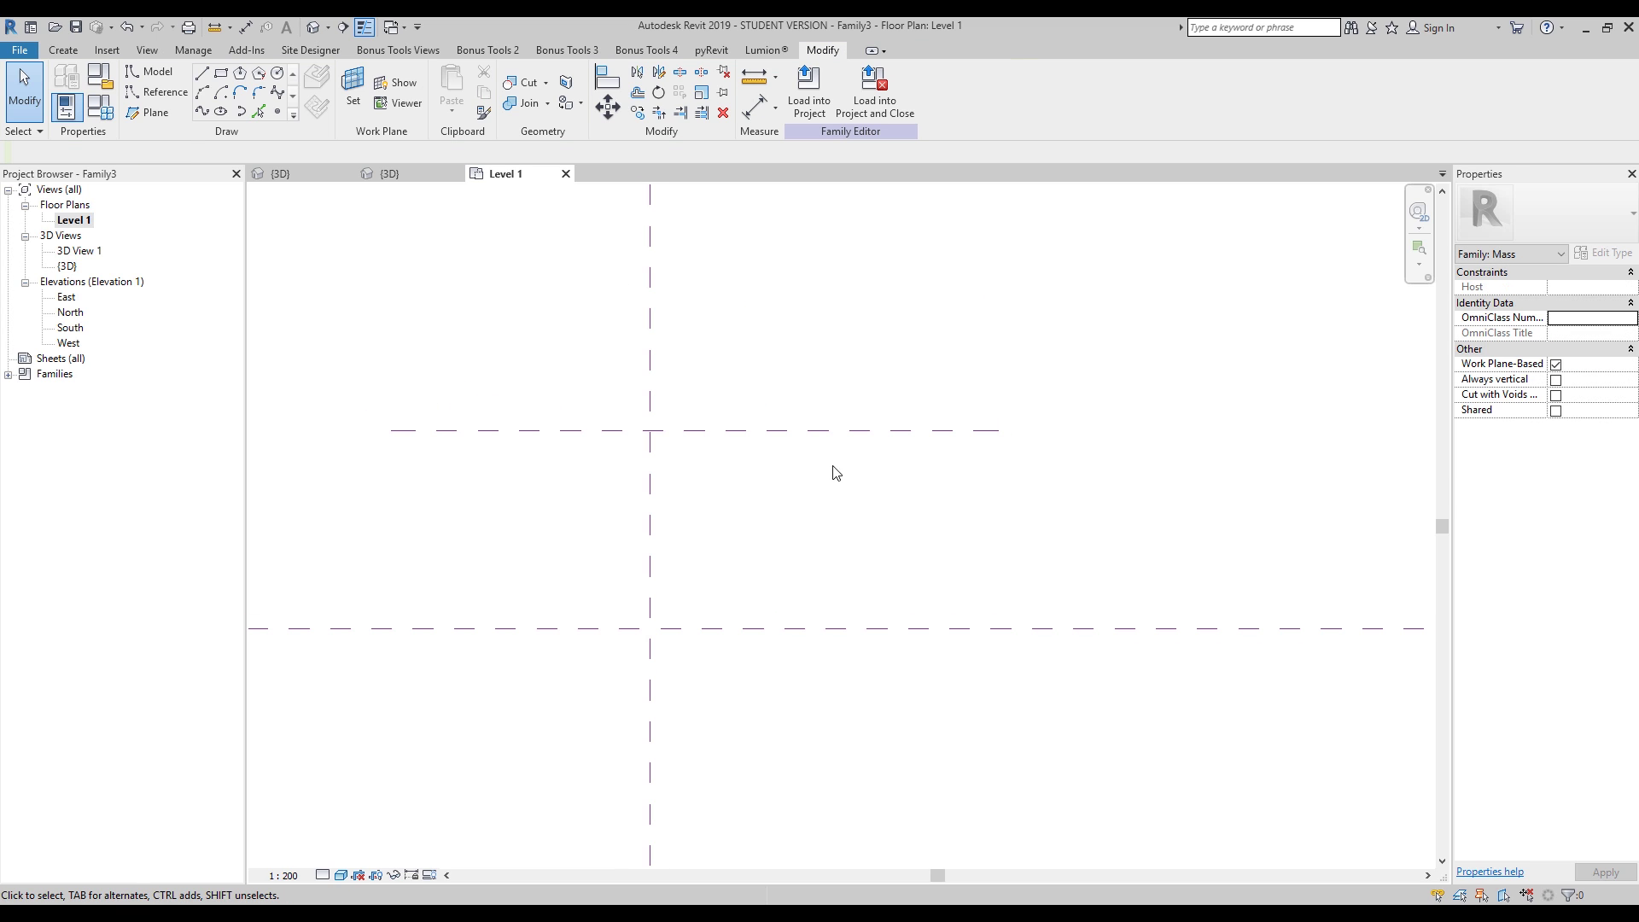
left_click(861, 433)
left_click(979, 413)
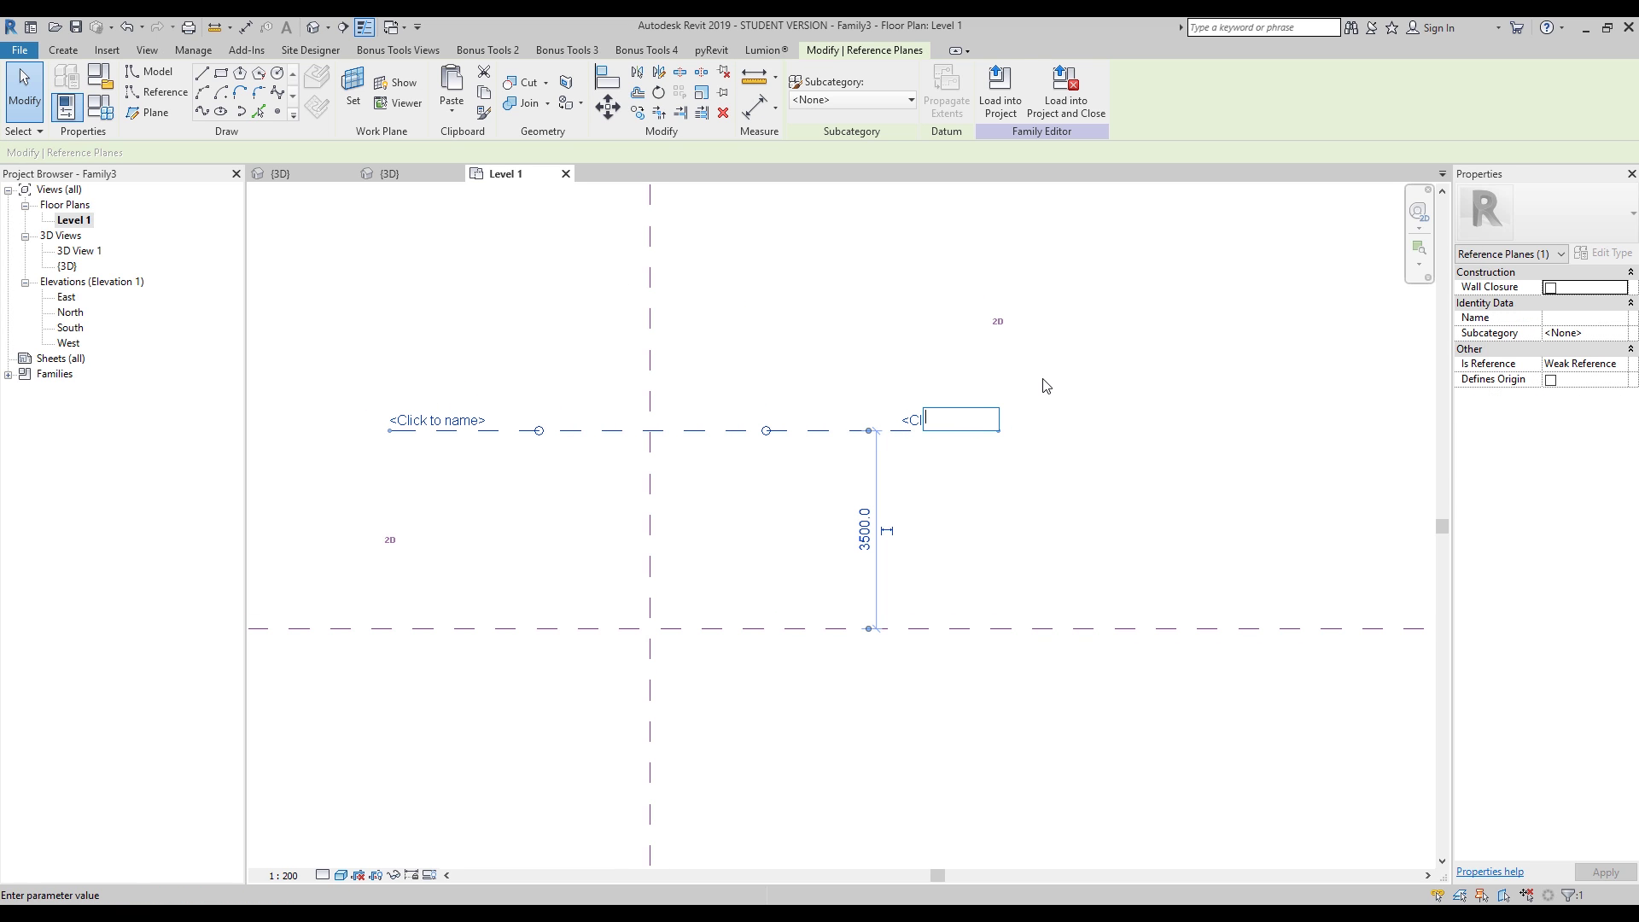
type("Line 1")
key("Return")
Step: Extend Line 1's ends further and view it in 3D
scroll(961, 556, "down", 2)
left_click(848, 552)
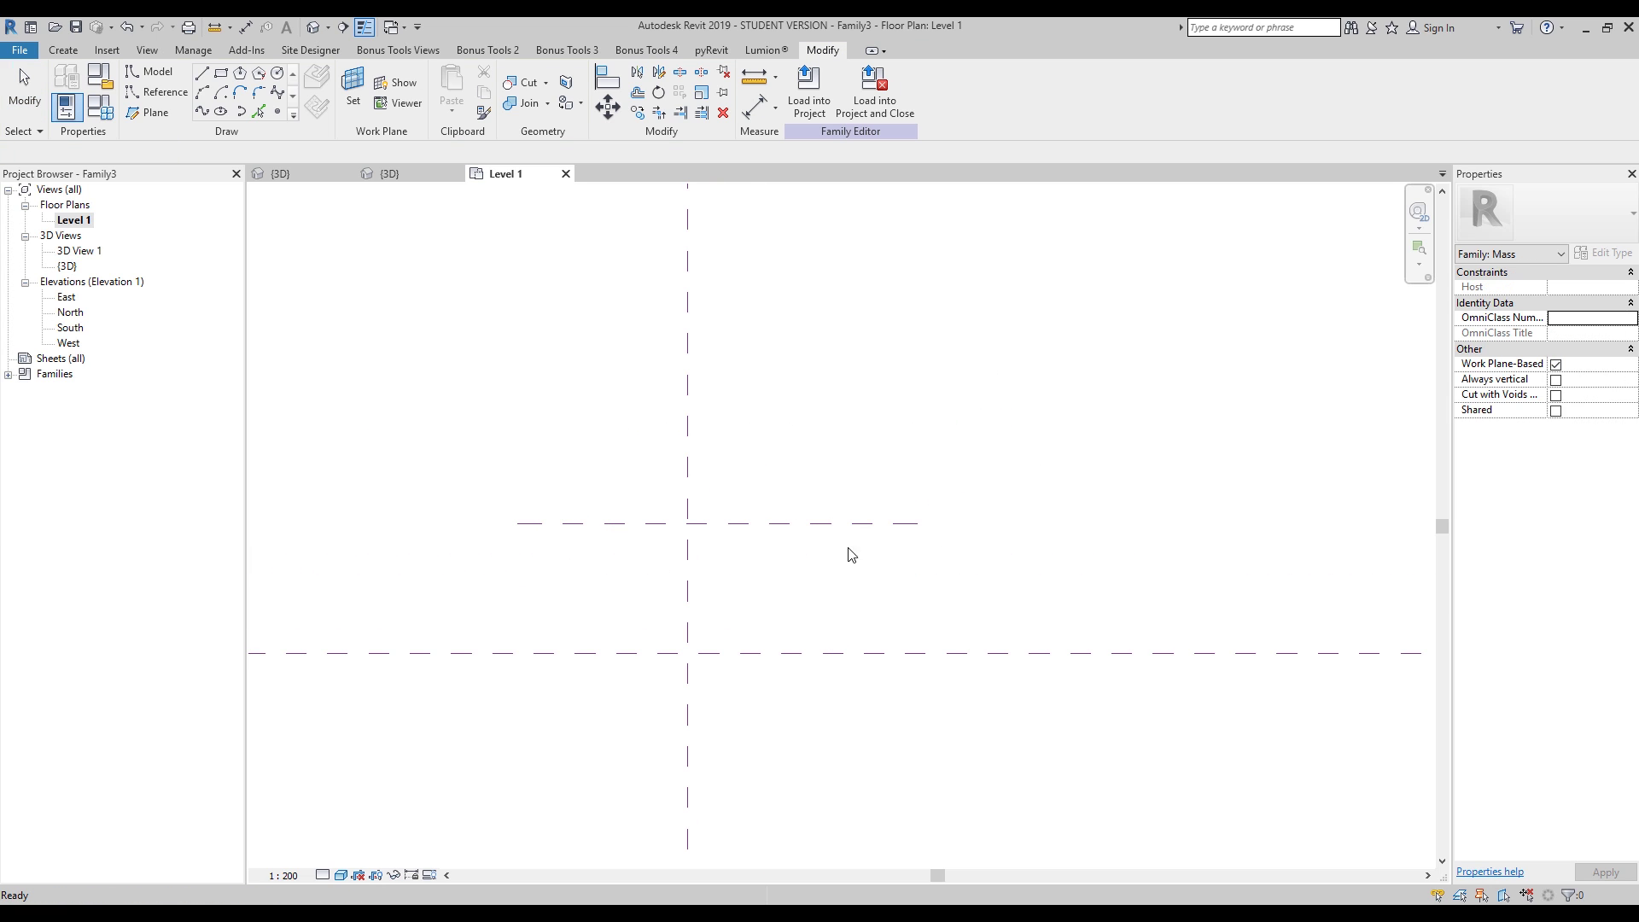
left_click(607, 524)
left_click_drag(461, 522, 454, 523)
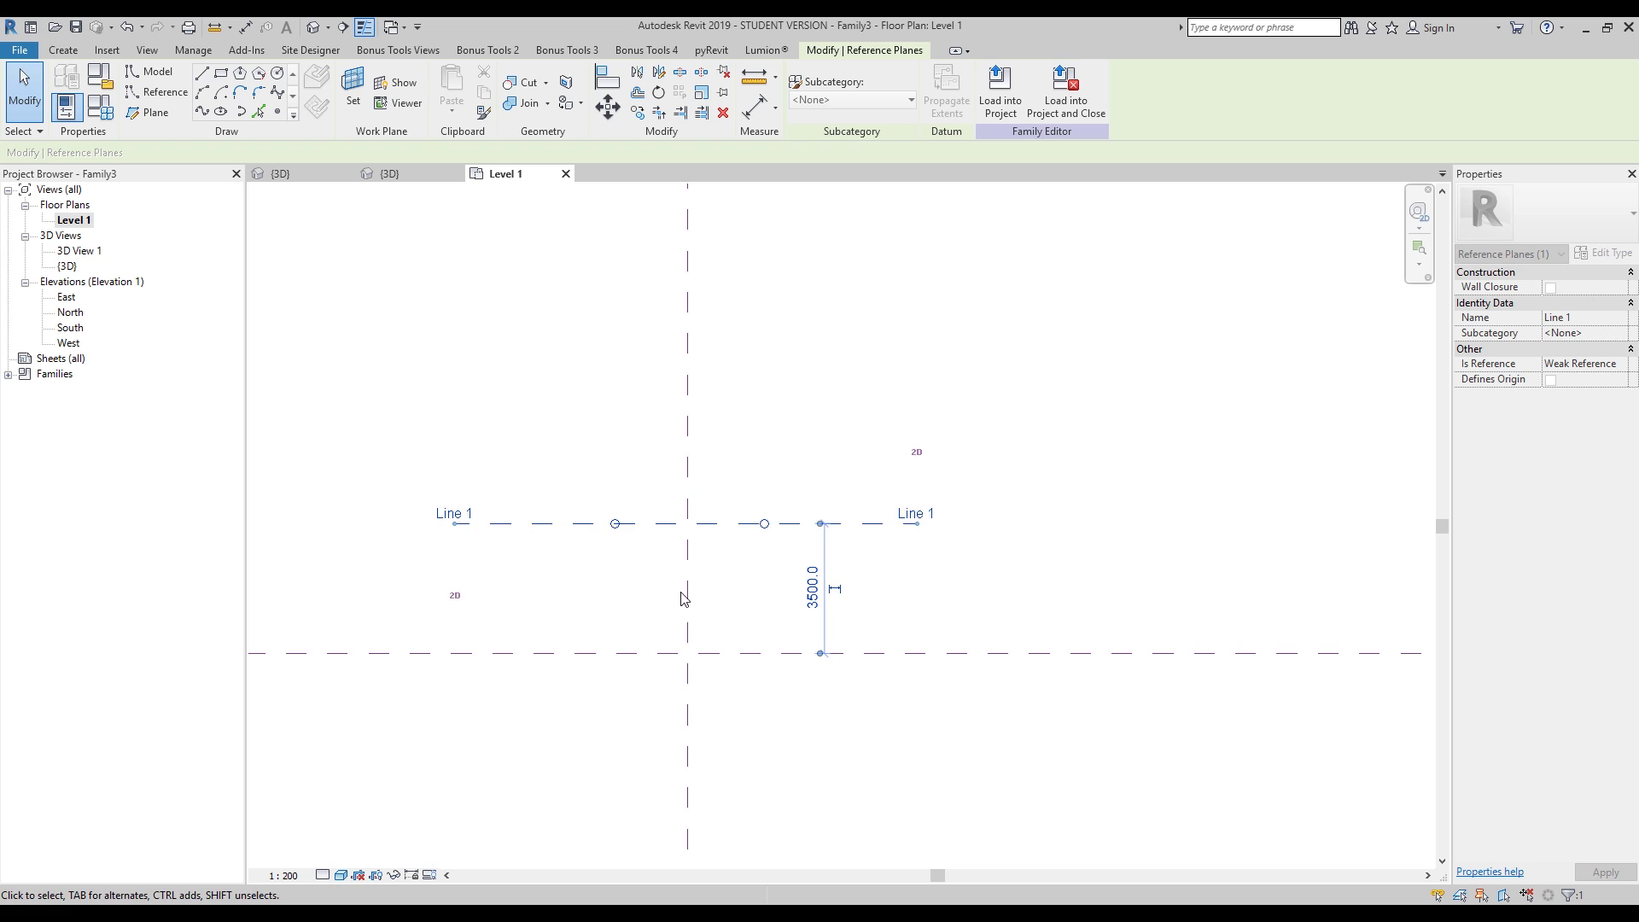
left_click_drag(908, 524, 906, 524)
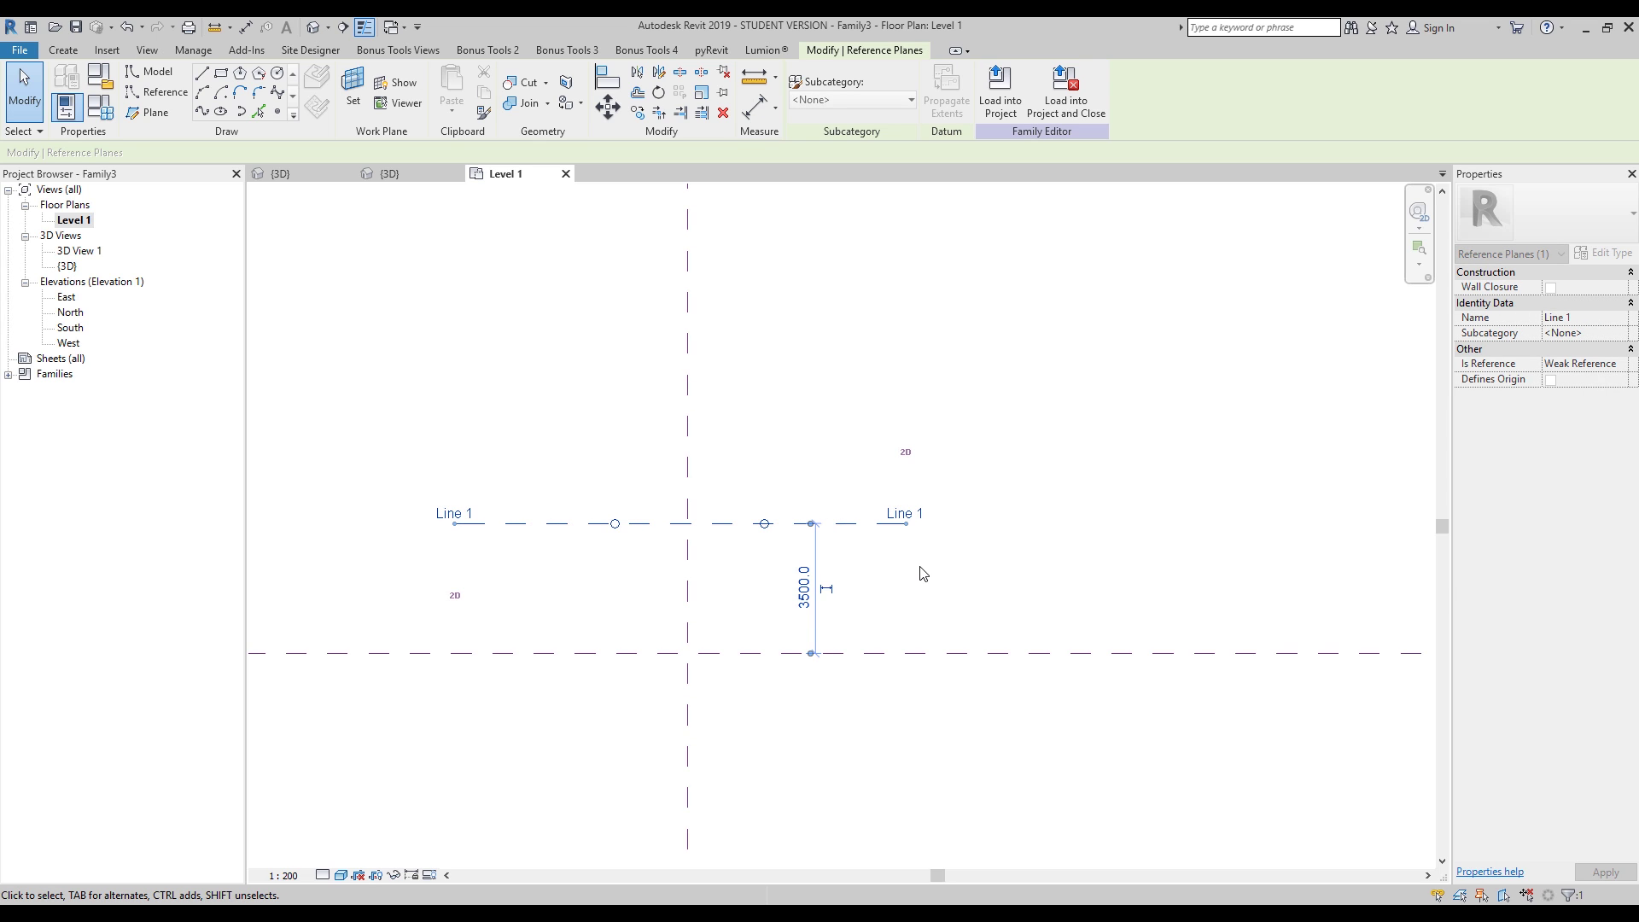
left_click(920, 568)
left_click(741, 523)
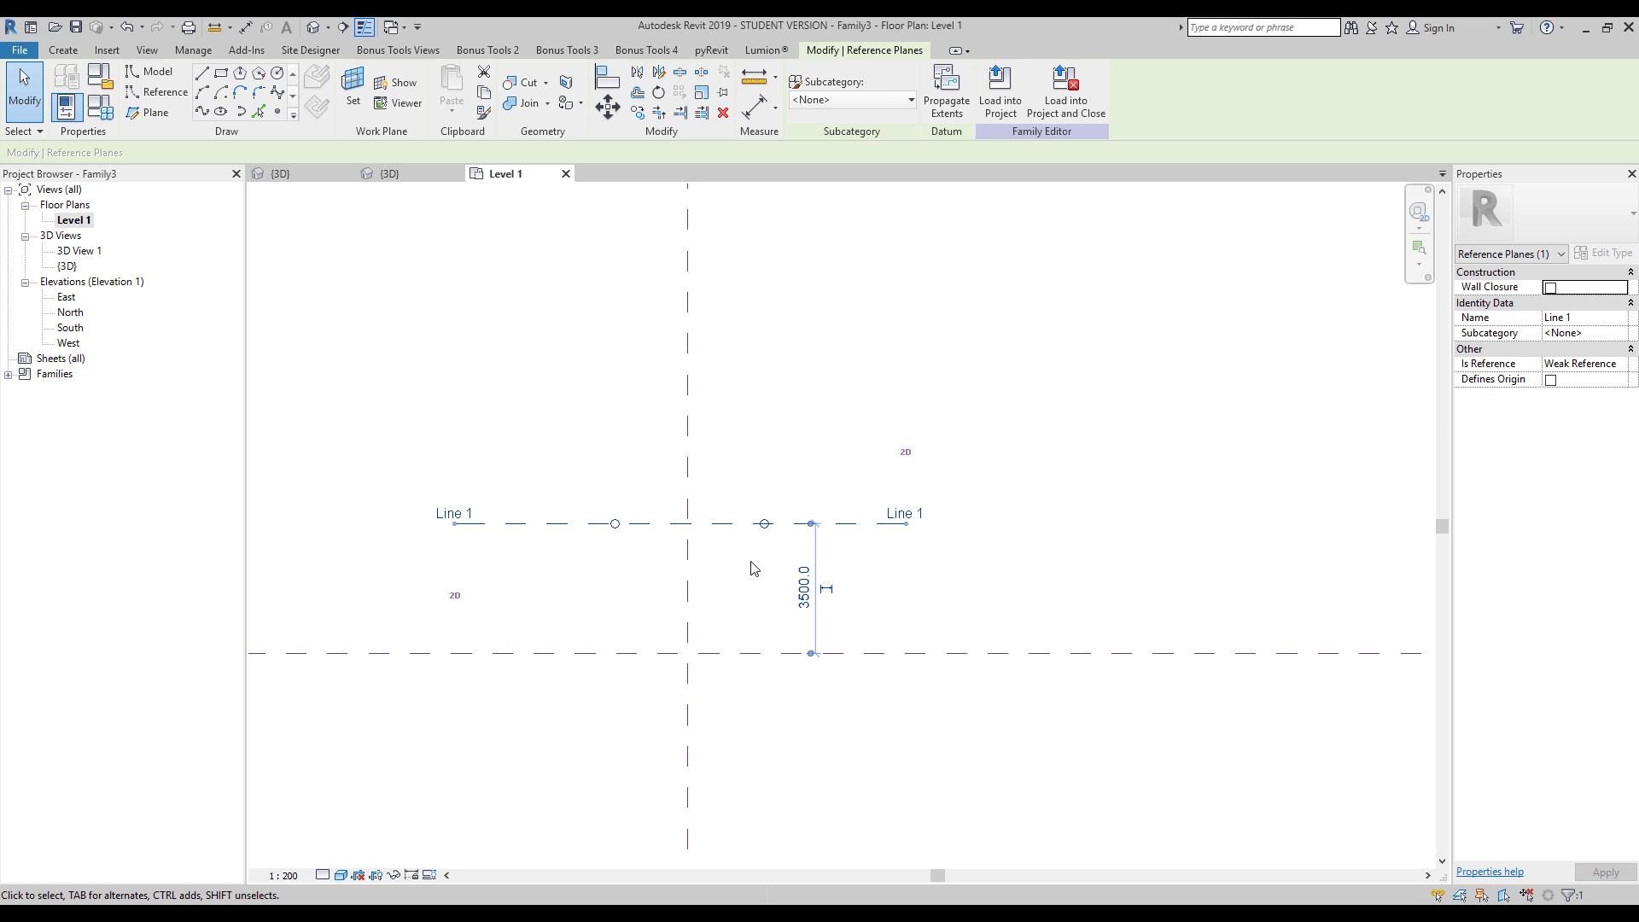
left_click(392, 173)
middle_click_drag(749, 533, 859, 495, "shift")
left_click_drag(697, 433, 611, 433)
Step: Face the front view and set Line 1 as the work plane for model lines
left_click(753, 602)
scroll(739, 552, "up", 1)
scroll(739, 558, "up", 2)
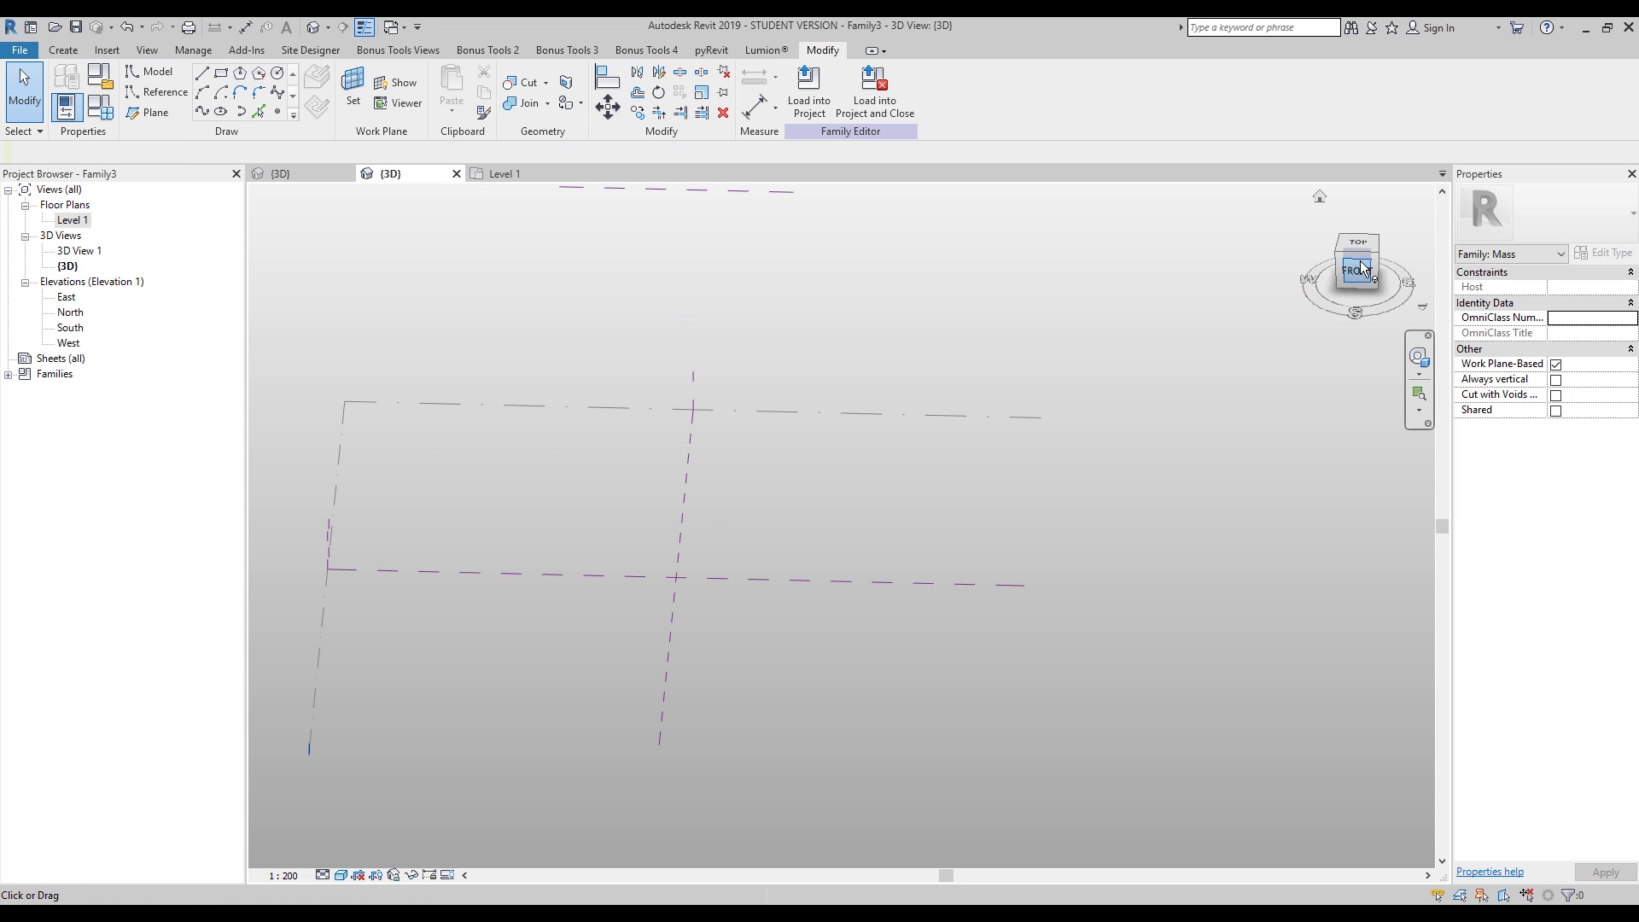
left_click(1359, 273)
left_click(151, 72)
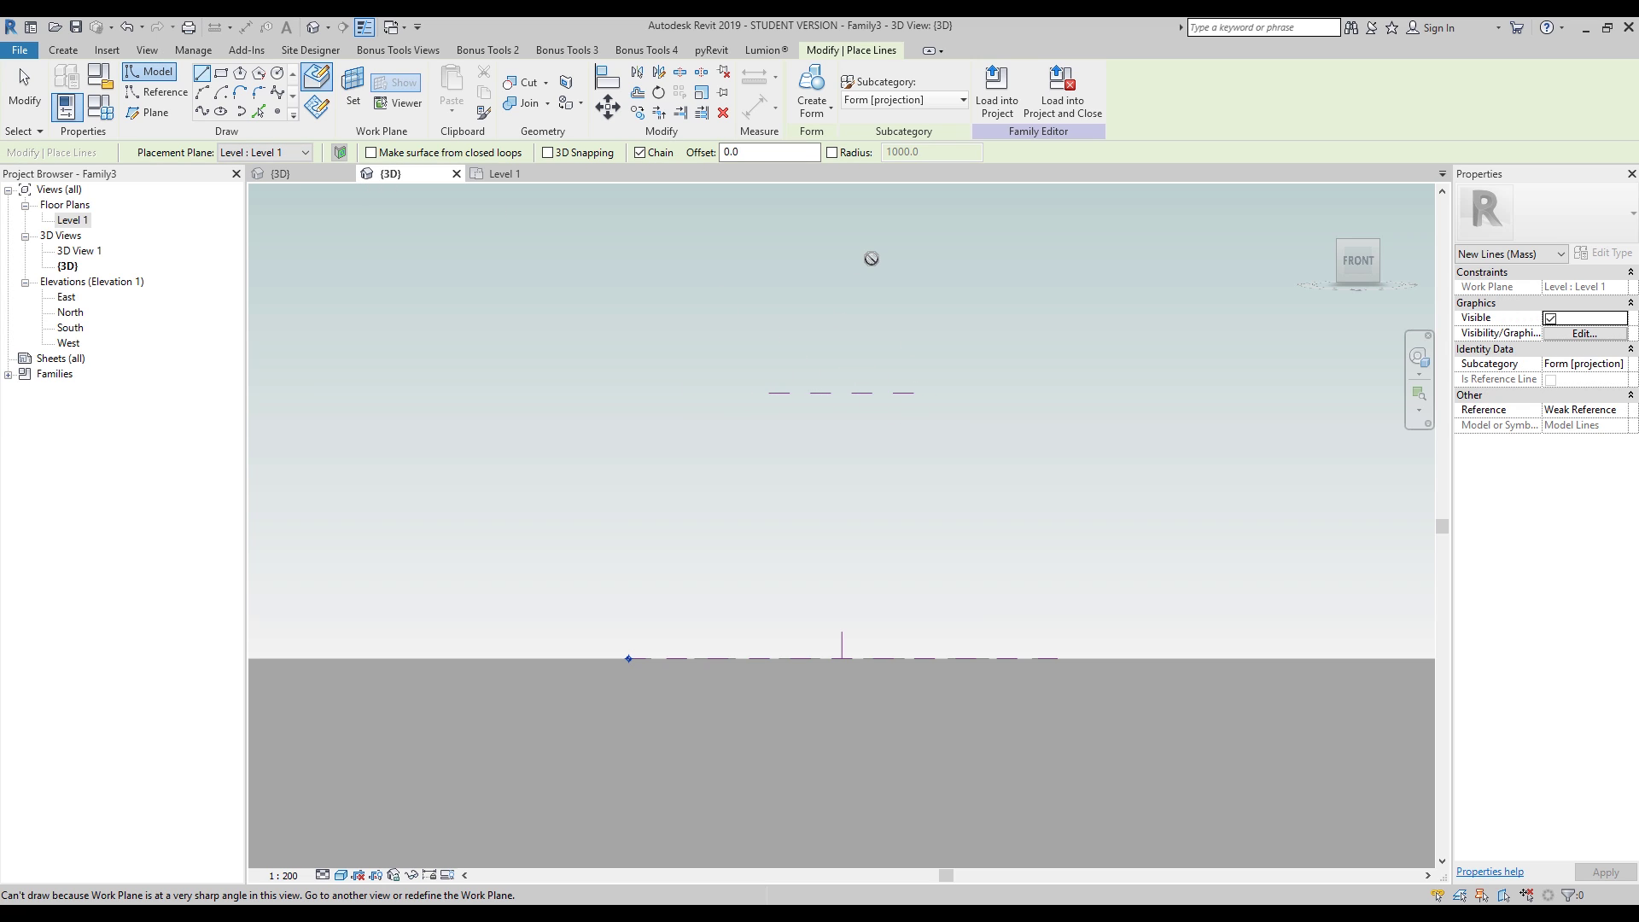
left_click(265, 153)
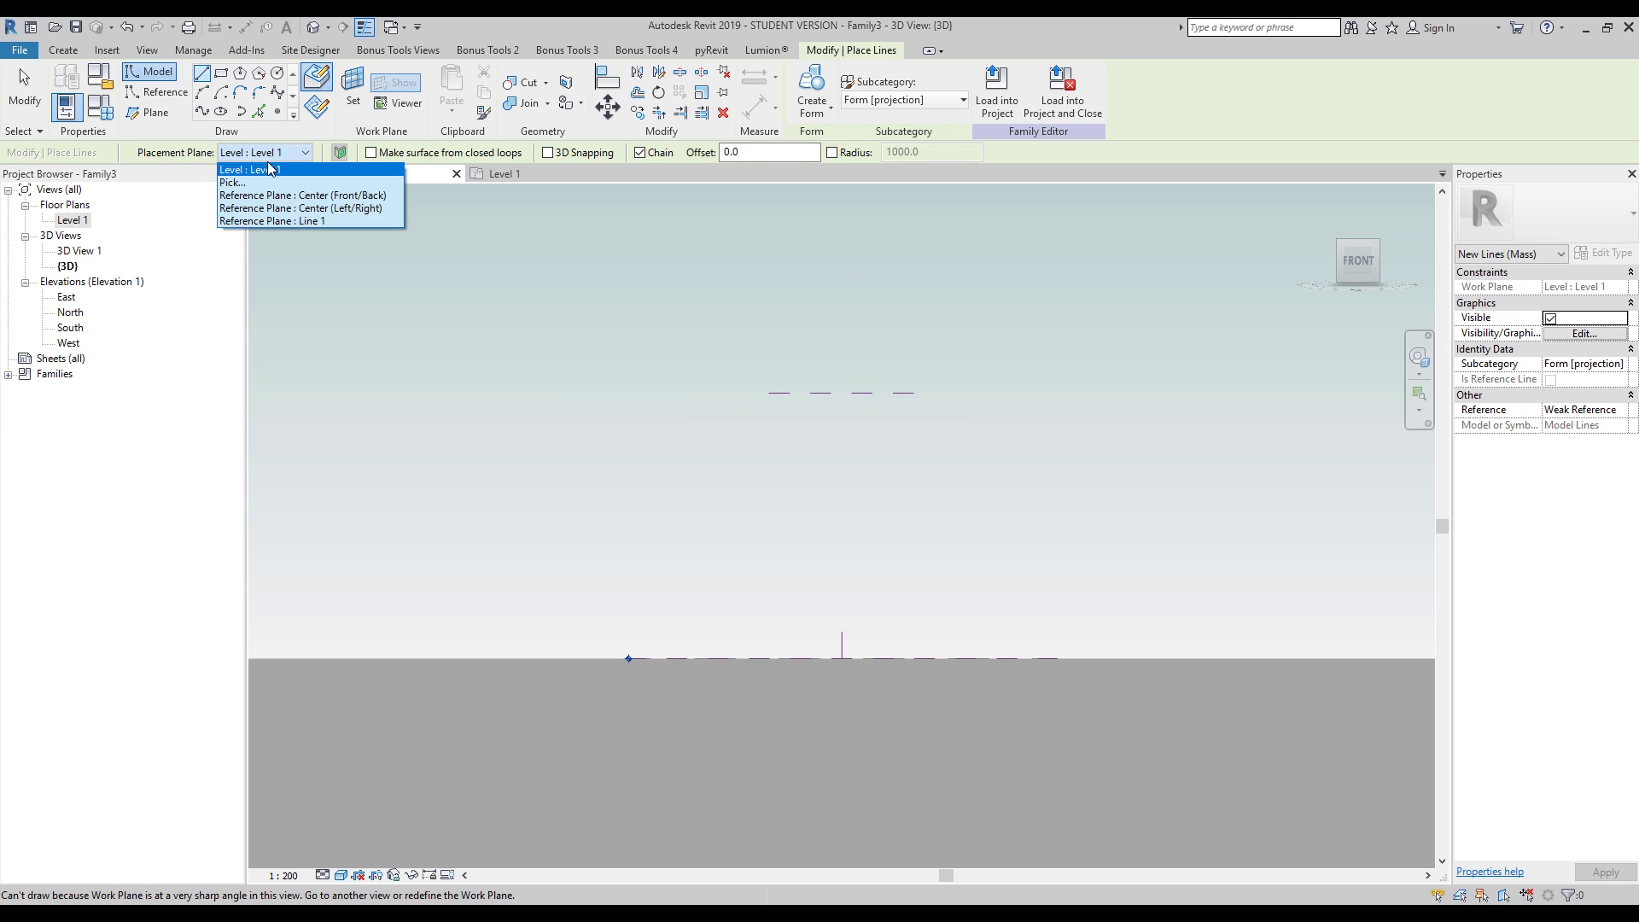
left_click(301, 225)
scroll(787, 568, "up", 4)
scroll(769, 593, "up", 3)
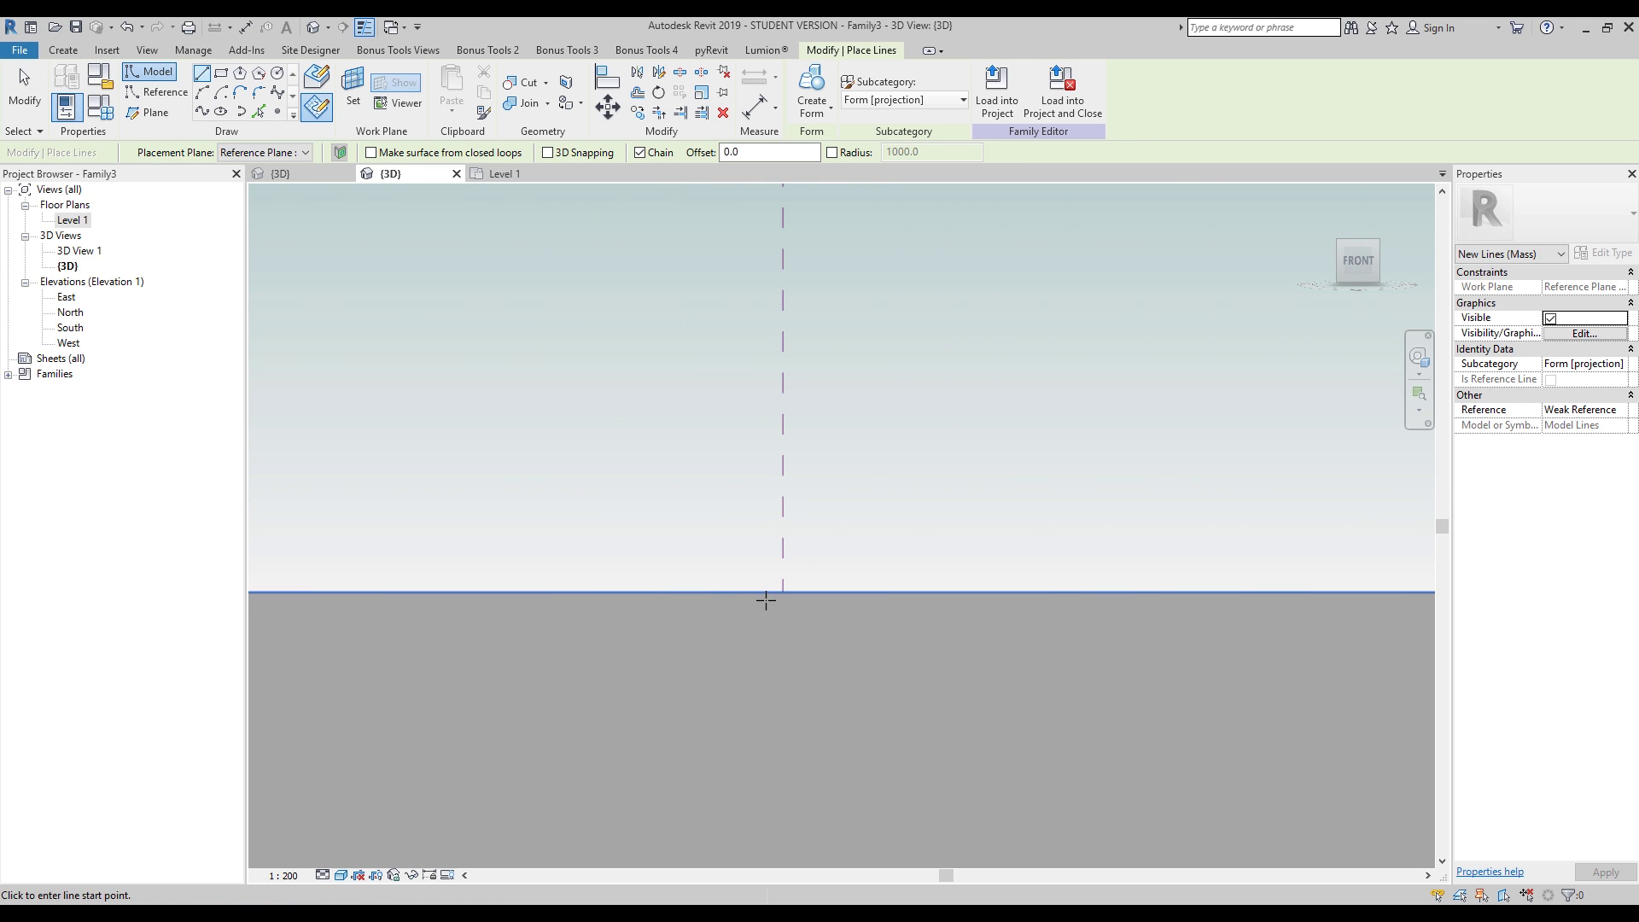
scroll(854, 632, "up", 1)
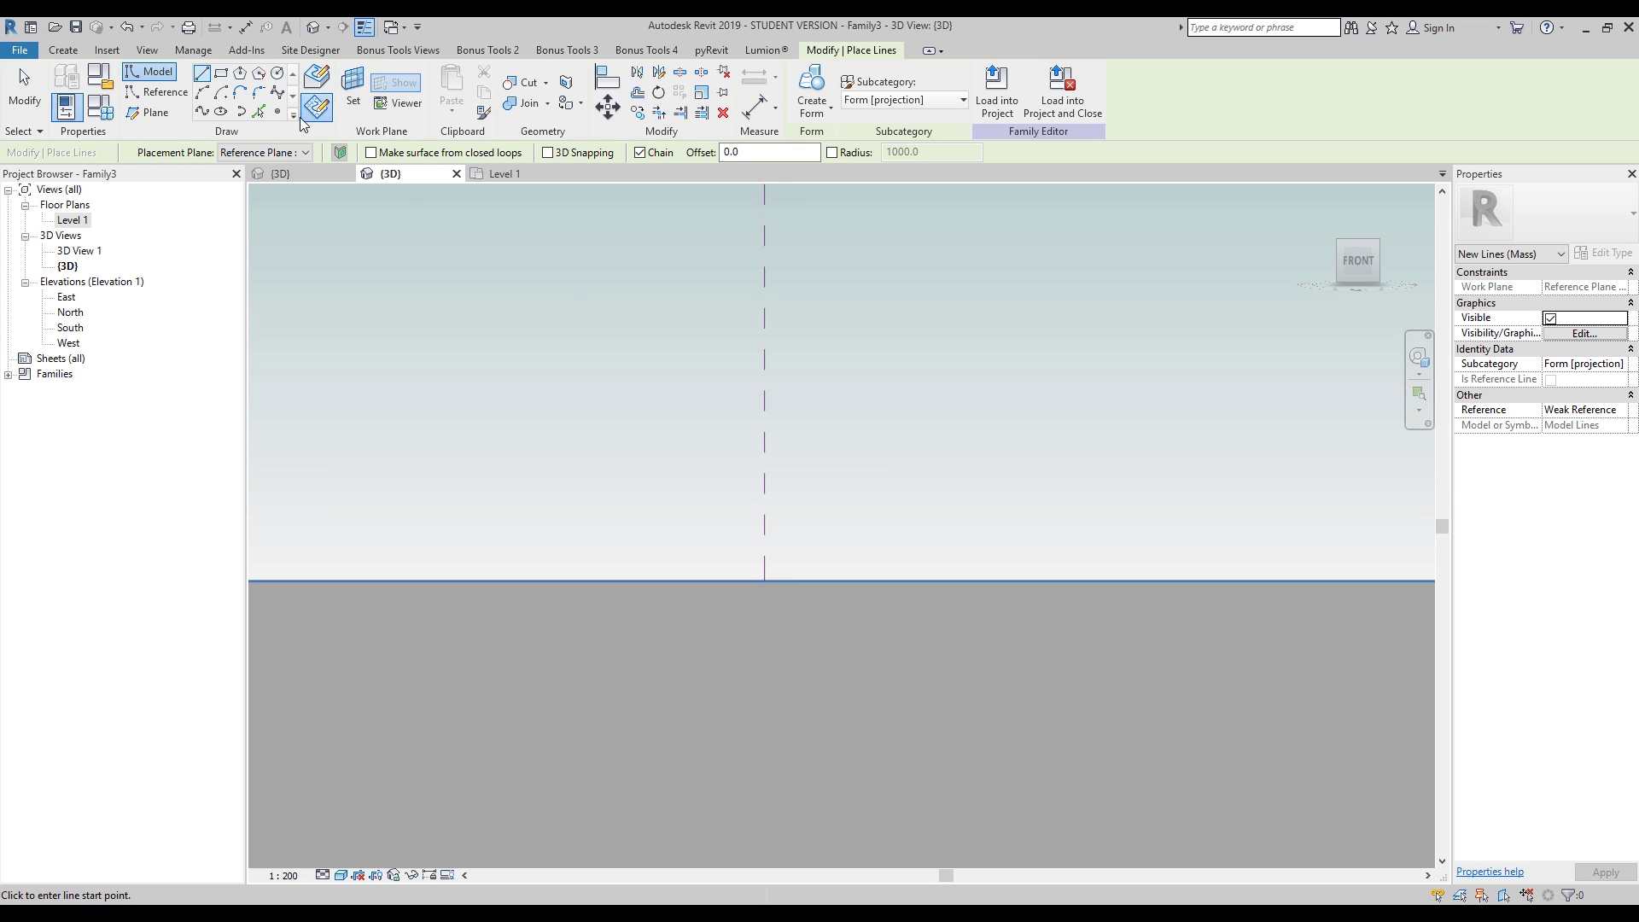
Step: Draw the 5000-long vertical wall line up from the plane's base
left_click(763, 580)
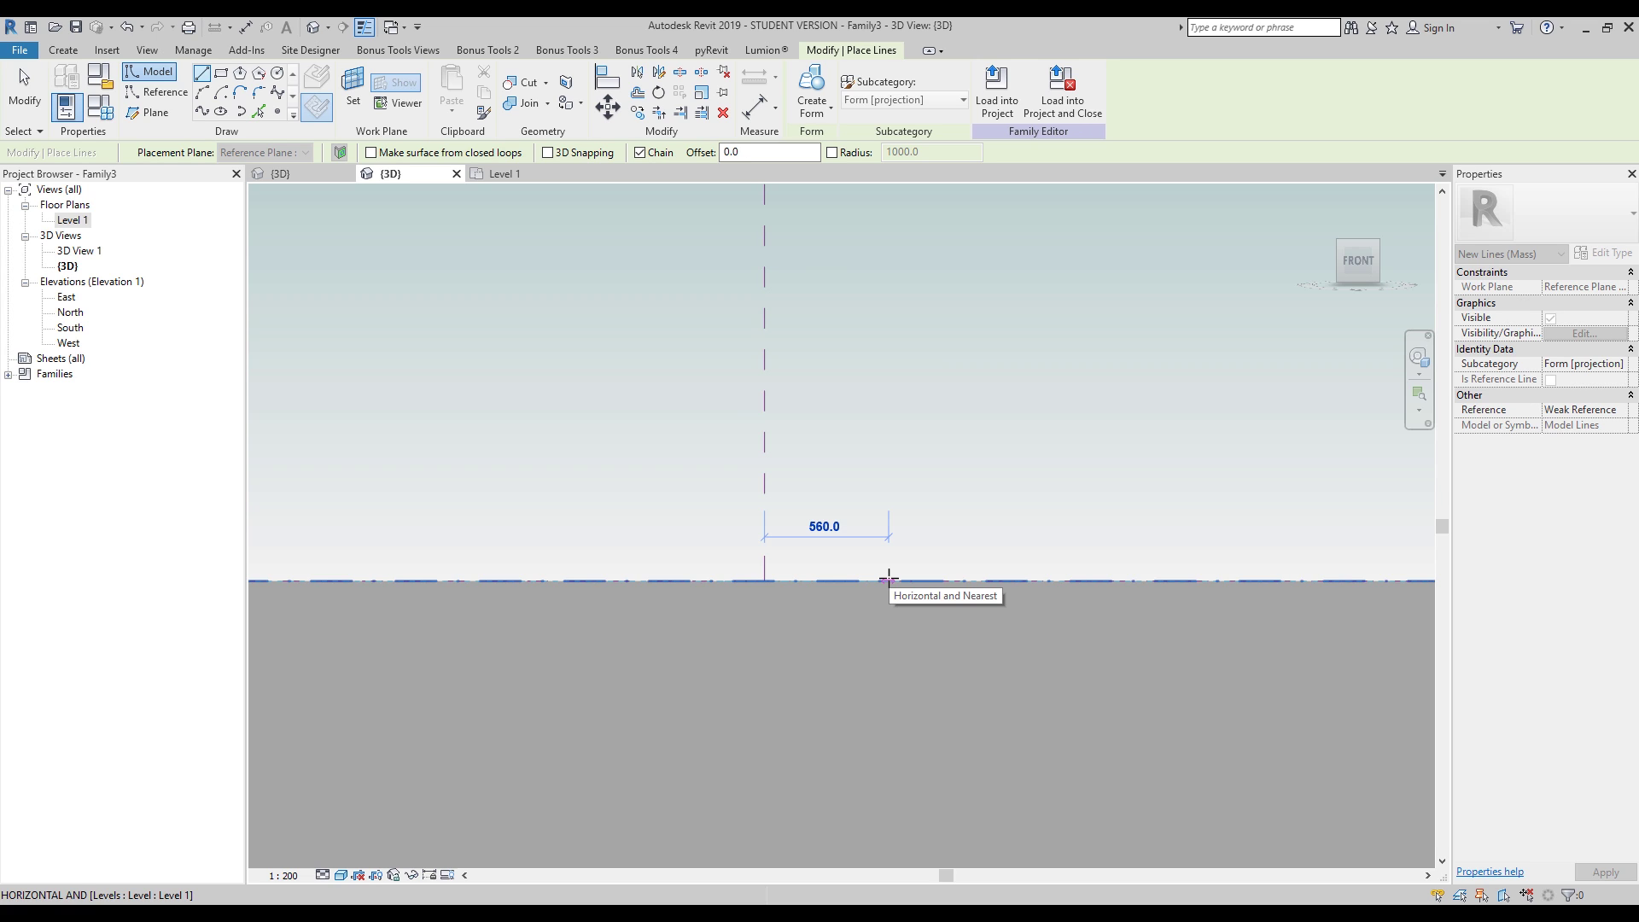
type("3500")
key("Return")
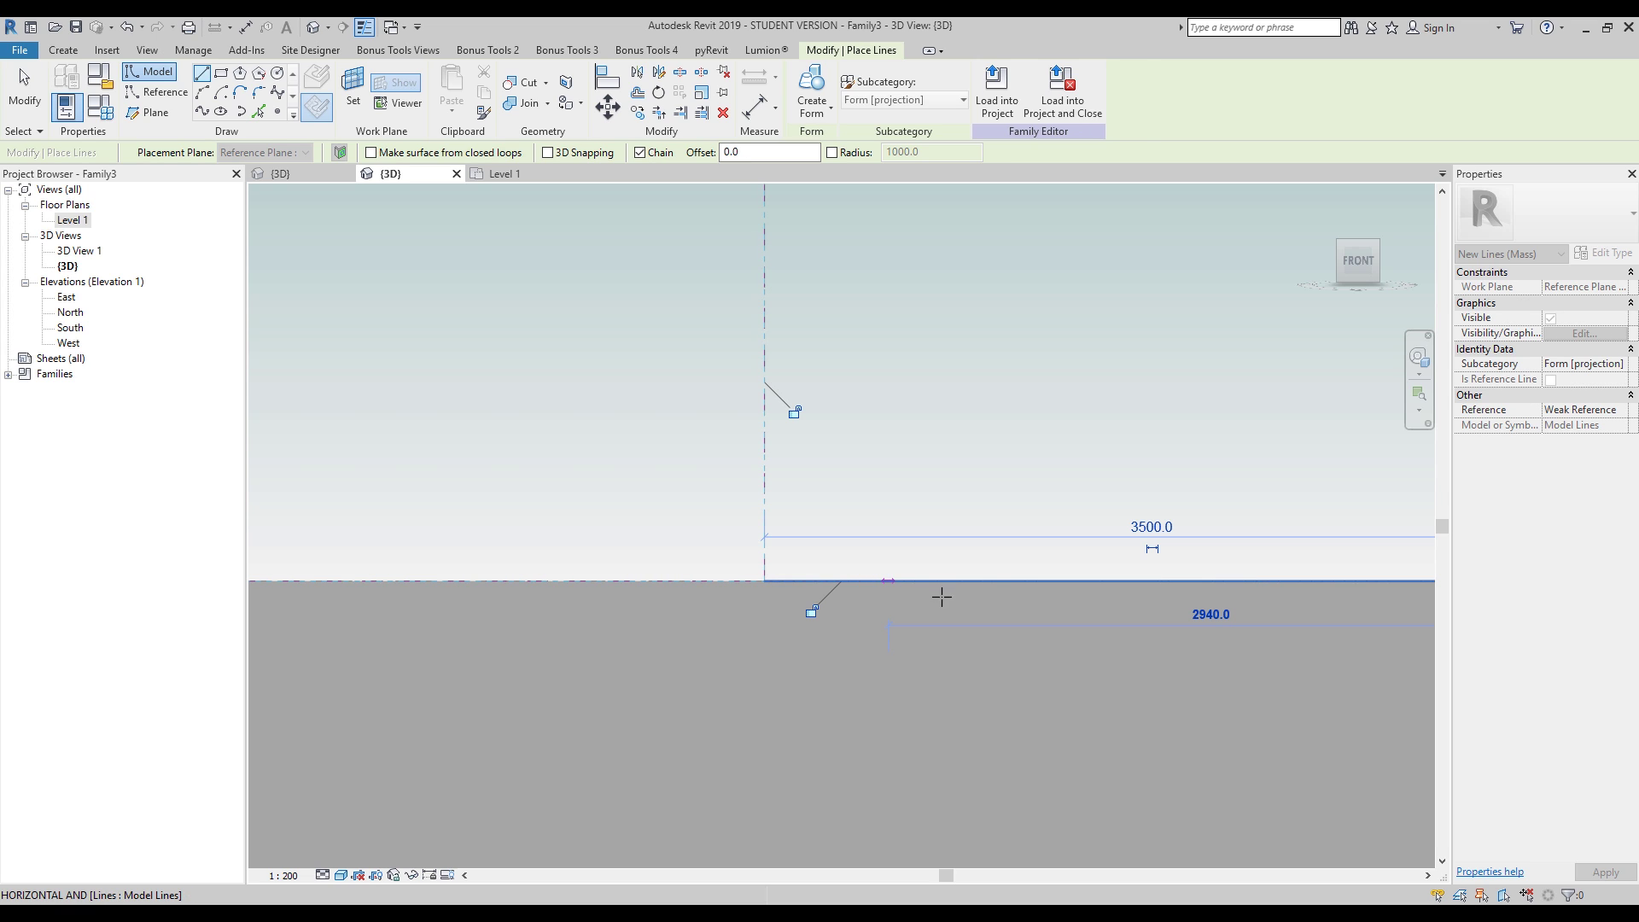
middle_click_drag(1174, 618, 1002, 669)
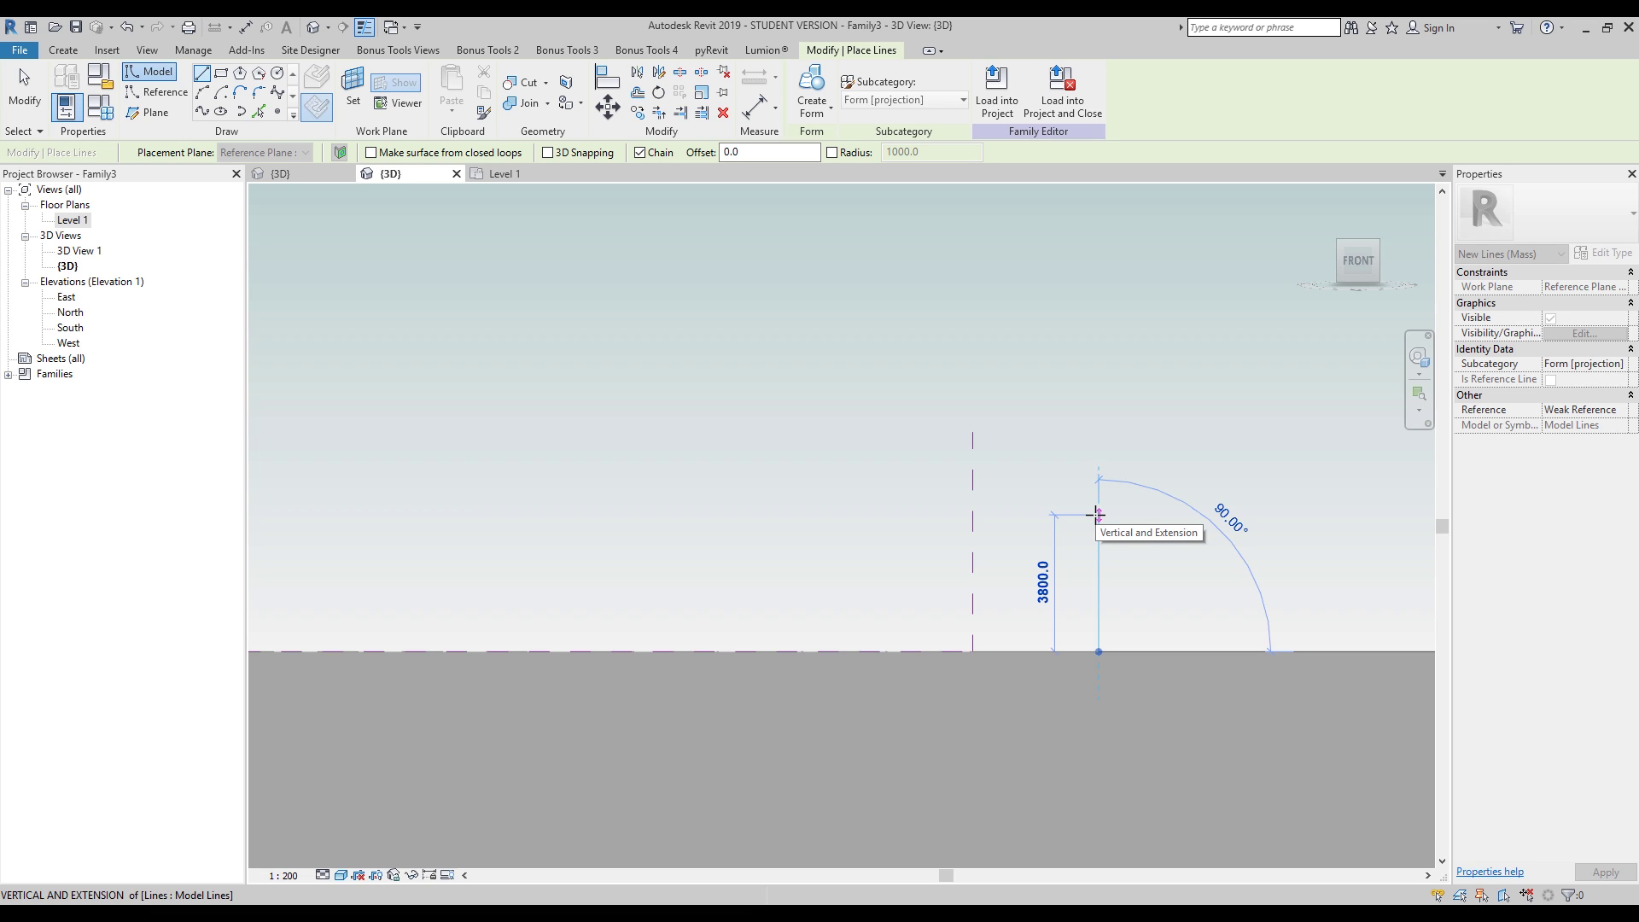
type("5000")
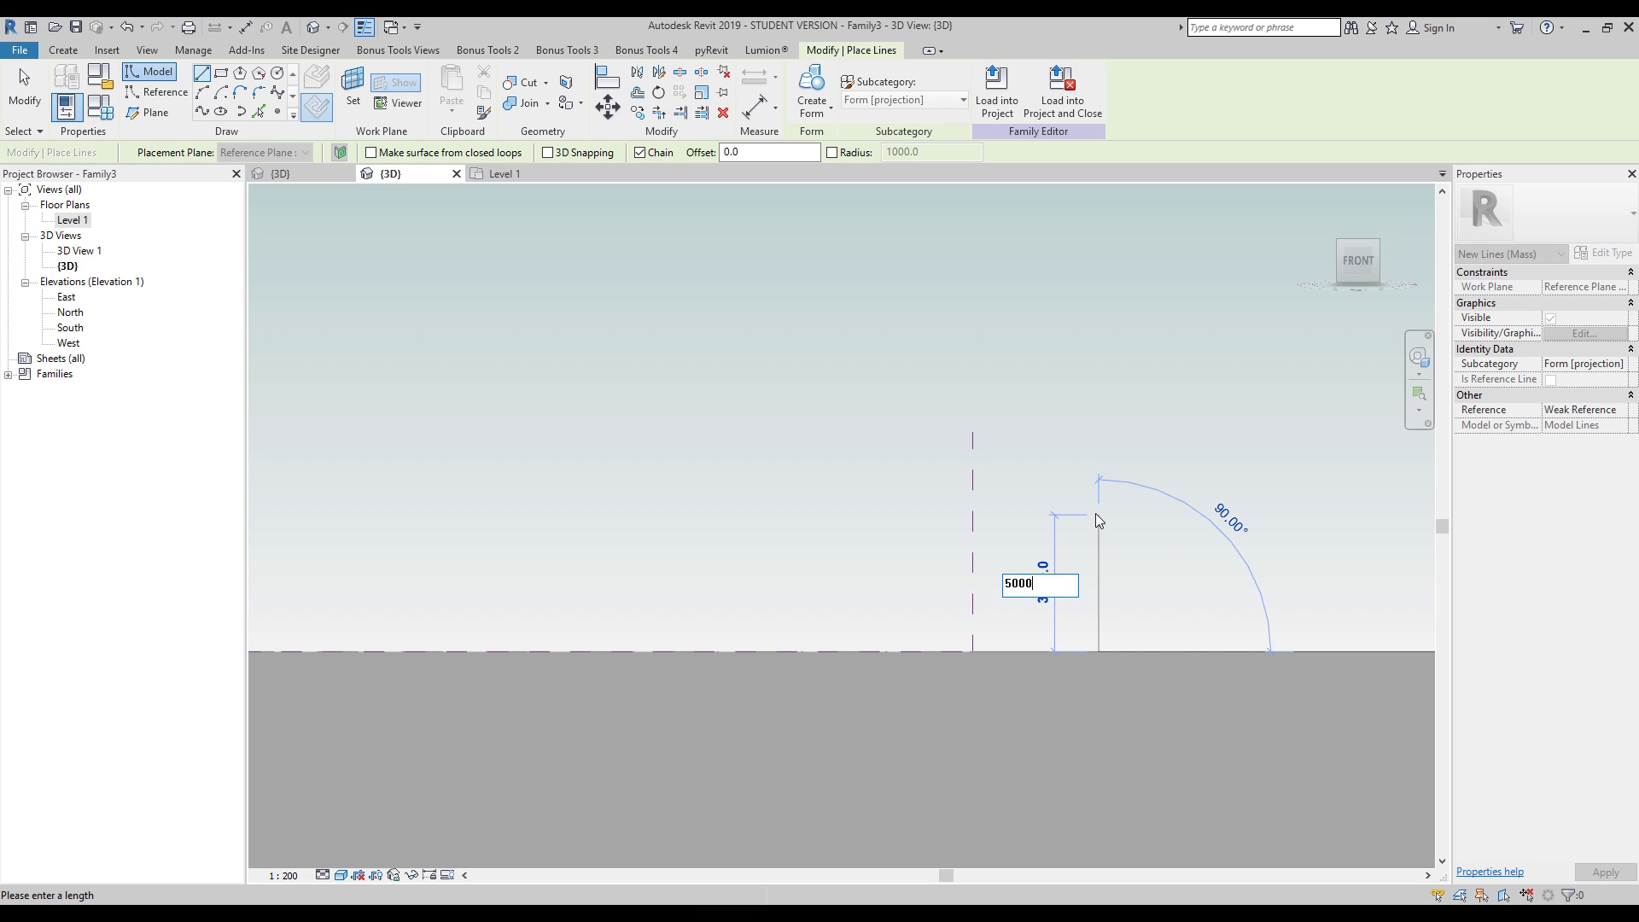
key("Return")
key("Escape")
Step: Draw the sloped roof line from the wall top to the centre reference plane
middle_click_drag(988, 573, 915, 603)
left_click(1025, 500)
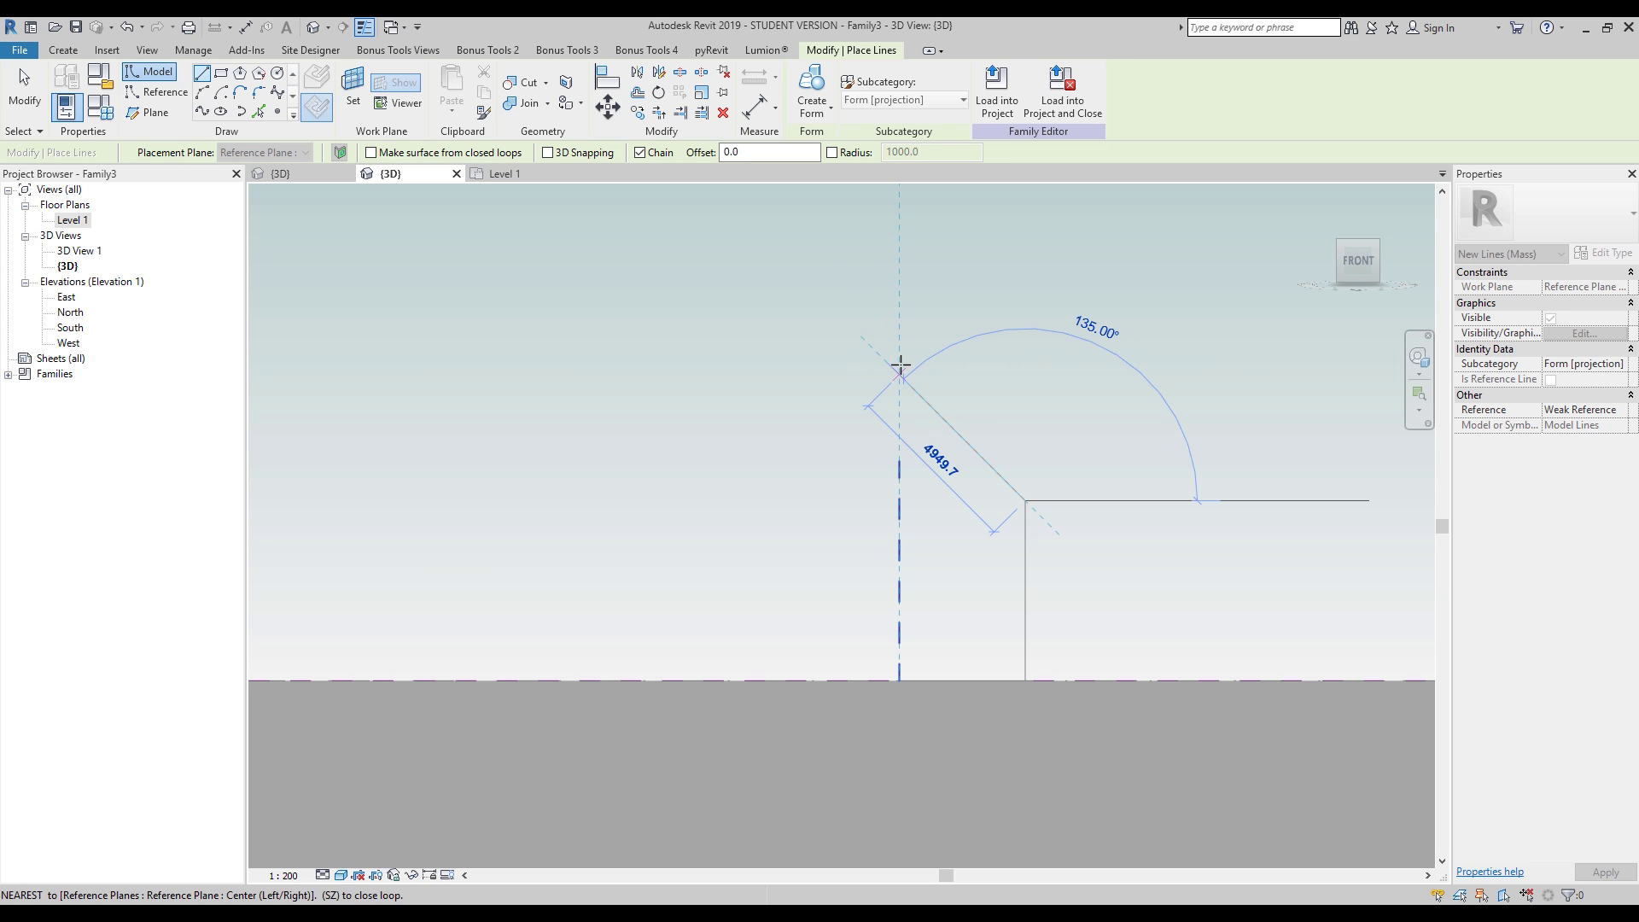
left_click(902, 372)
key("Escape")
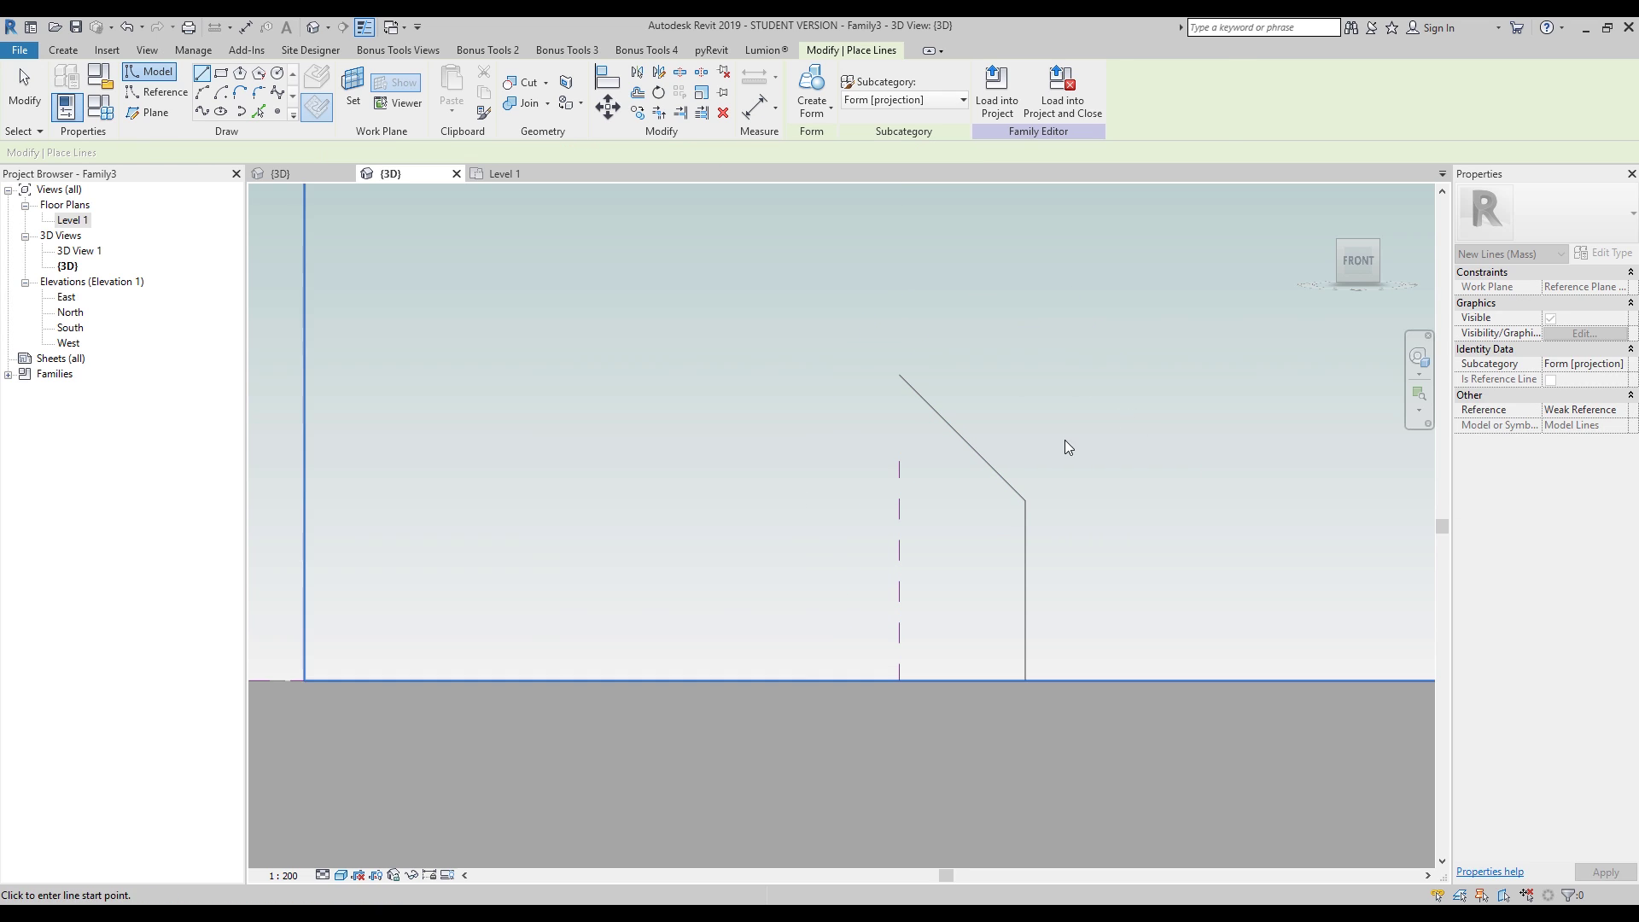
Step: Mirror the wall and roof lines across the centre reference plane
key("Escape")
middle_click_drag(1024, 518, 939, 501)
left_click_drag(894, 617, 969, 734)
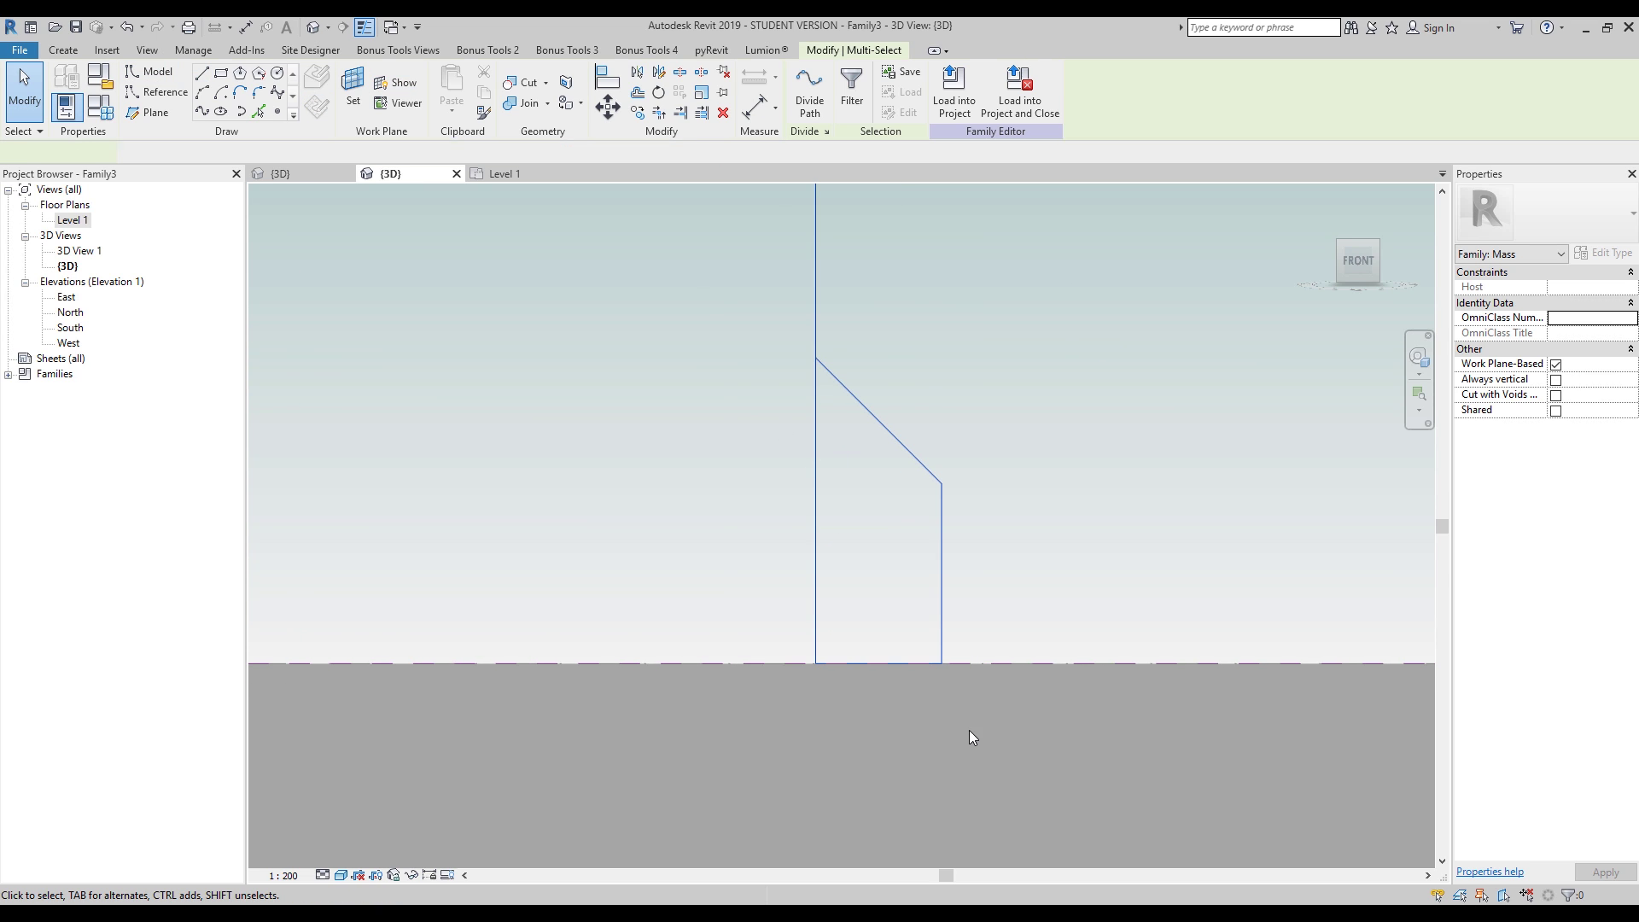
left_click(815, 520, "shift")
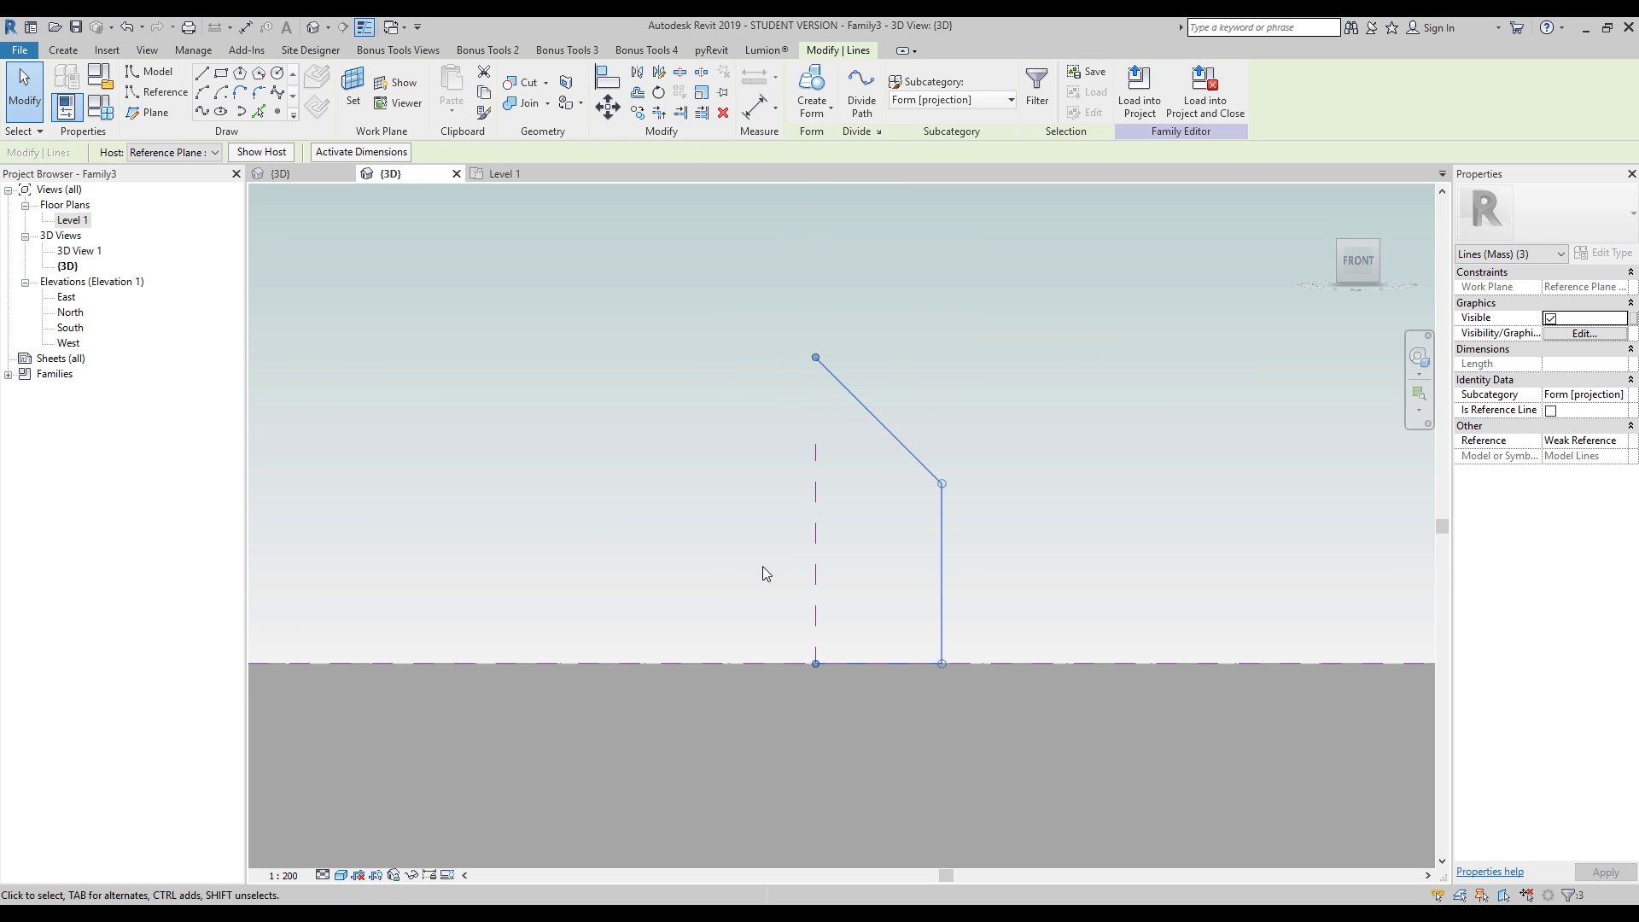
left_click(637, 71)
left_click(815, 516)
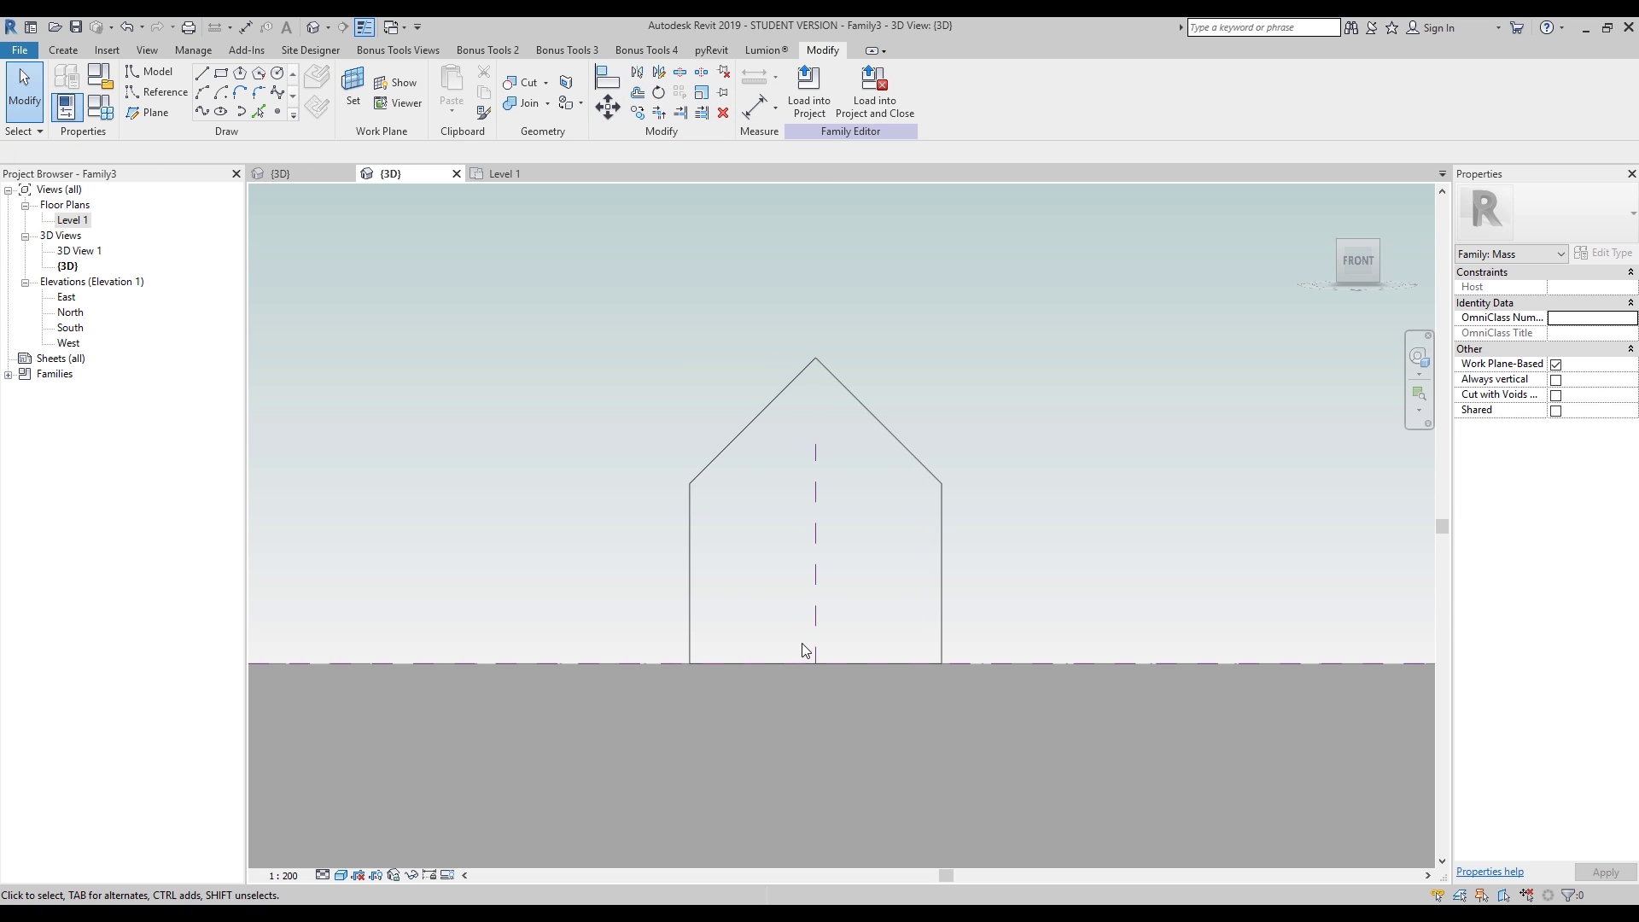
Step: Orbit to an angled view and check the complete gabled outline
left_click(939, 627)
middle_click_drag(1022, 503, 822, 647, "shift")
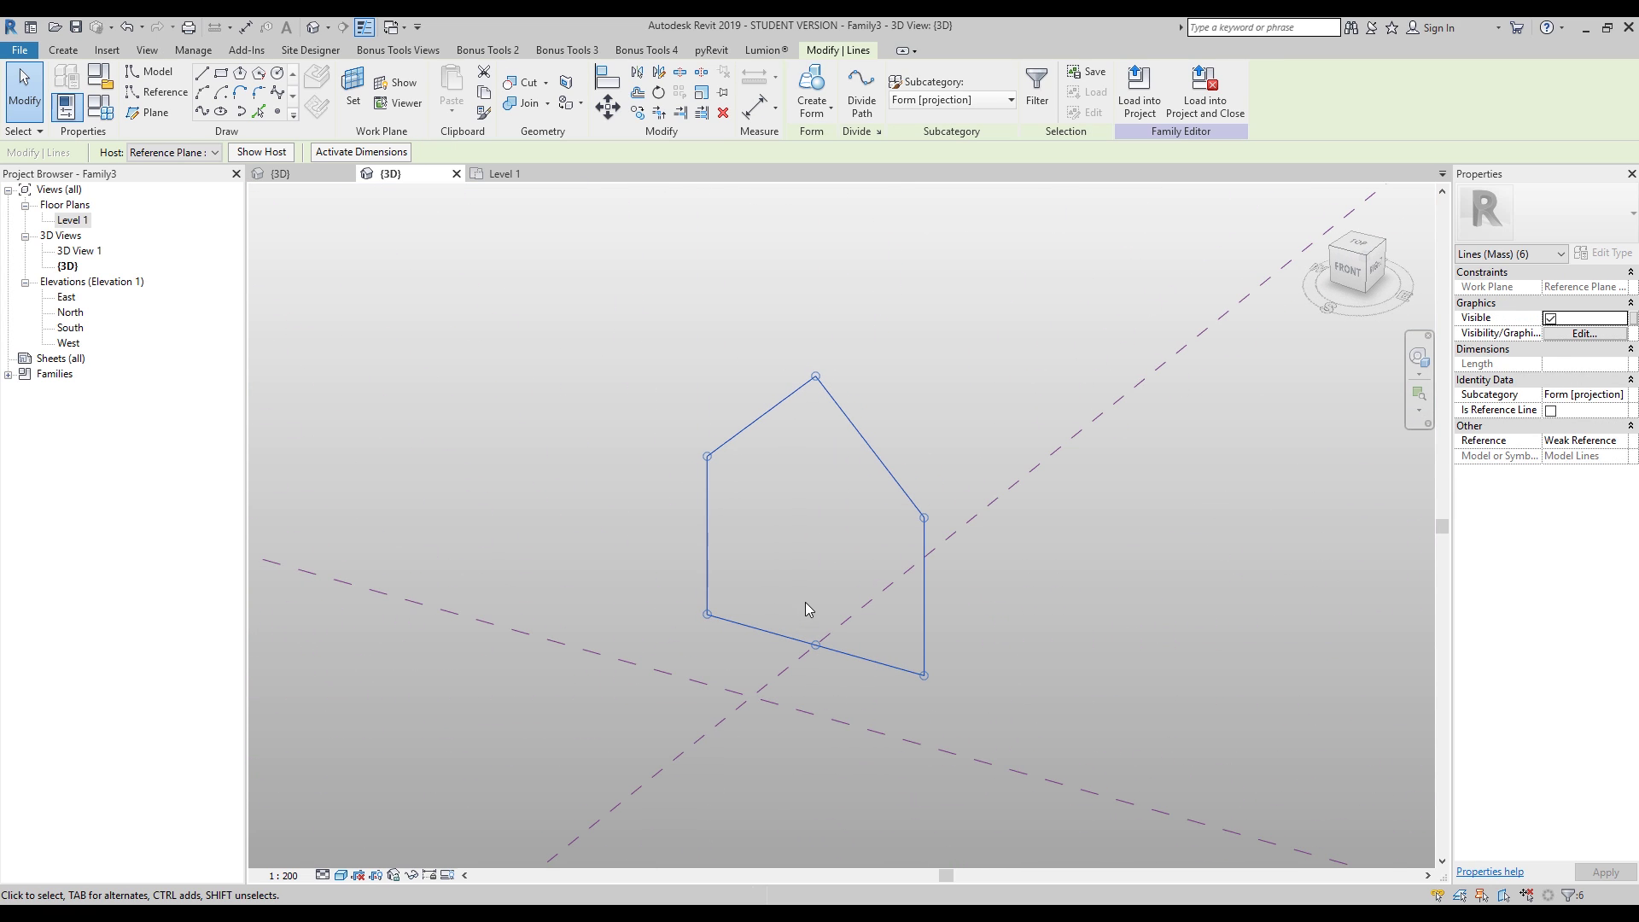
left_click(806, 603)
left_click(919, 602)
left_click(376, 212)
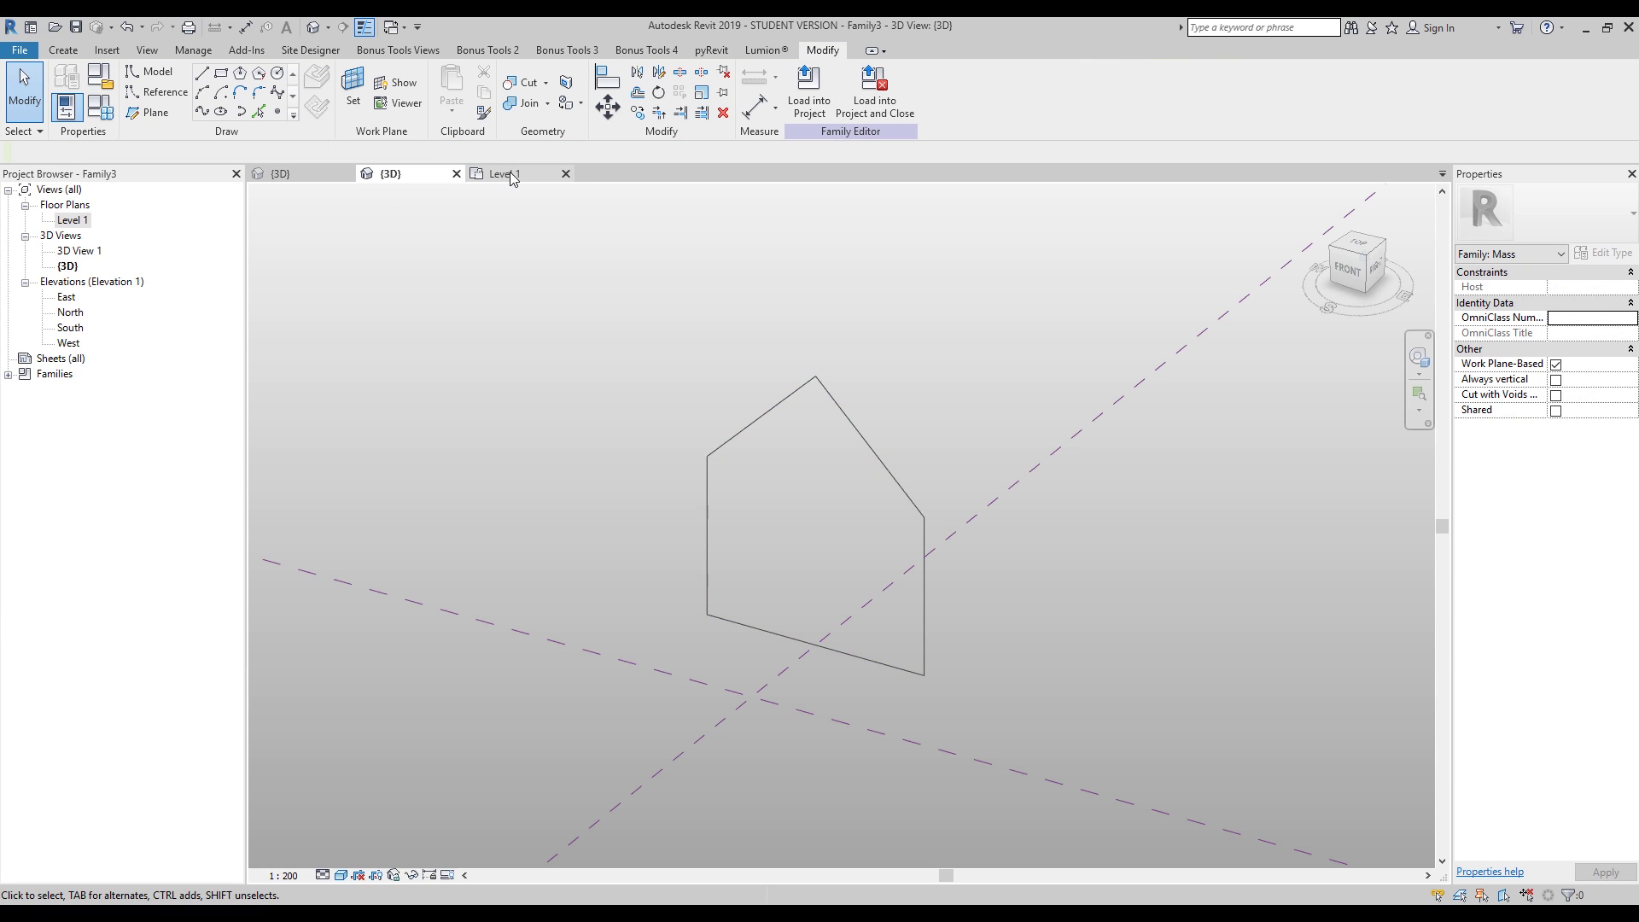
left_click(505, 173)
Step: Copy Line 1 and its outline twice at 3500 spacing with Multiple on
left_click_drag(384, 453, 1022, 616)
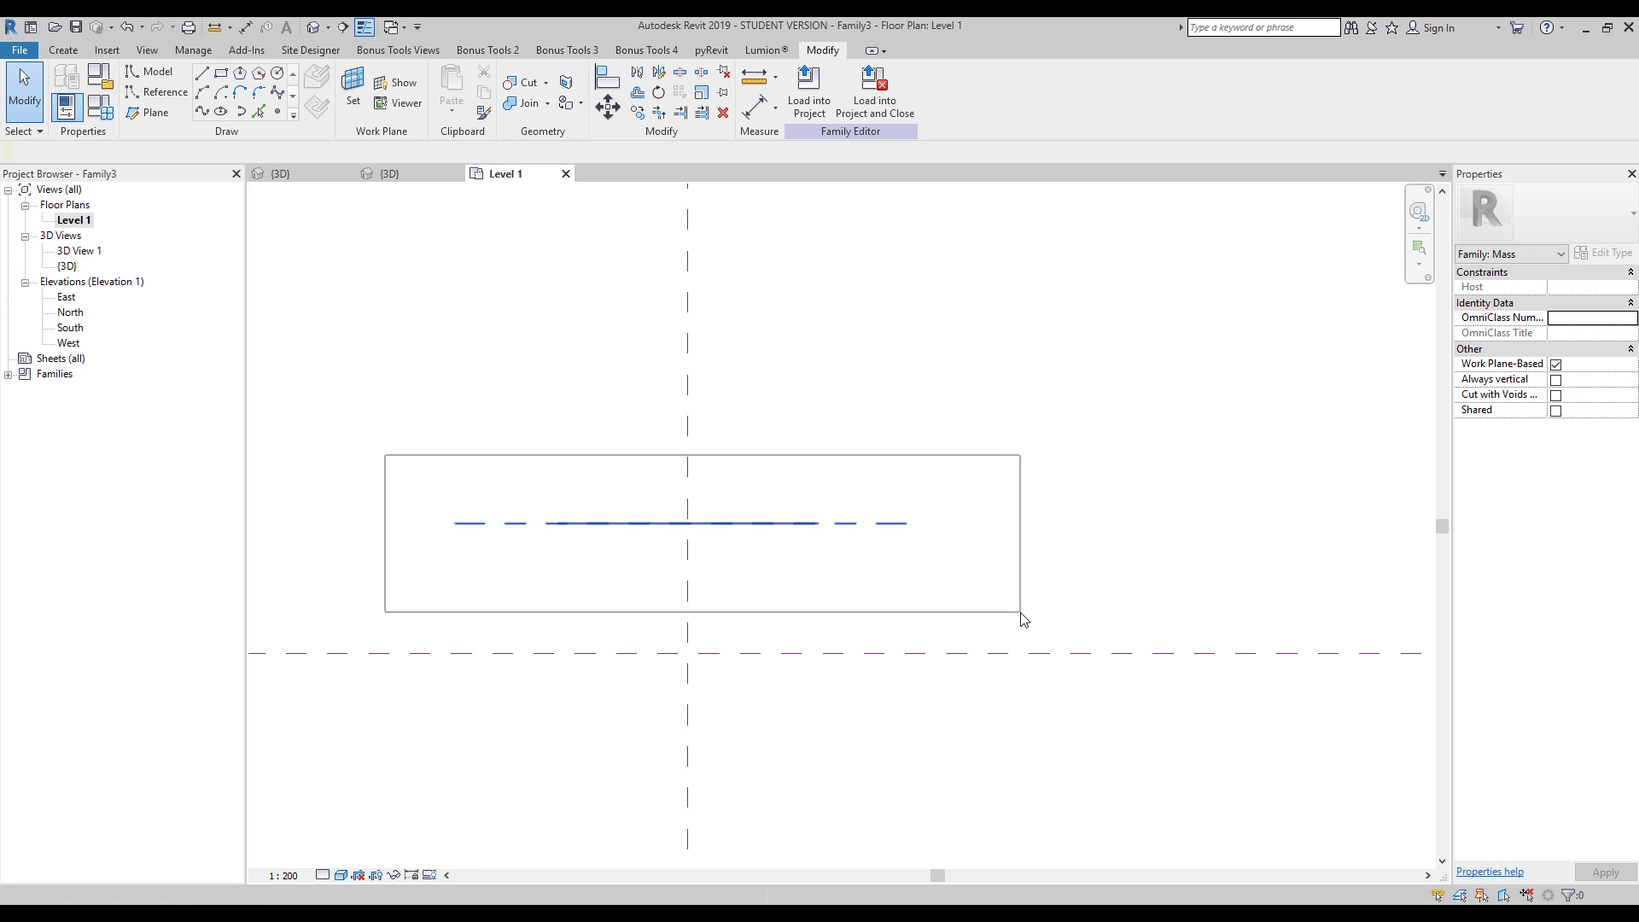
left_click_drag(1023, 620, 1023, 619)
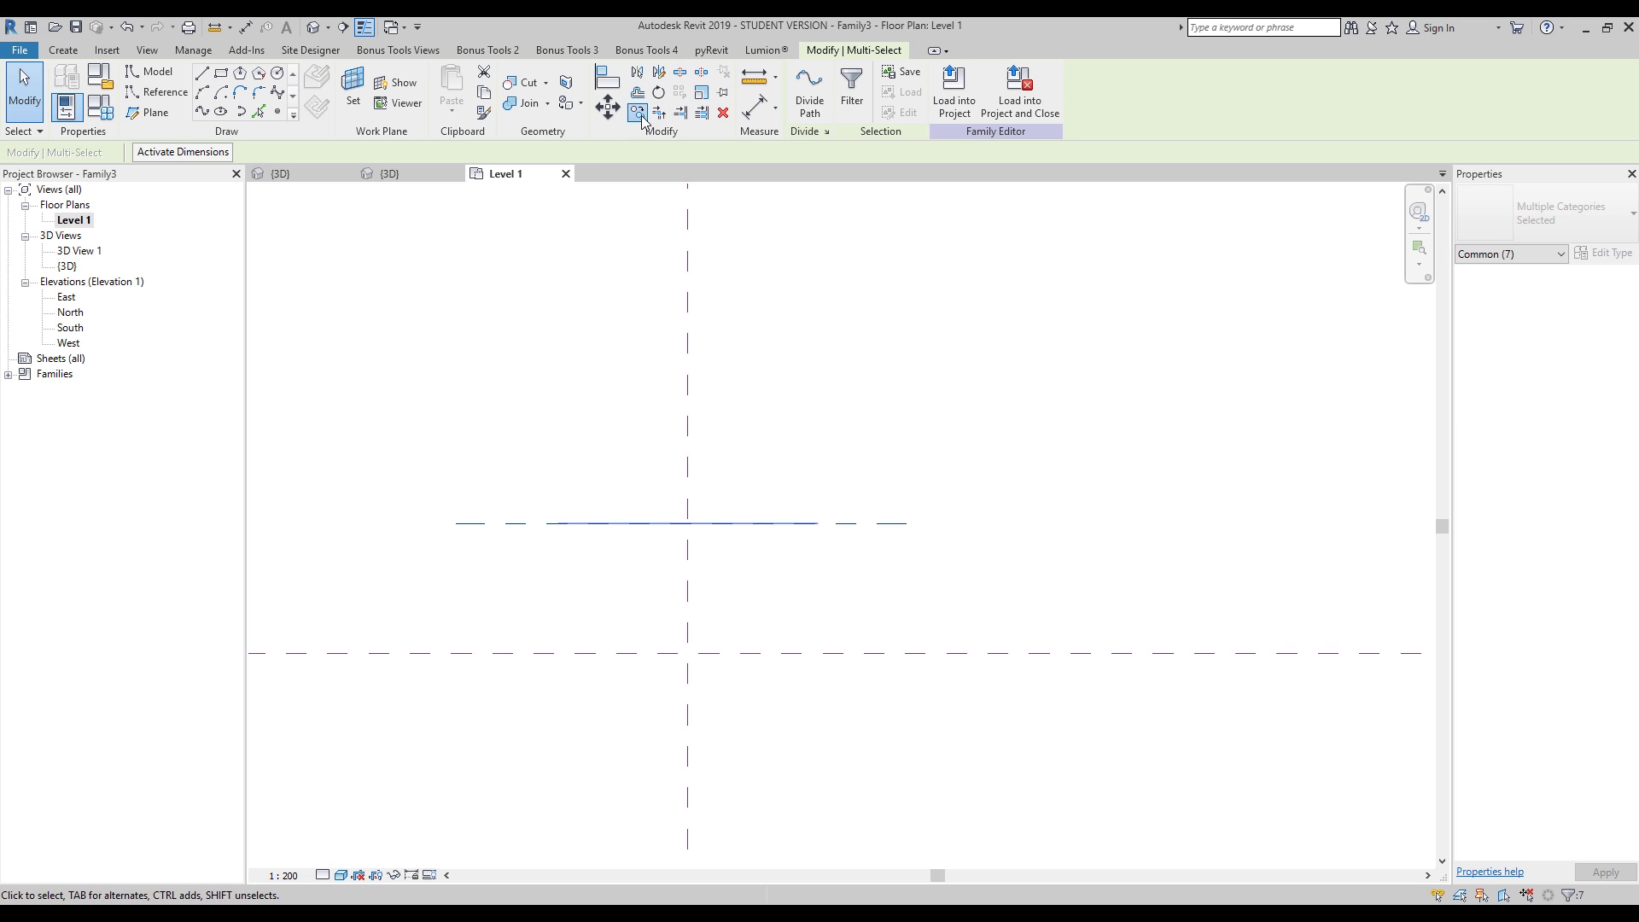
left_click(637, 112)
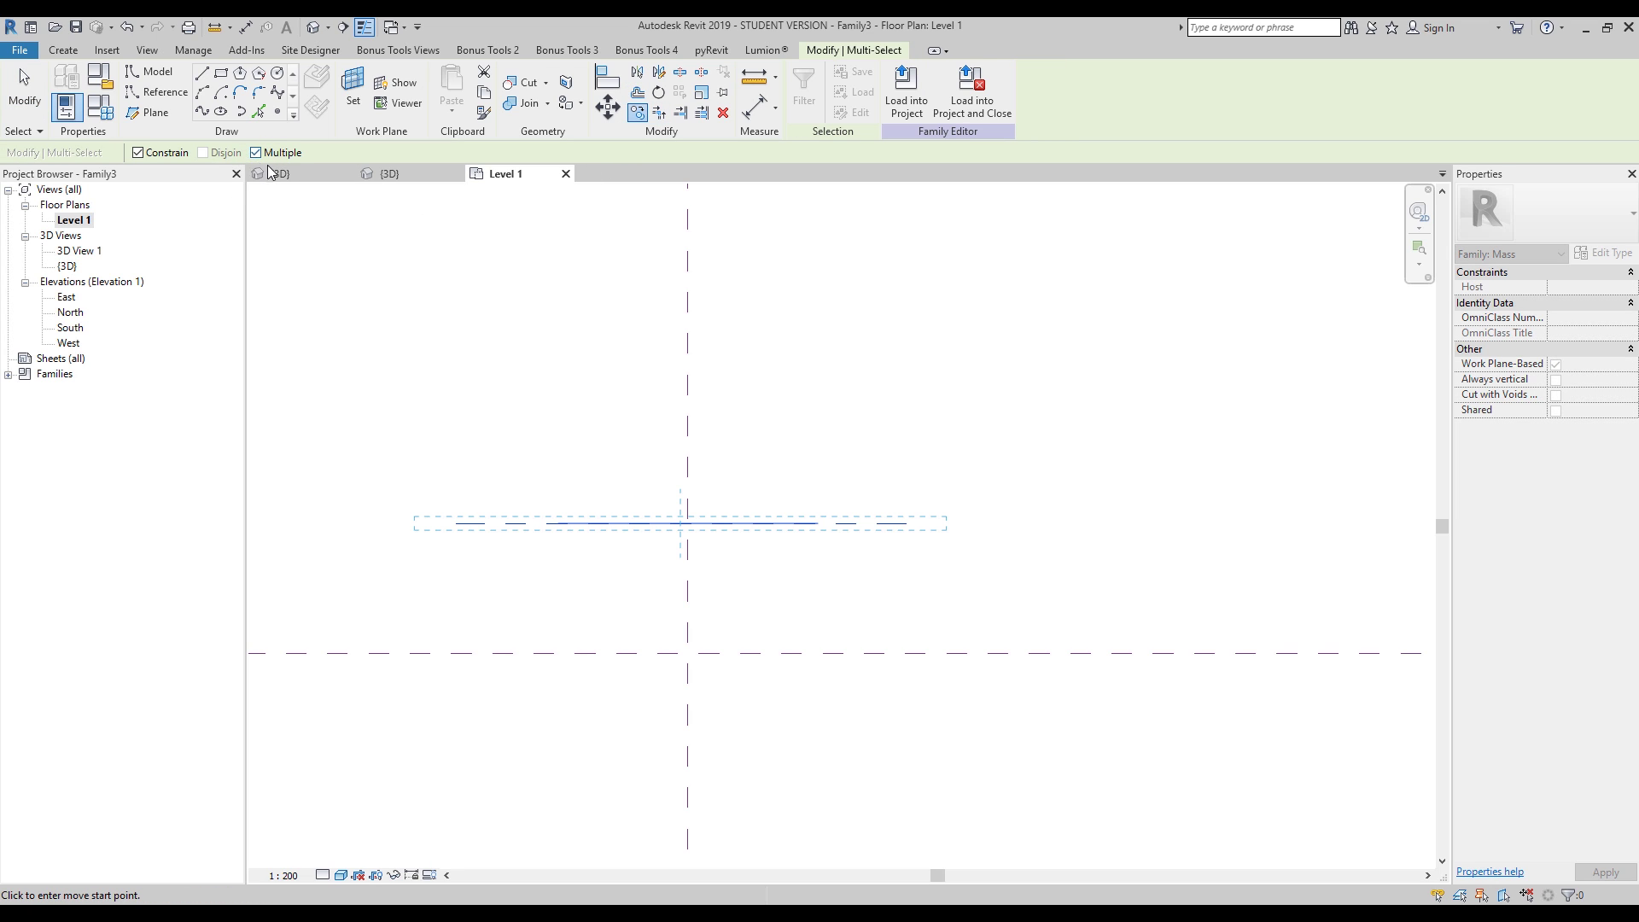
left_click(779, 655)
left_click(779, 523)
left_click(761, 394)
Step: Add three more copies one spacing apart to complete the row
scroll(814, 465, "down", 1)
middle_click_drag(812, 464, 788, 643)
left_click(787, 491)
left_click(765, 392)
left_click(758, 295)
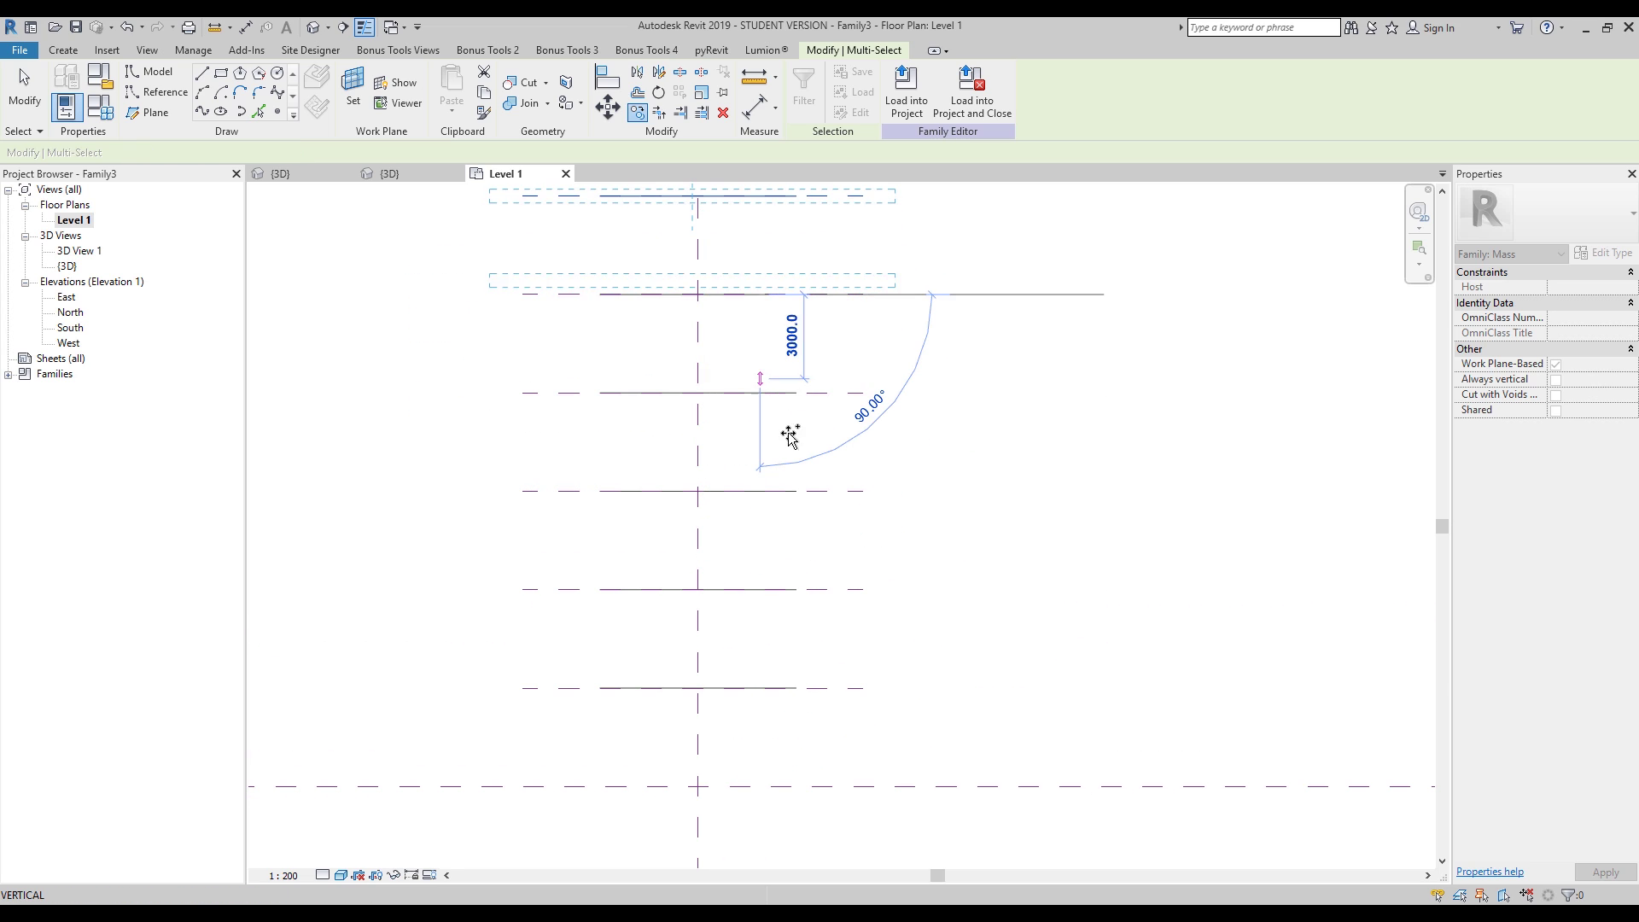
scroll(793, 437, "down", 2)
key("Escape")
key("Escape")
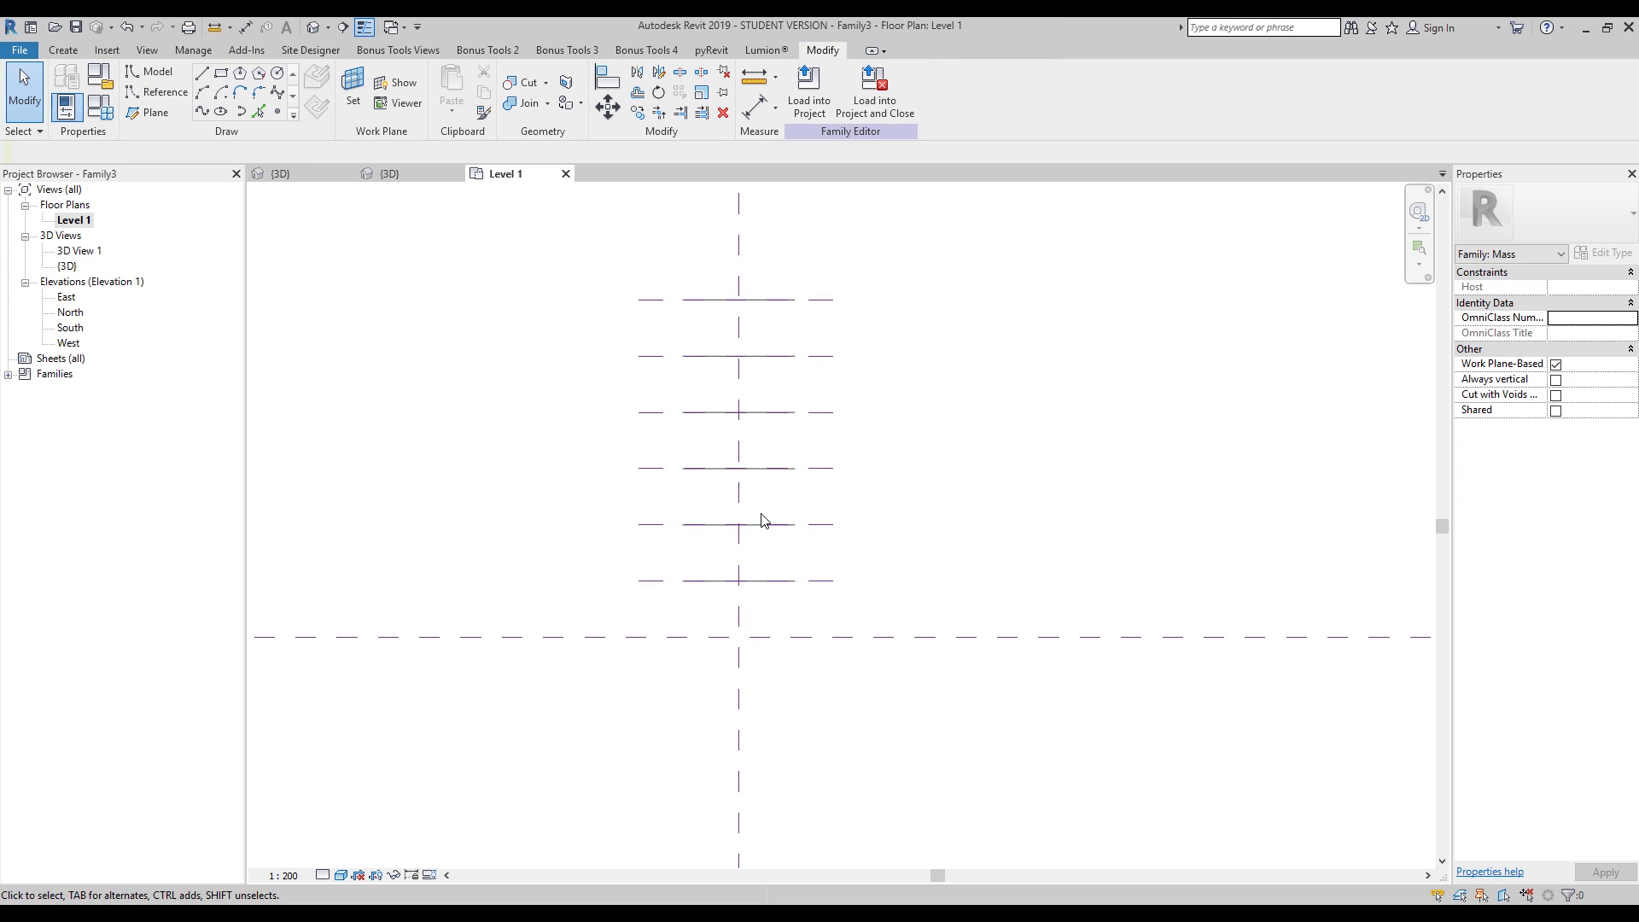
Step: Orbit the 3D view to inspect the row of profiles
middle_click_drag(776, 310, 680, 438)
left_click(393, 174)
middle_click_drag(965, 587, 447, 115, "shift")
Step: Rotate a copy of the top plane and outline 45° about its right end
left_click(512, 174)
scroll(725, 615, "up", 5)
left_click_drag(369, 481, 858, 556)
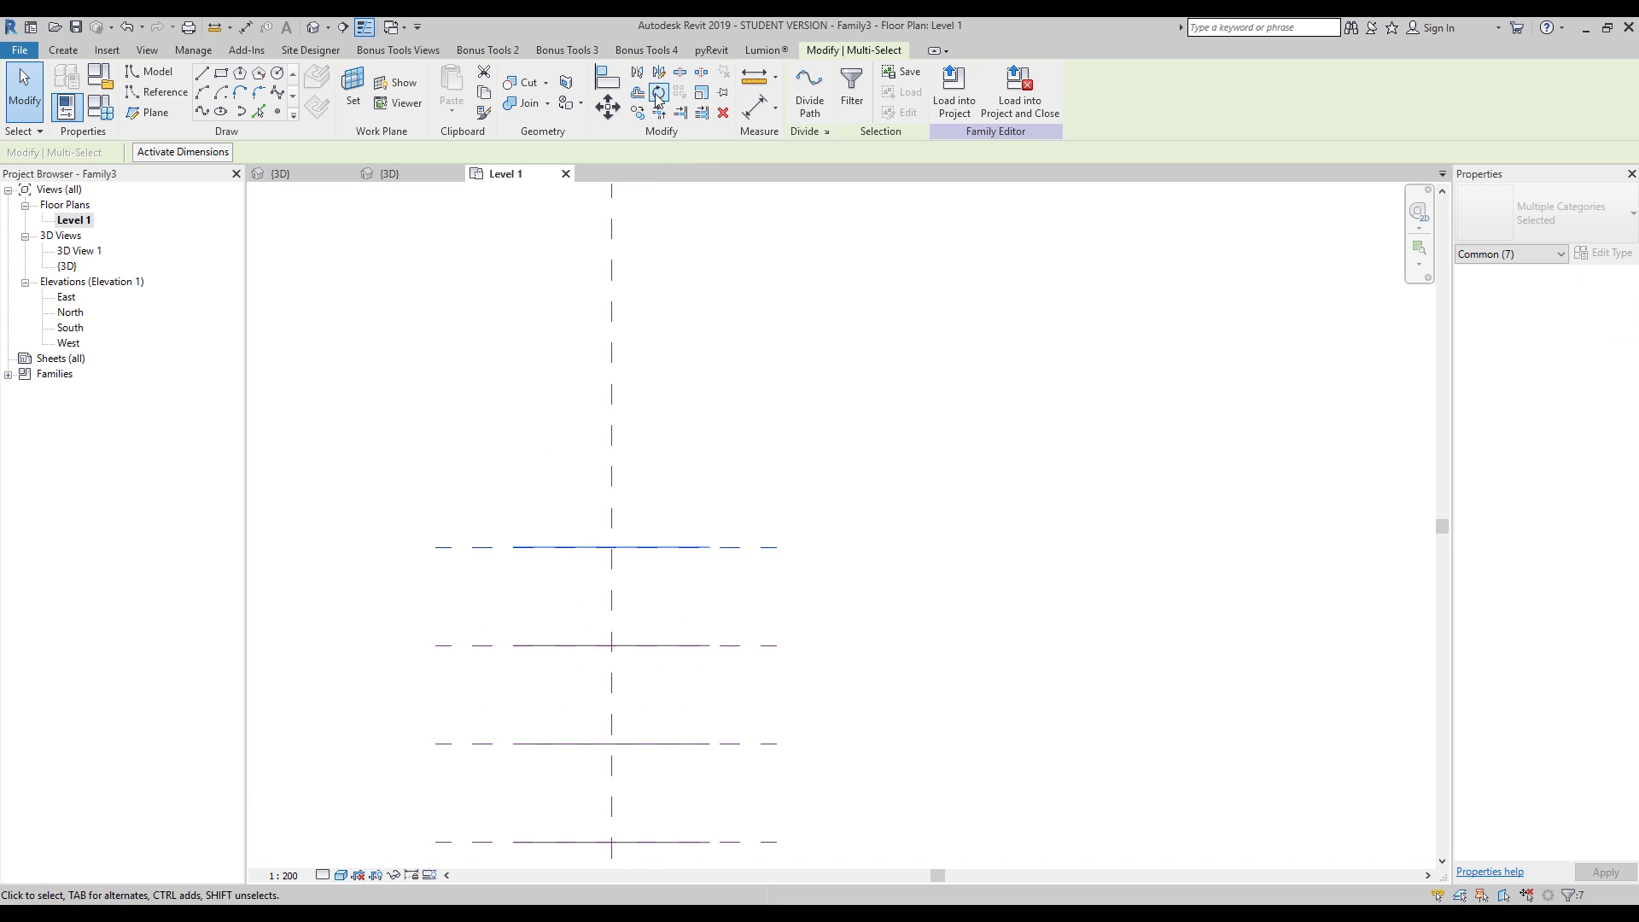
left_click(657, 94)
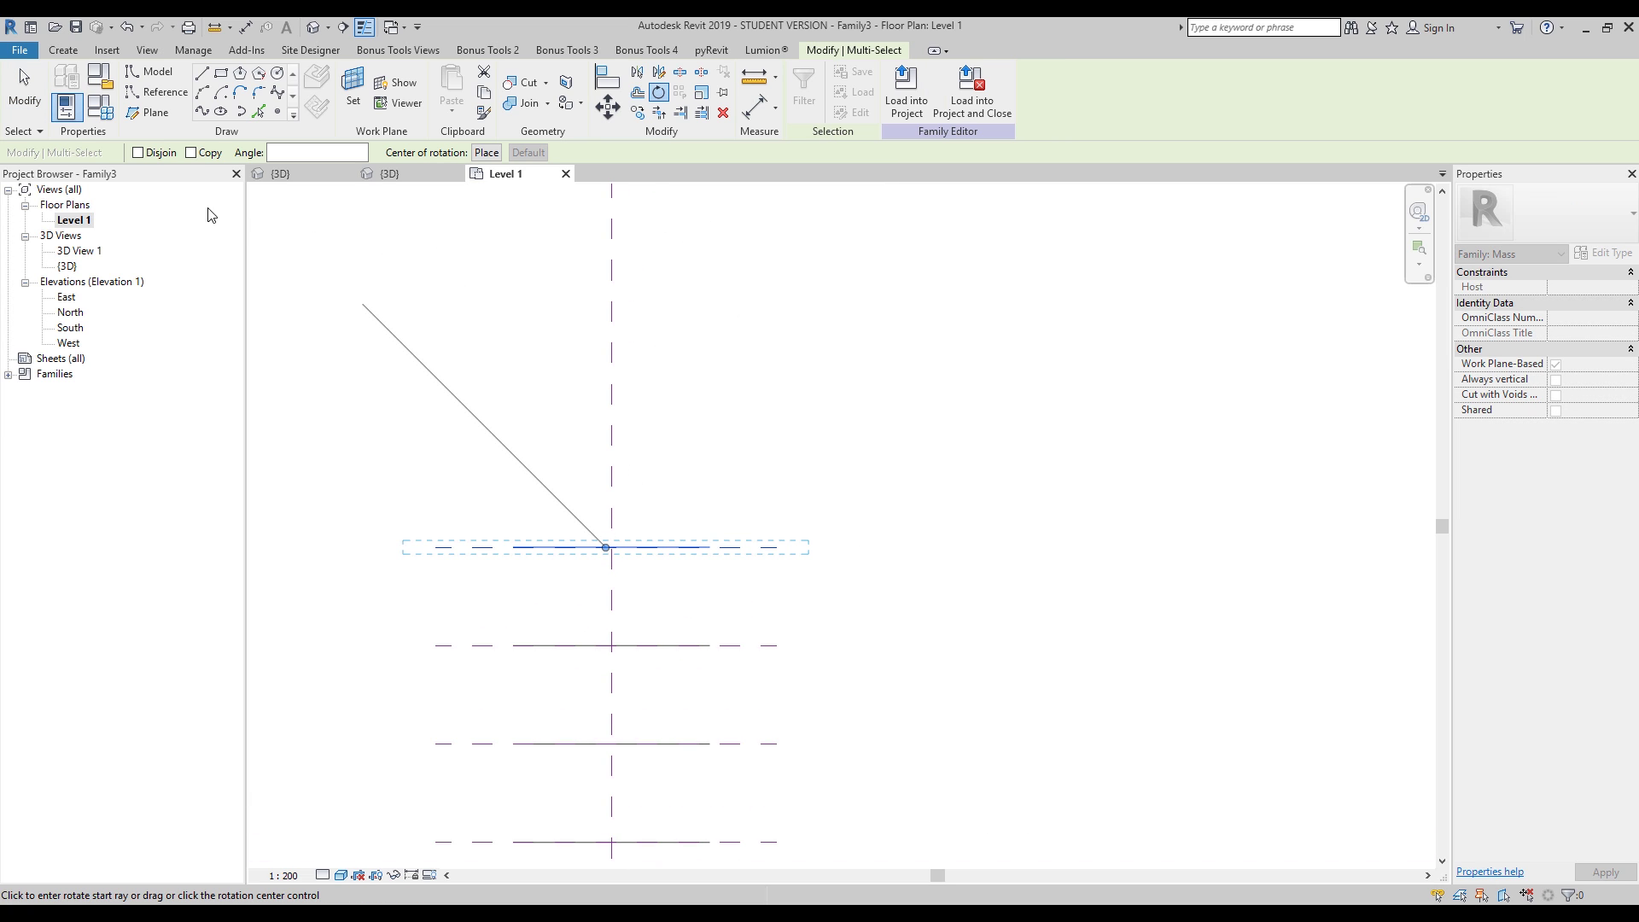
left_click(191, 154)
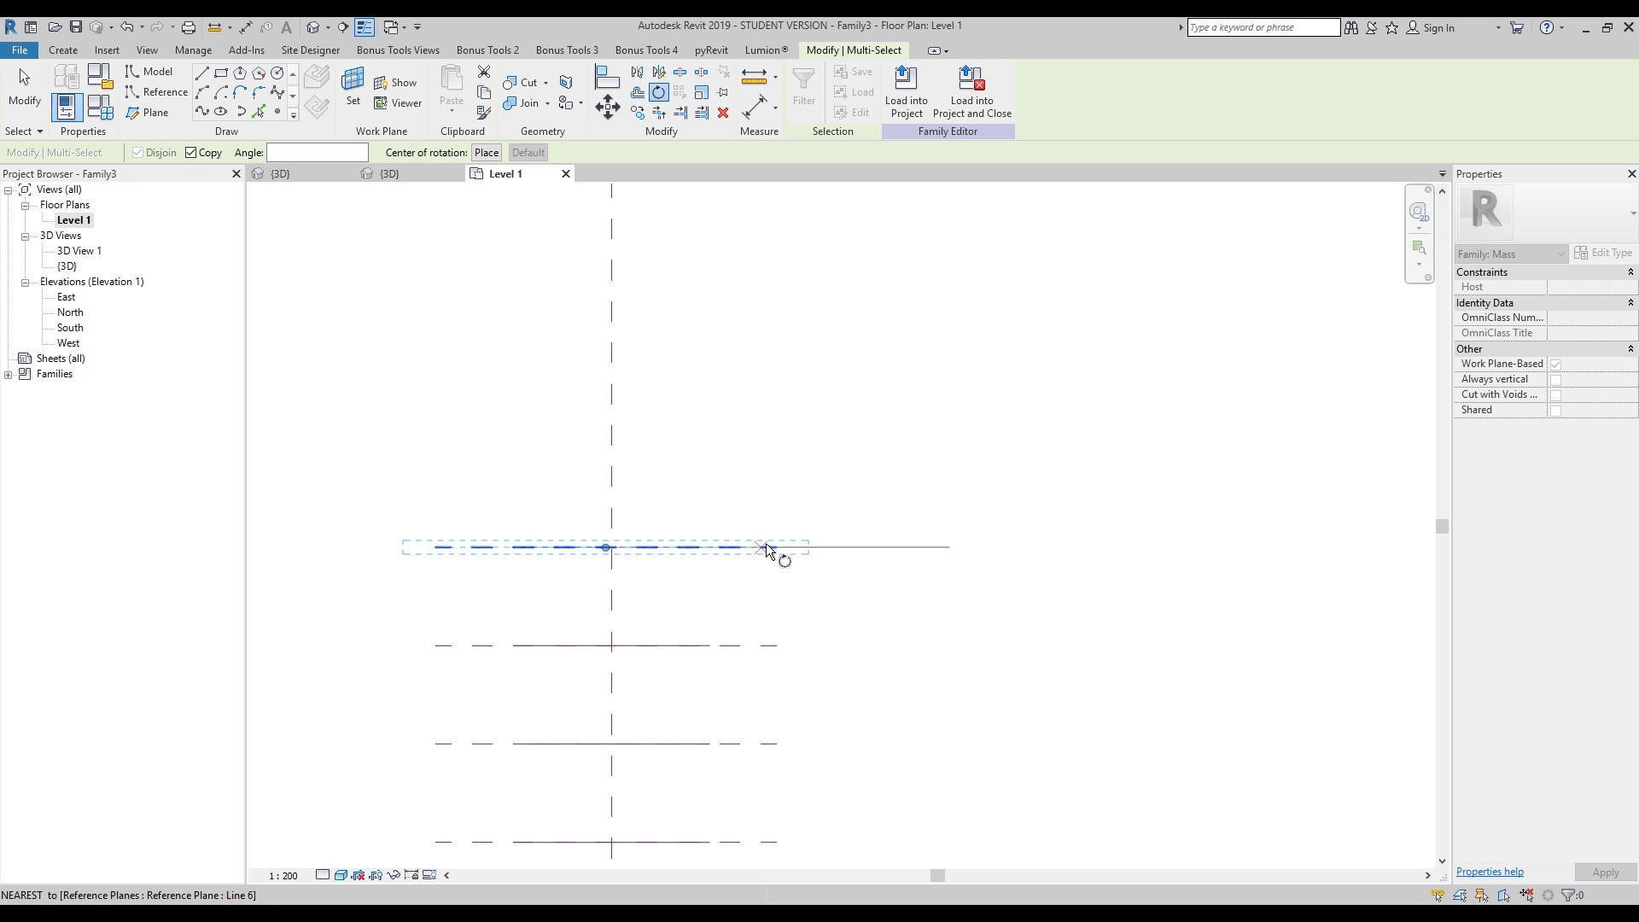
left_click(486, 152)
left_click(776, 547)
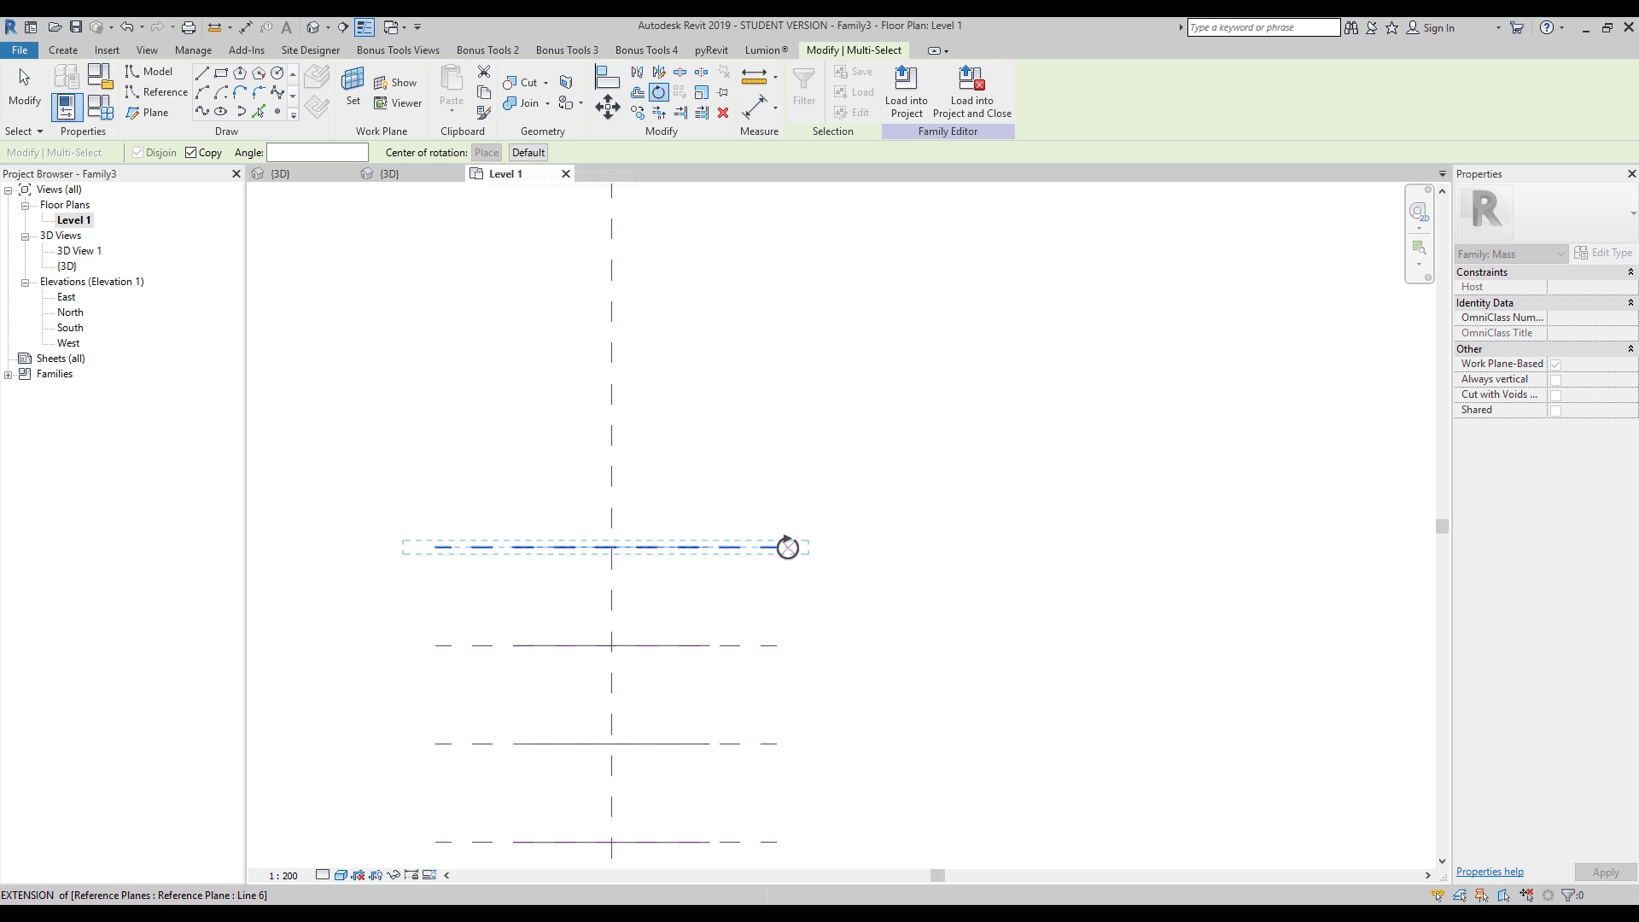
left_click(436, 549)
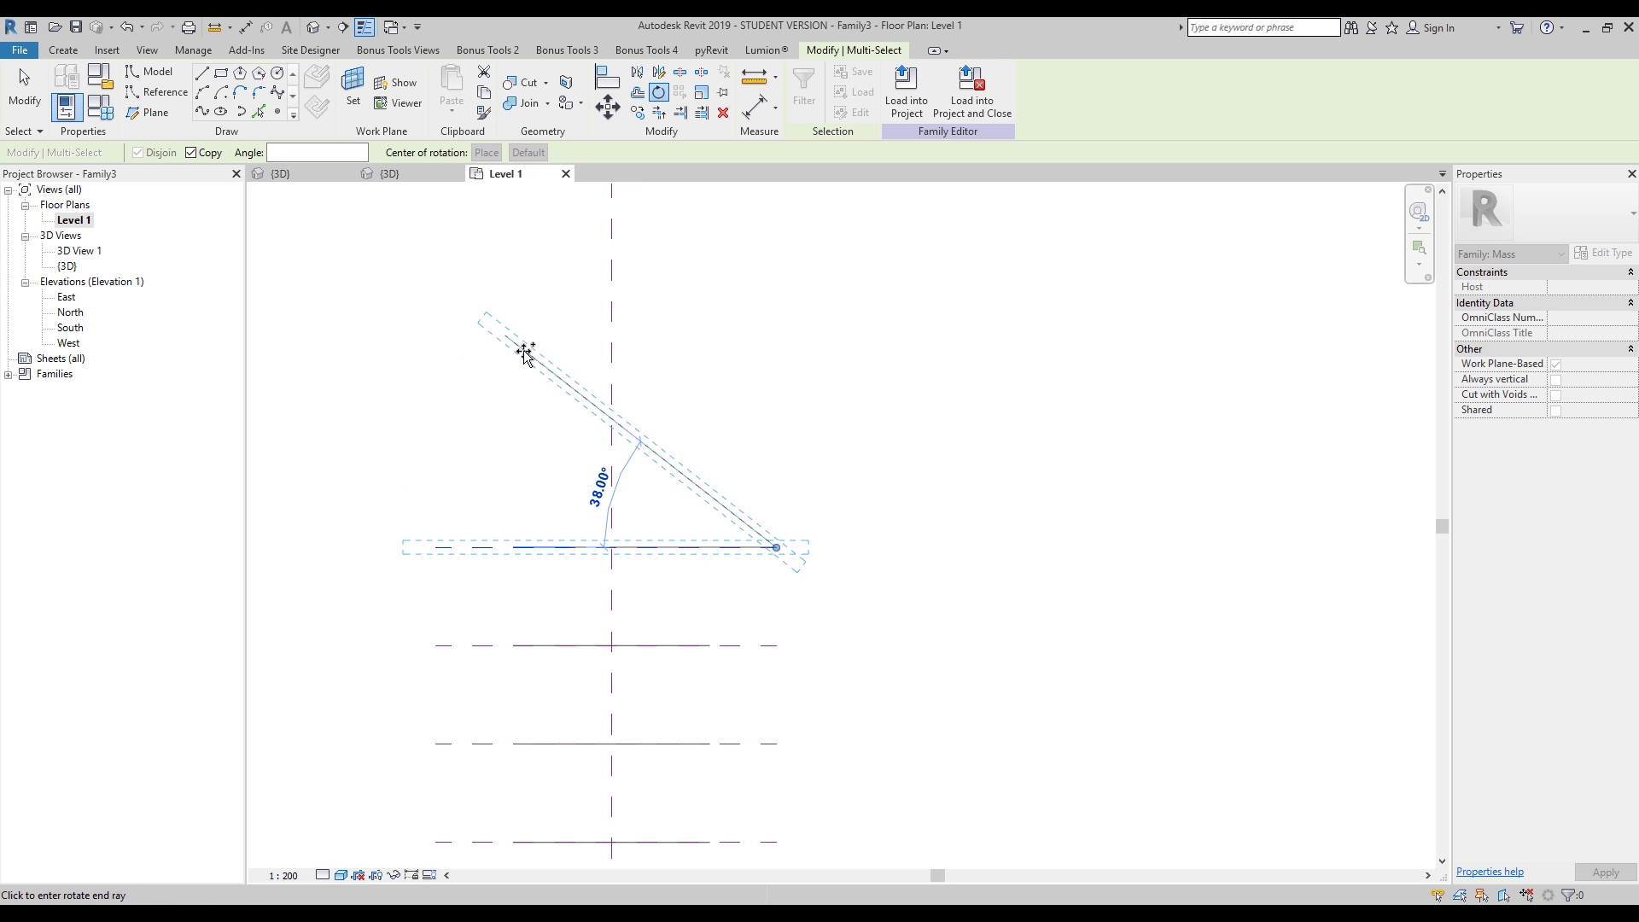
left_click(555, 335)
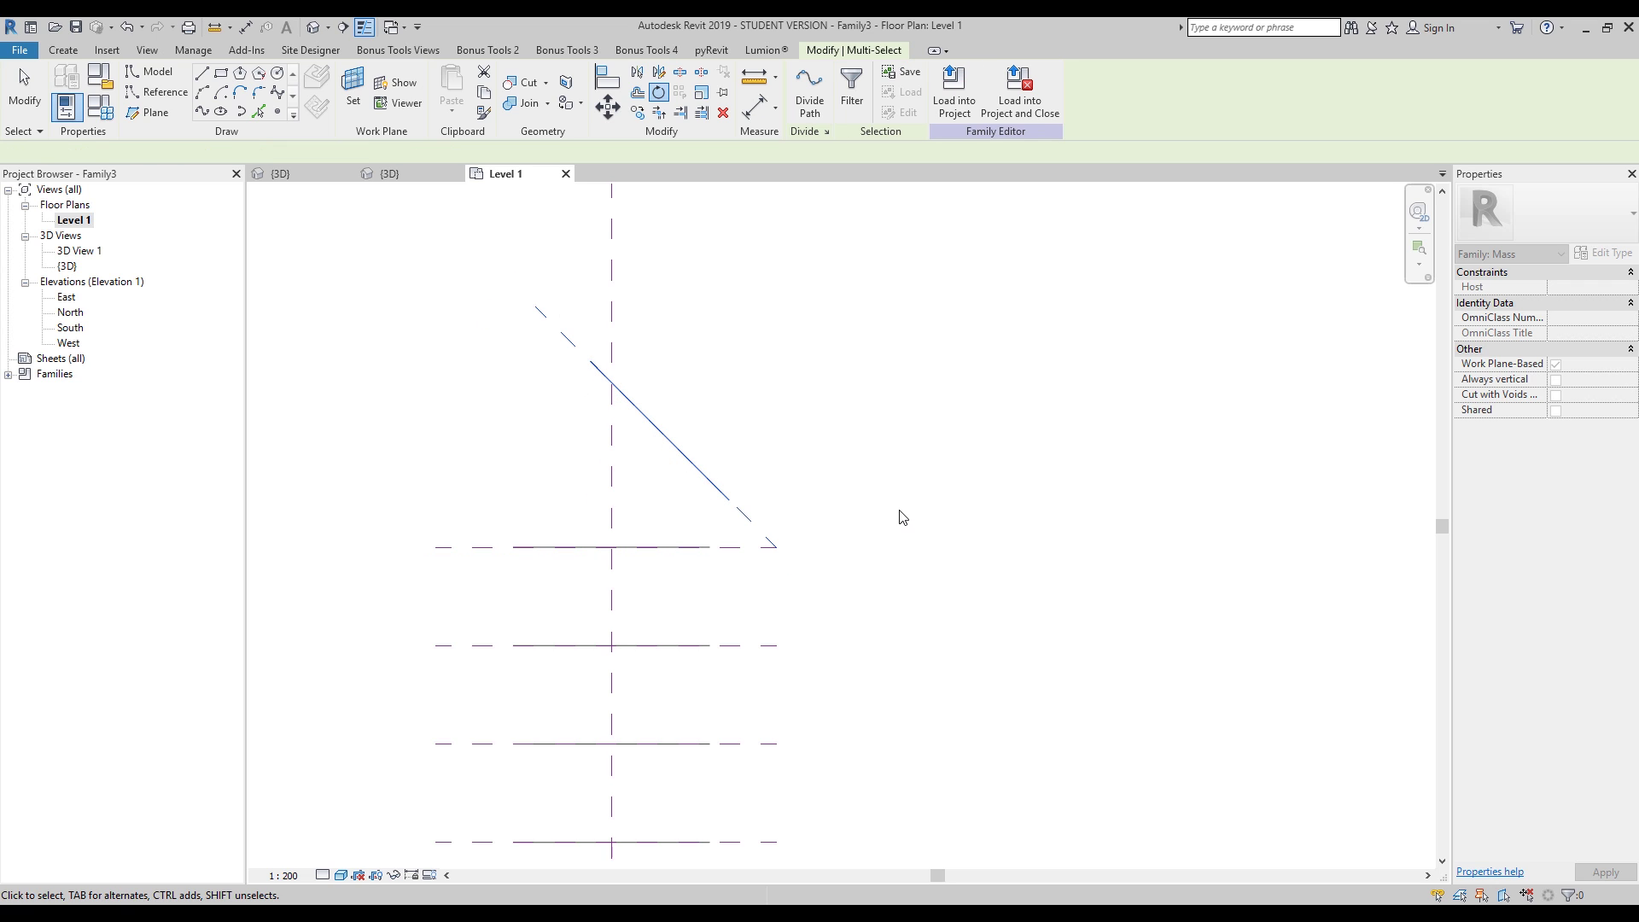
middle_click_drag(896, 516, 813, 541)
Step: Rotate a further copy of the diagonal 45° about its end to vertical
left_click(658, 92)
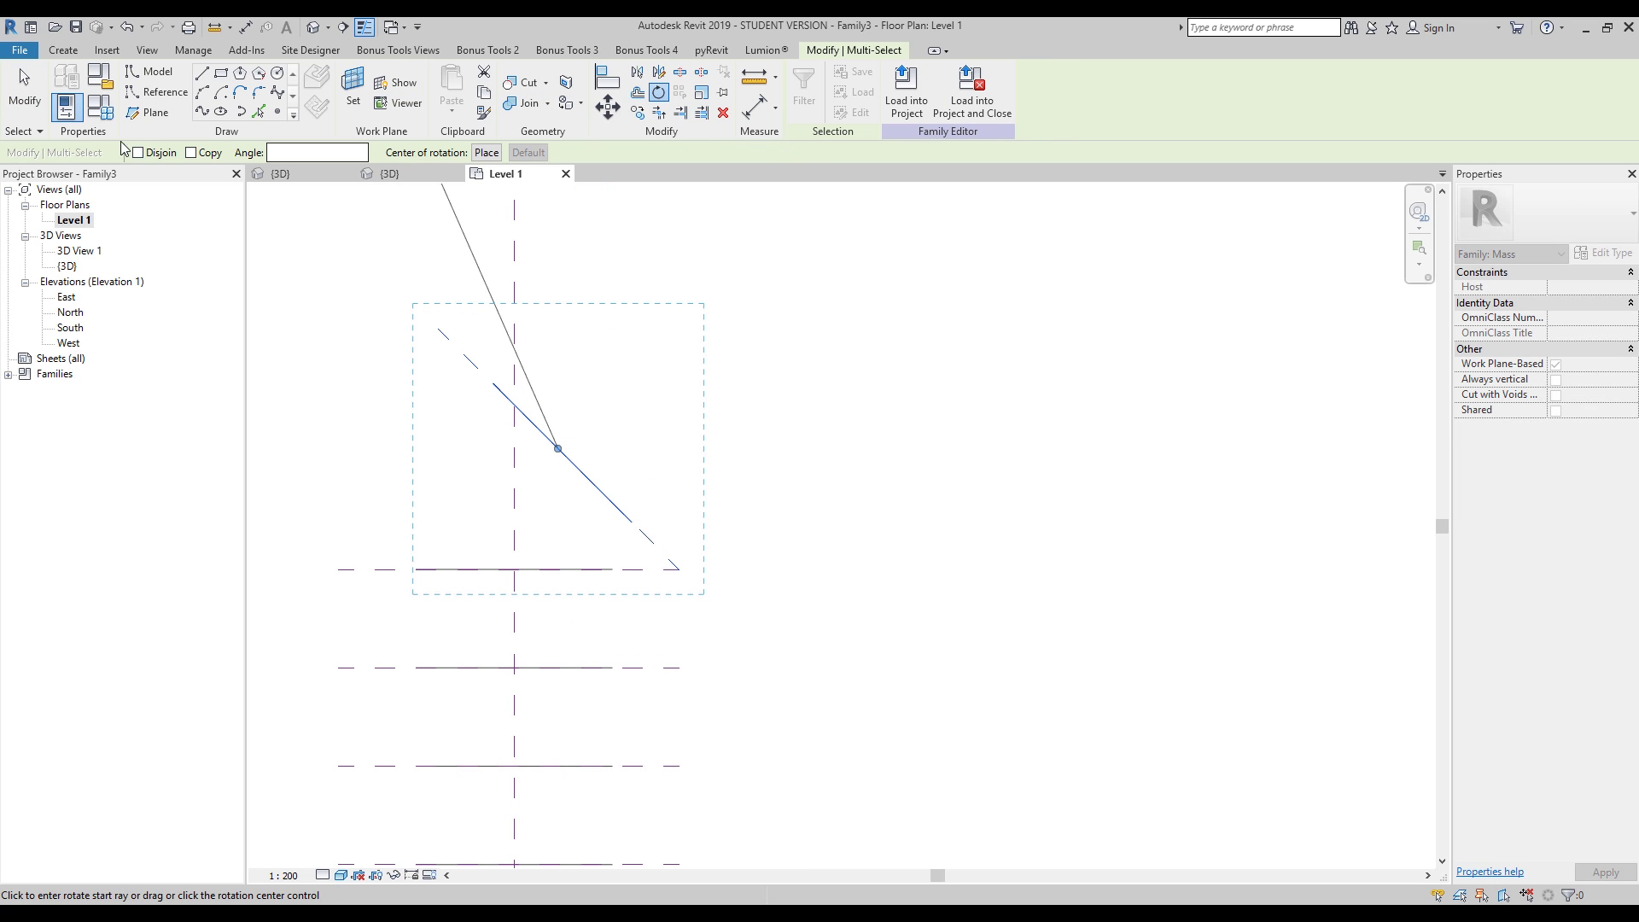
left_click(487, 152)
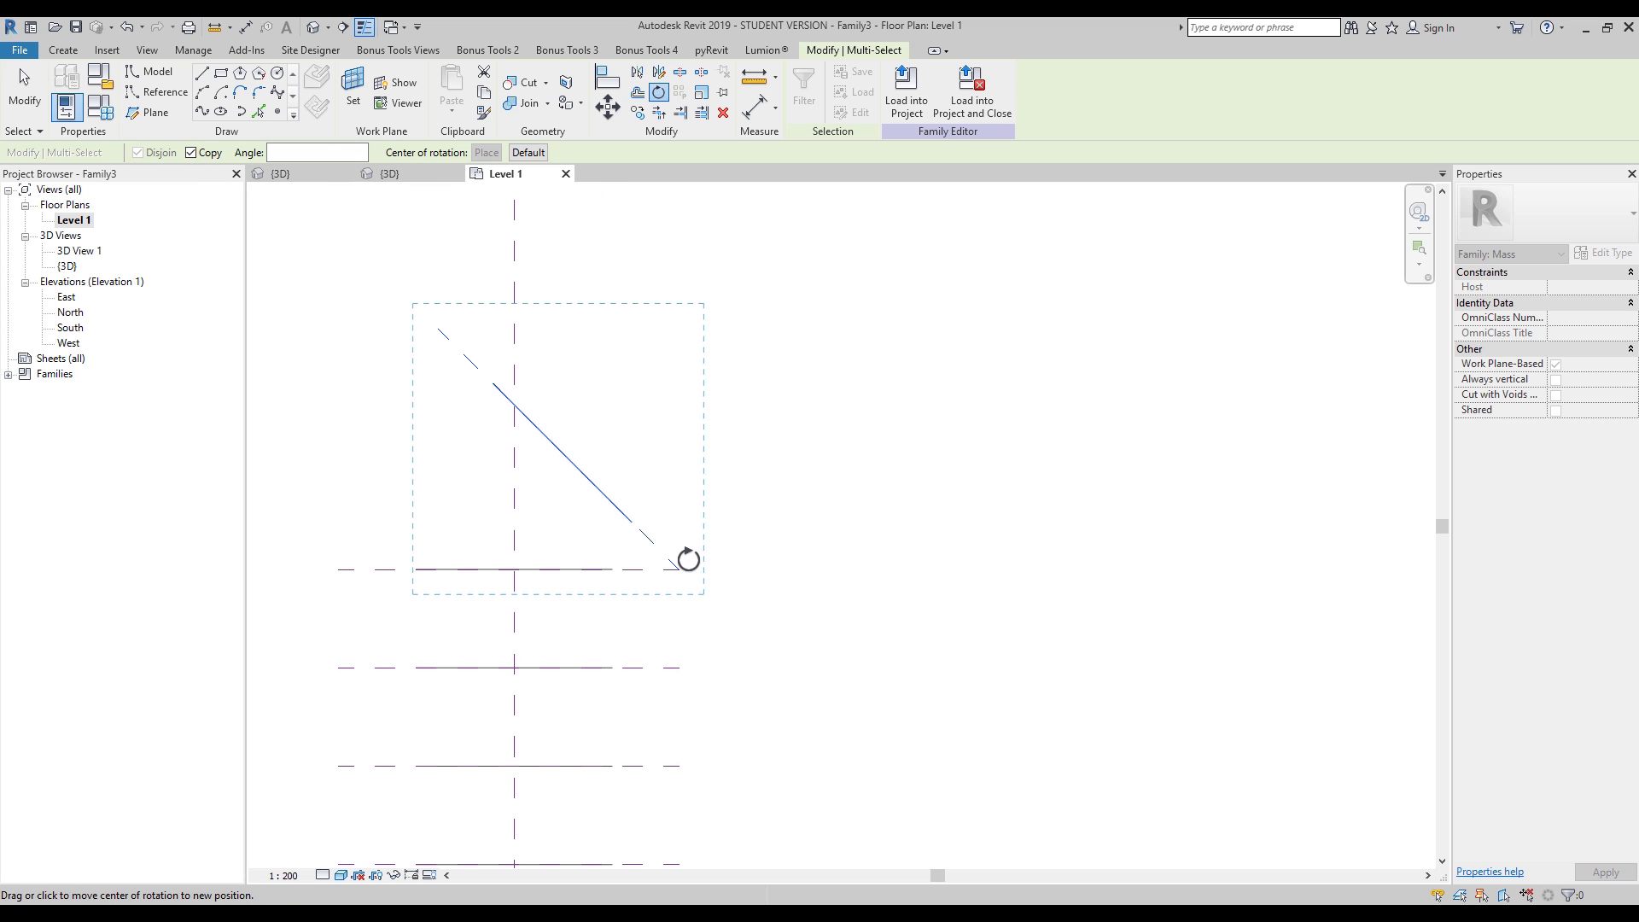
left_click(678, 569)
left_click(435, 320)
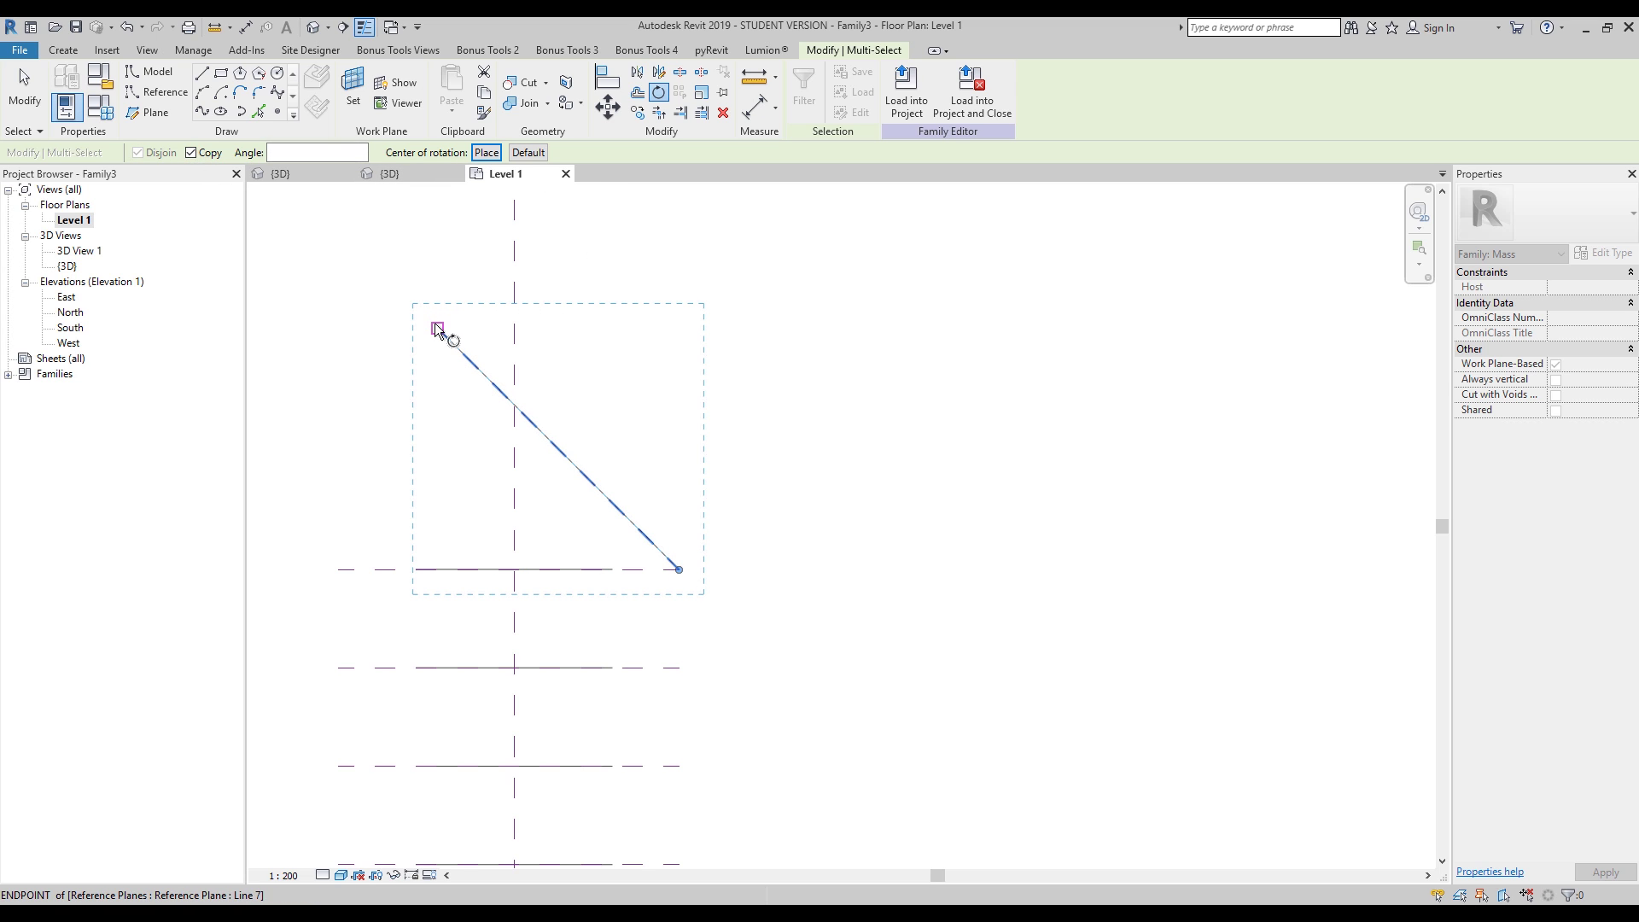
left_click(678, 329)
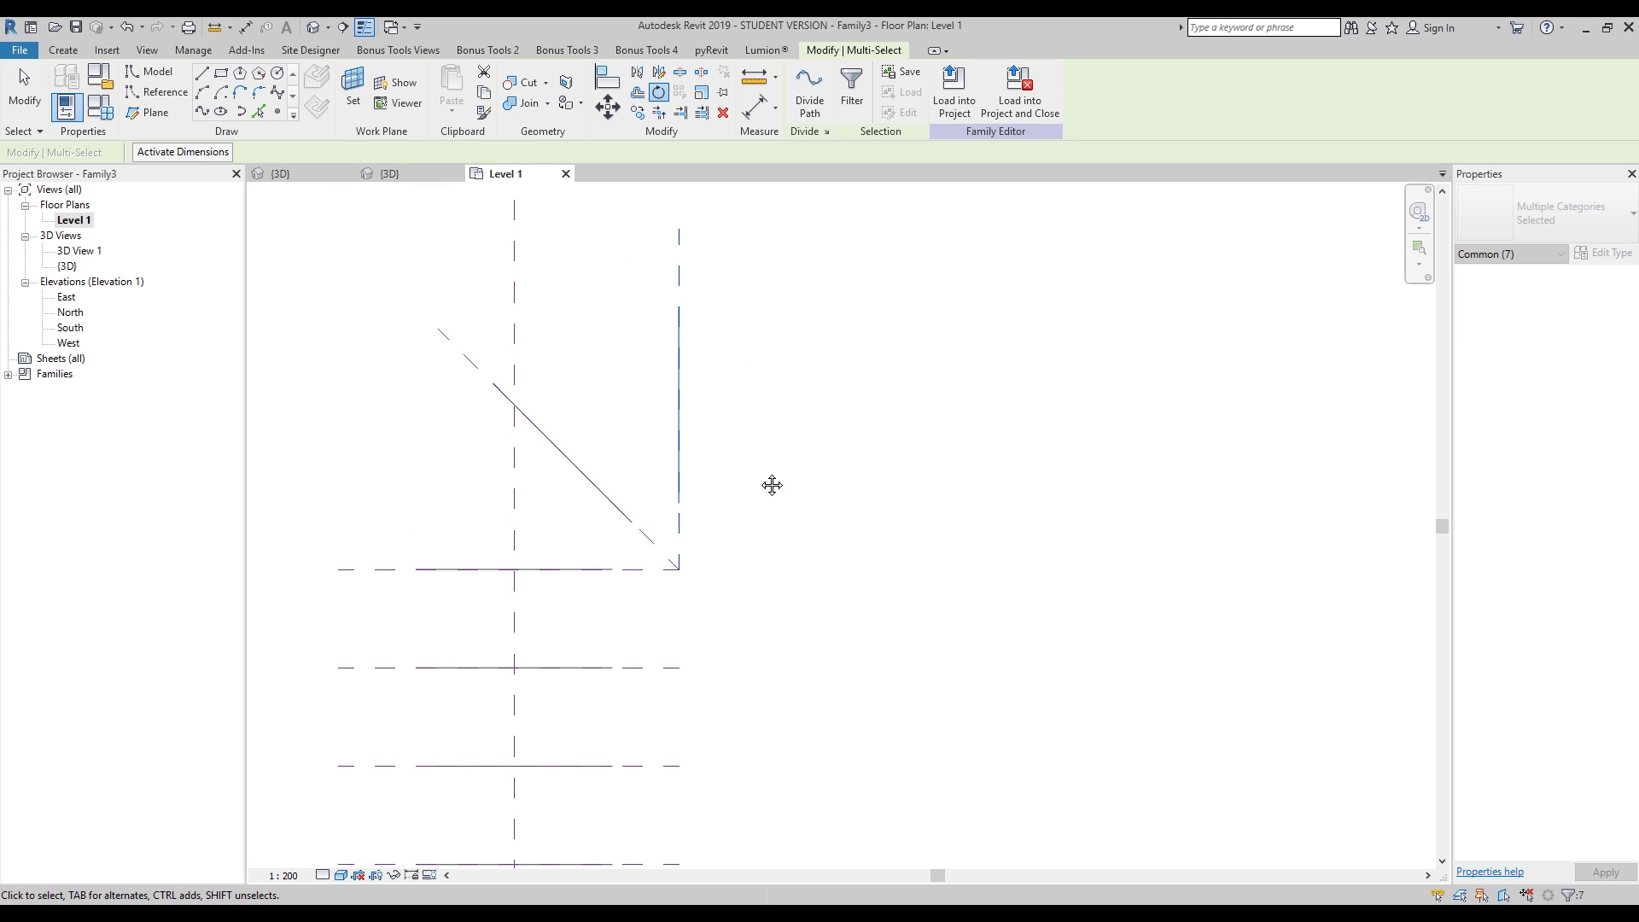
Step: Copy the vertical plane and outline repeatedly at 3500 spacing into a second row
left_click(636, 112)
left_click(601, 271)
type("3500")
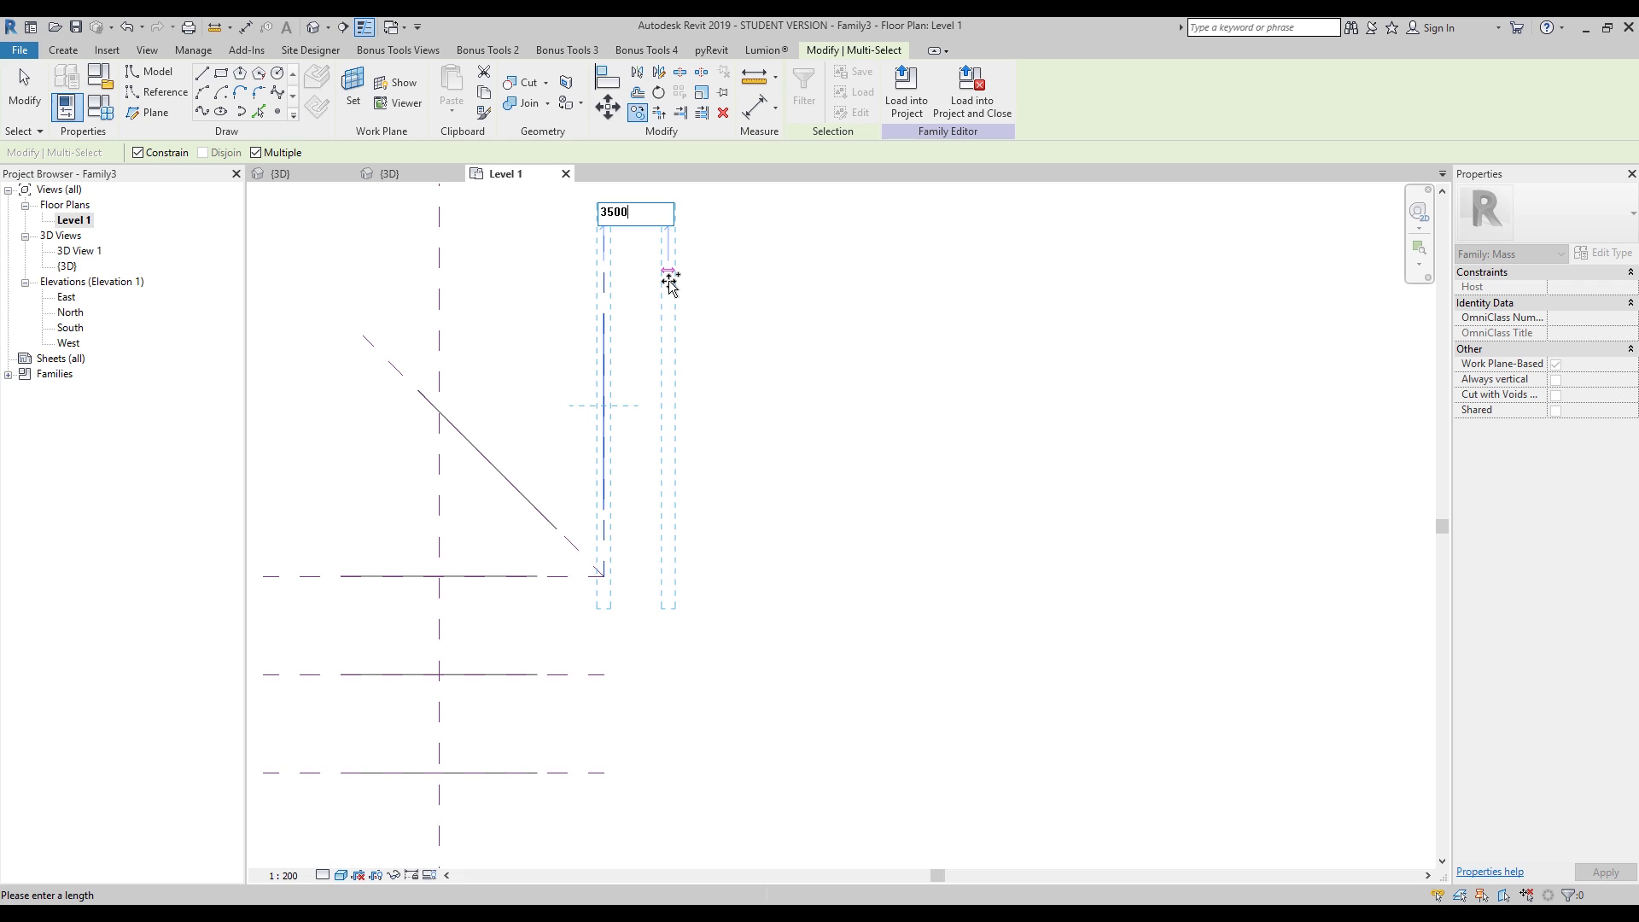
key("Return")
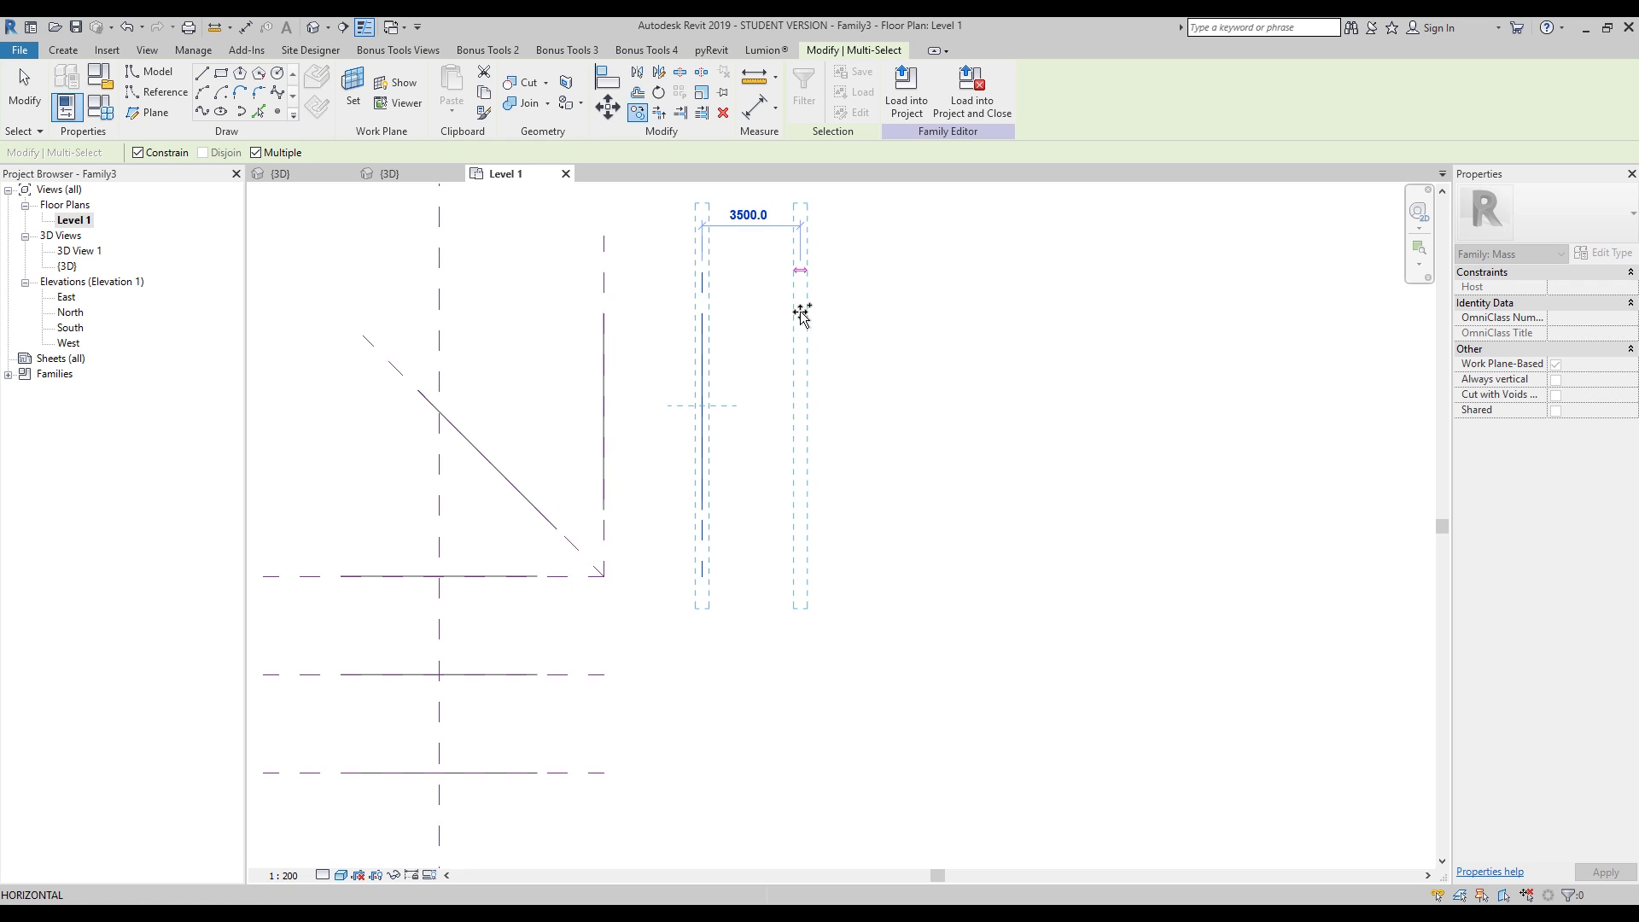
type("3500")
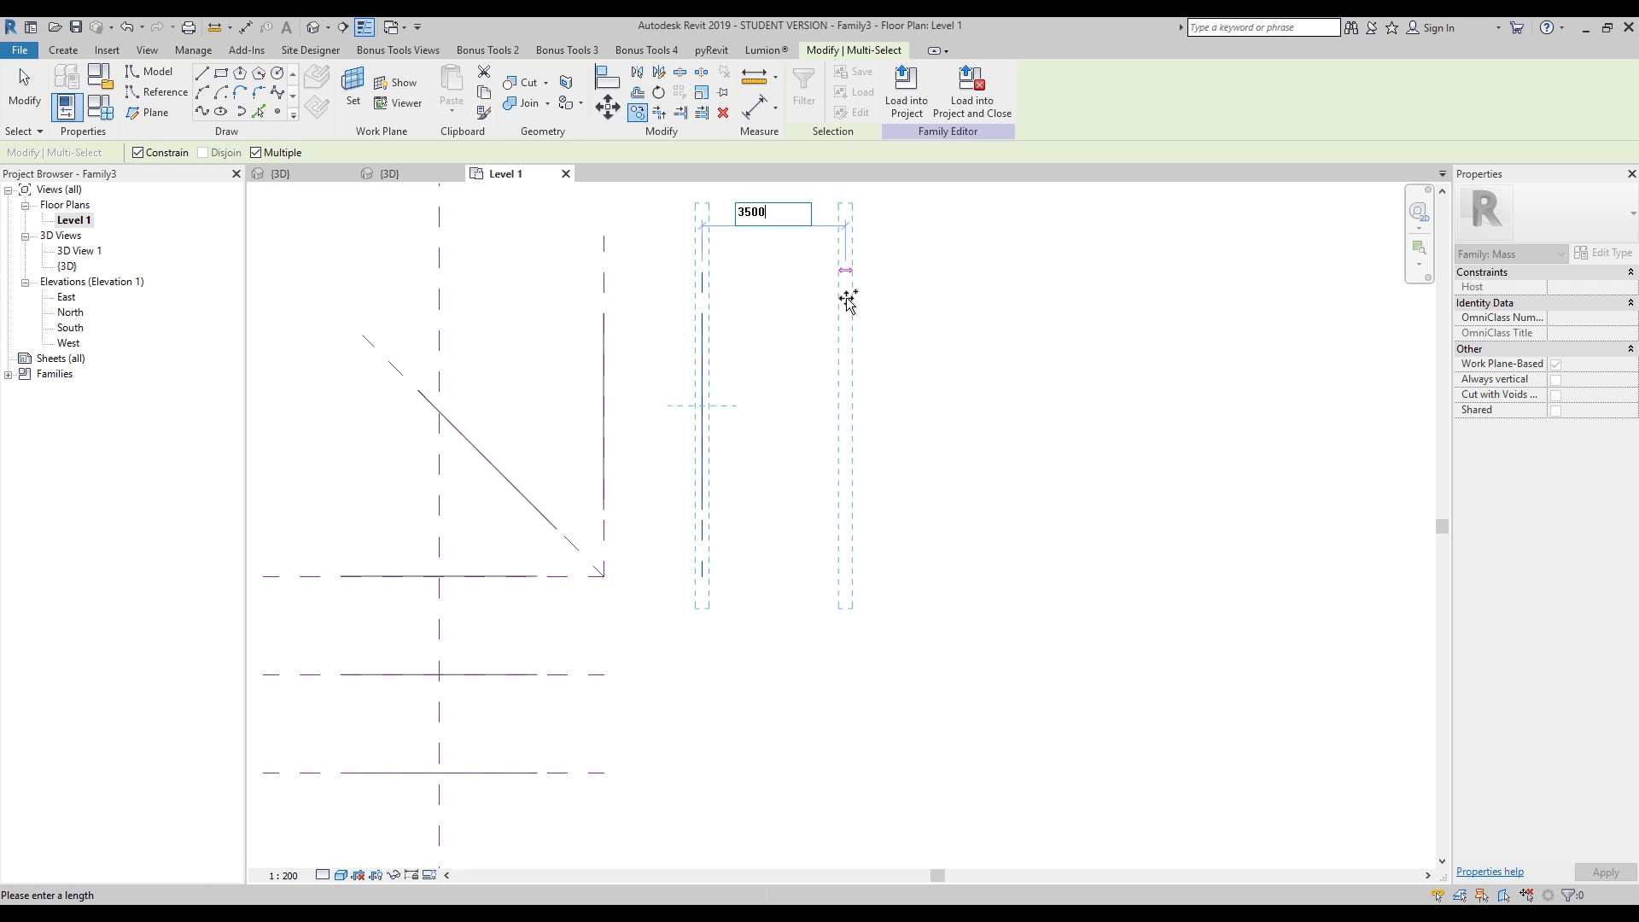
key("Return")
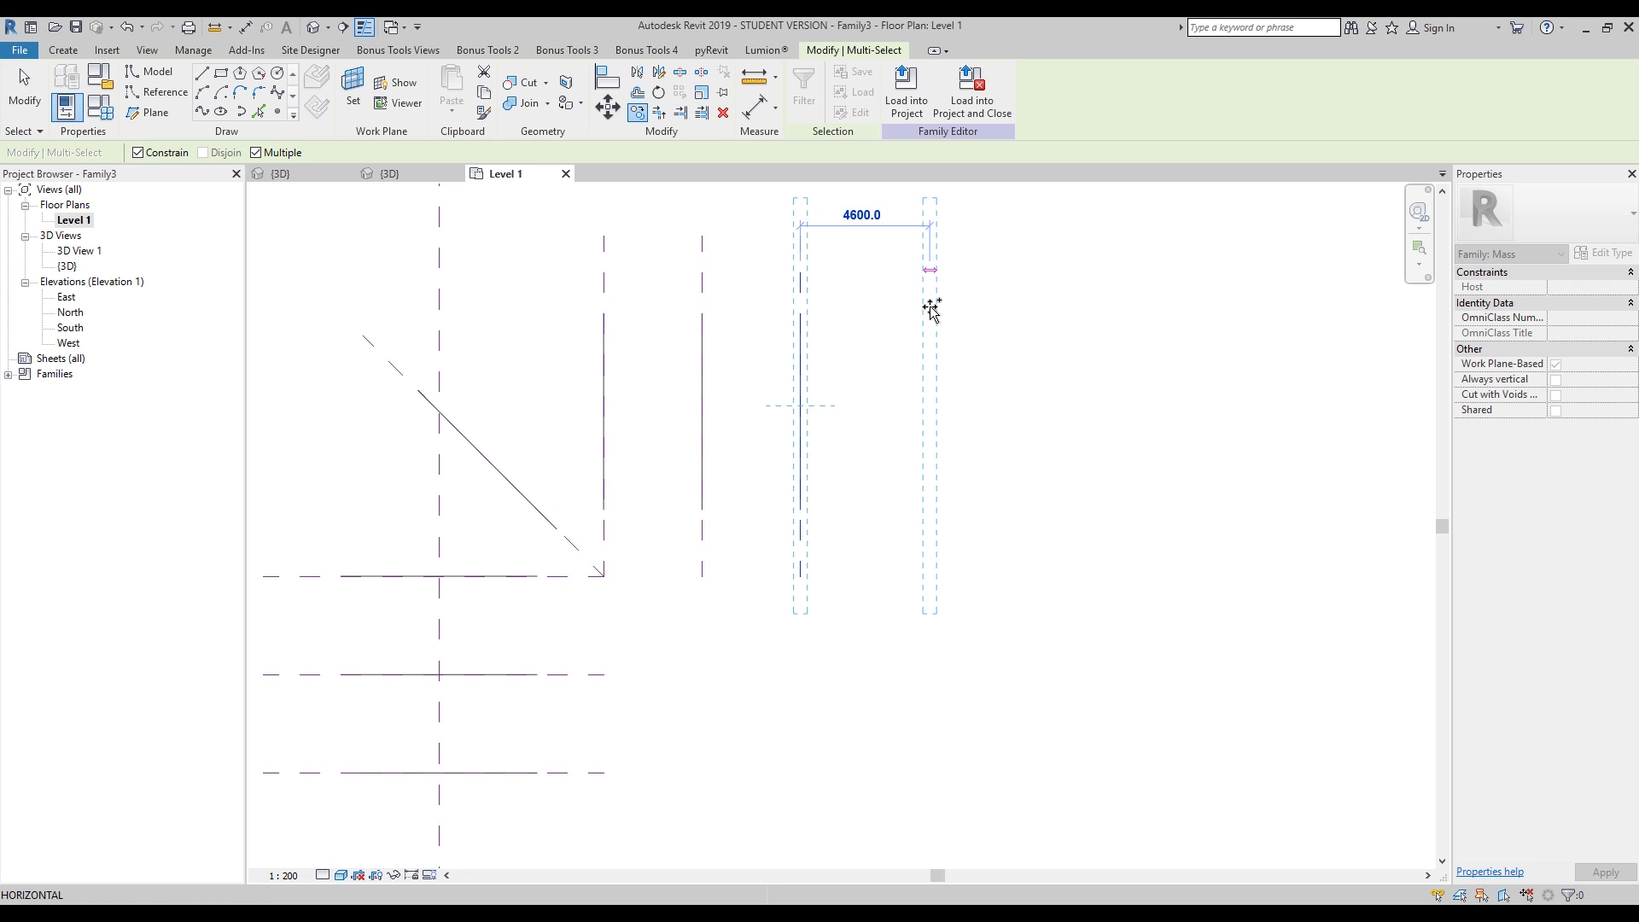
type("3500")
key("Return")
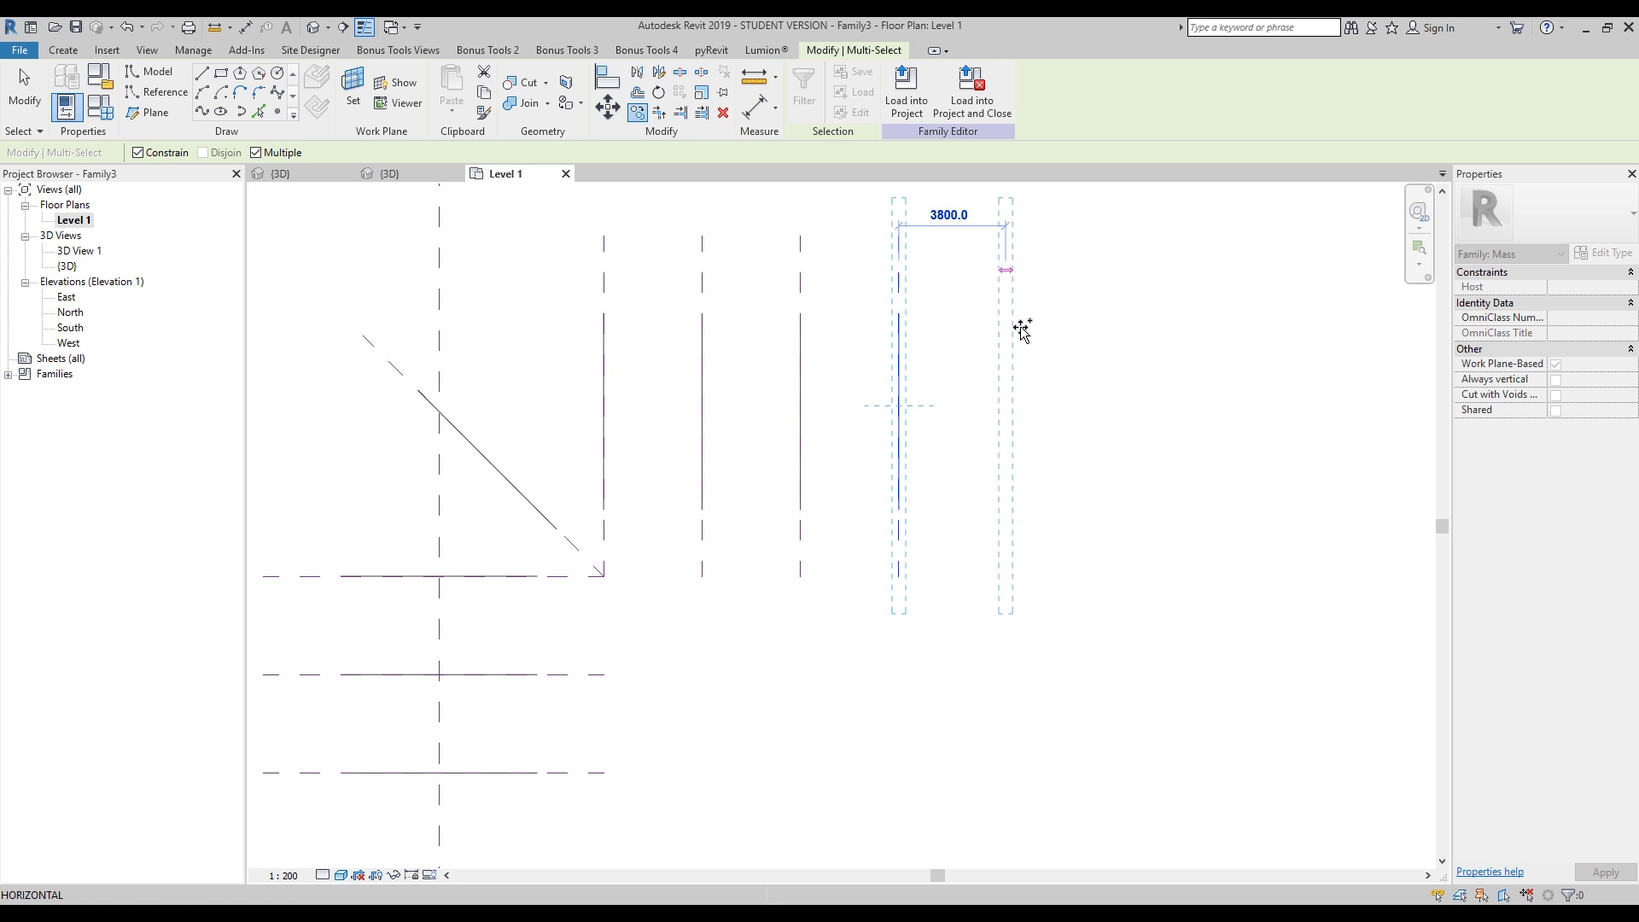
type("3500")
key("Return")
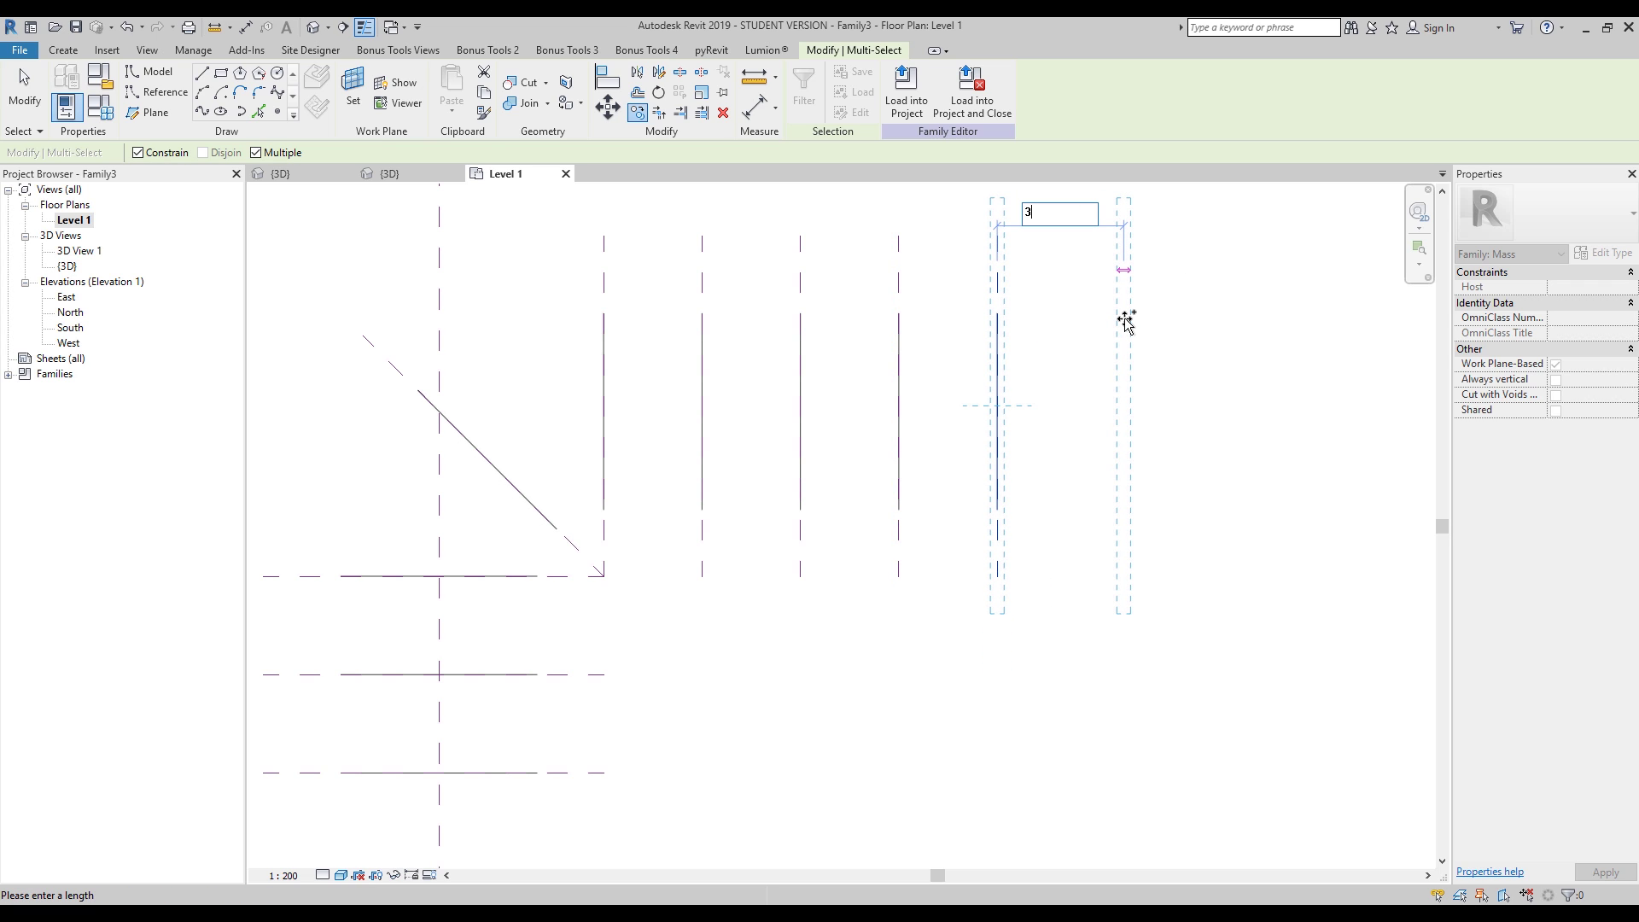
key("Return")
key("Escape")
key("Escape")
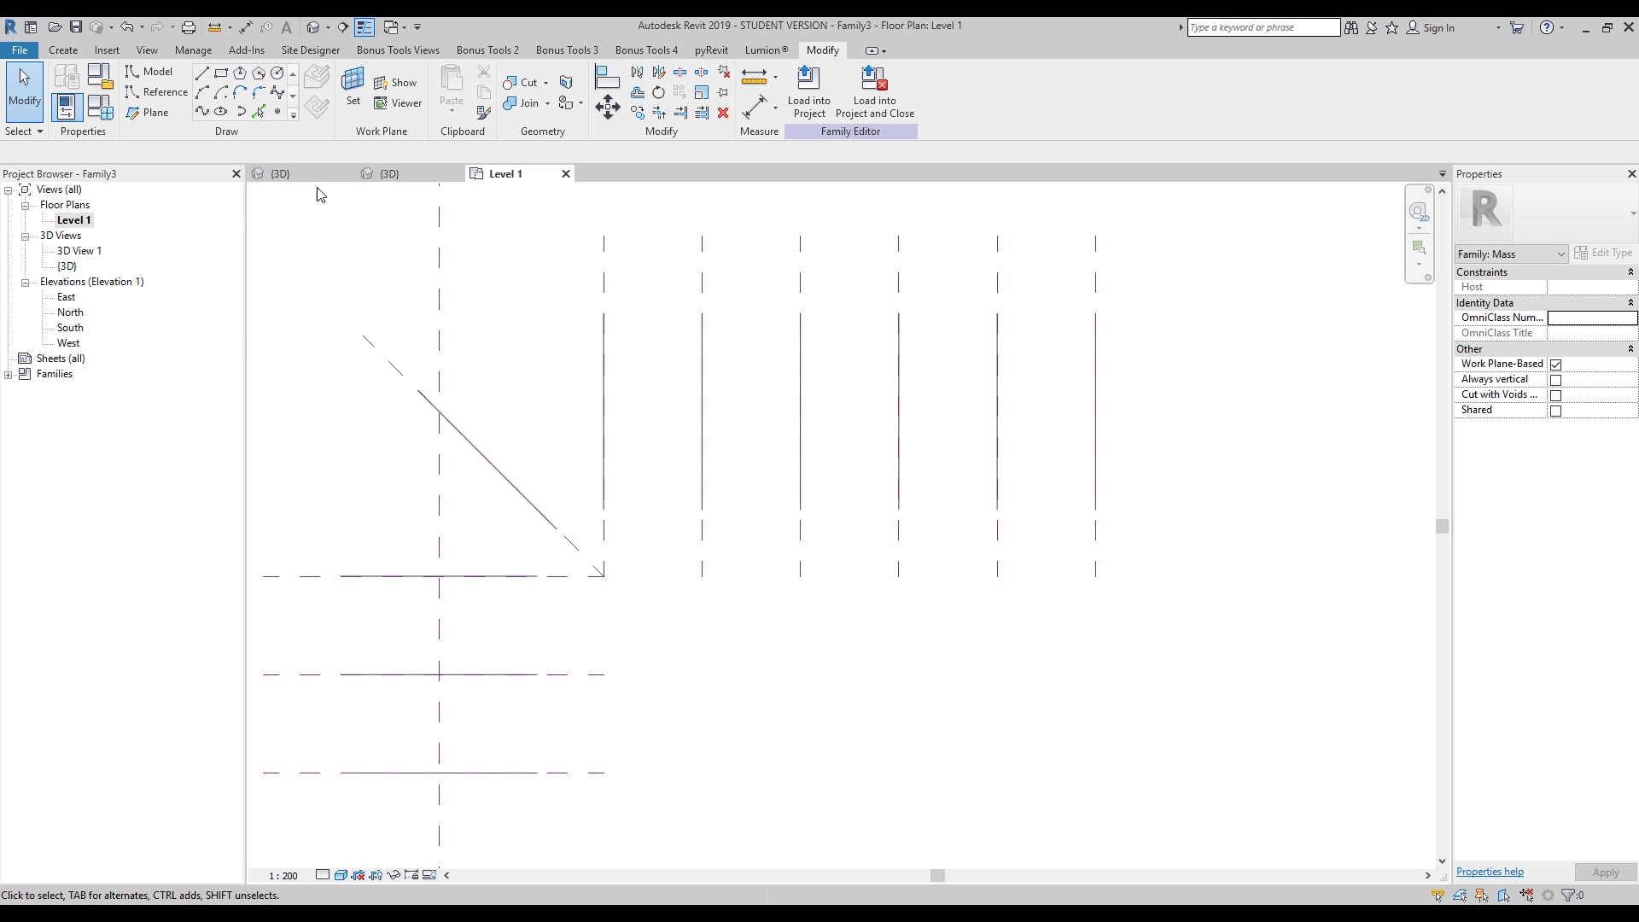
left_click(383, 175)
Step: Pan, zoom and orbit around the bent chain of gabled house outlines
middle_click_drag(605, 497, 545, 446)
scroll(548, 445, "down", 2)
middle_click_drag(730, 483, 512, 525, "shift")
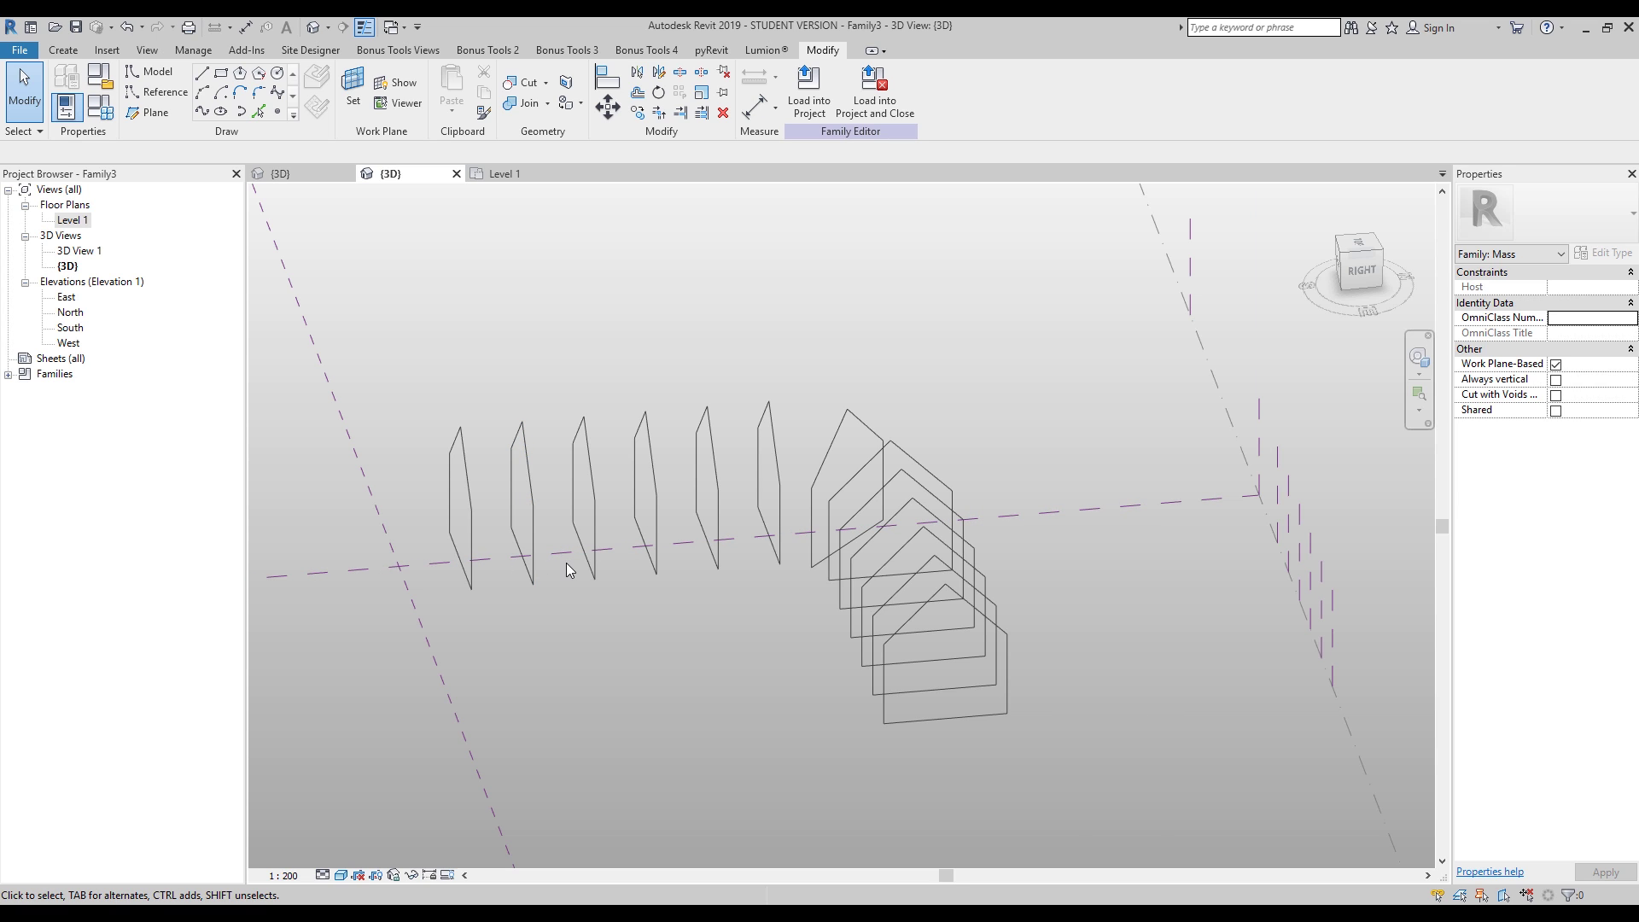
middle_click_drag(543, 572, 636, 541, "shift")
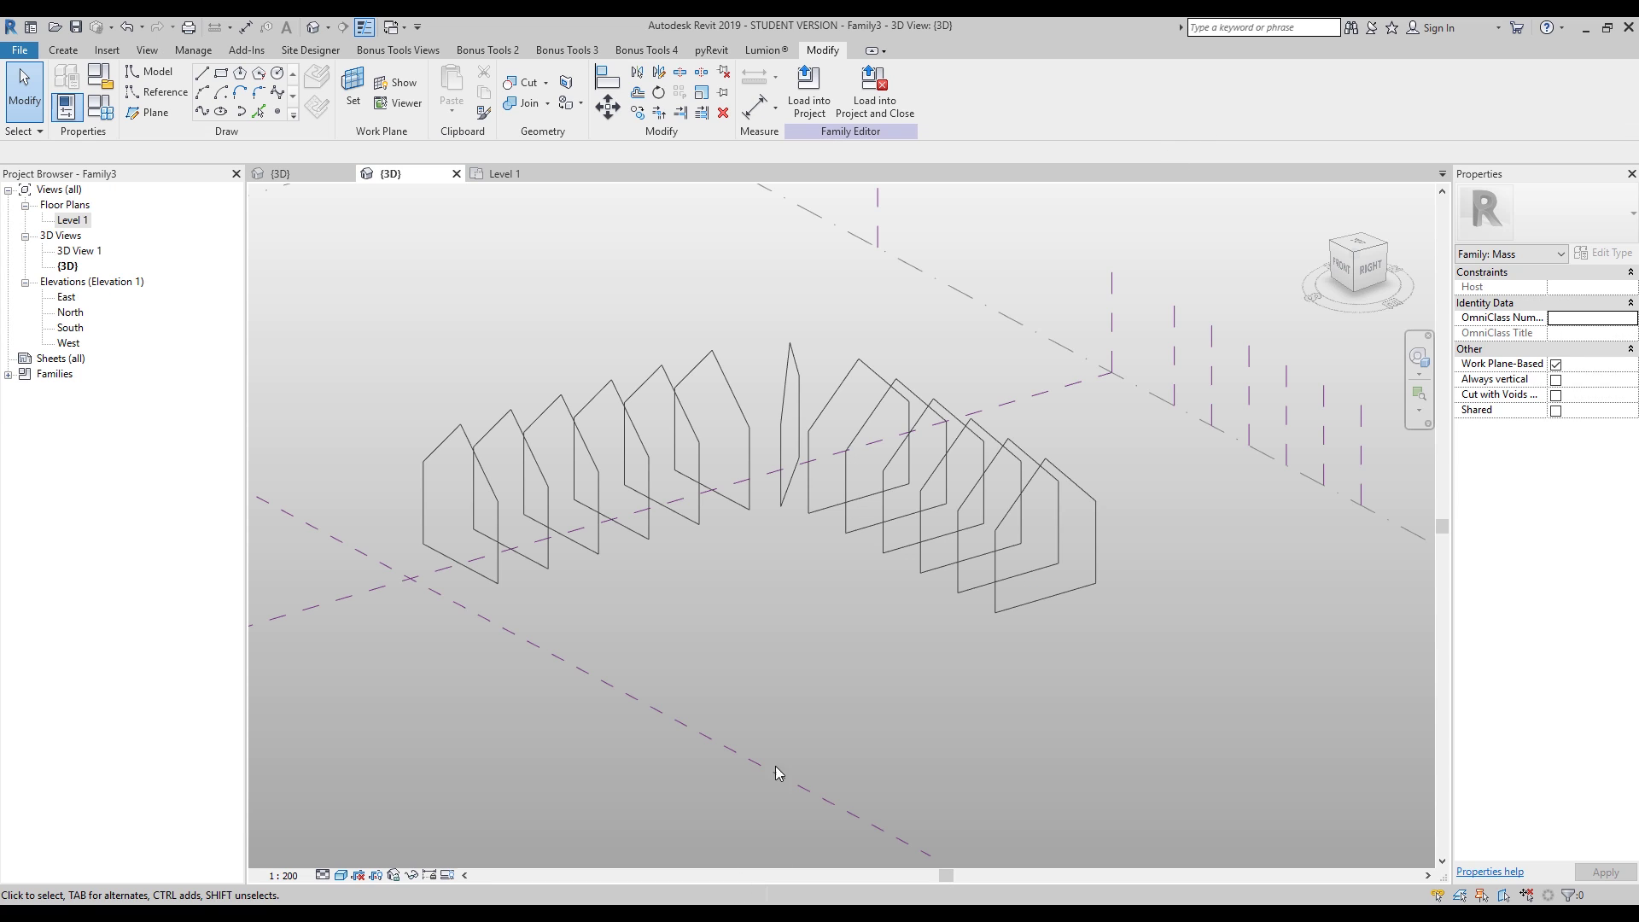
middle_click_drag(844, 563, 794, 529, "shift")
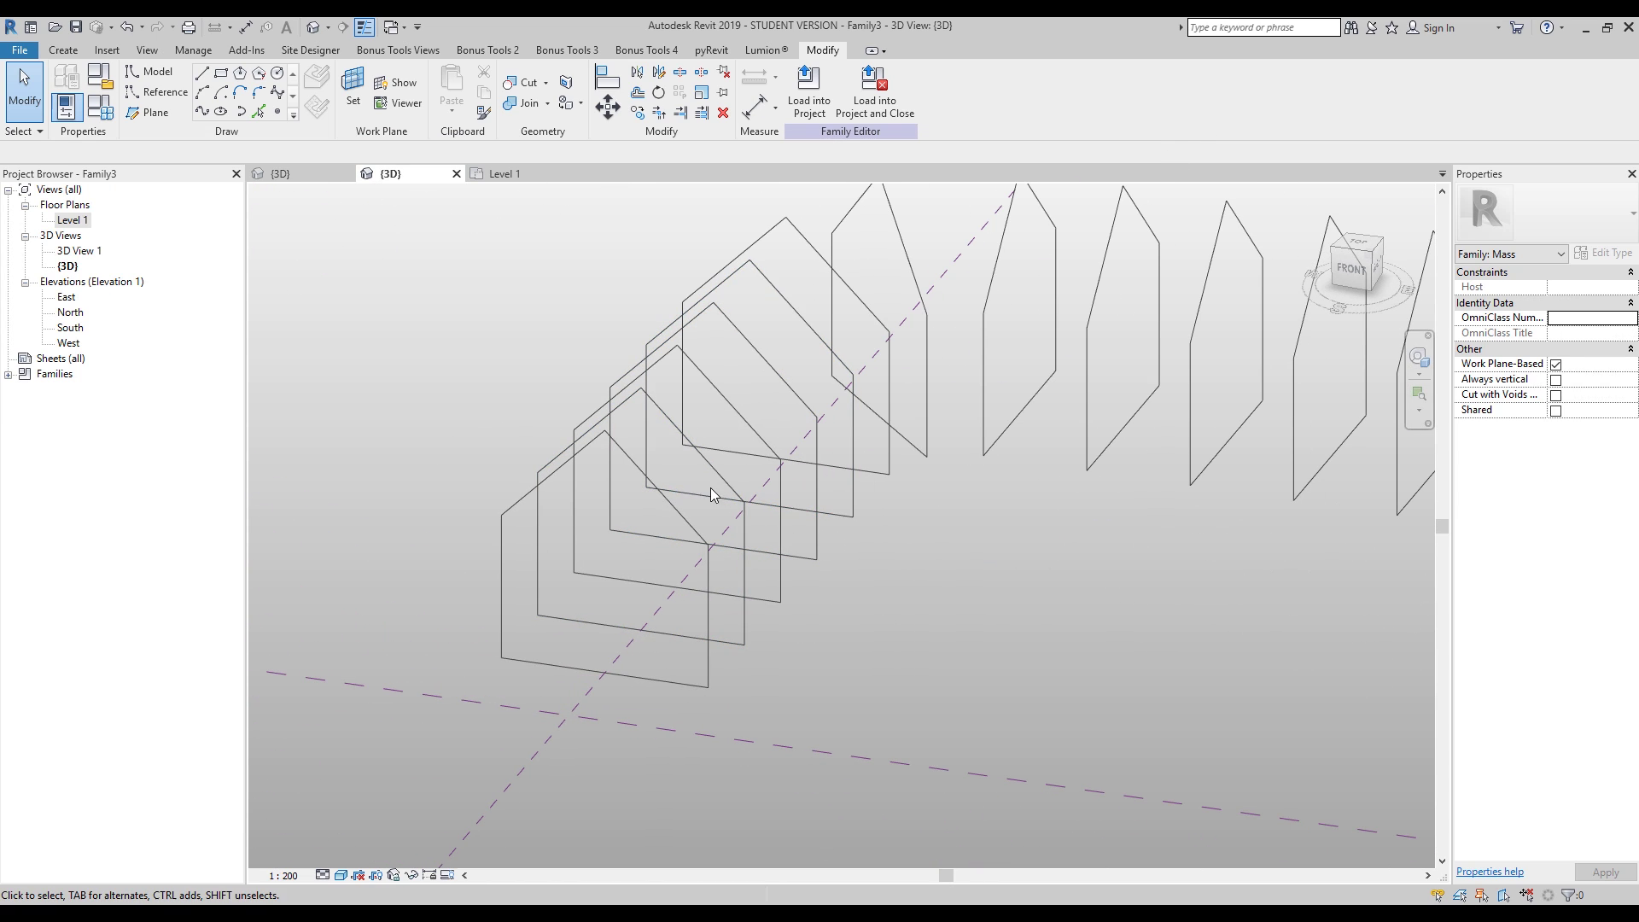
Step: Drag one outline's roof edge line to a new position
left_click(660, 493)
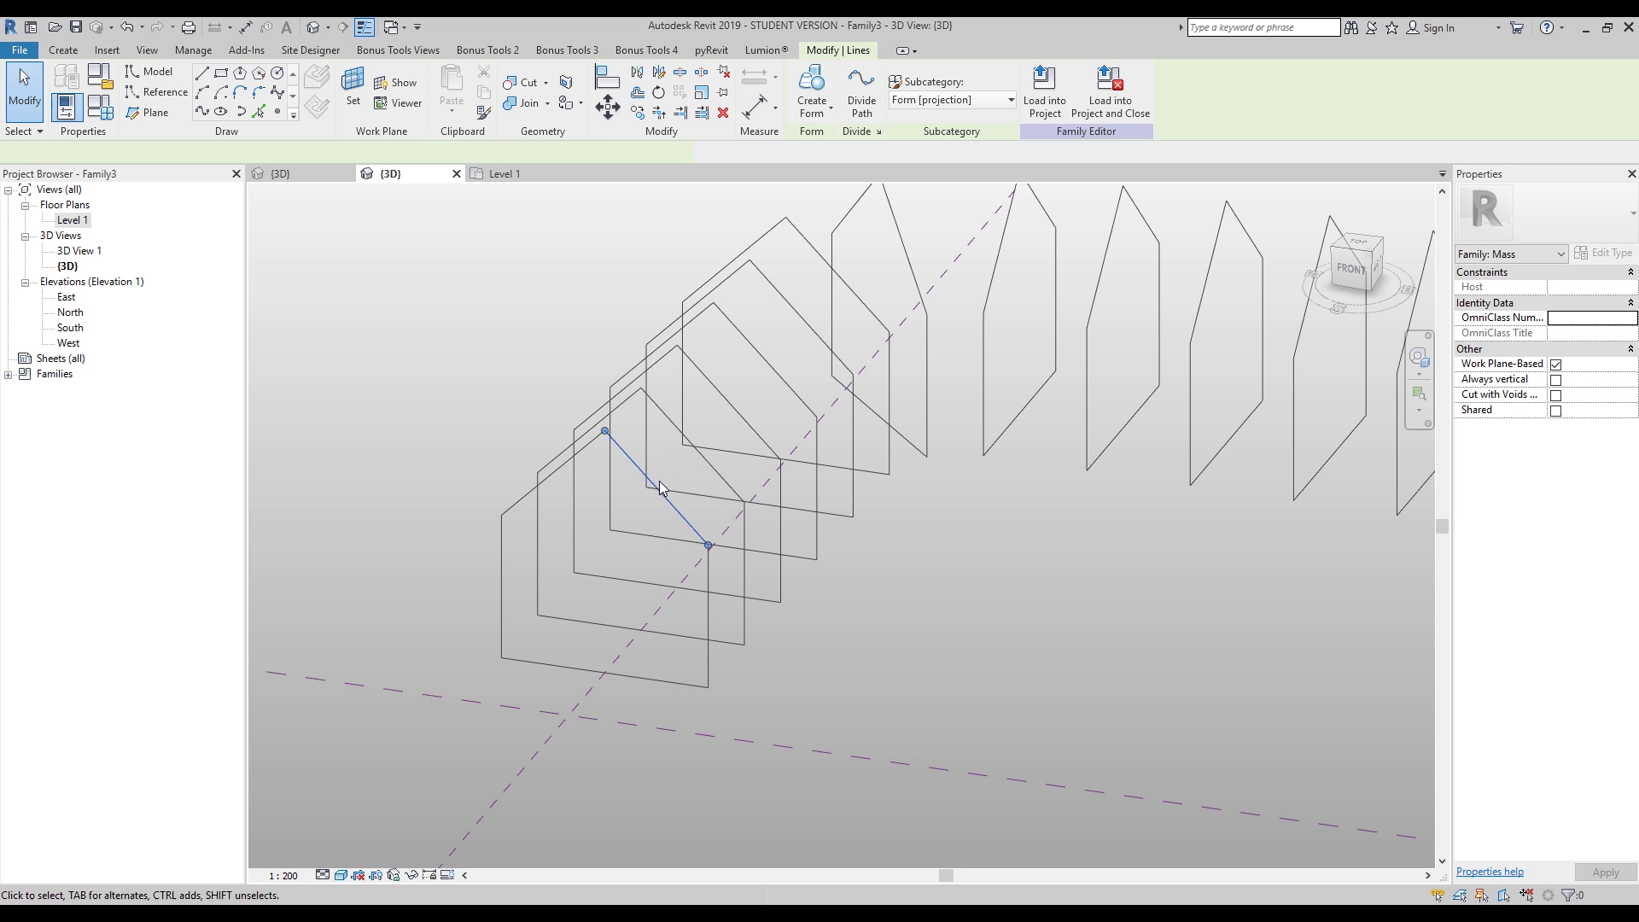
left_click_drag(659, 494, 640, 548)
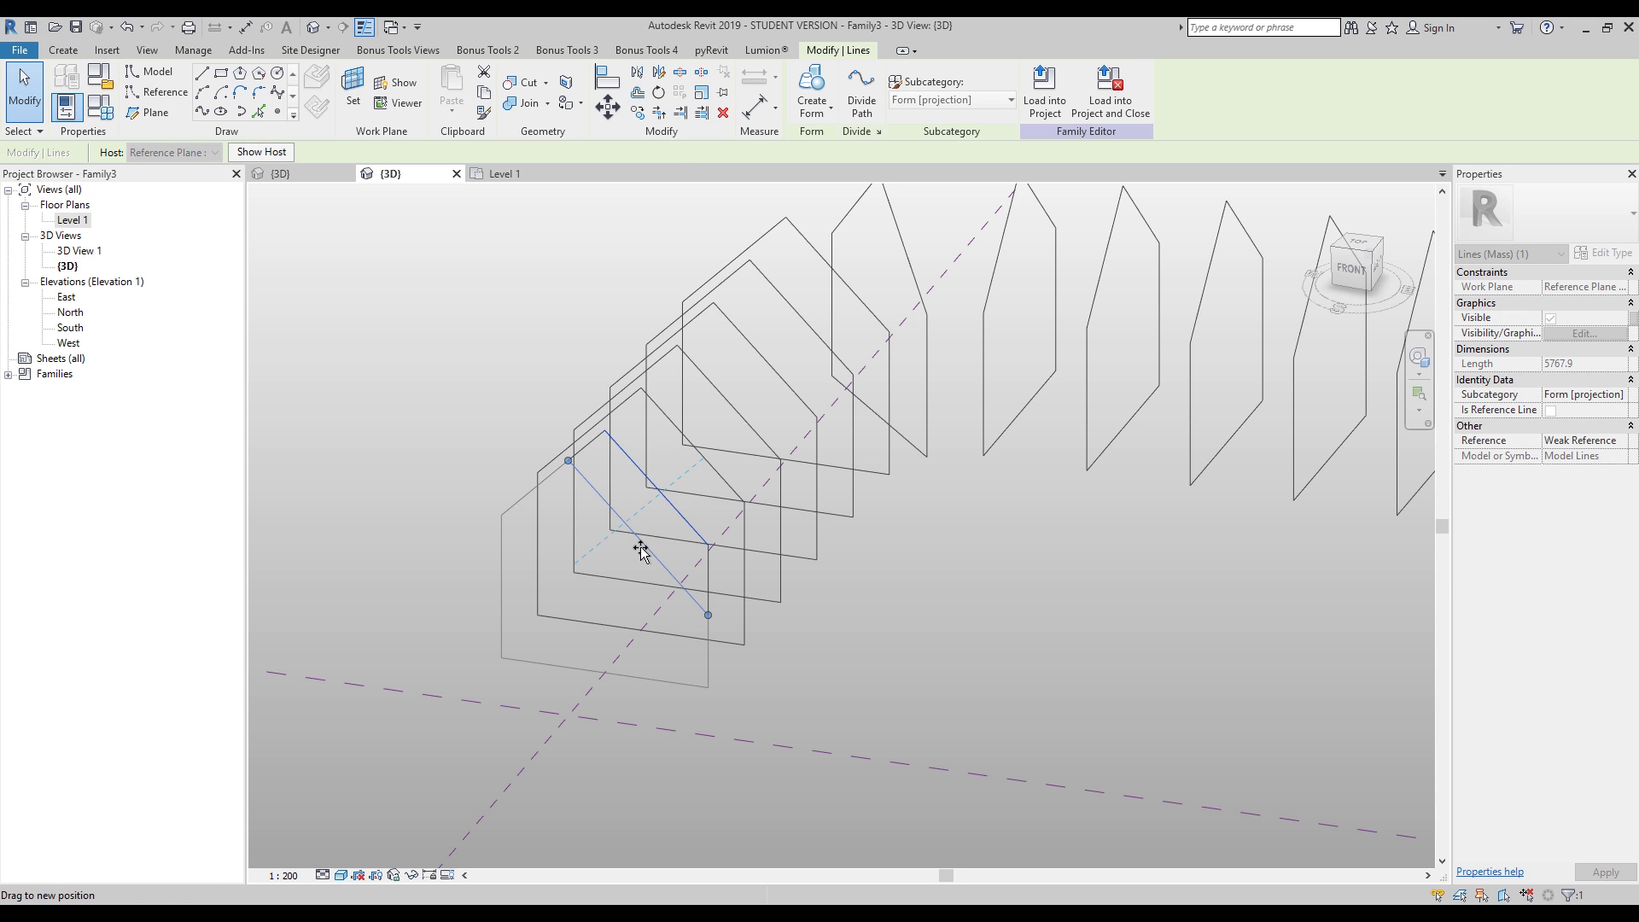
left_click(862, 621)
middle_click_drag(862, 622, 806, 644, "shift")
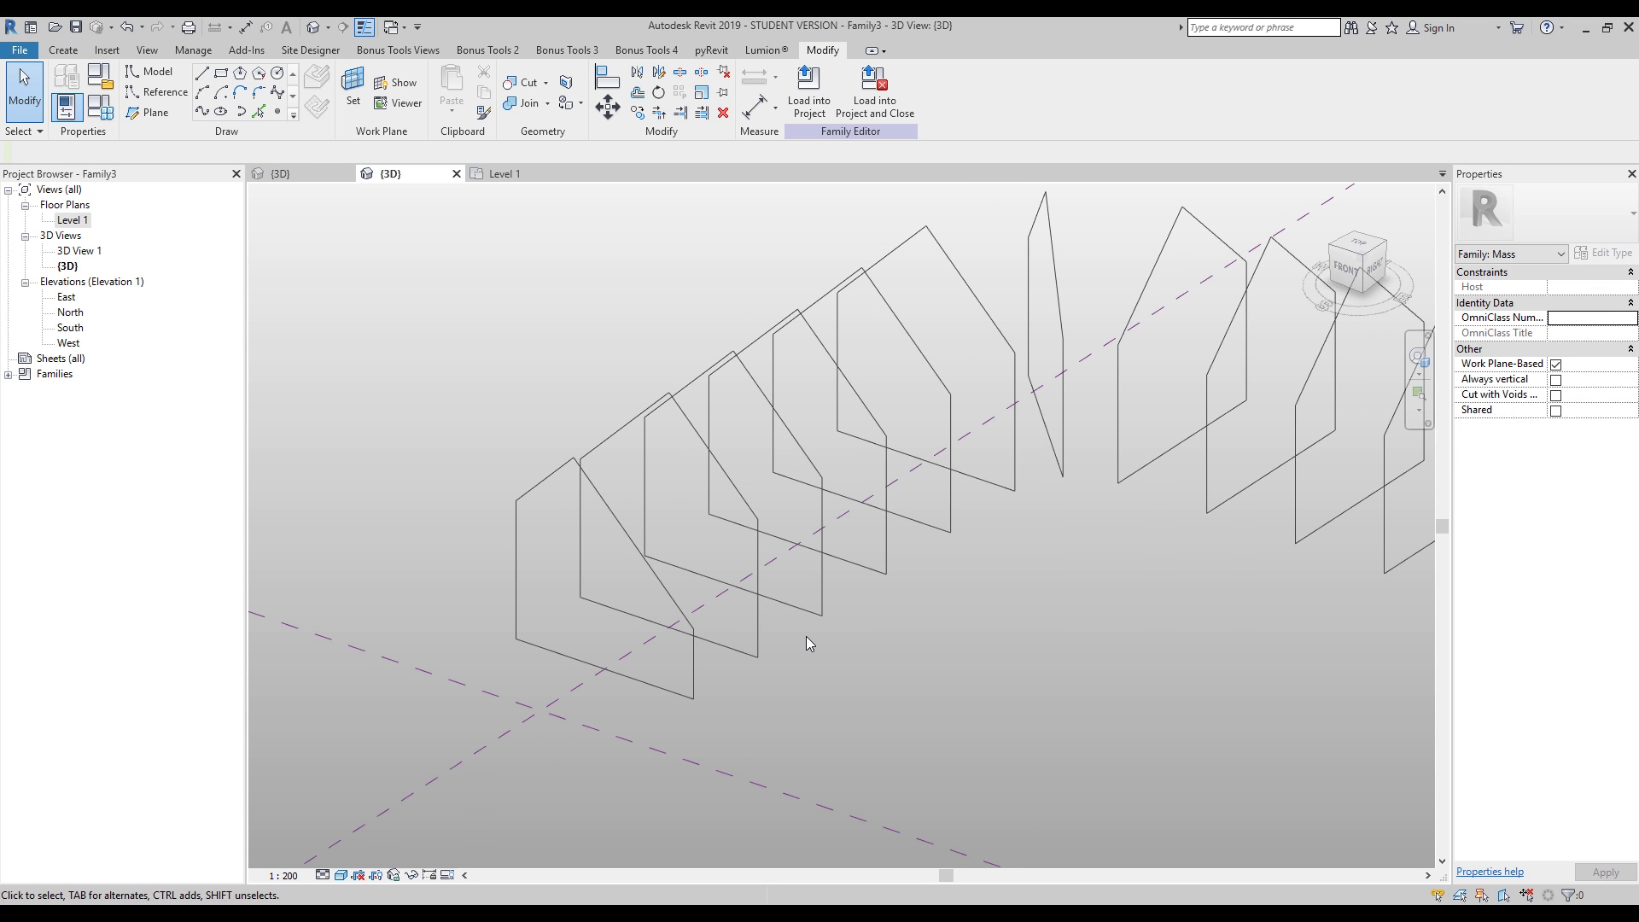
Step: Align the third outline's roof edge to the second outline's edge with AL
key("a")
key("l")
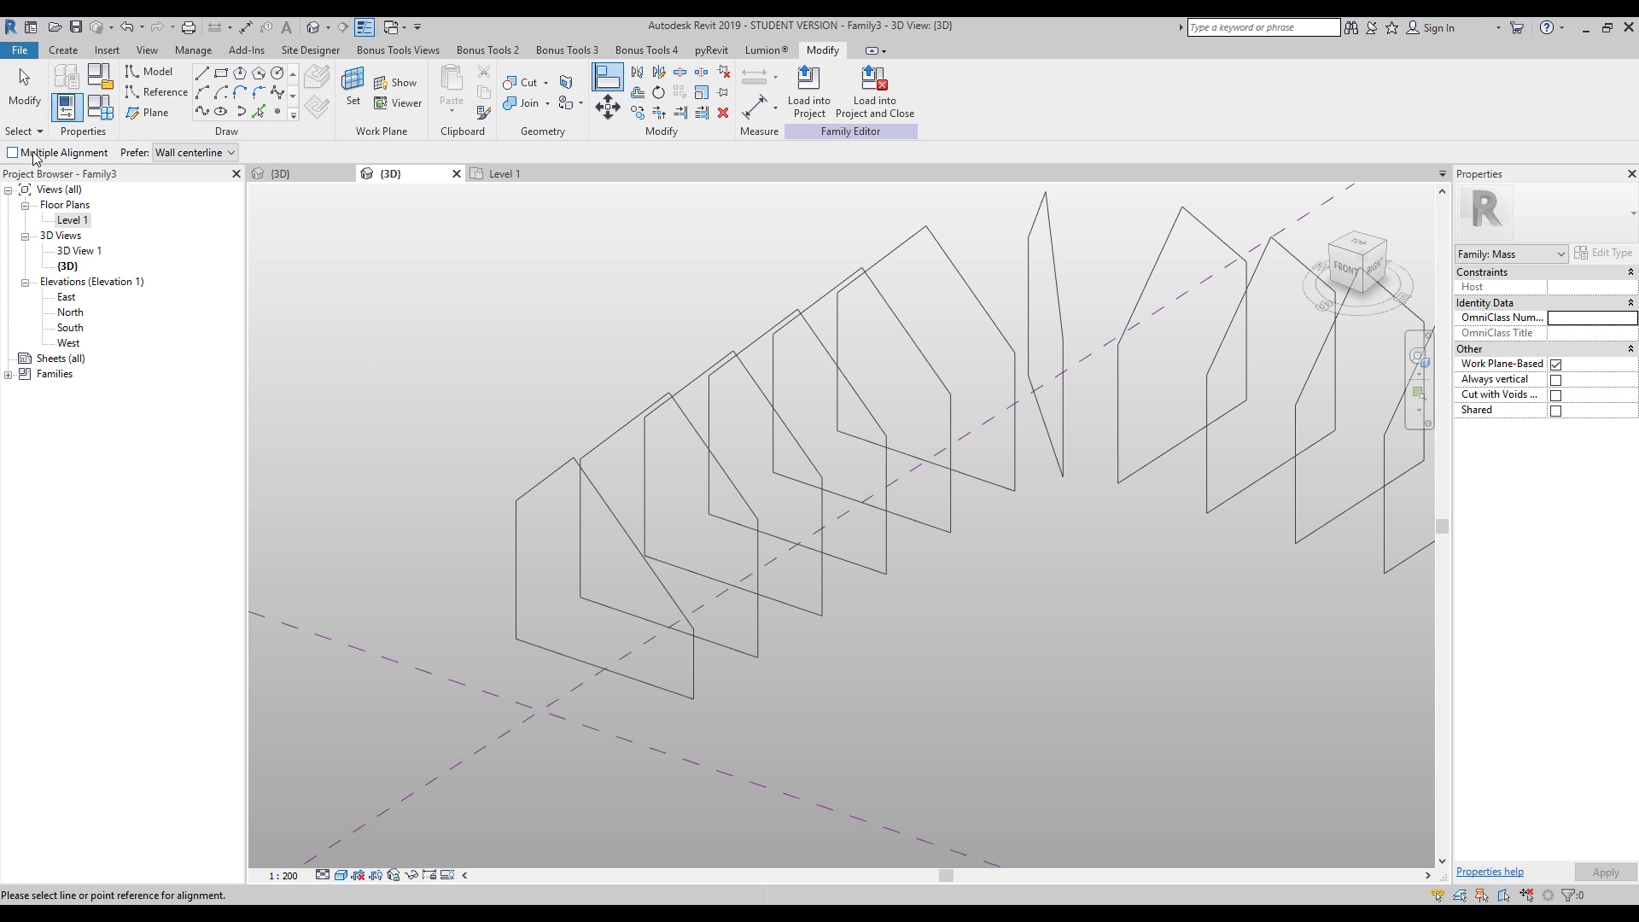
left_click(610, 505)
left_click(727, 474)
key("Escape")
Step: Align the next outlines' sloped roof edges, through the sixth, to a new reference roof edge
left_click(700, 518)
left_click(809, 461)
left_click(854, 391)
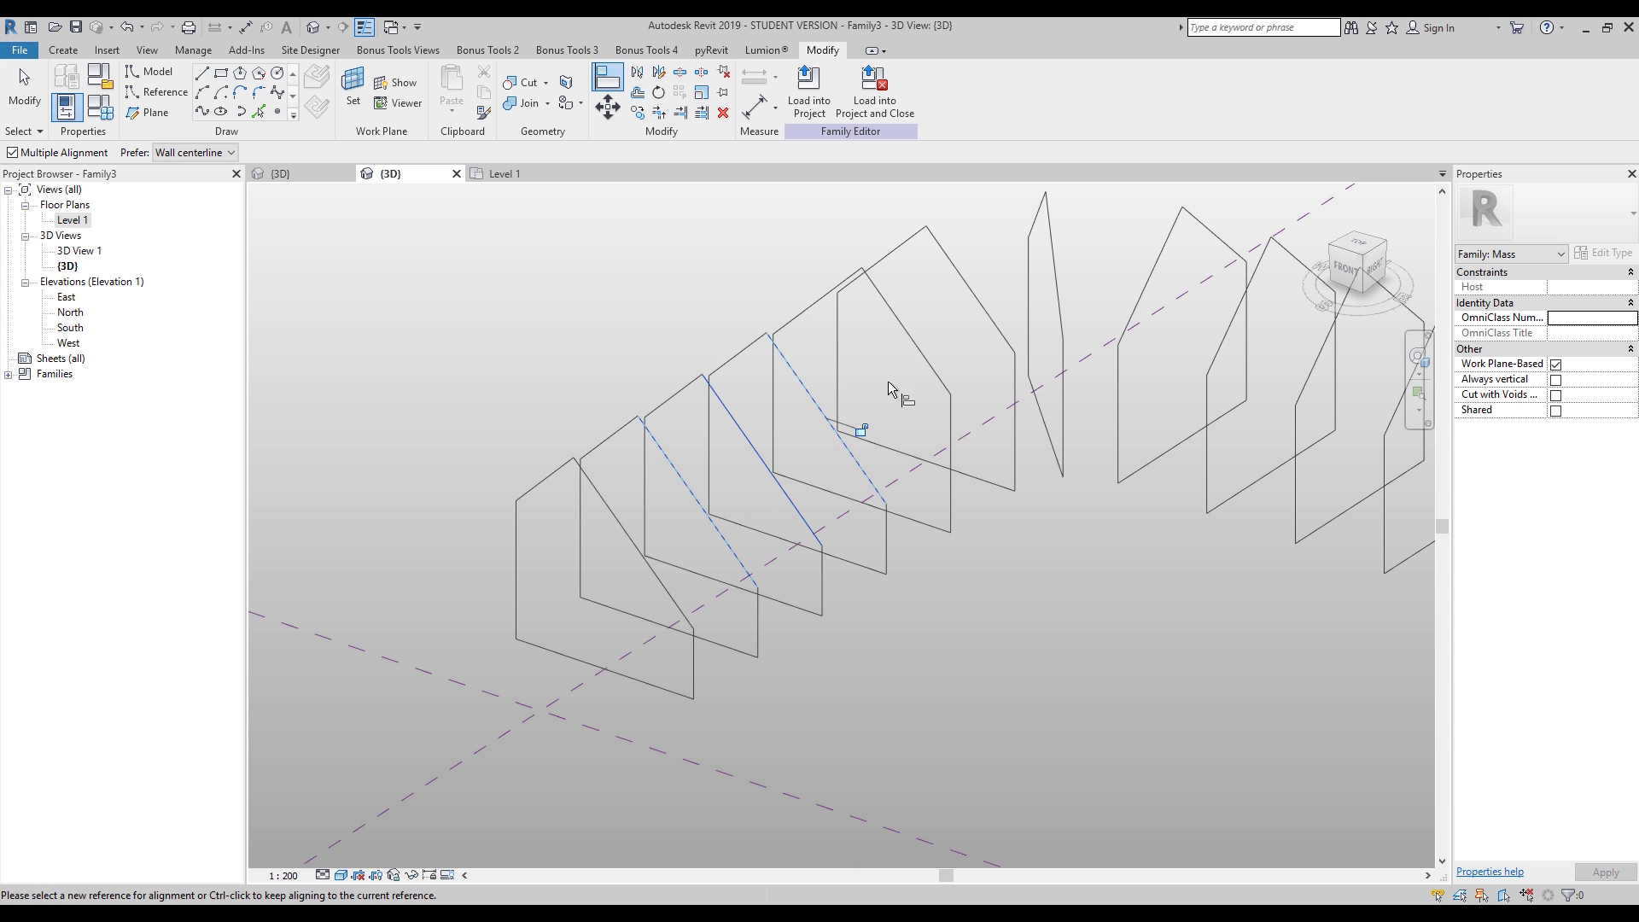
left_click(922, 367)
left_click(995, 322)
middle_click_drag(917, 482, 947, 427, "shift")
key("Escape")
key("Escape")
middle_click_drag(1026, 500, 564, 427)
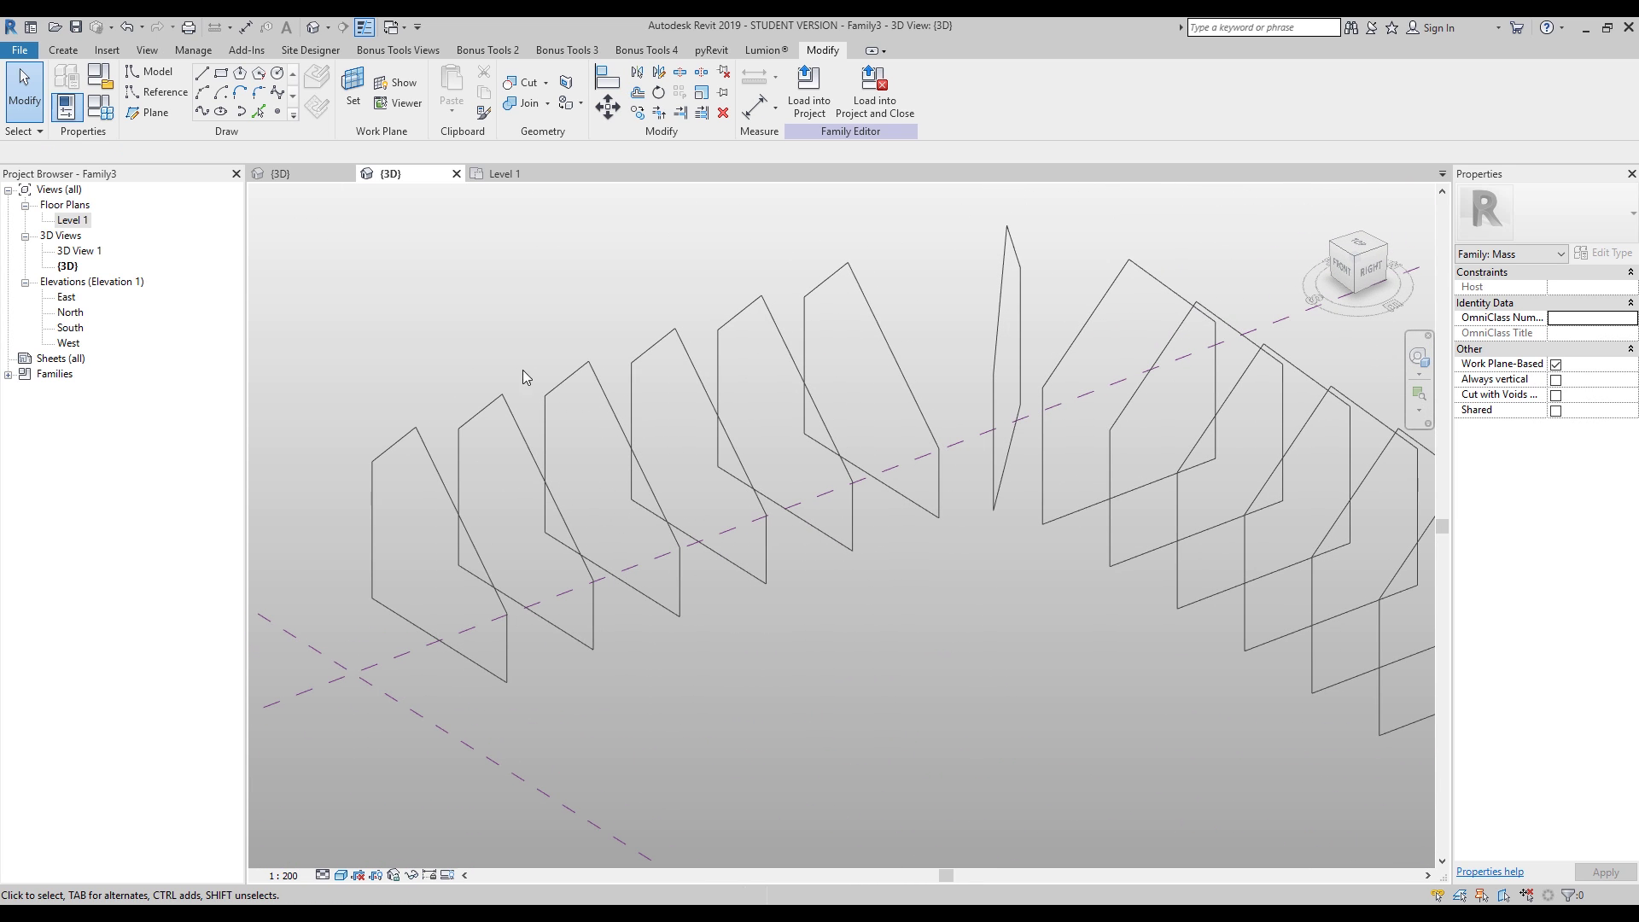
Step: Move the first outlines' two roof lines vertically by 900 and then 800
left_click(495, 416)
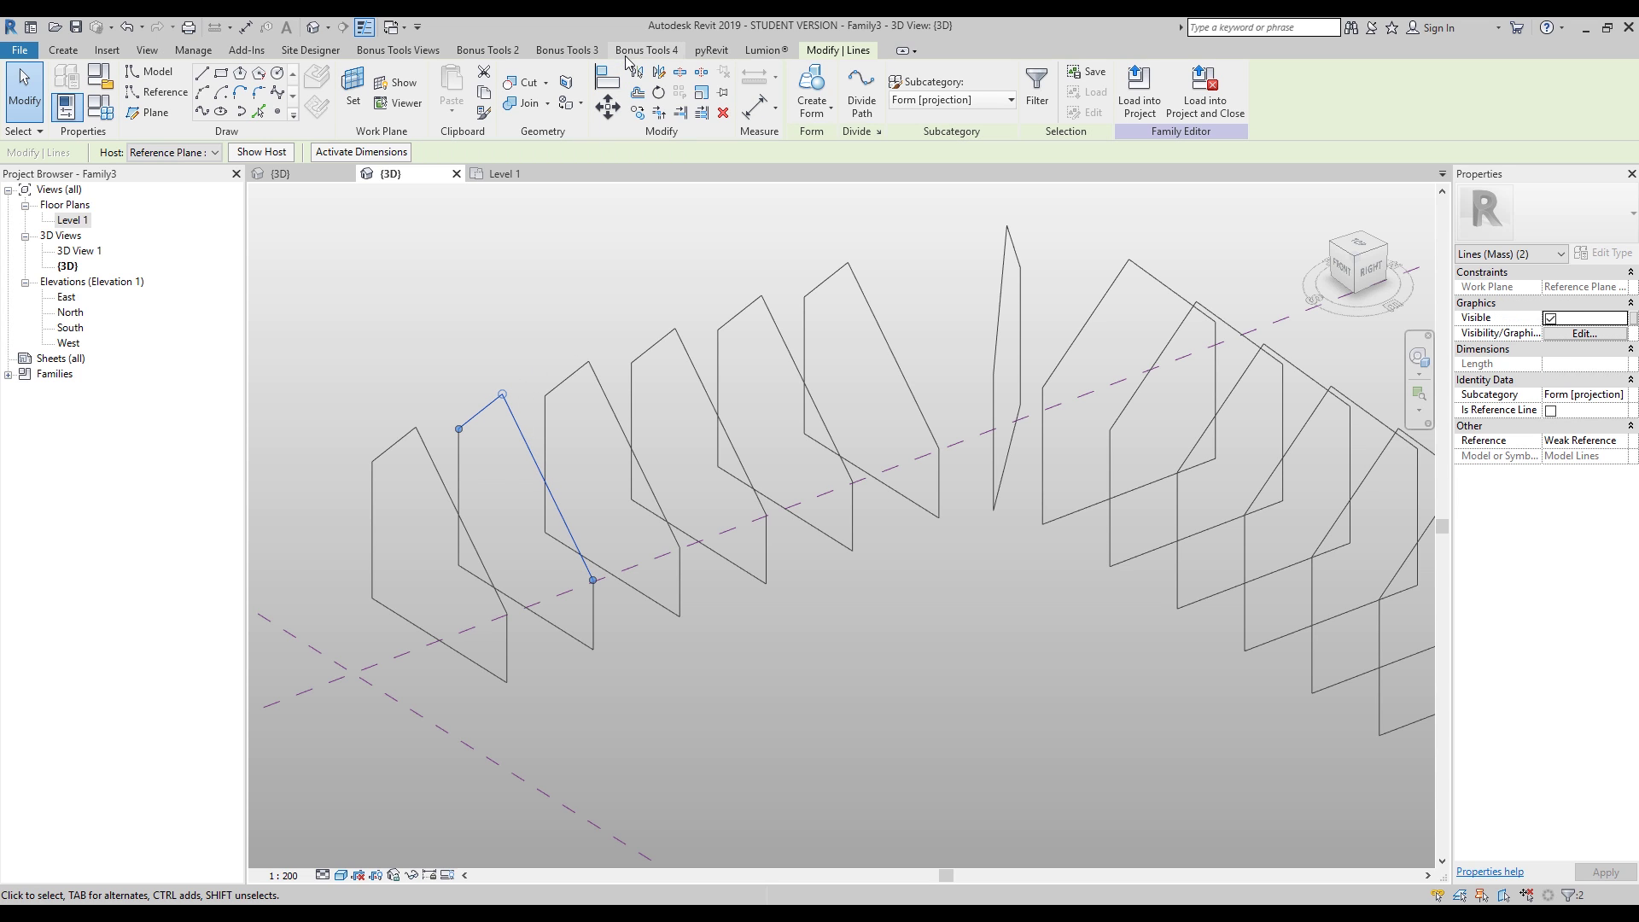
left_click(619, 112)
left_click(593, 649)
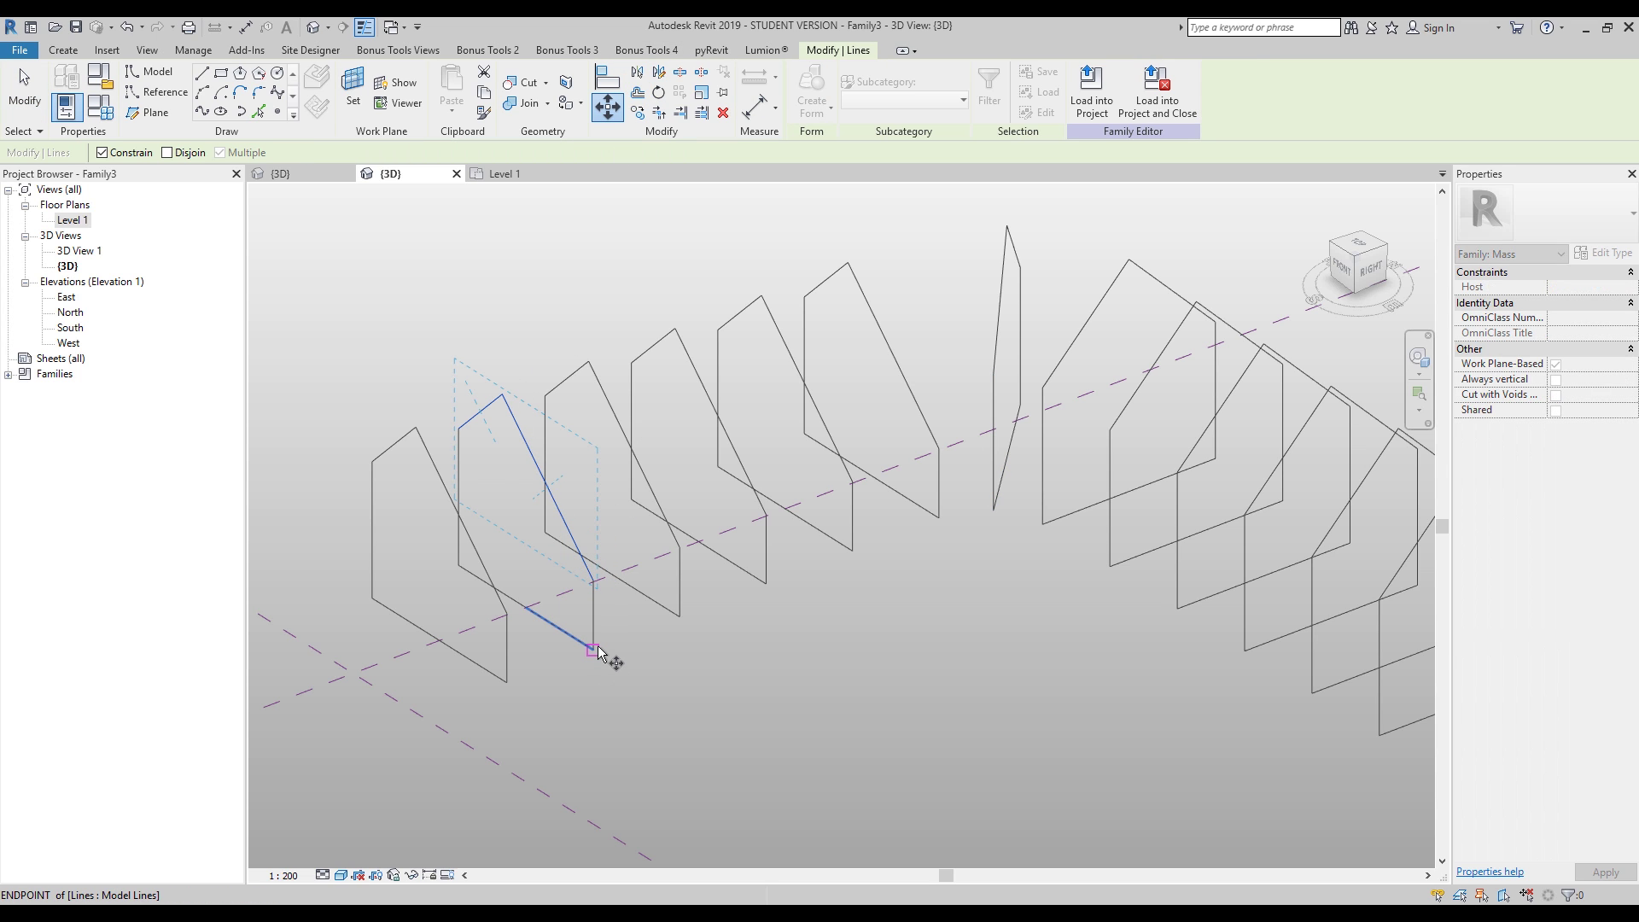
type("900")
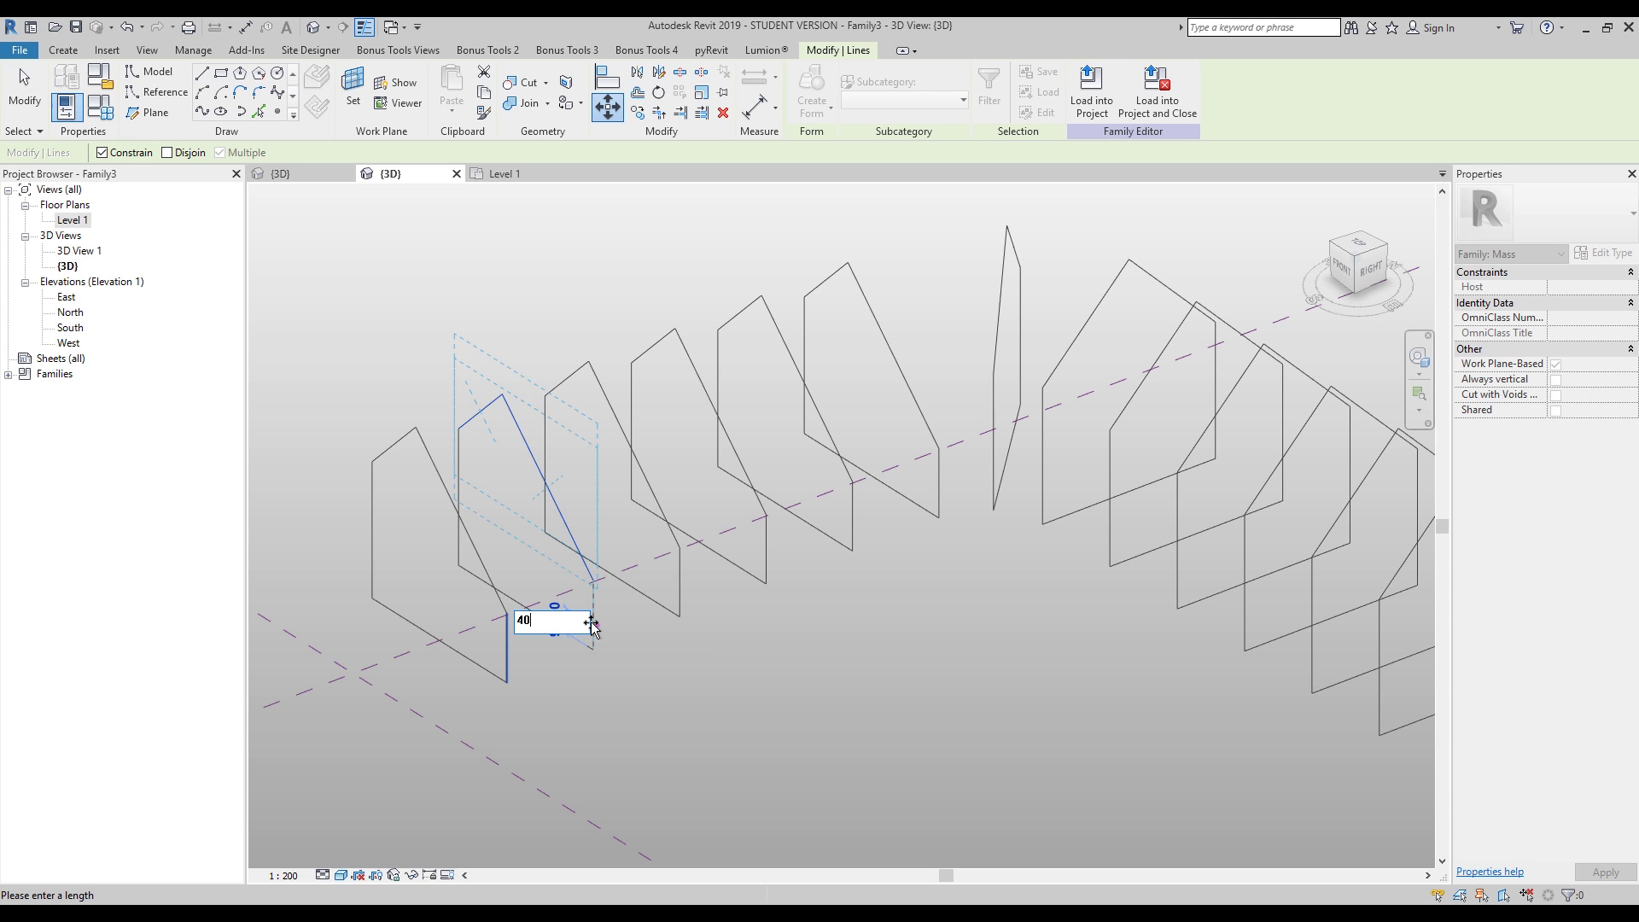
key("Return")
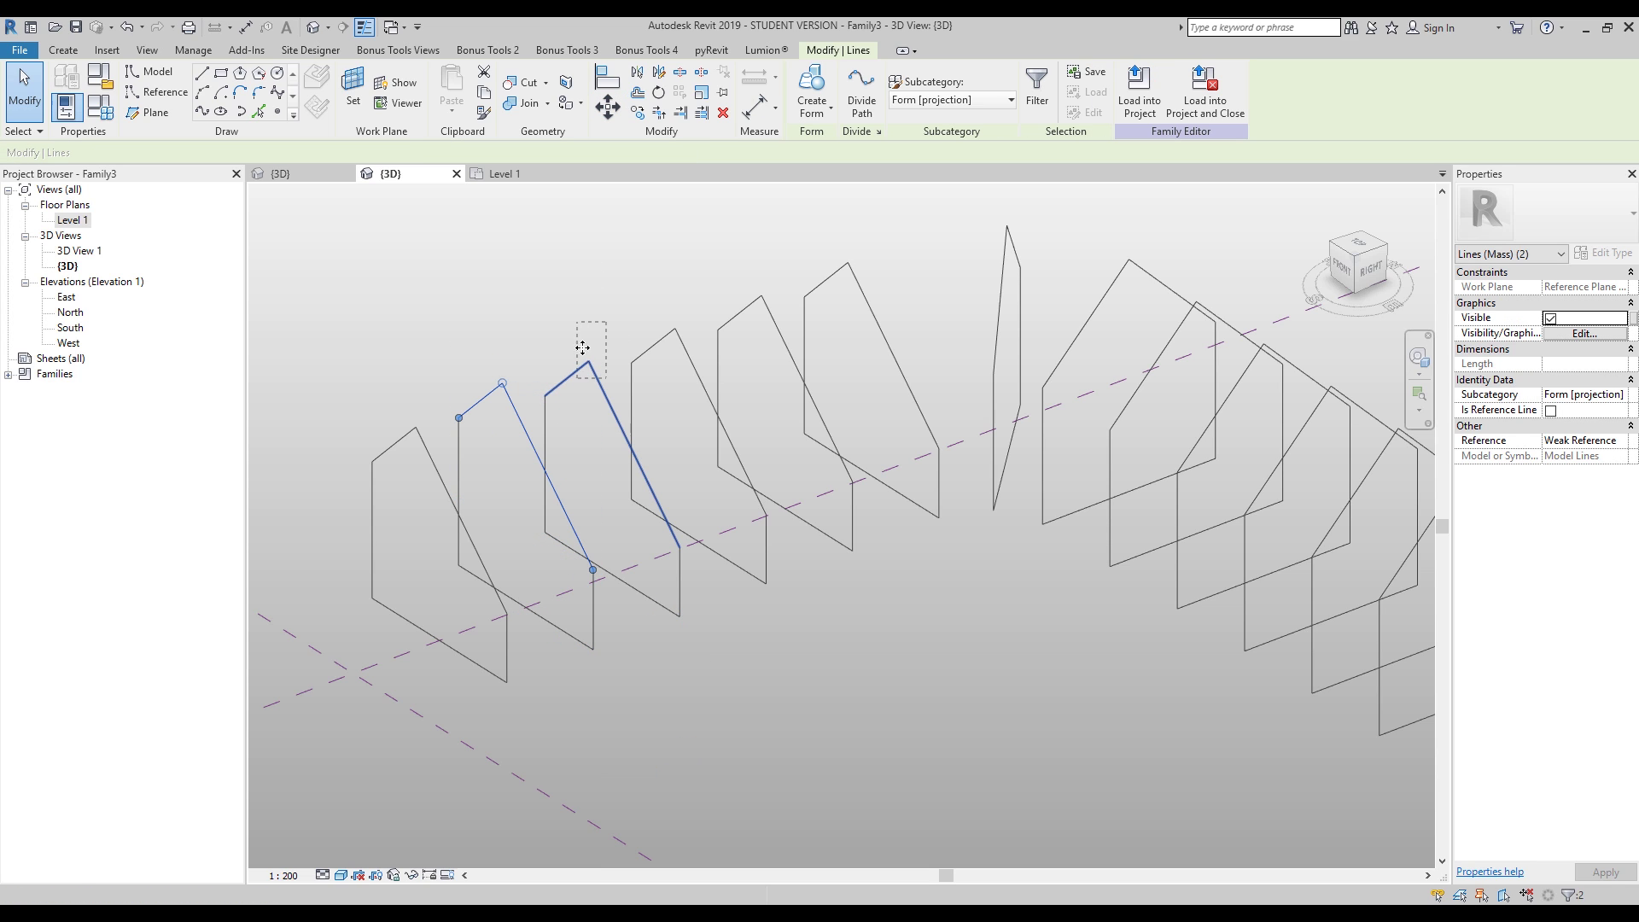
left_click(607, 107)
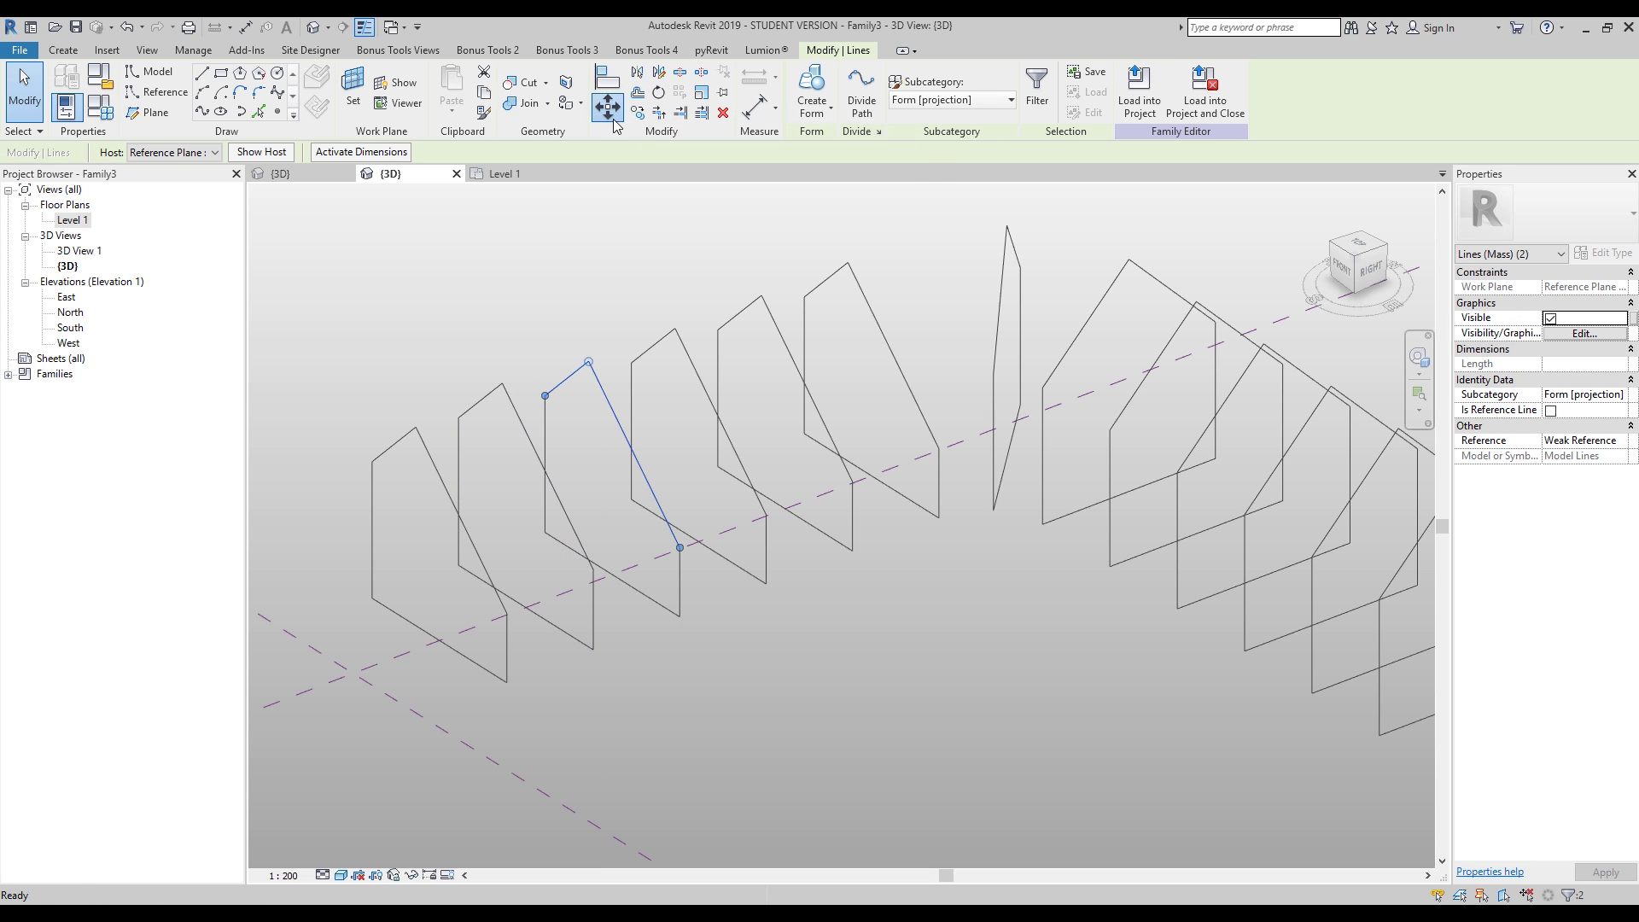
left_click(680, 616)
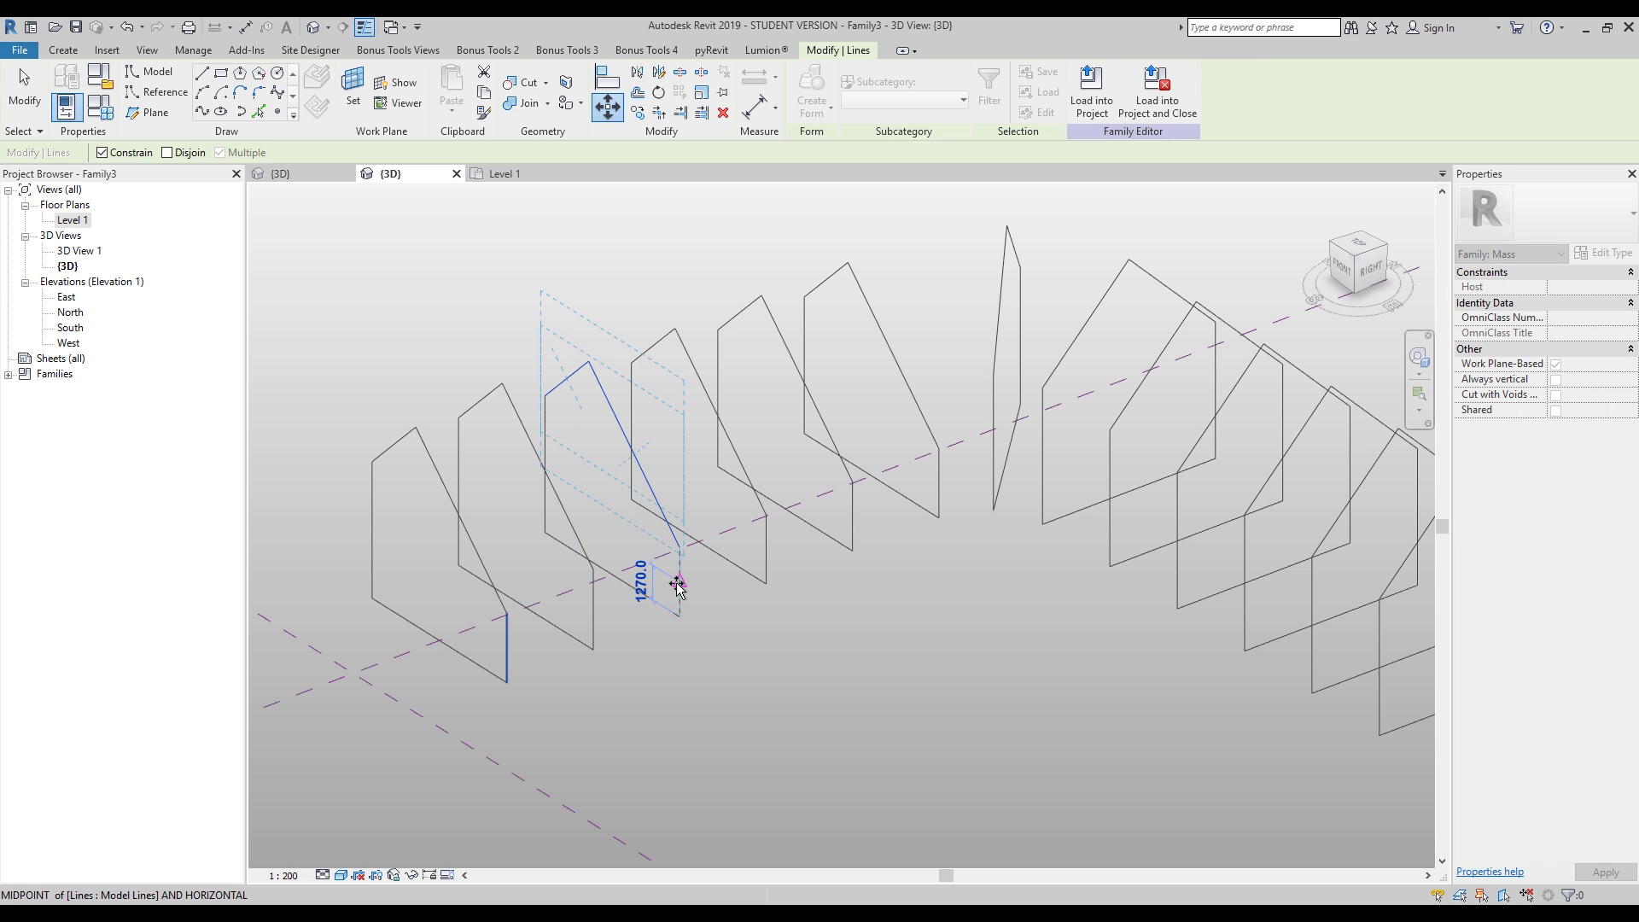
type("800")
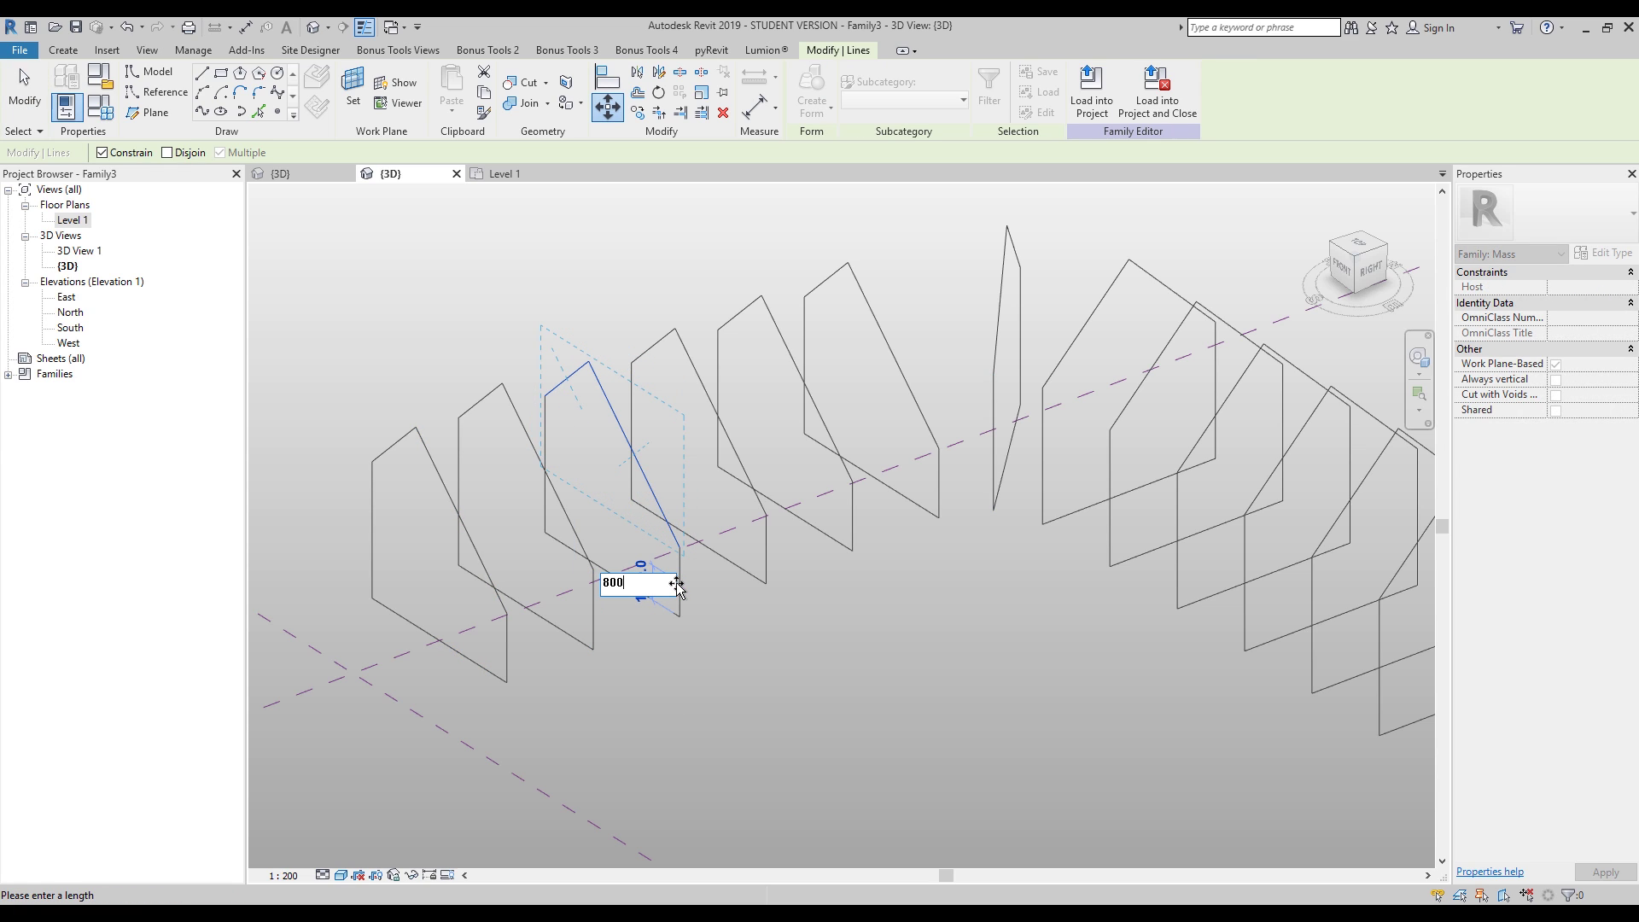
key("Return")
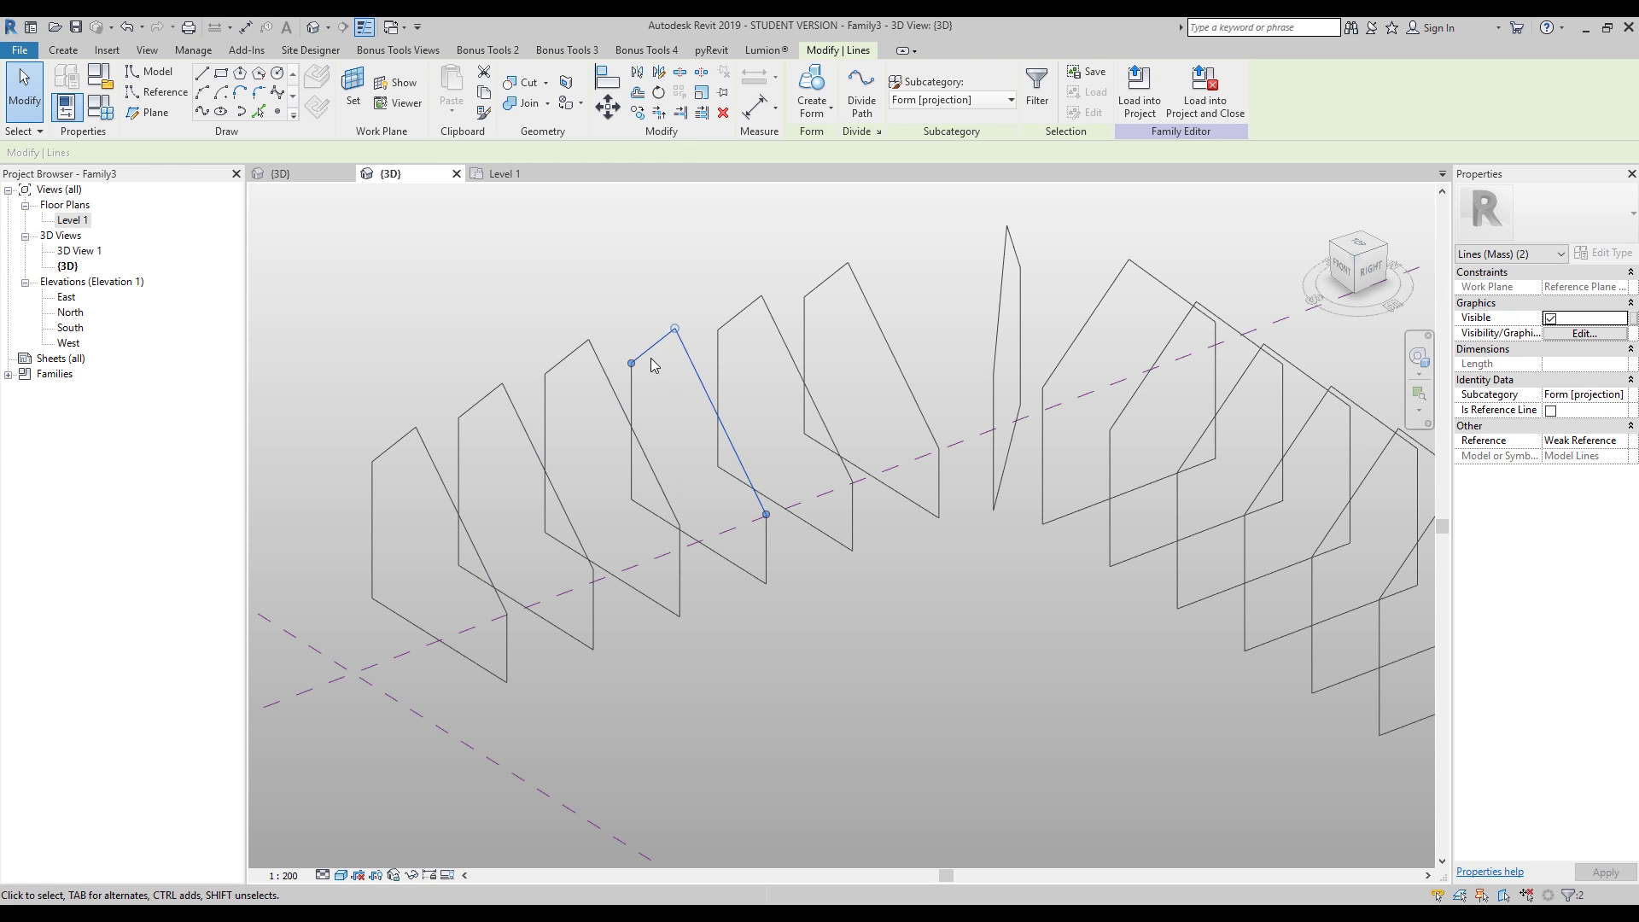
Step: Move the following outlines' roof lines by 1200 and 1600
key("v")
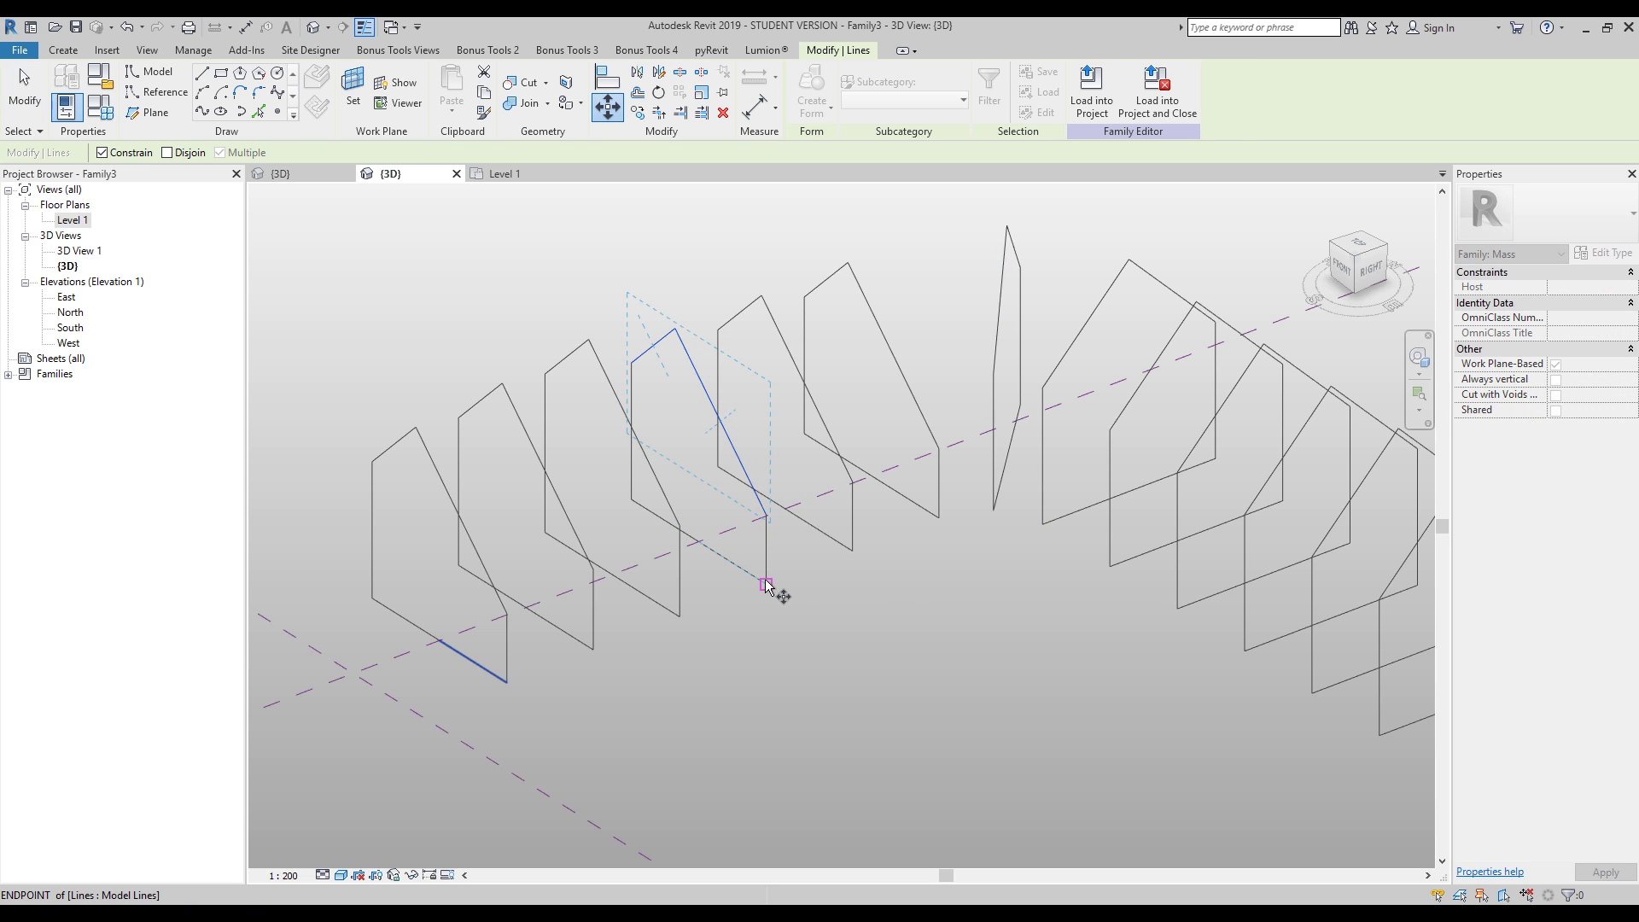
type("12")
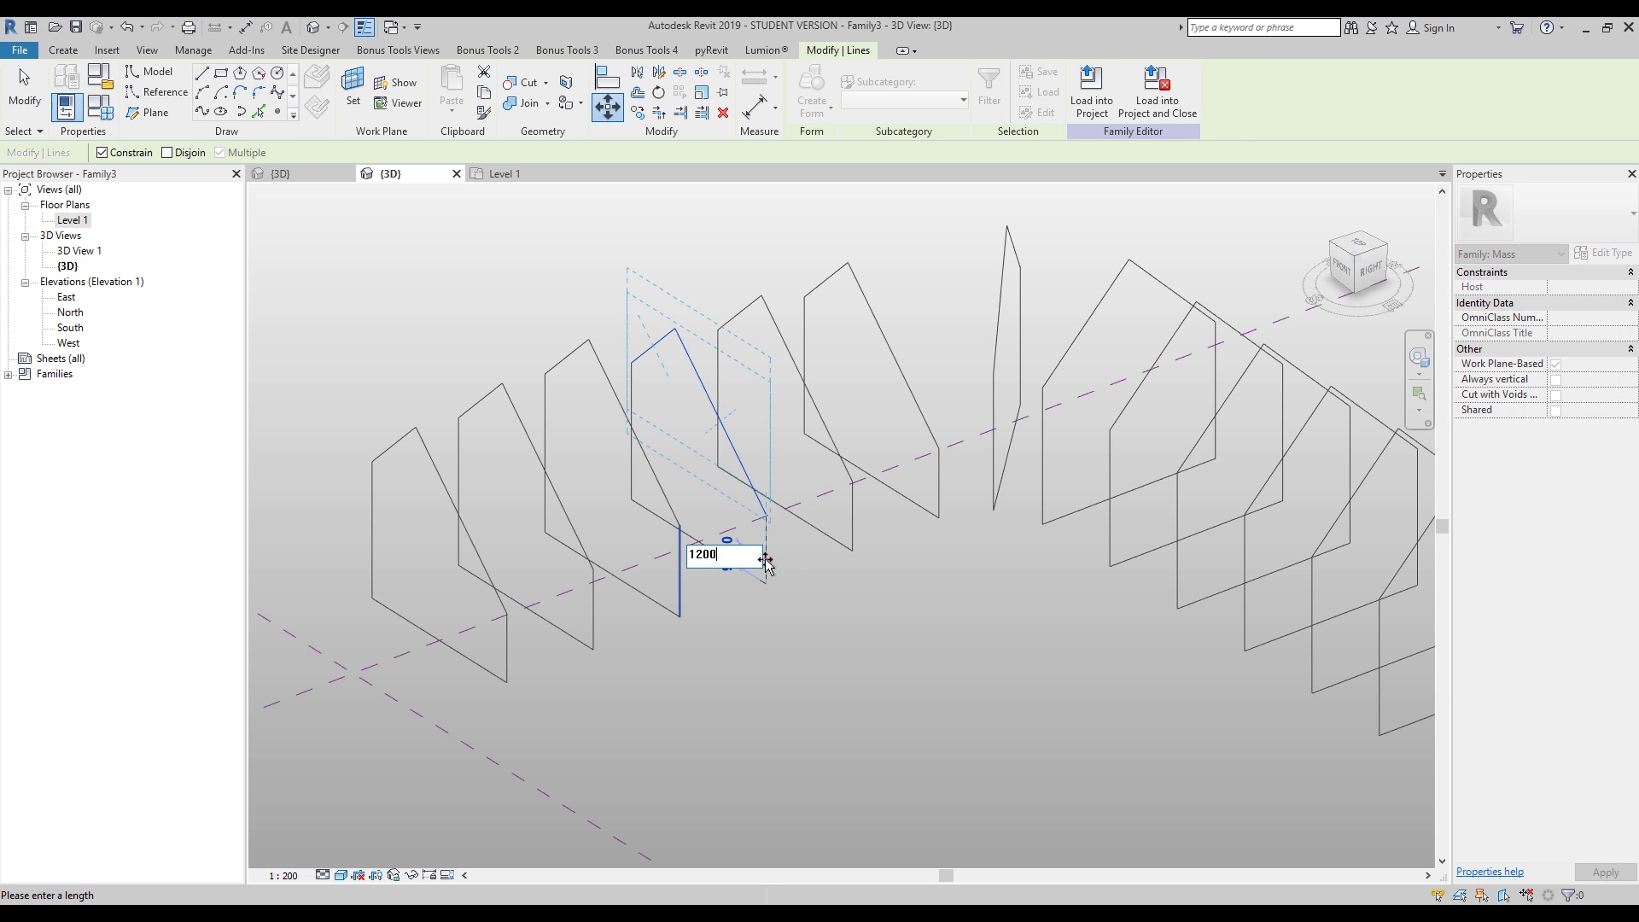
type("00")
key("Return")
key("Escape")
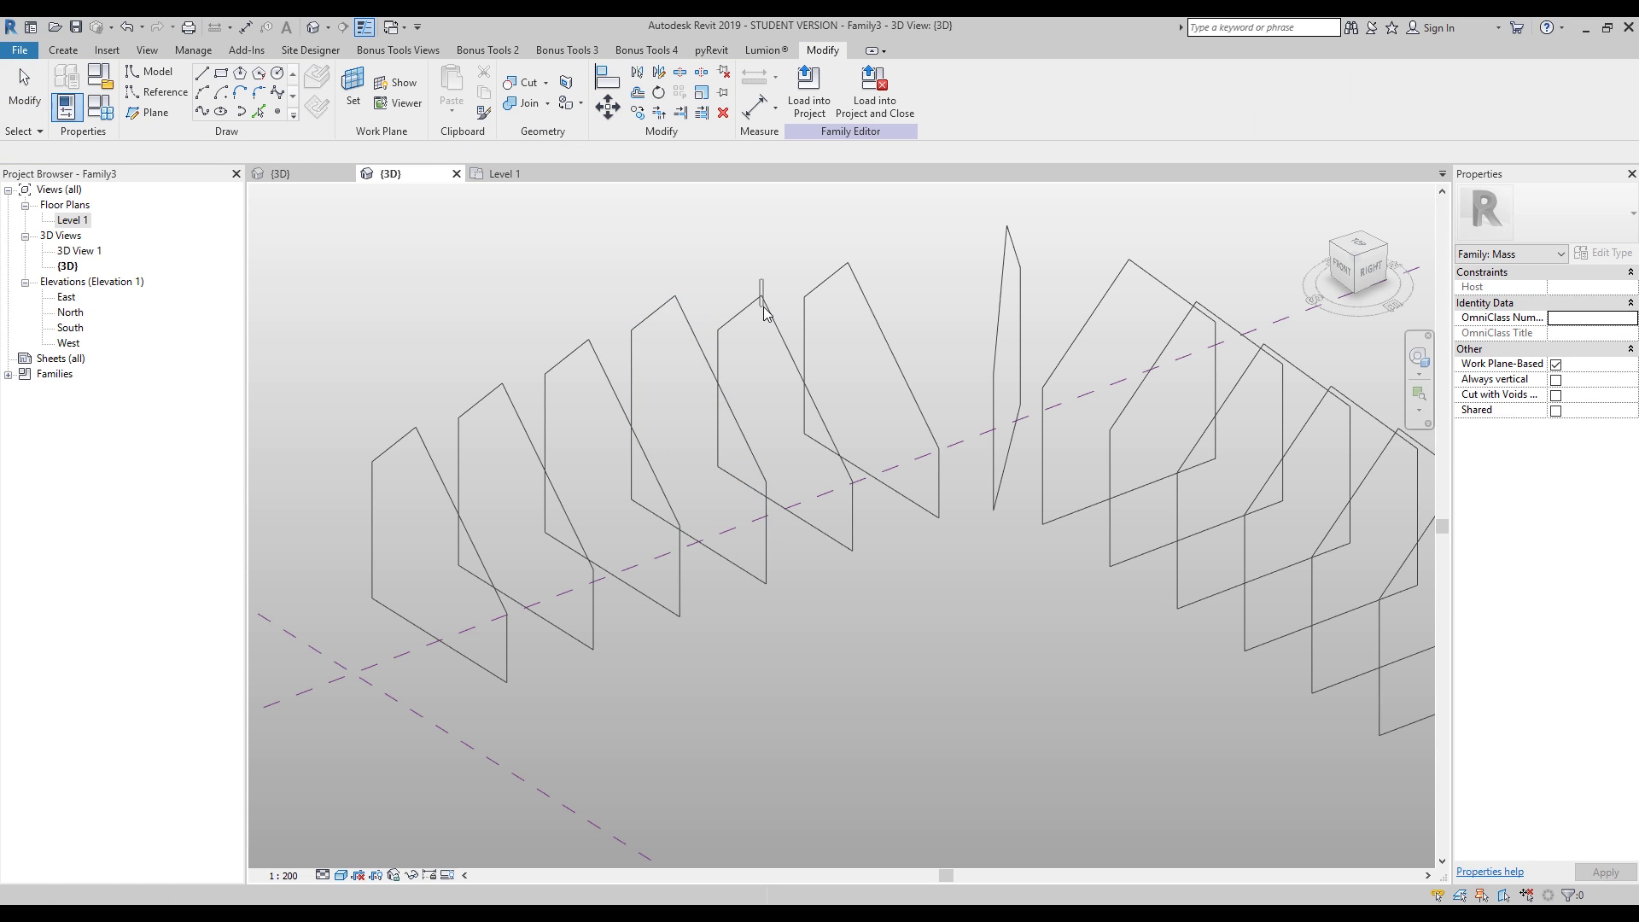
left_click_drag(733, 317, 751, 310)
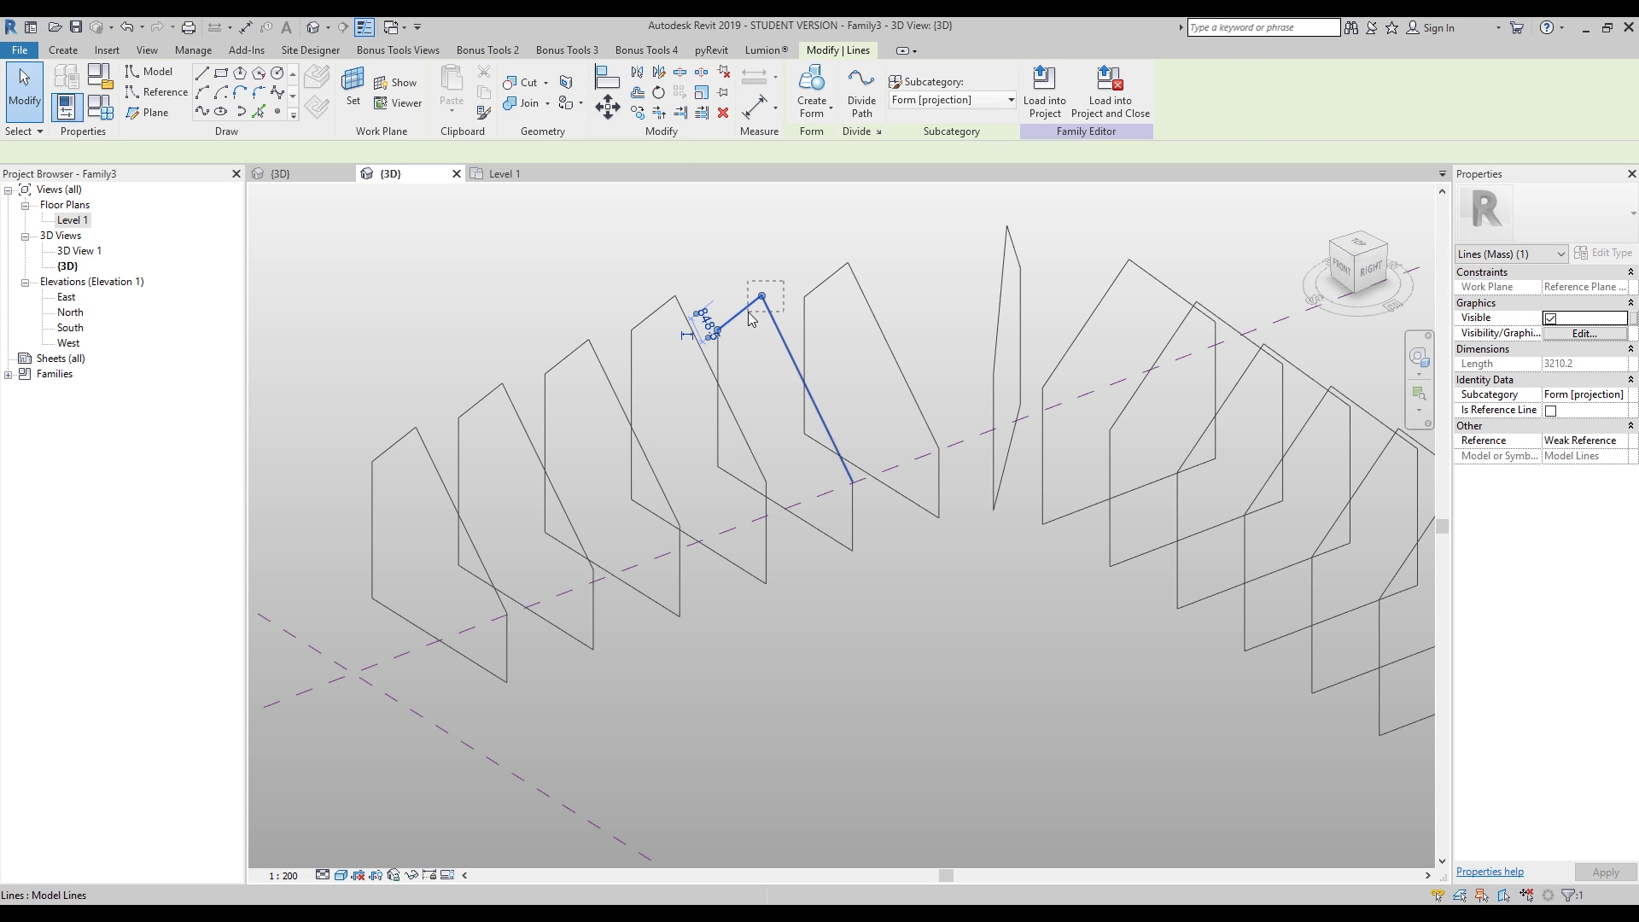
key("m")
key("v")
left_click(853, 553)
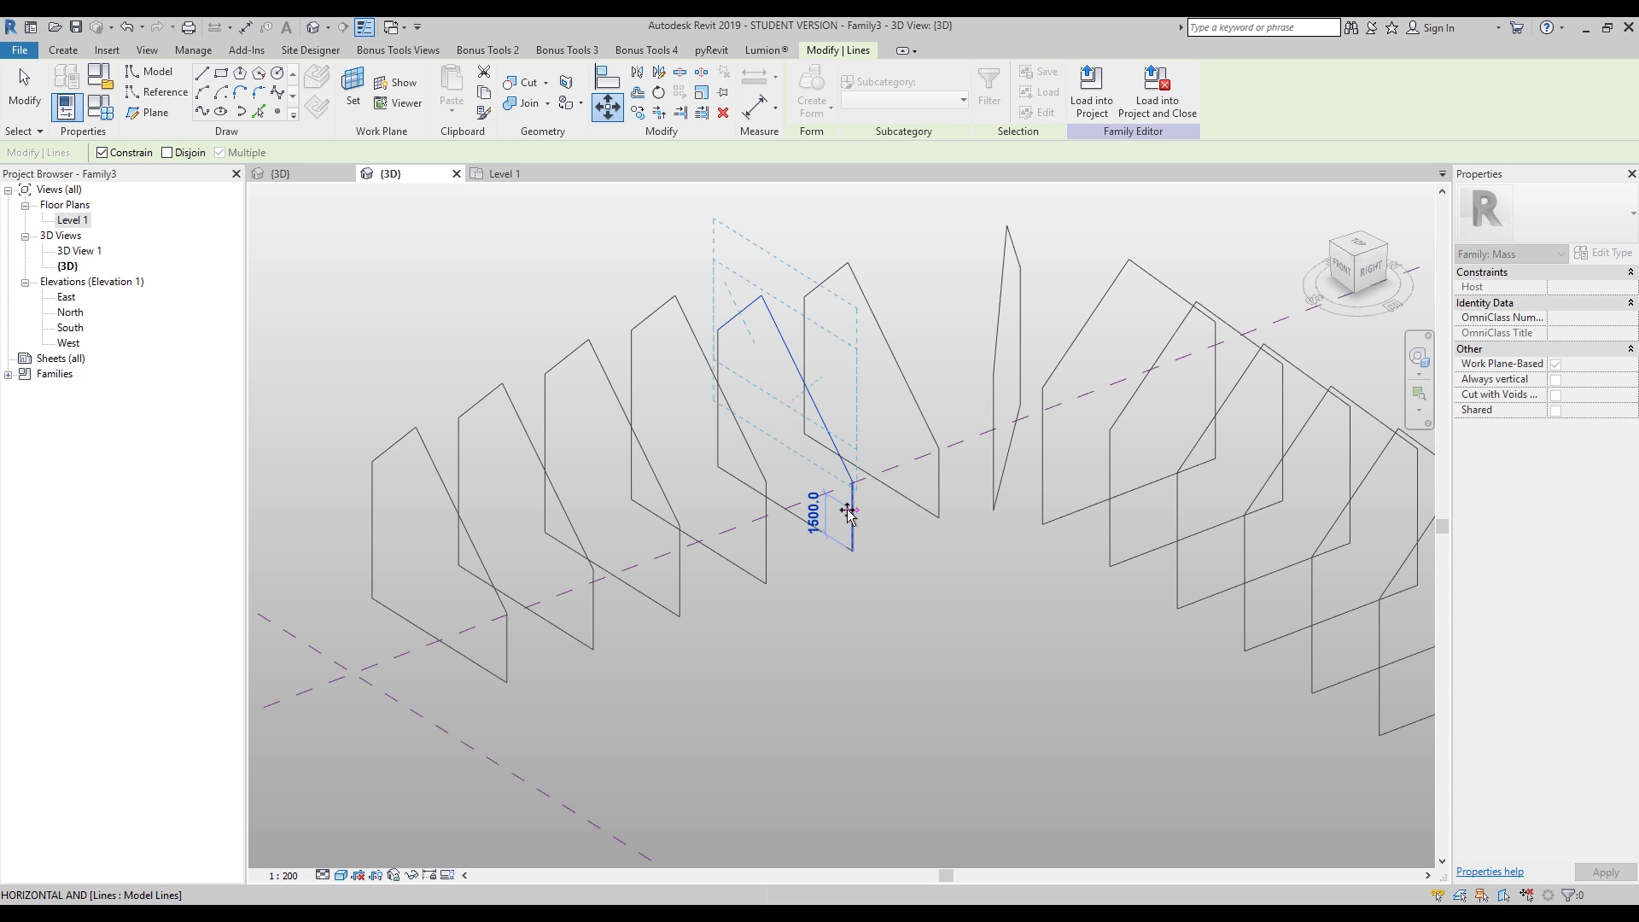
type("1600")
key("Return")
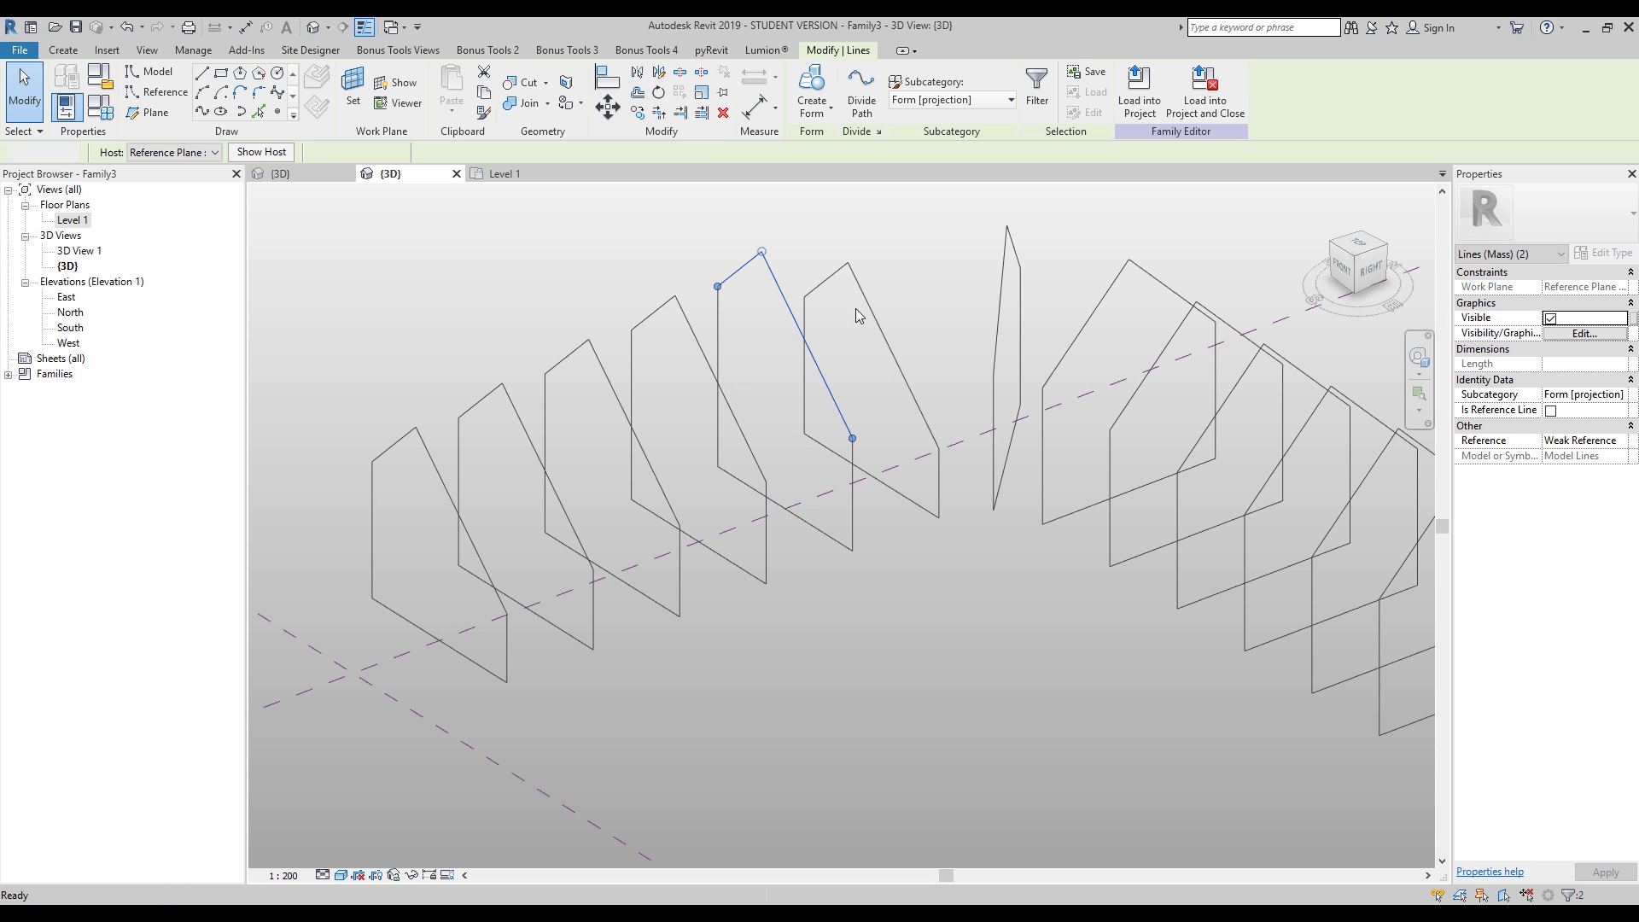
key("Escape")
Step: Start moving the next outline's two roof lines by a 200 shift
left_click(834, 271)
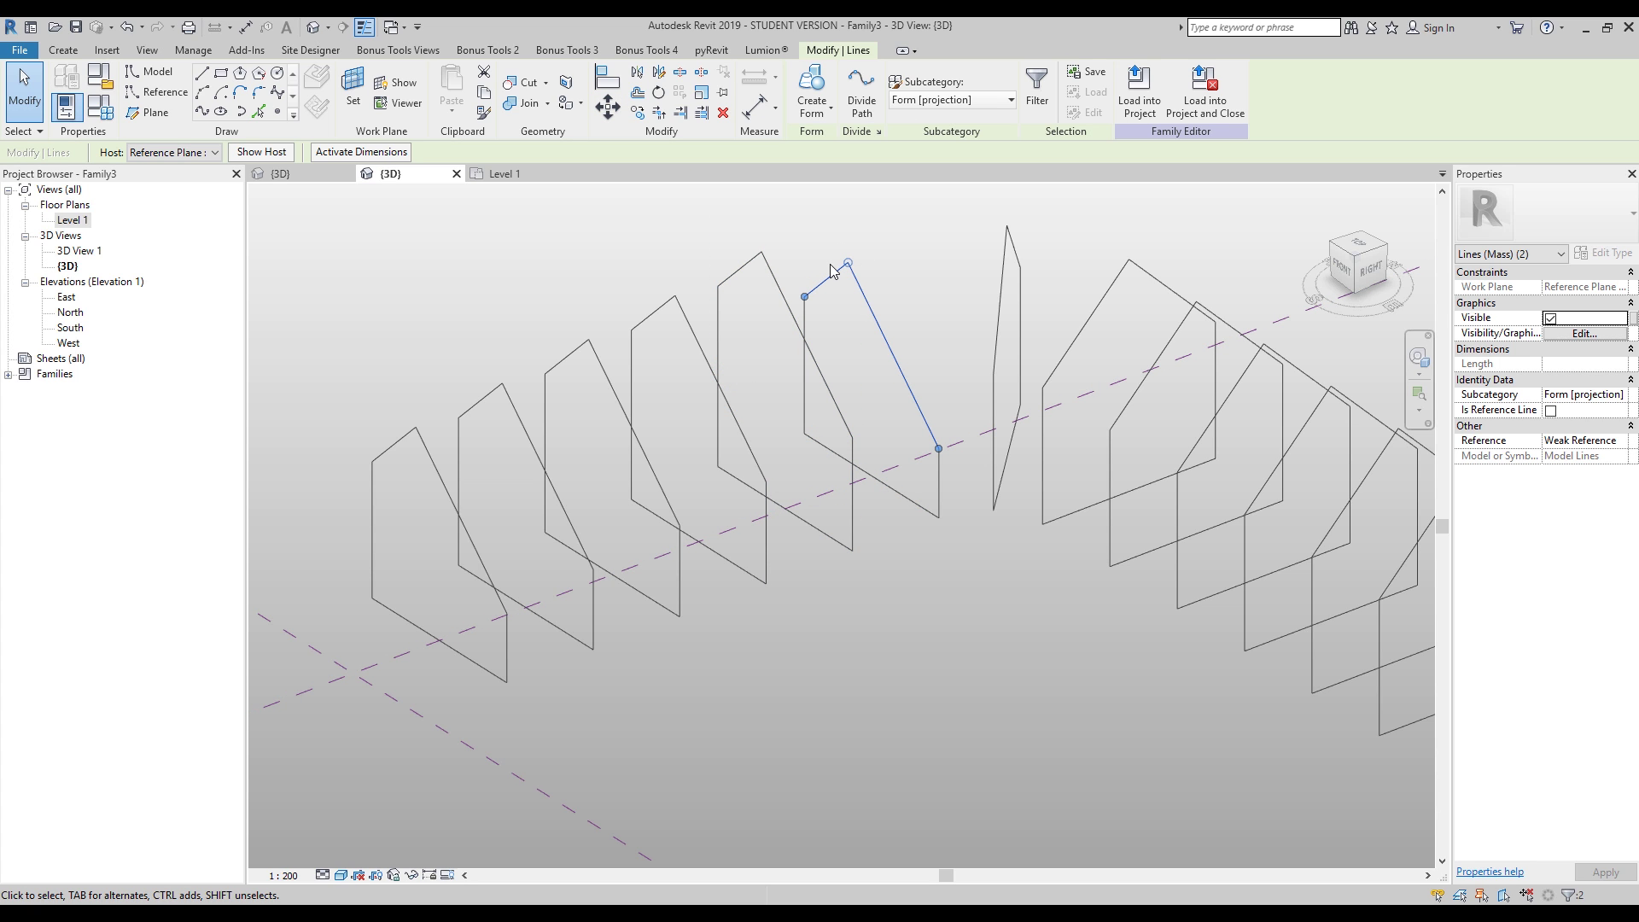
key("m")
key("v")
left_click(940, 517)
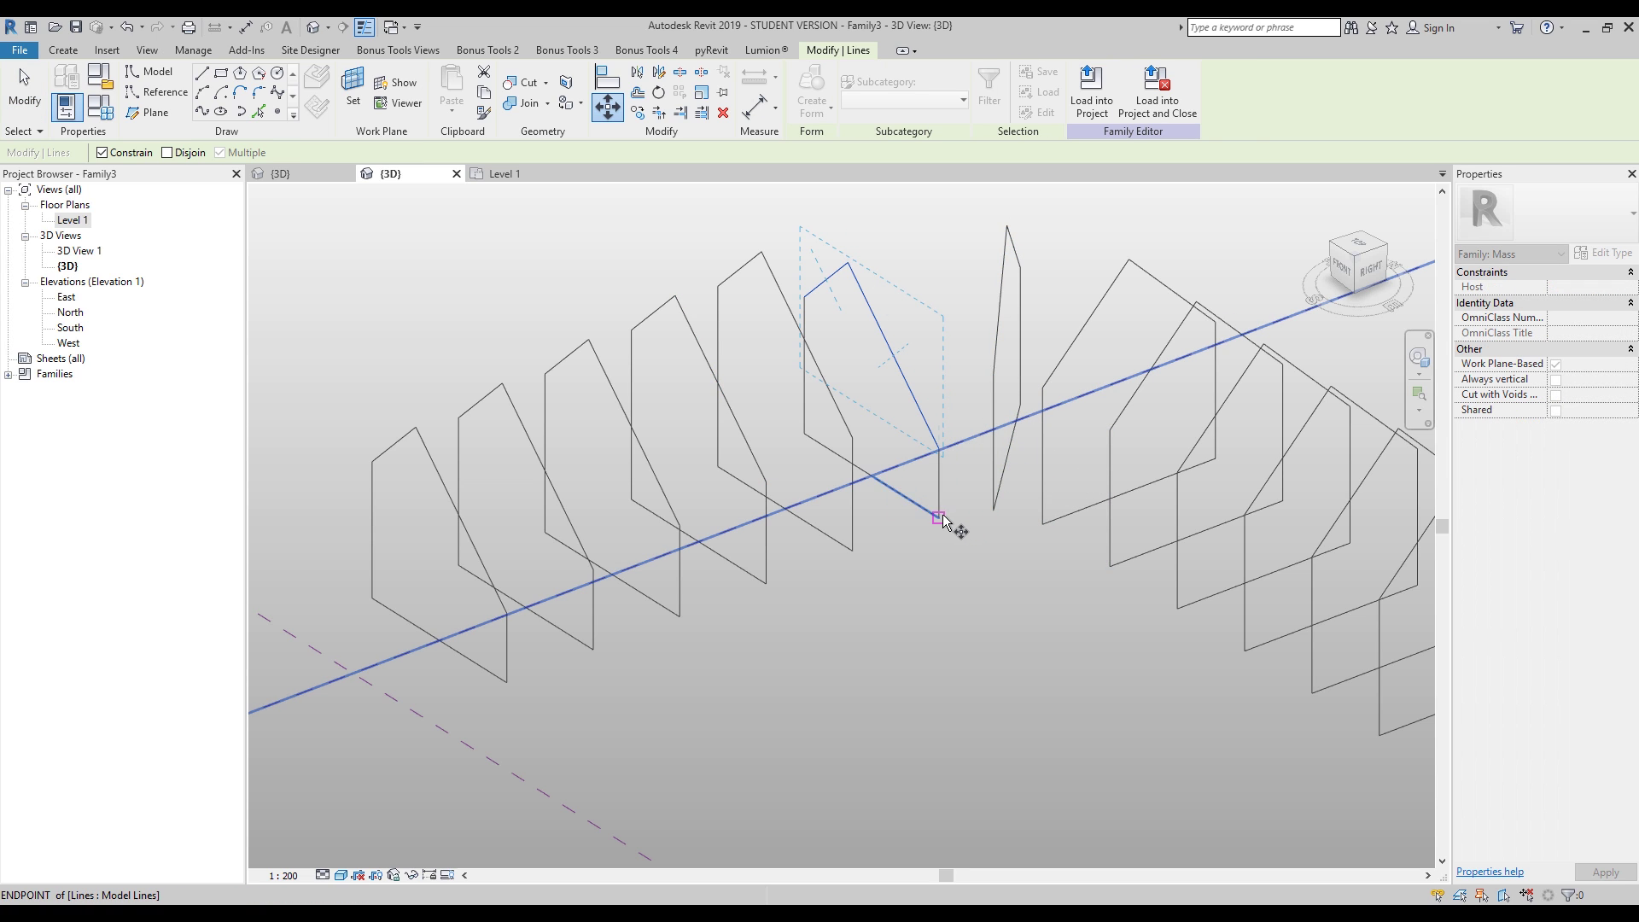
type("2000")
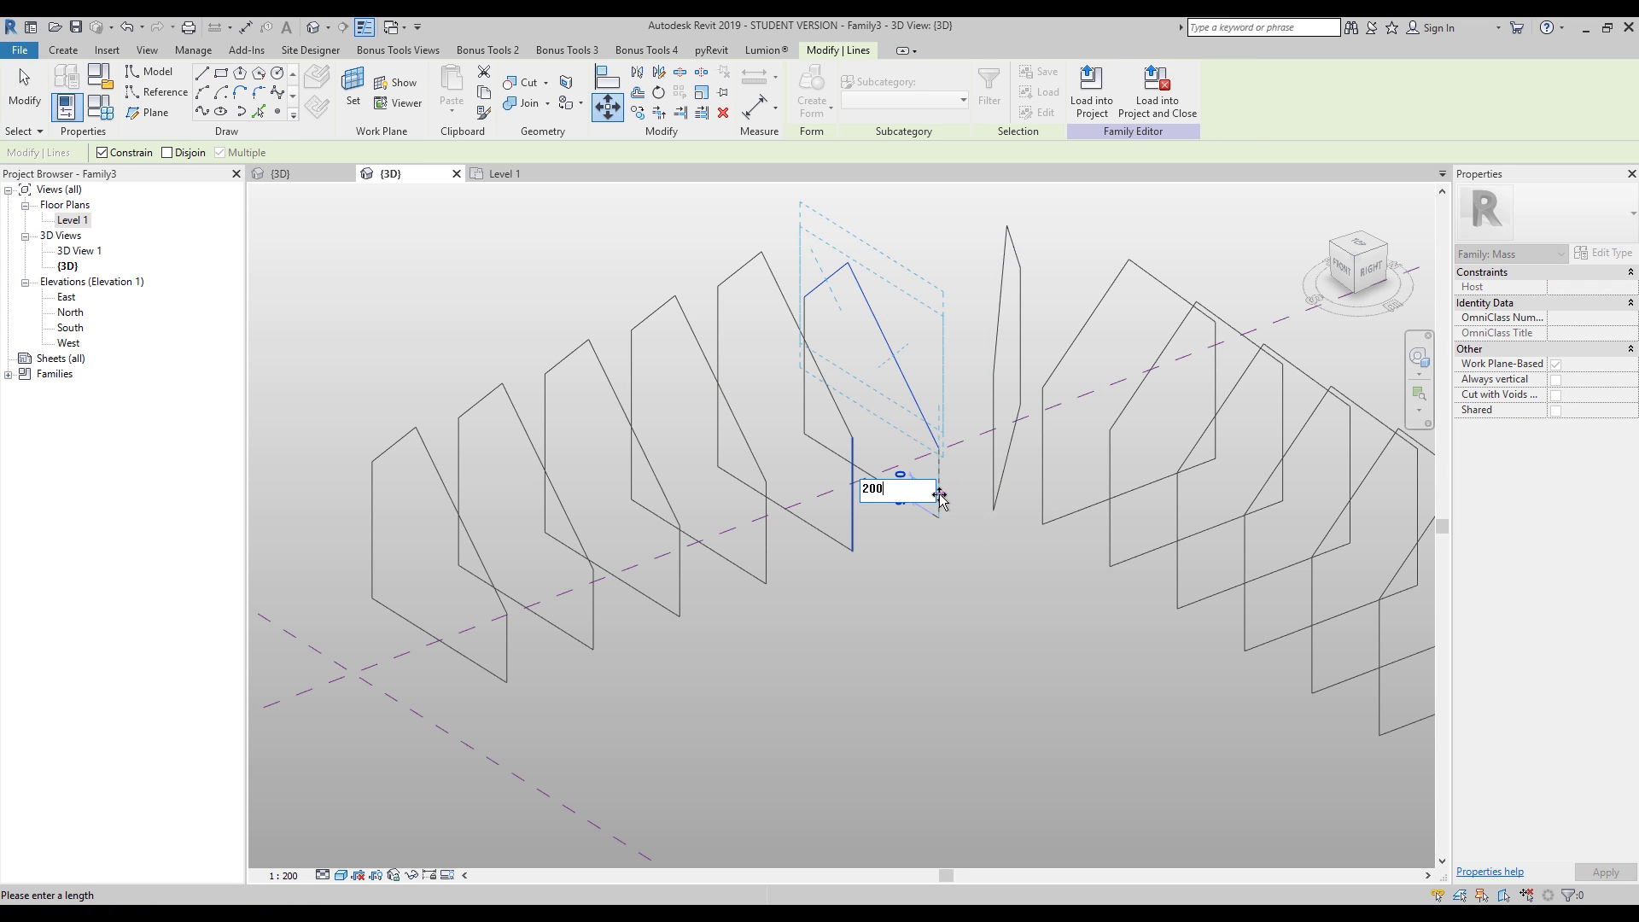
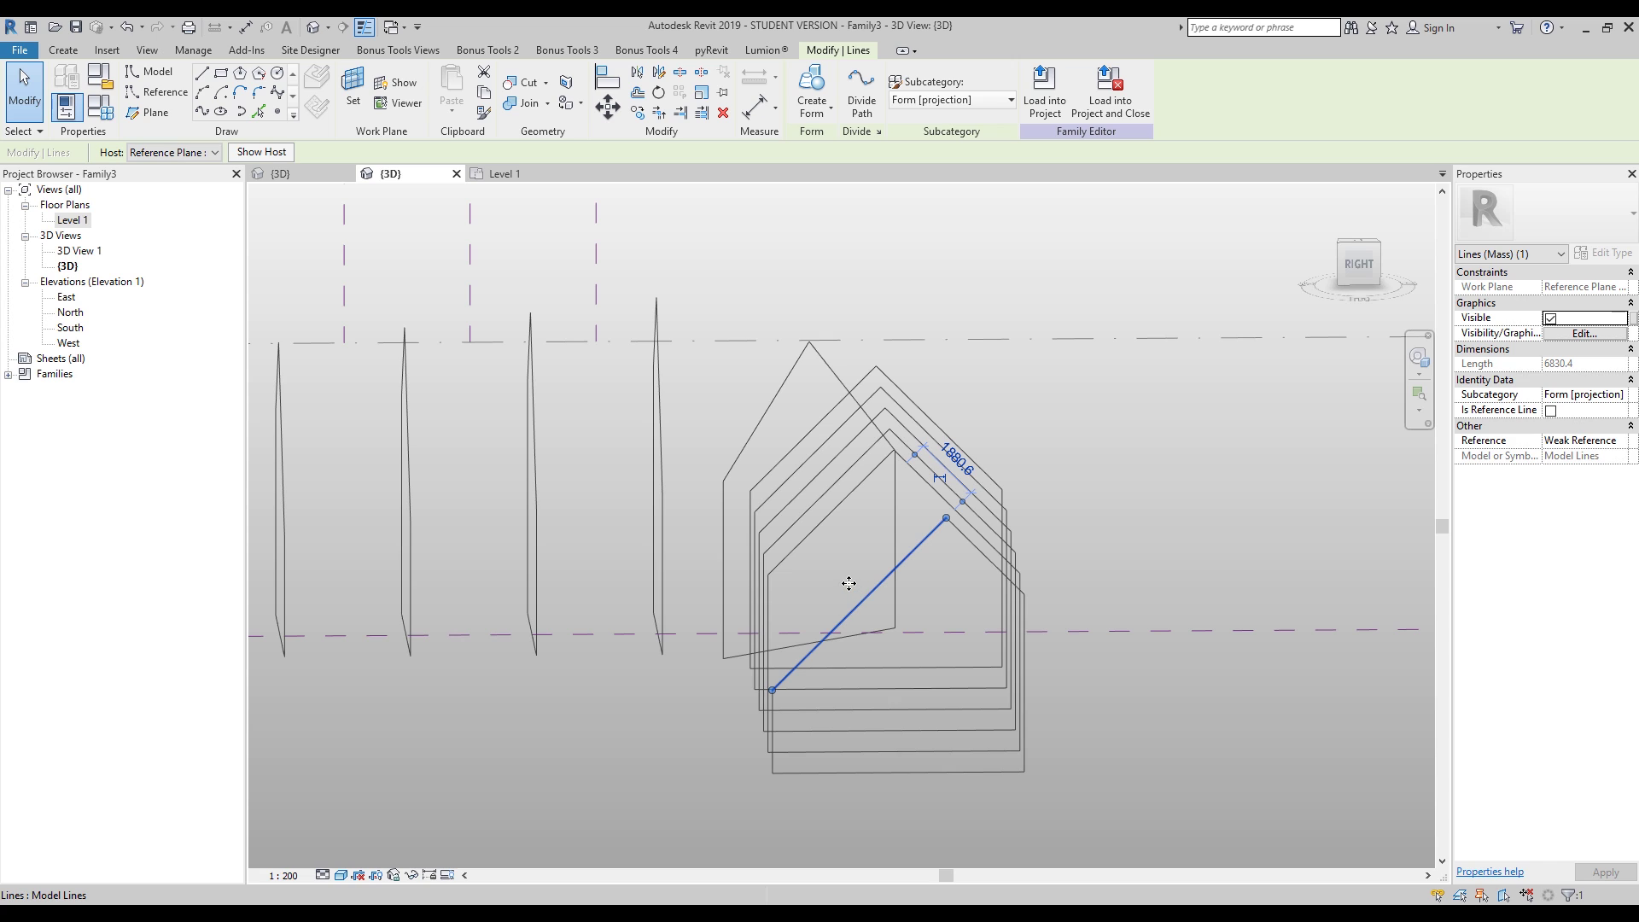
Step: Clear the selection and start the Align tool with AL
key("Escape")
key("Tab")
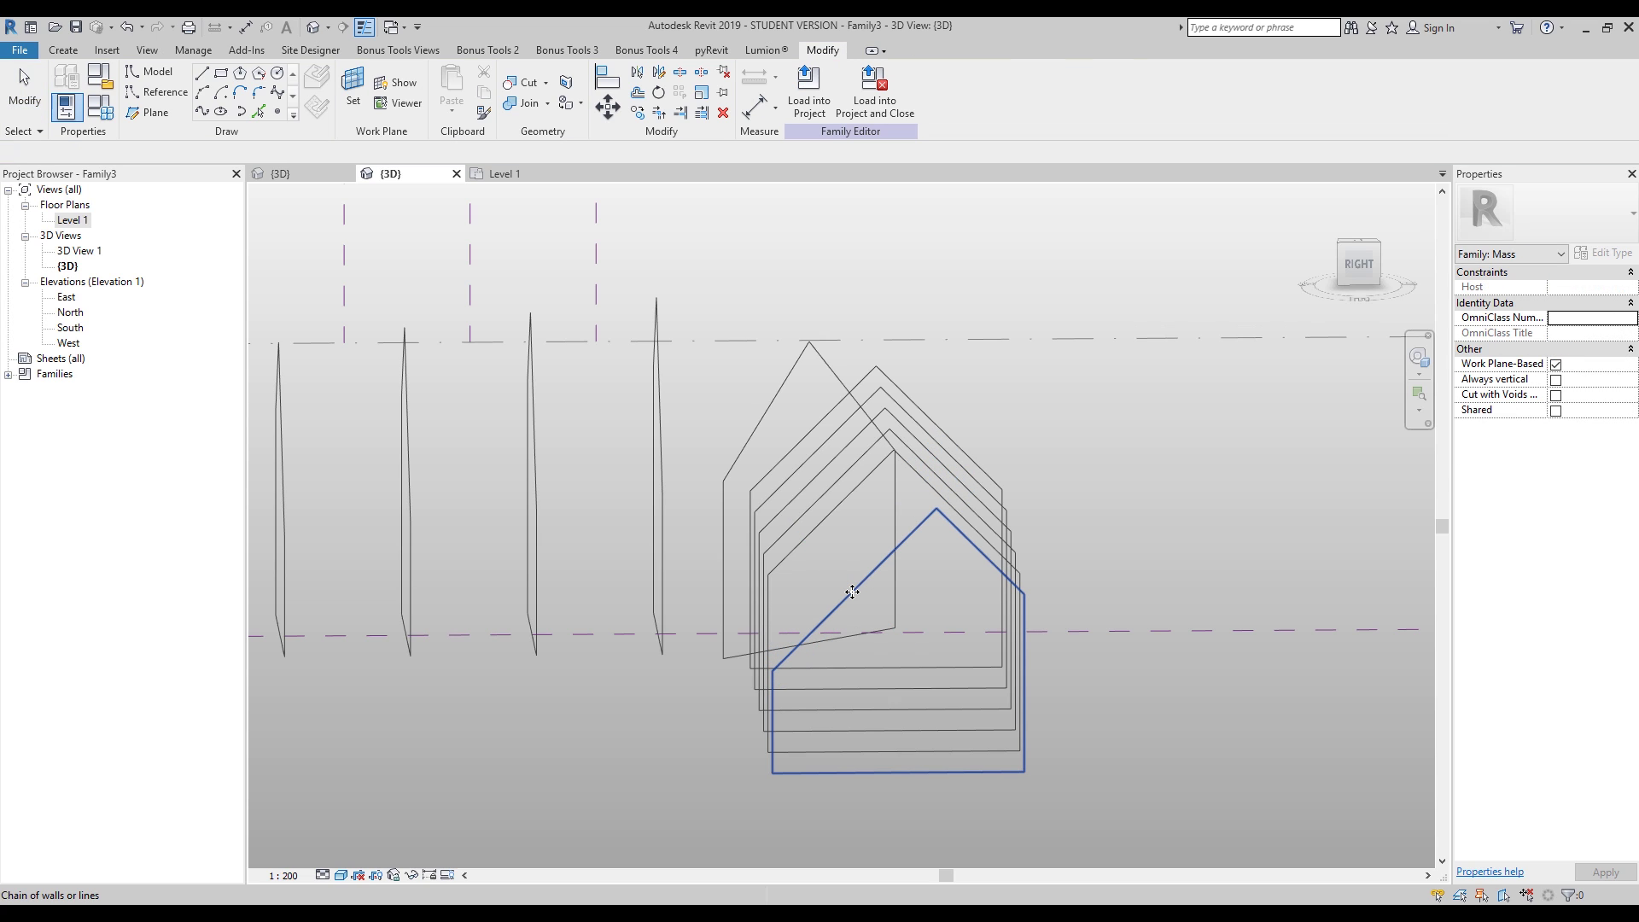
key("a")
key("l")
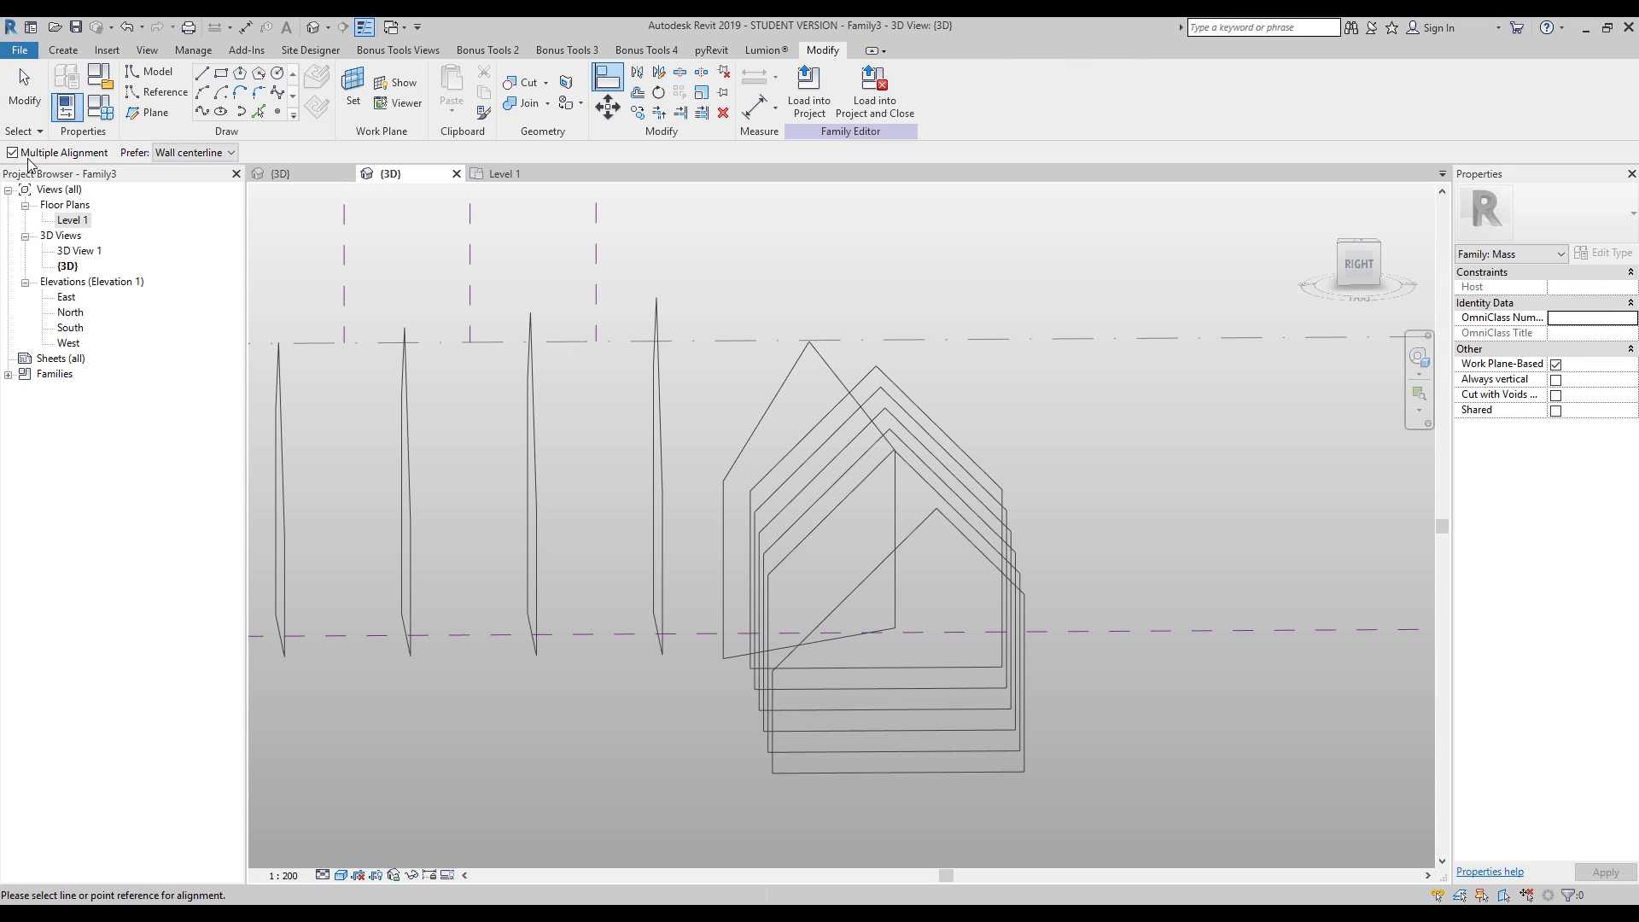
Step: Align four roof slope lines to the picked reference line
middle_click_drag(864, 452, 981, 474, "shift")
left_click(847, 600)
left_click(781, 521)
left_click(736, 490)
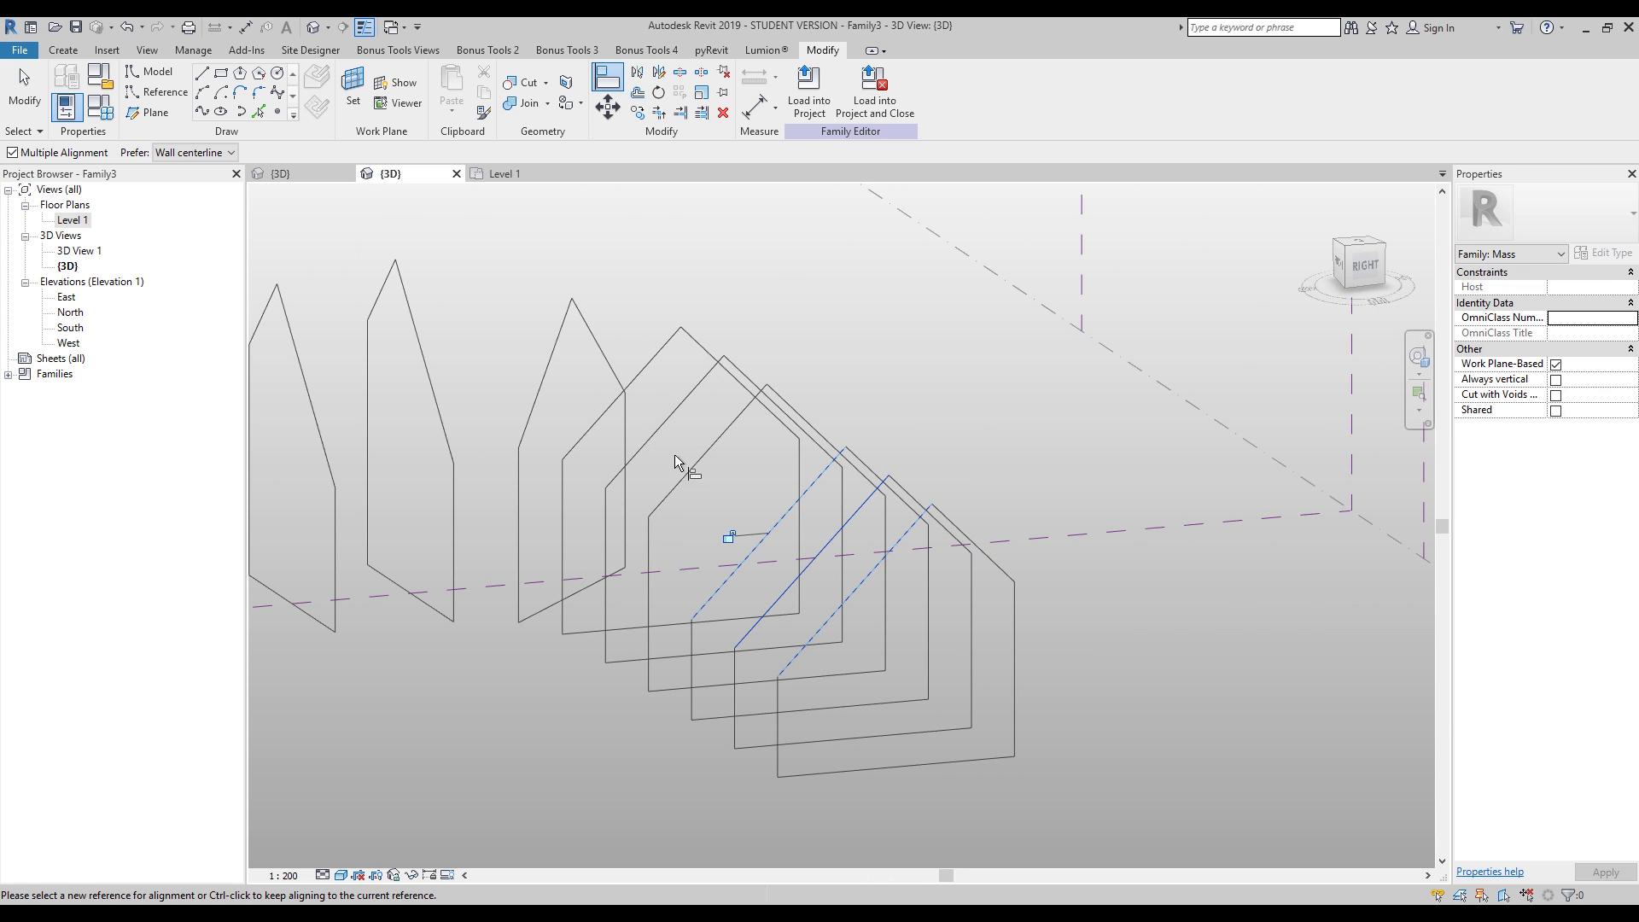
left_click(664, 423)
left_click(650, 364)
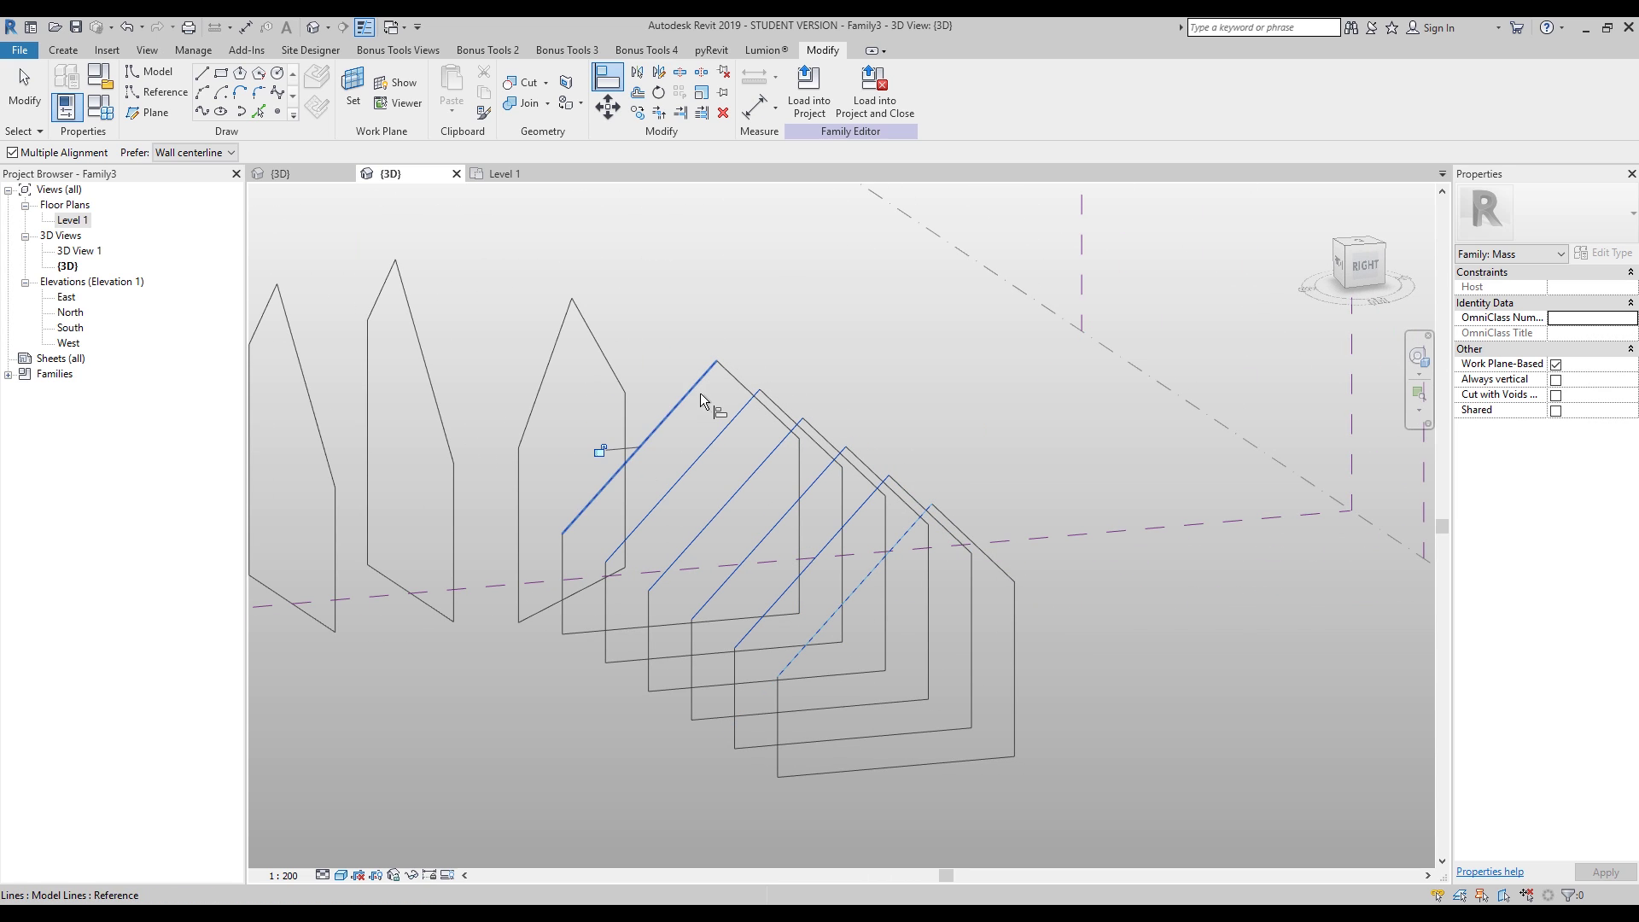
key("Escape")
key("Tab")
Step: Raise the first house's two roof lines by 400
middle_click_drag(794, 570, 1026, 444, "shift")
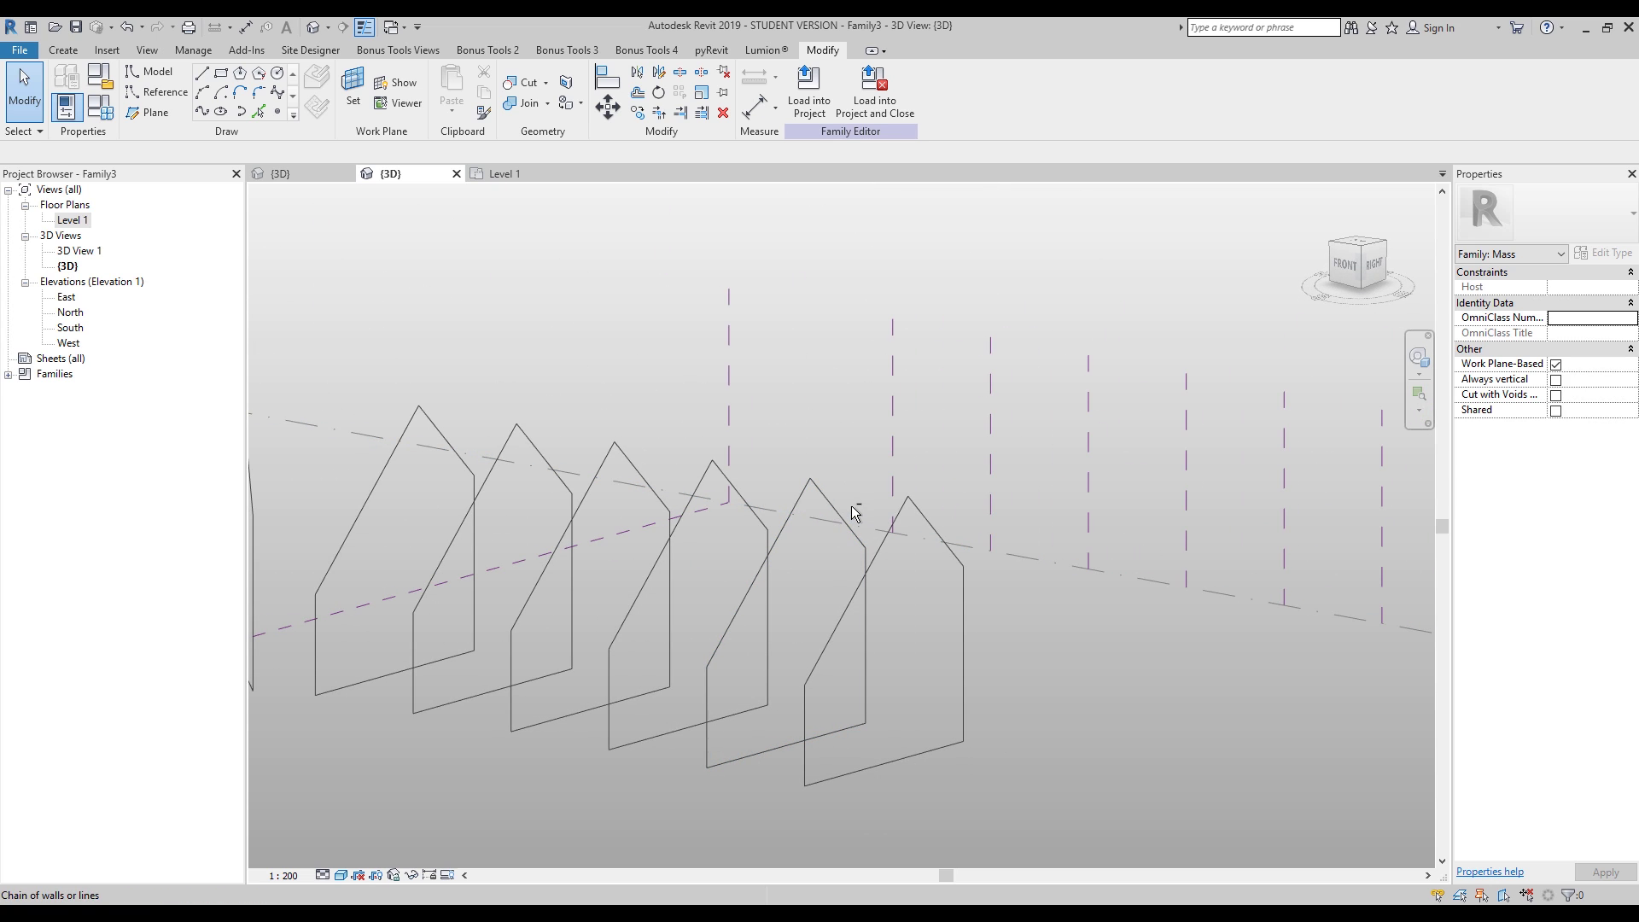
middle_click_drag(792, 536, 831, 463, "shift")
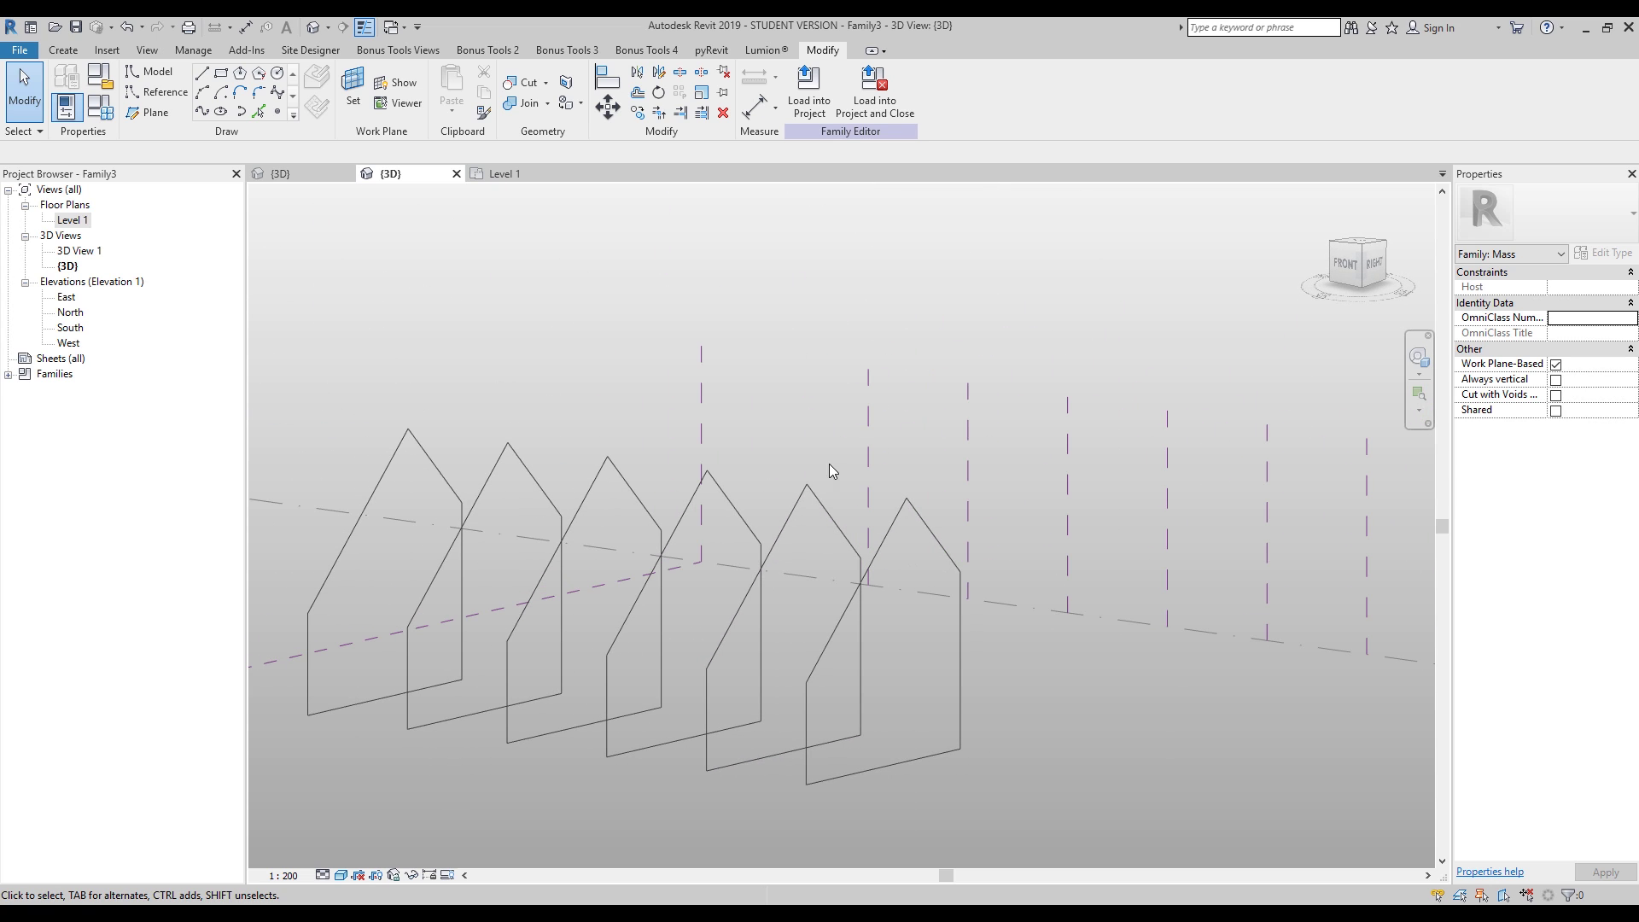
left_click_drag(830, 463, 799, 507)
key("v")
left_click(707, 771)
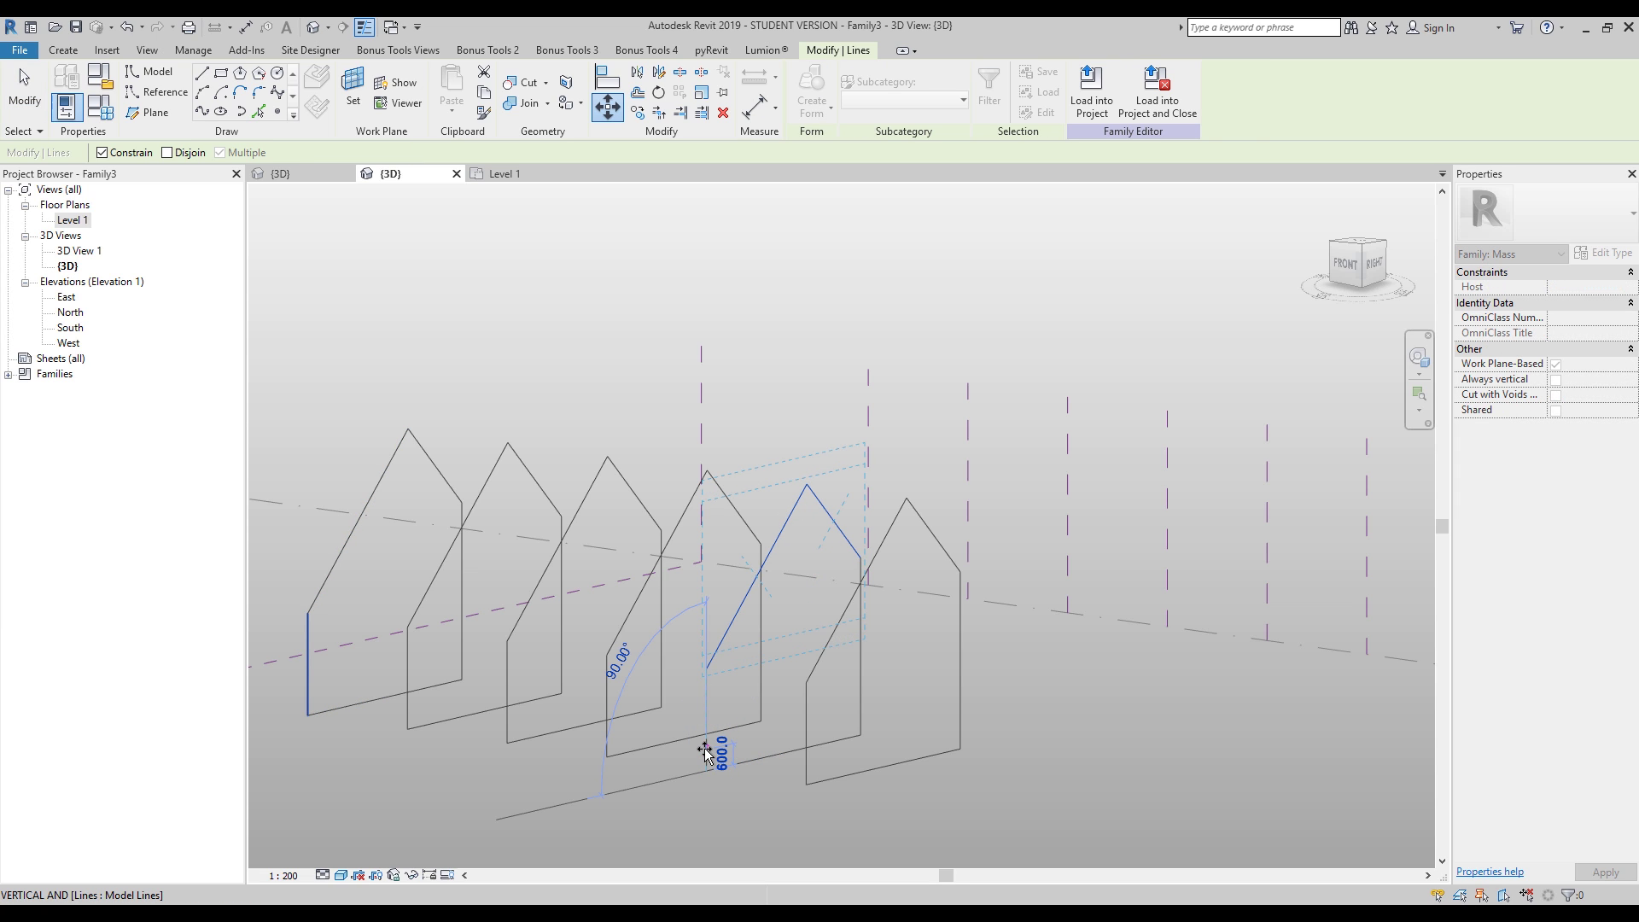
type("400")
key("Return")
key("Escape")
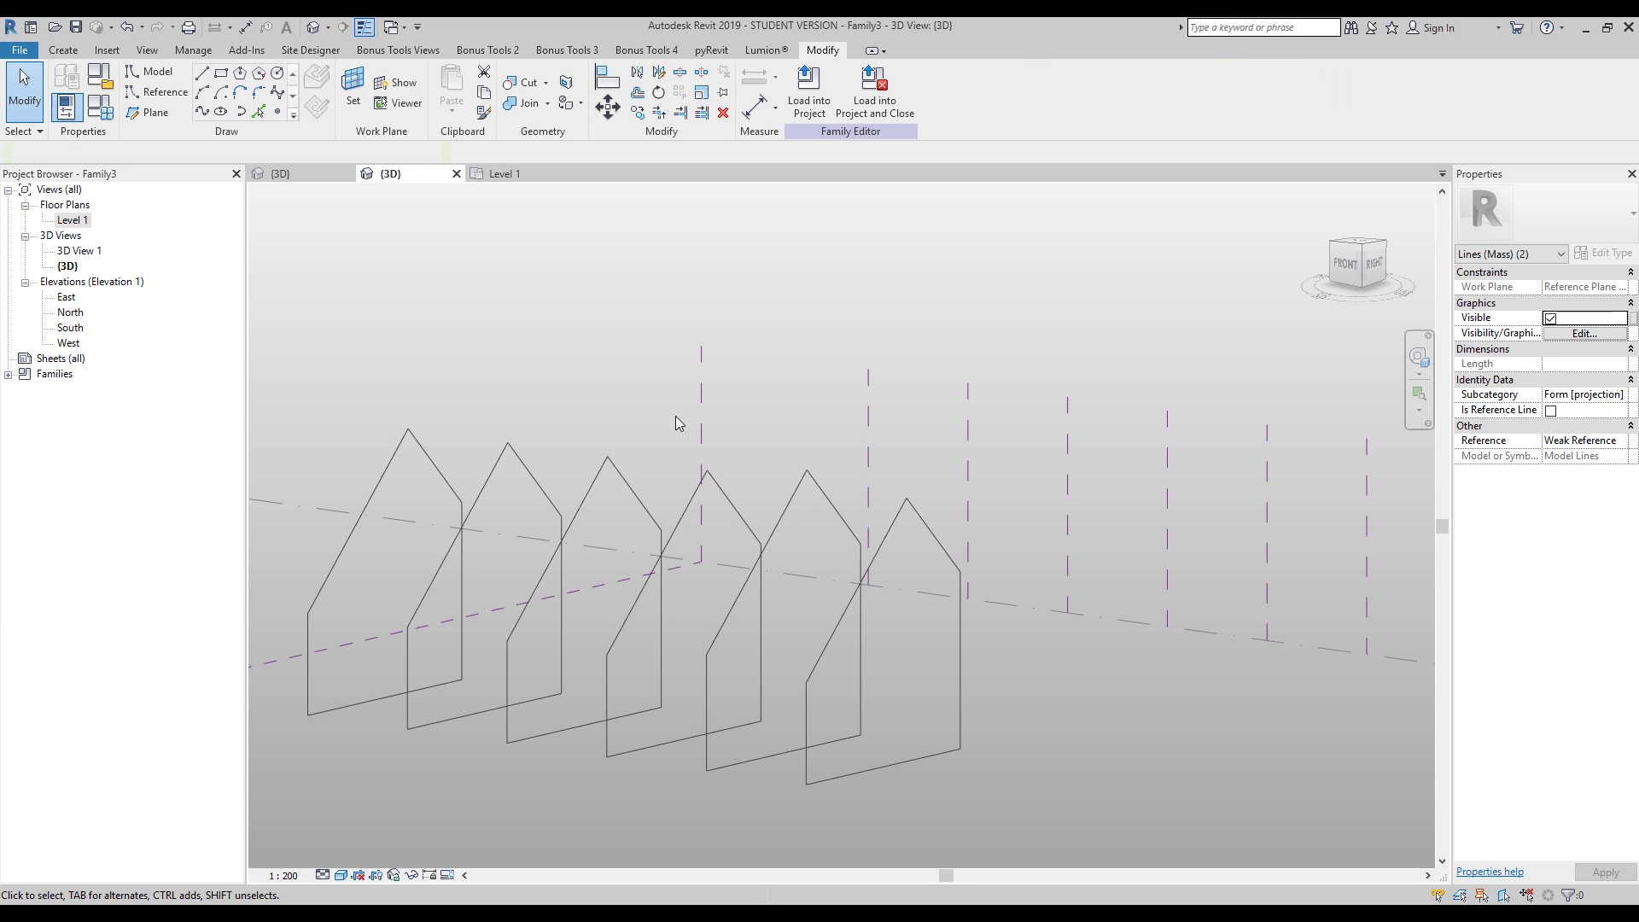
Step: Raise the next house's roof lines by 800
mouse_move(724, 478)
middle_mouse_down("shift")
mouse_move(762, 495)
mouse_move(698, 466)
middle_mouse_up("shift")
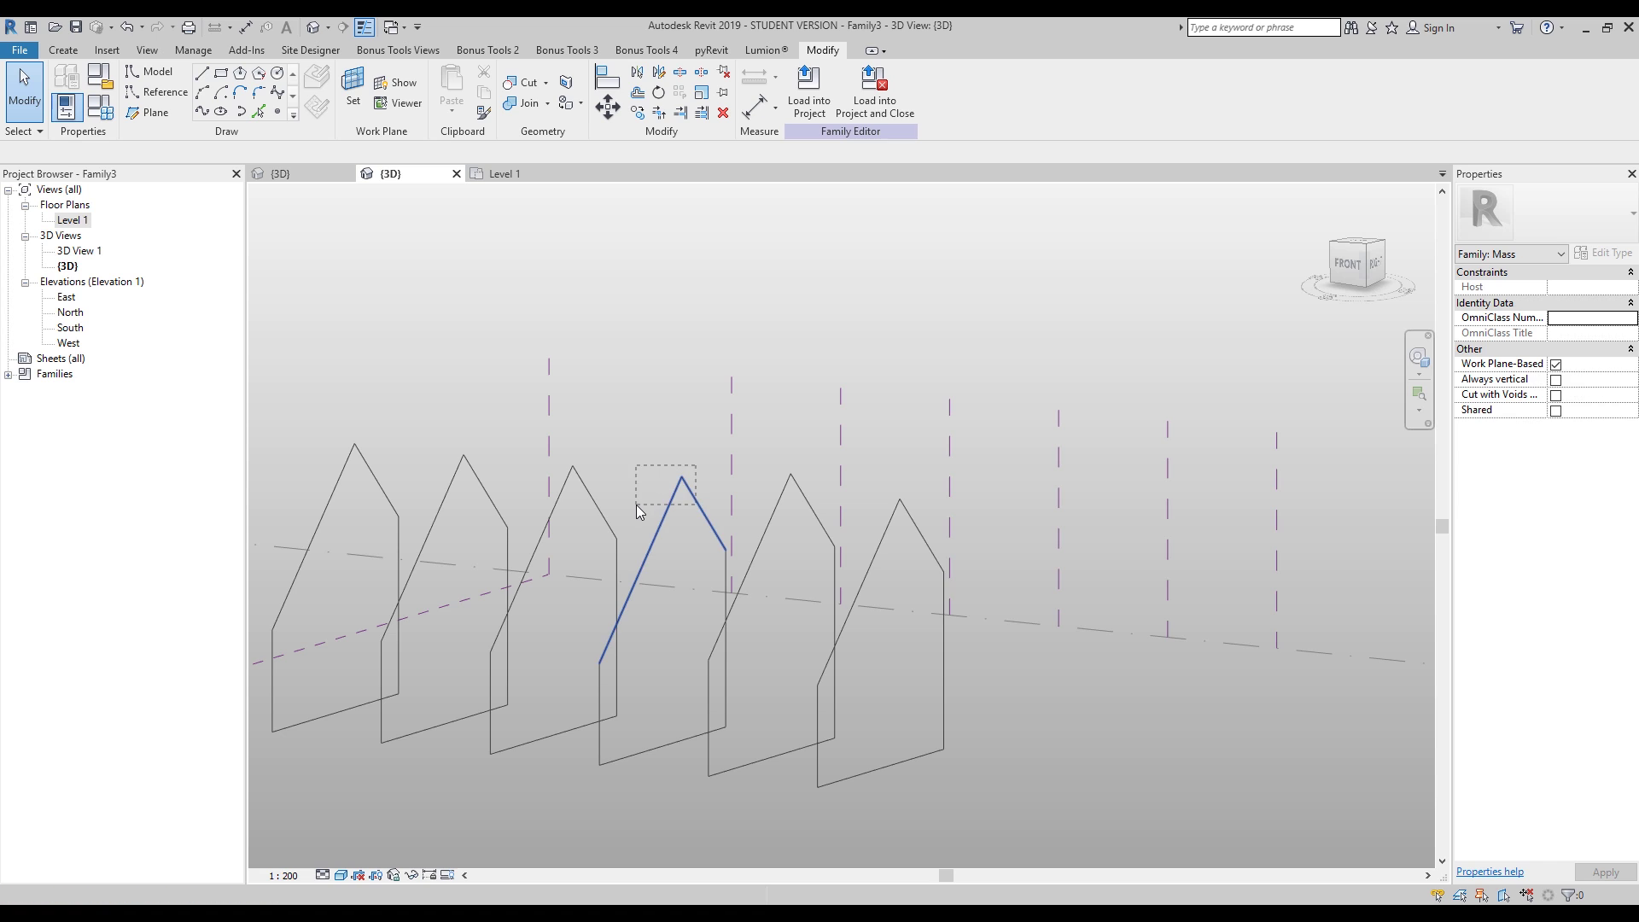
left_click_drag(637, 505, 636, 505)
key("m")
key("v")
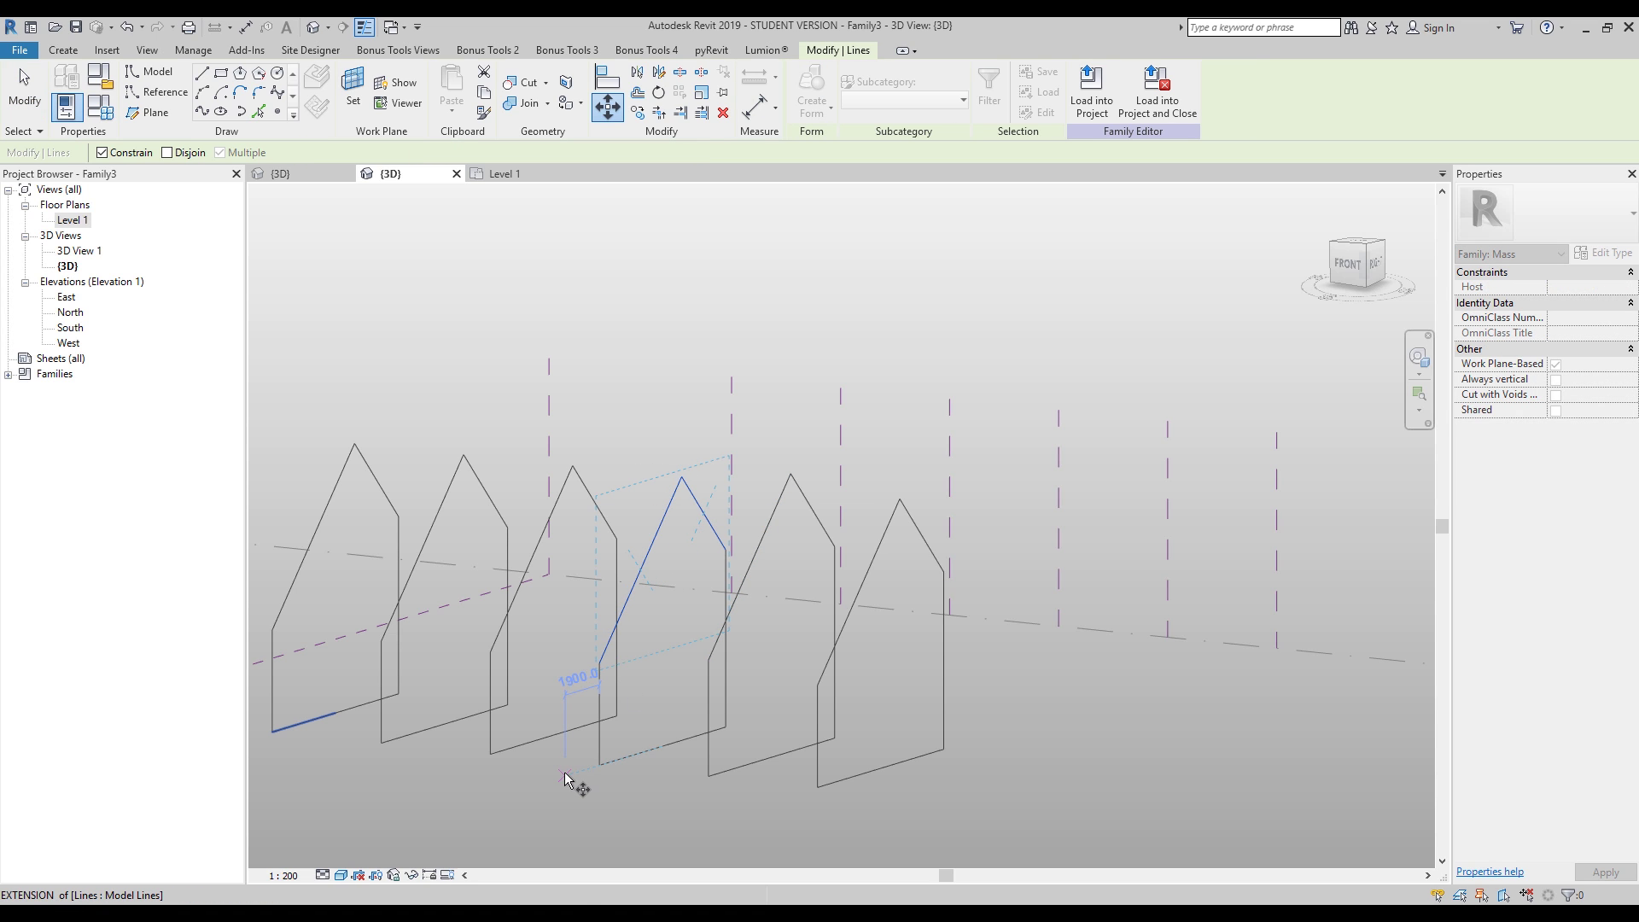
left_click(601, 765)
type("800")
key("Return")
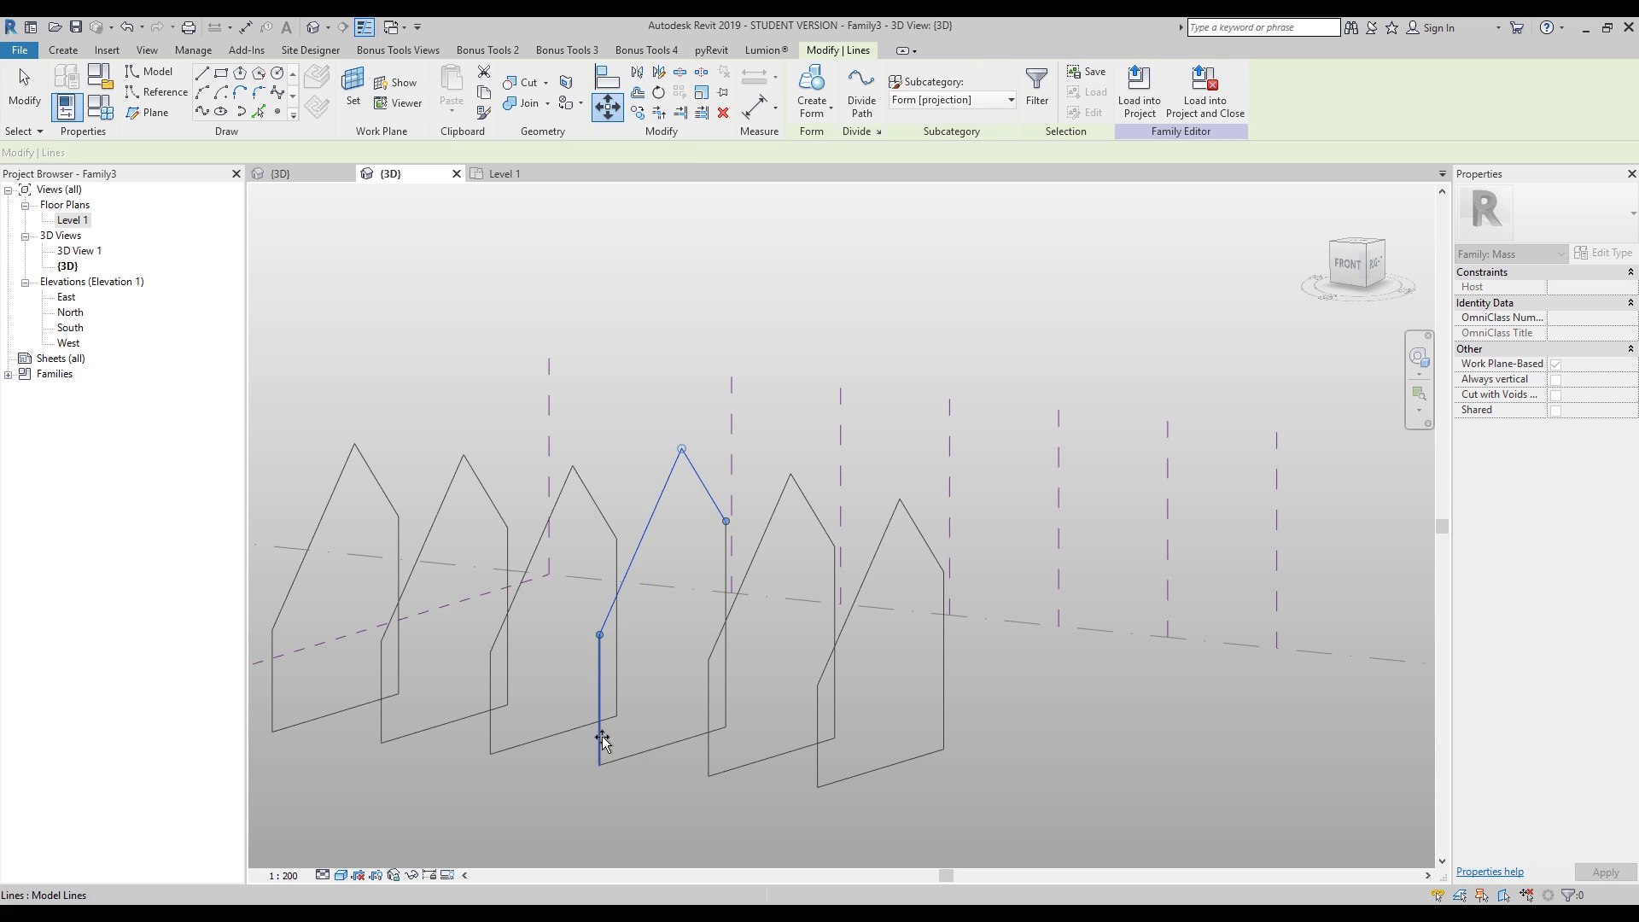
key("Escape")
Step: Raise the third house's roof lines by 1200
left_click_drag(611, 449, 561, 484)
key("m")
key("v")
left_click(566, 452)
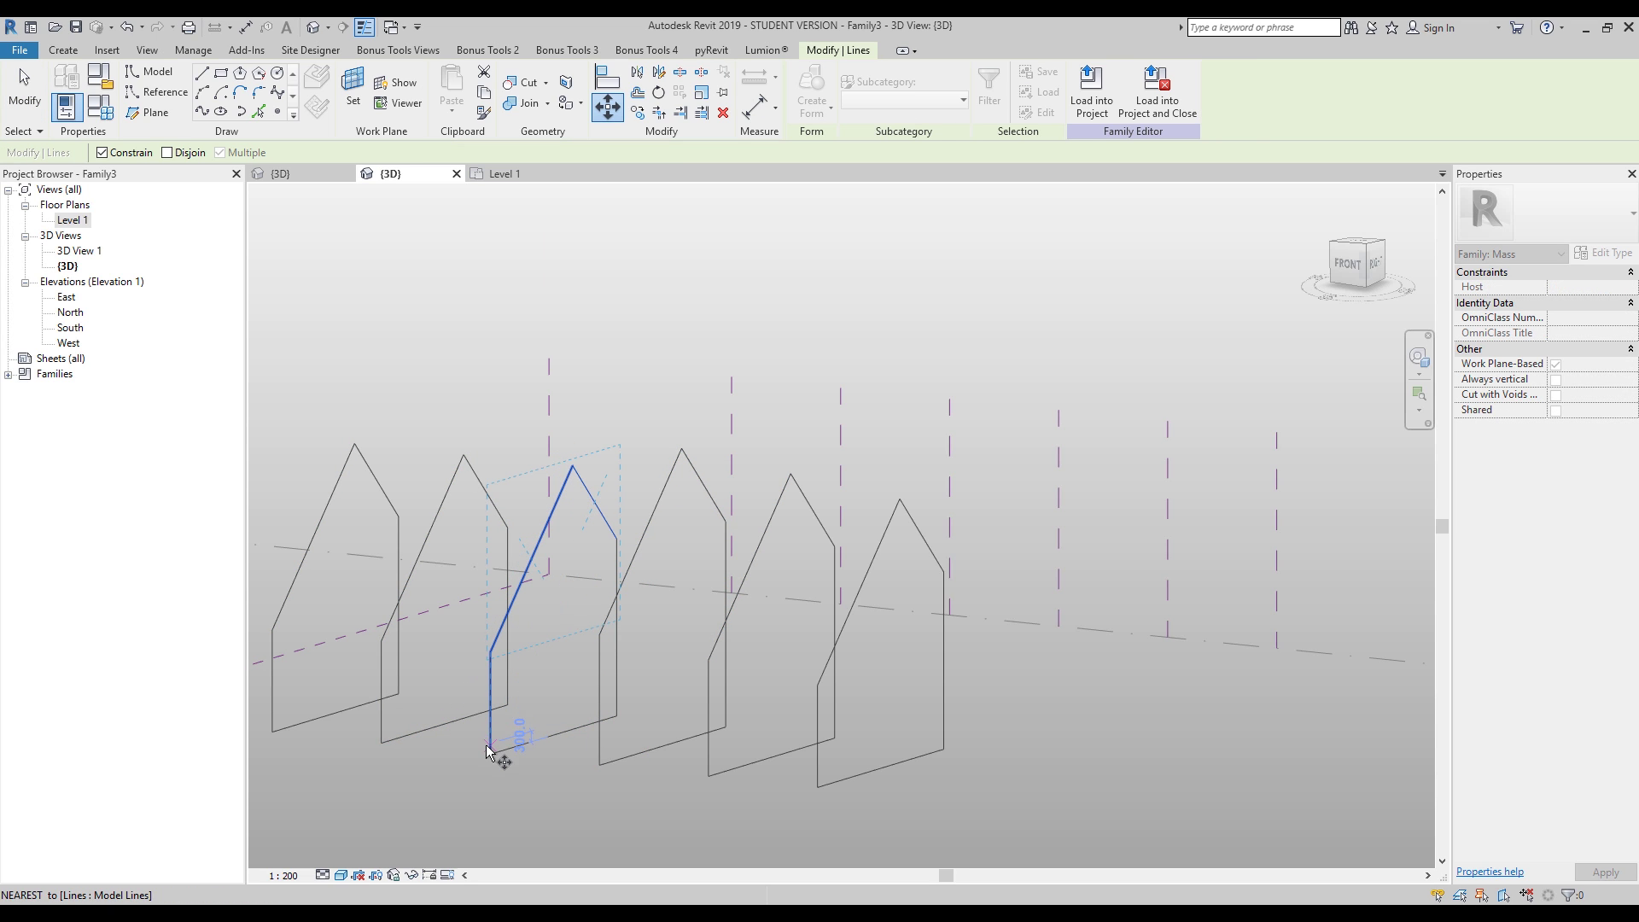
type("12")
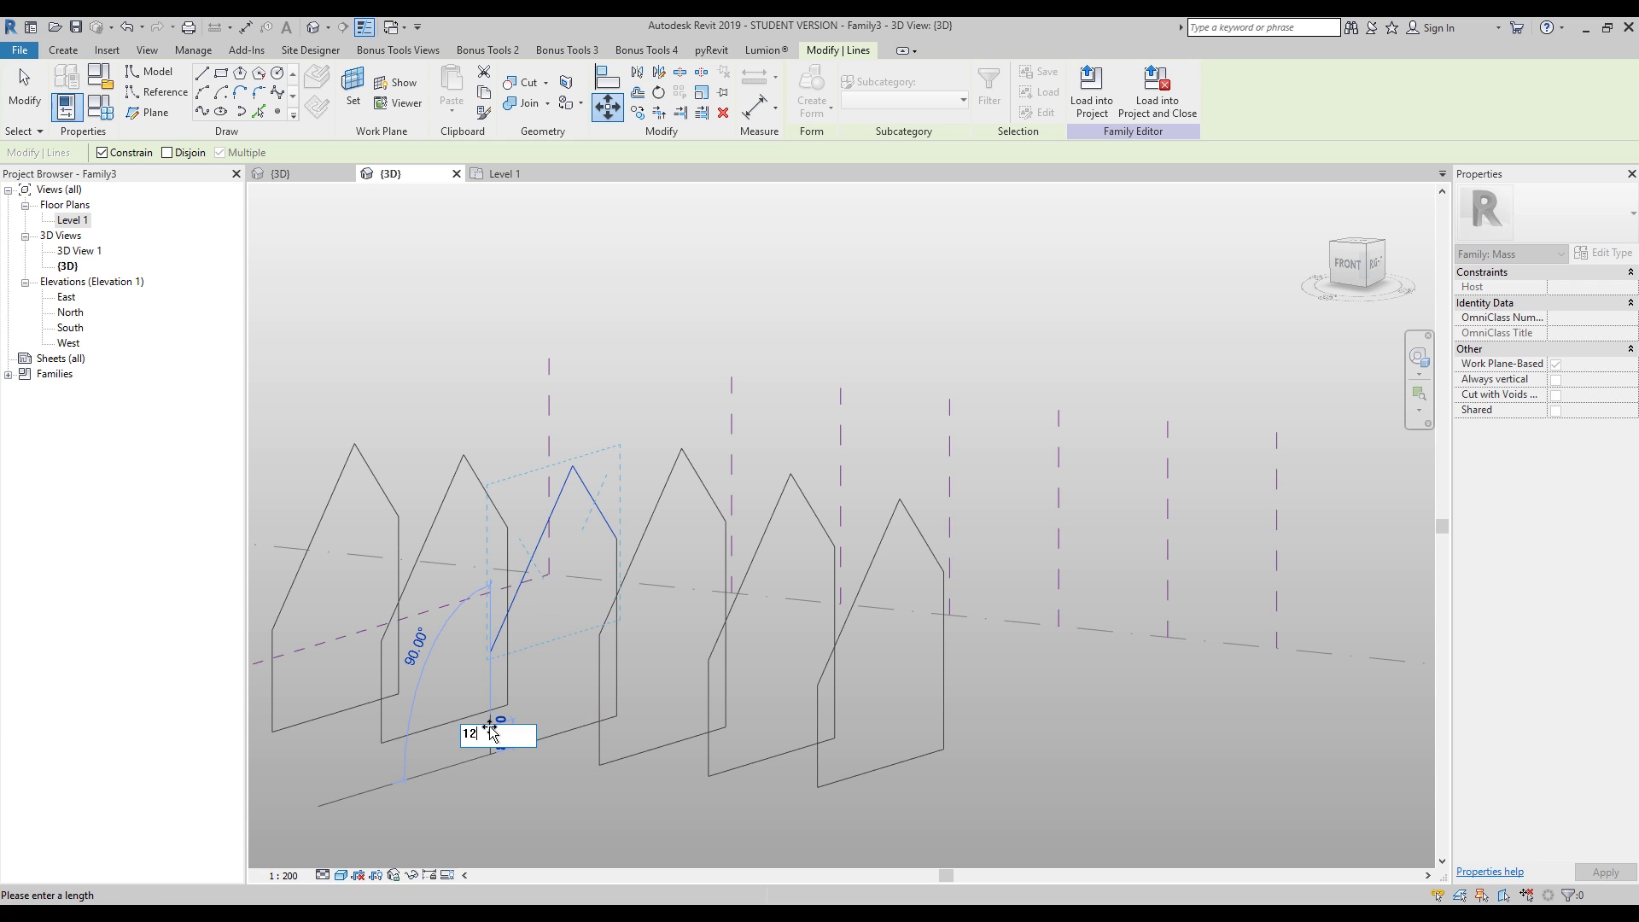
key("Return")
left_click(310, 484)
Step: Move the following house's roof peak lines up by 1600
left_click_drag(506, 417, 444, 489)
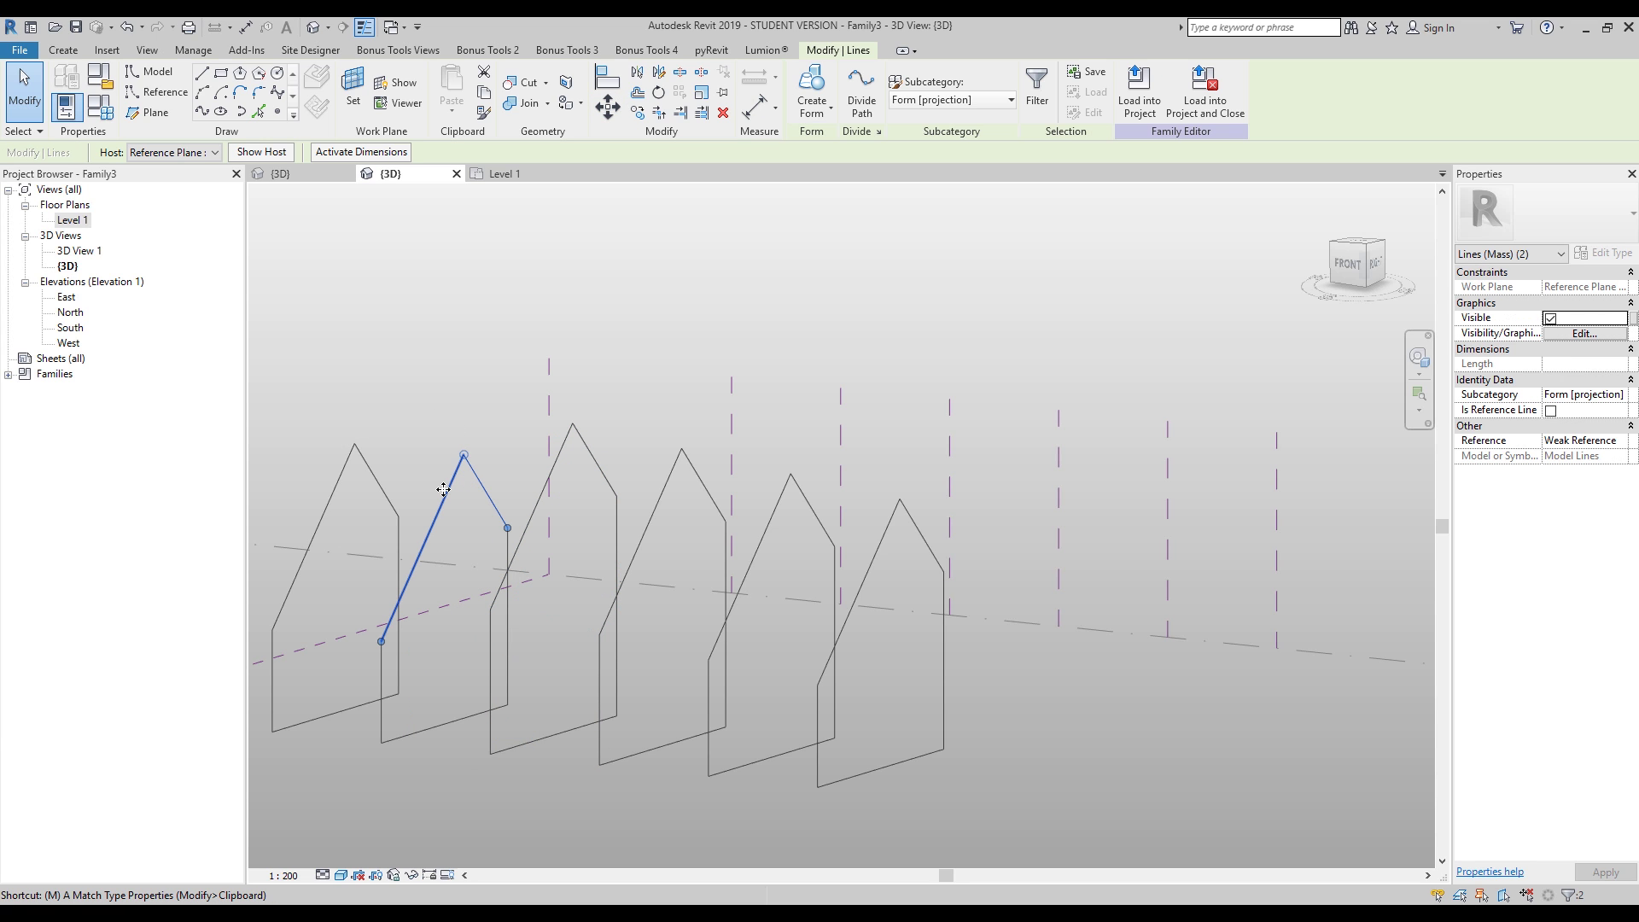
key("m")
key("v")
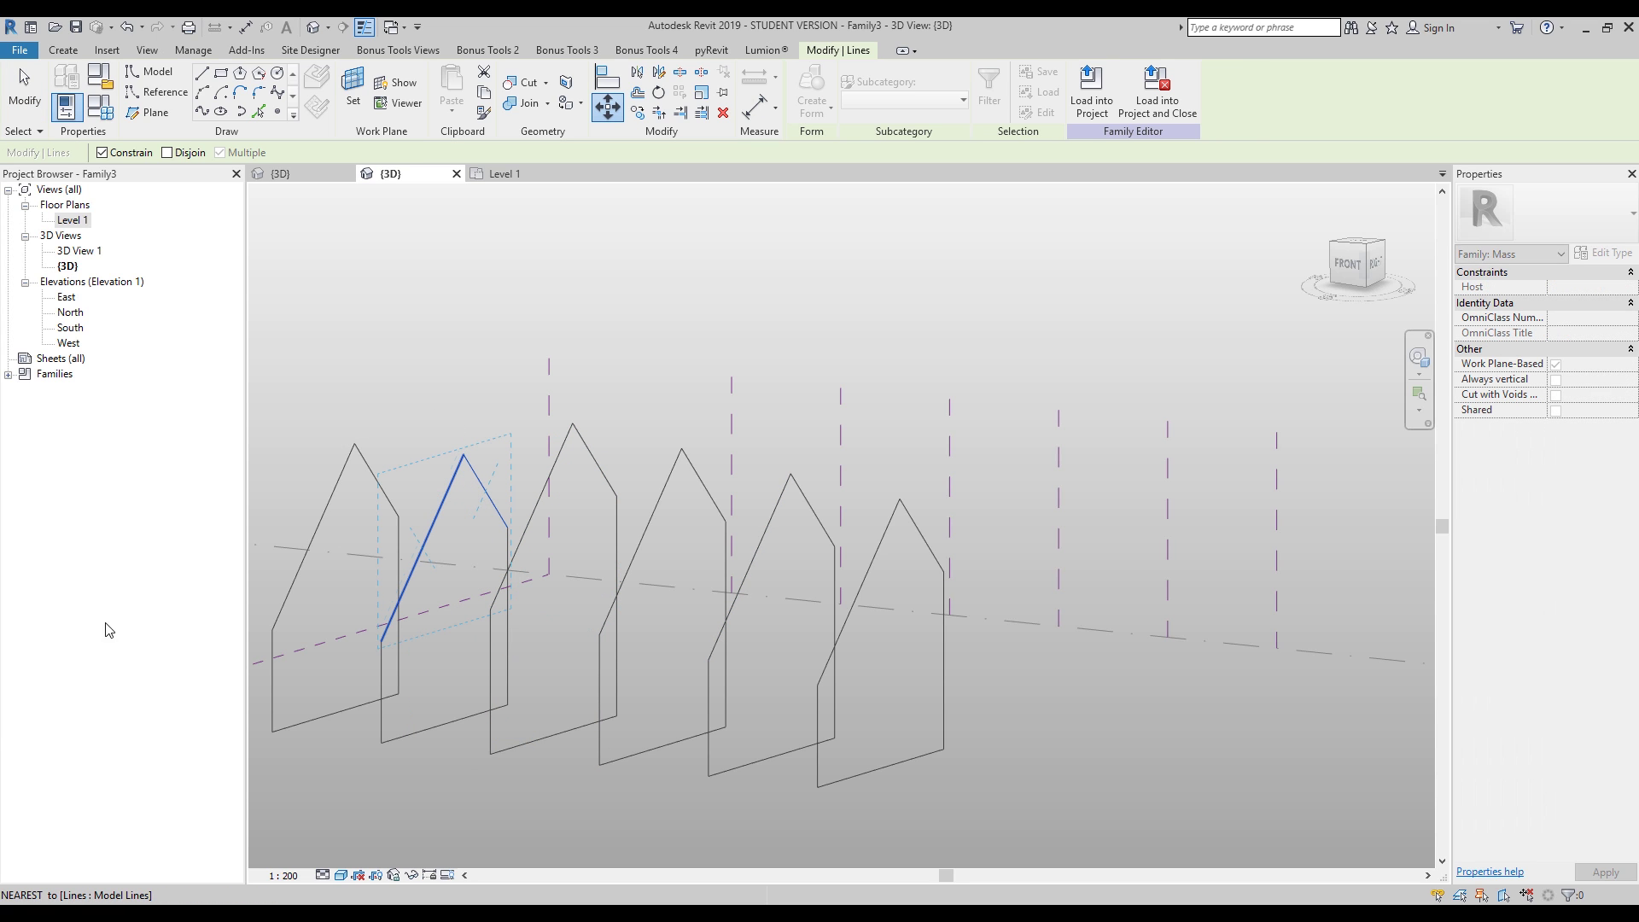
left_click(380, 745)
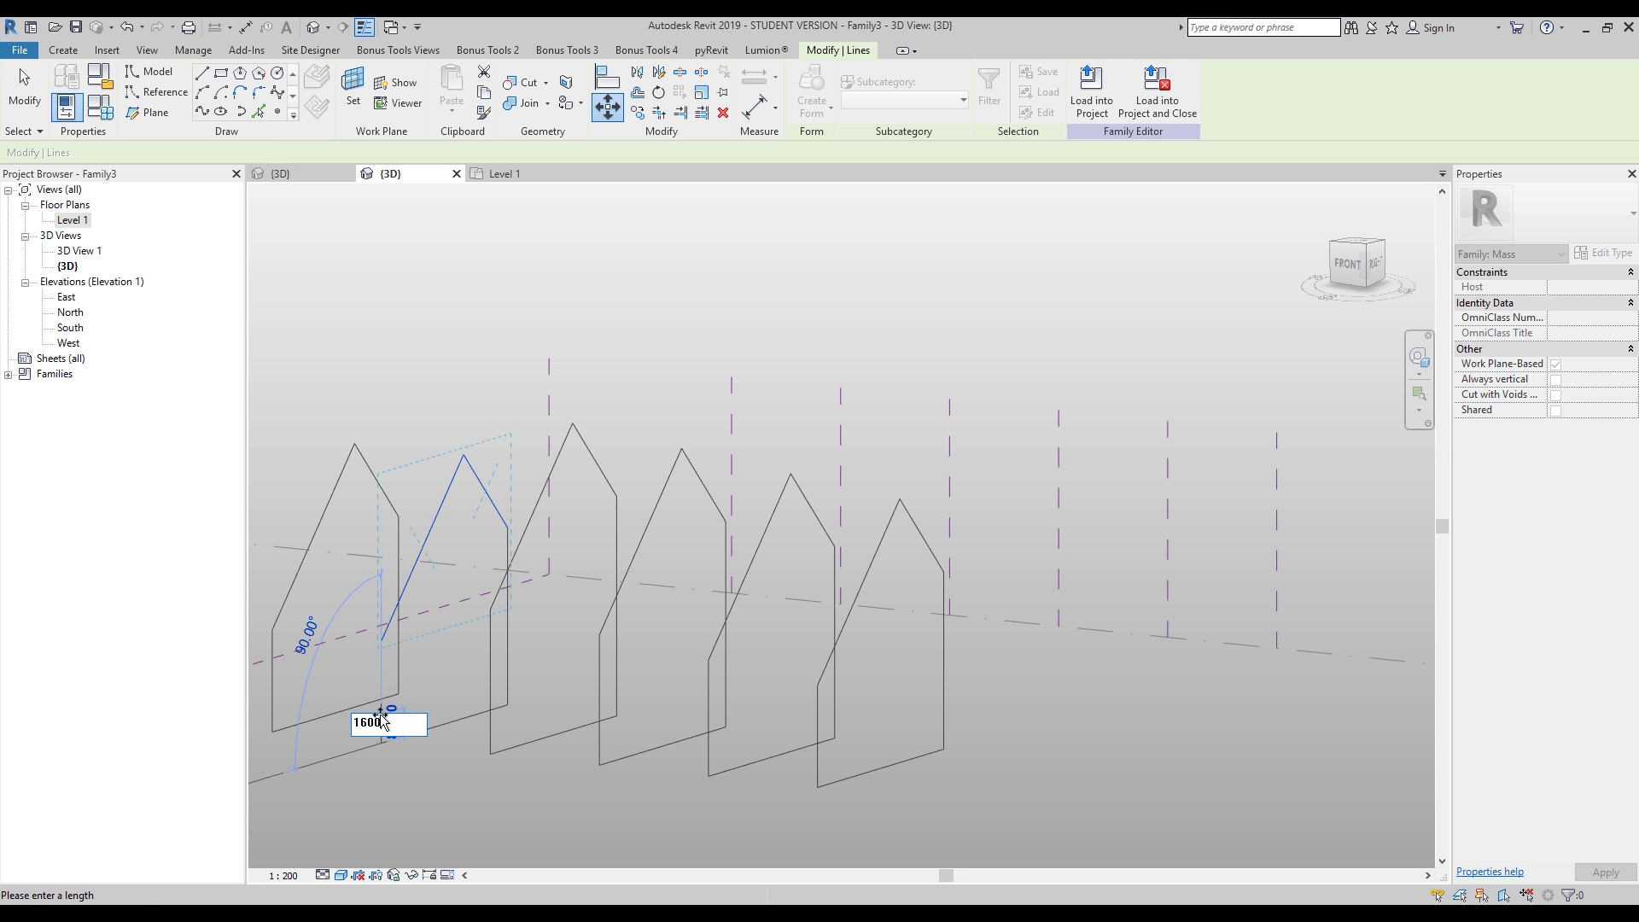
key("Return")
middle_click_drag(483, 618, 746, 570)
key("Escape")
Step: Raise the next house's roof apex lines by 2000
left_click_drag(636, 378, 599, 411)
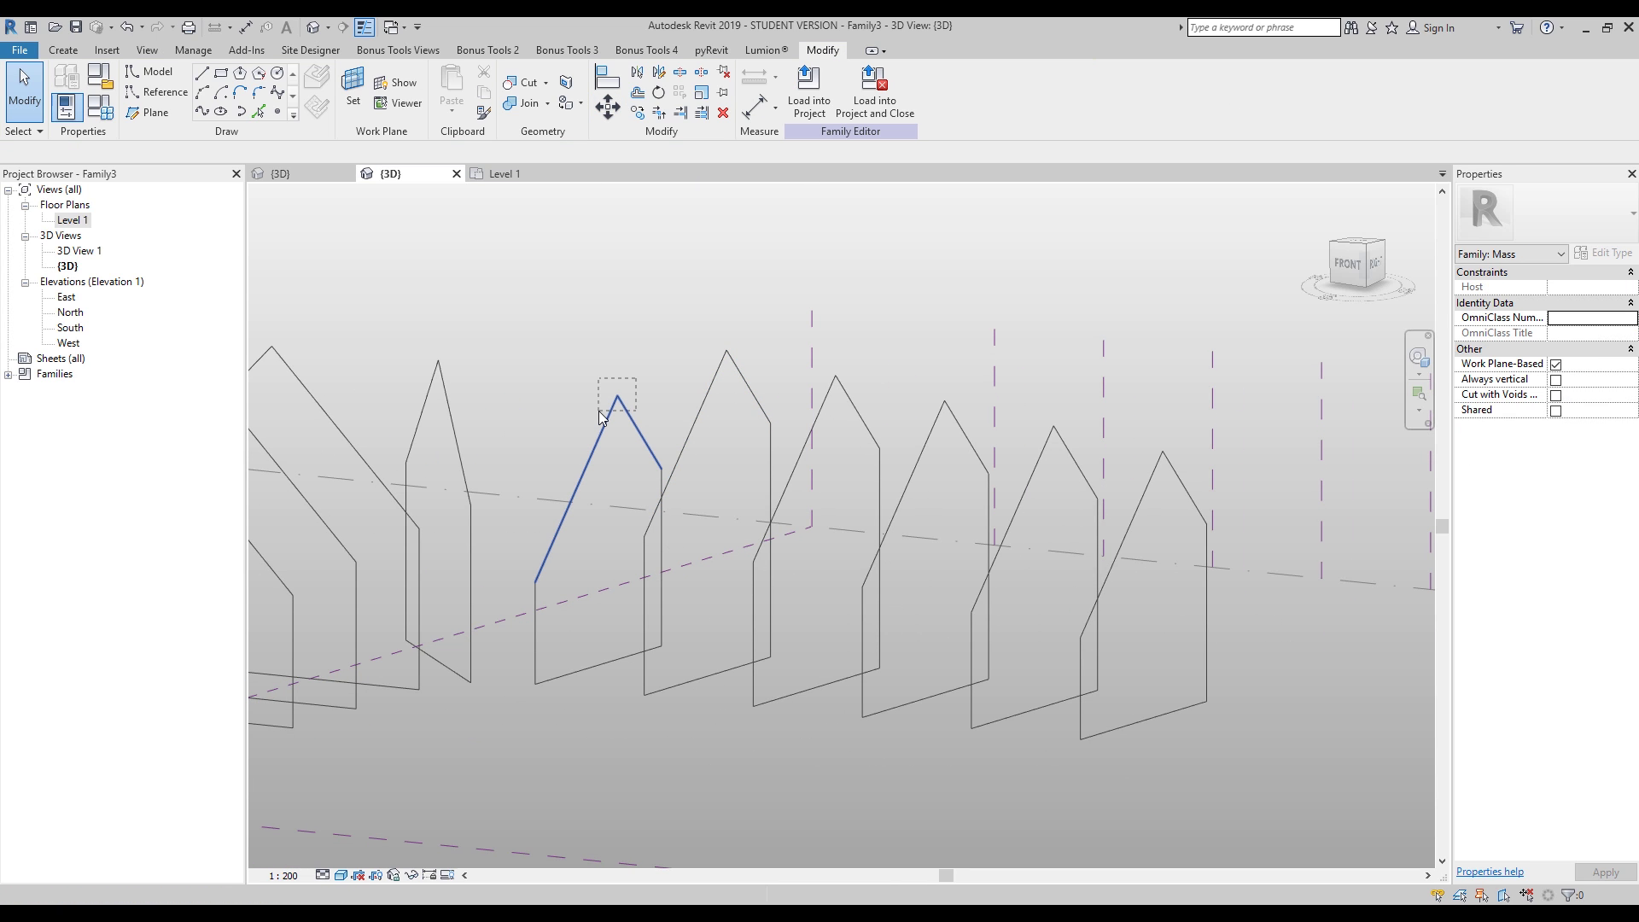
left_click(602, 418)
key("m")
key("v")
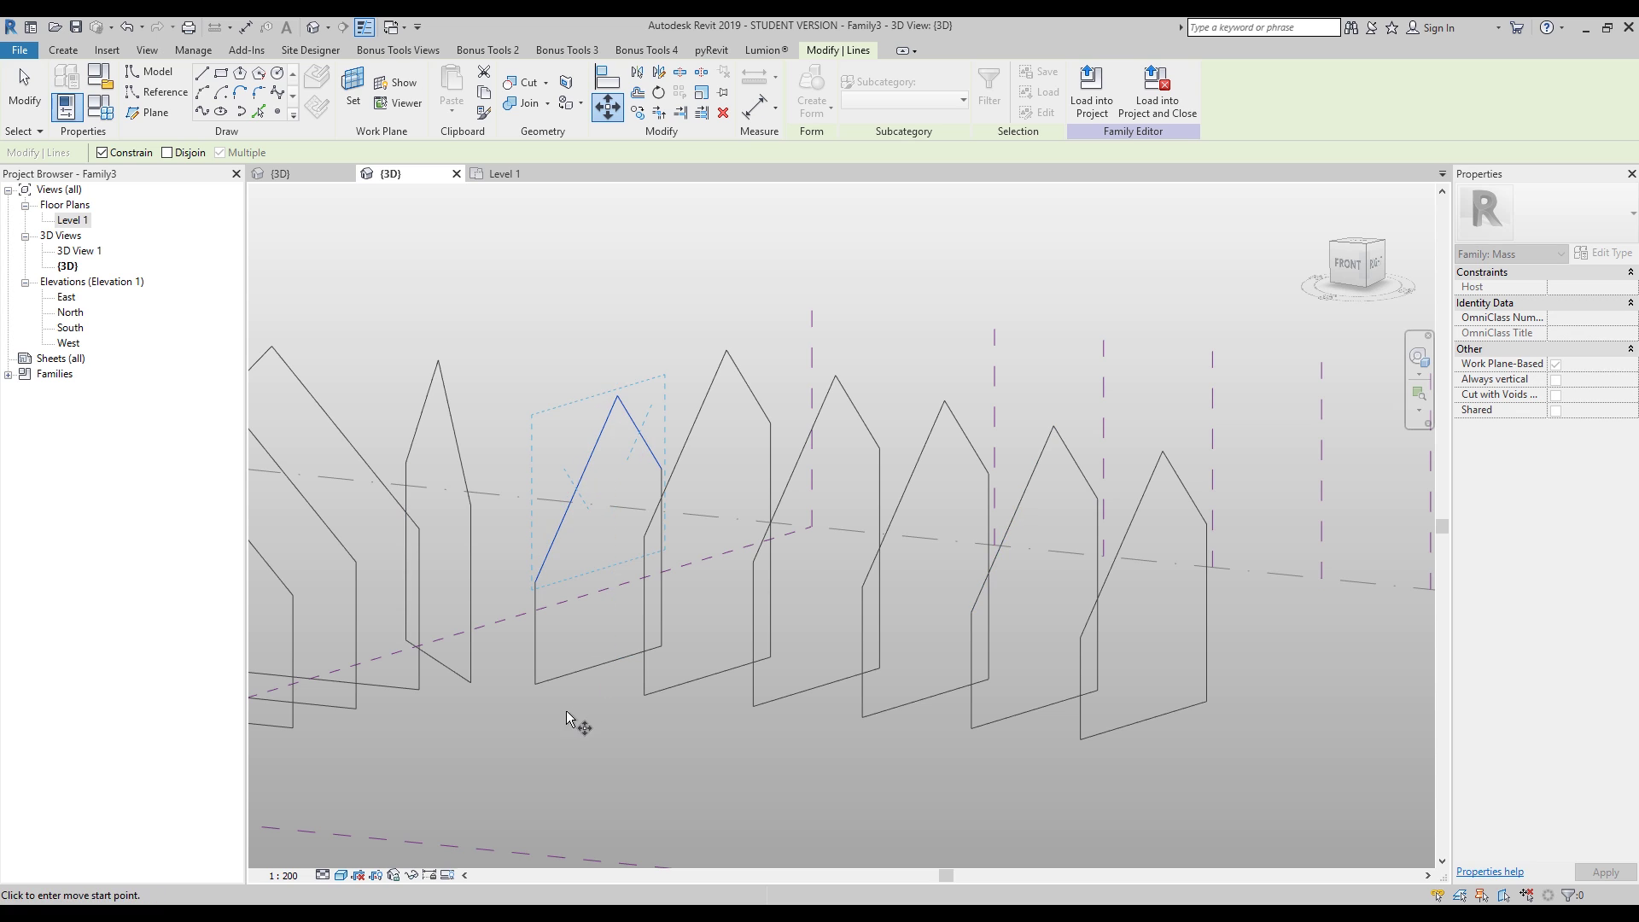
left_click(537, 685)
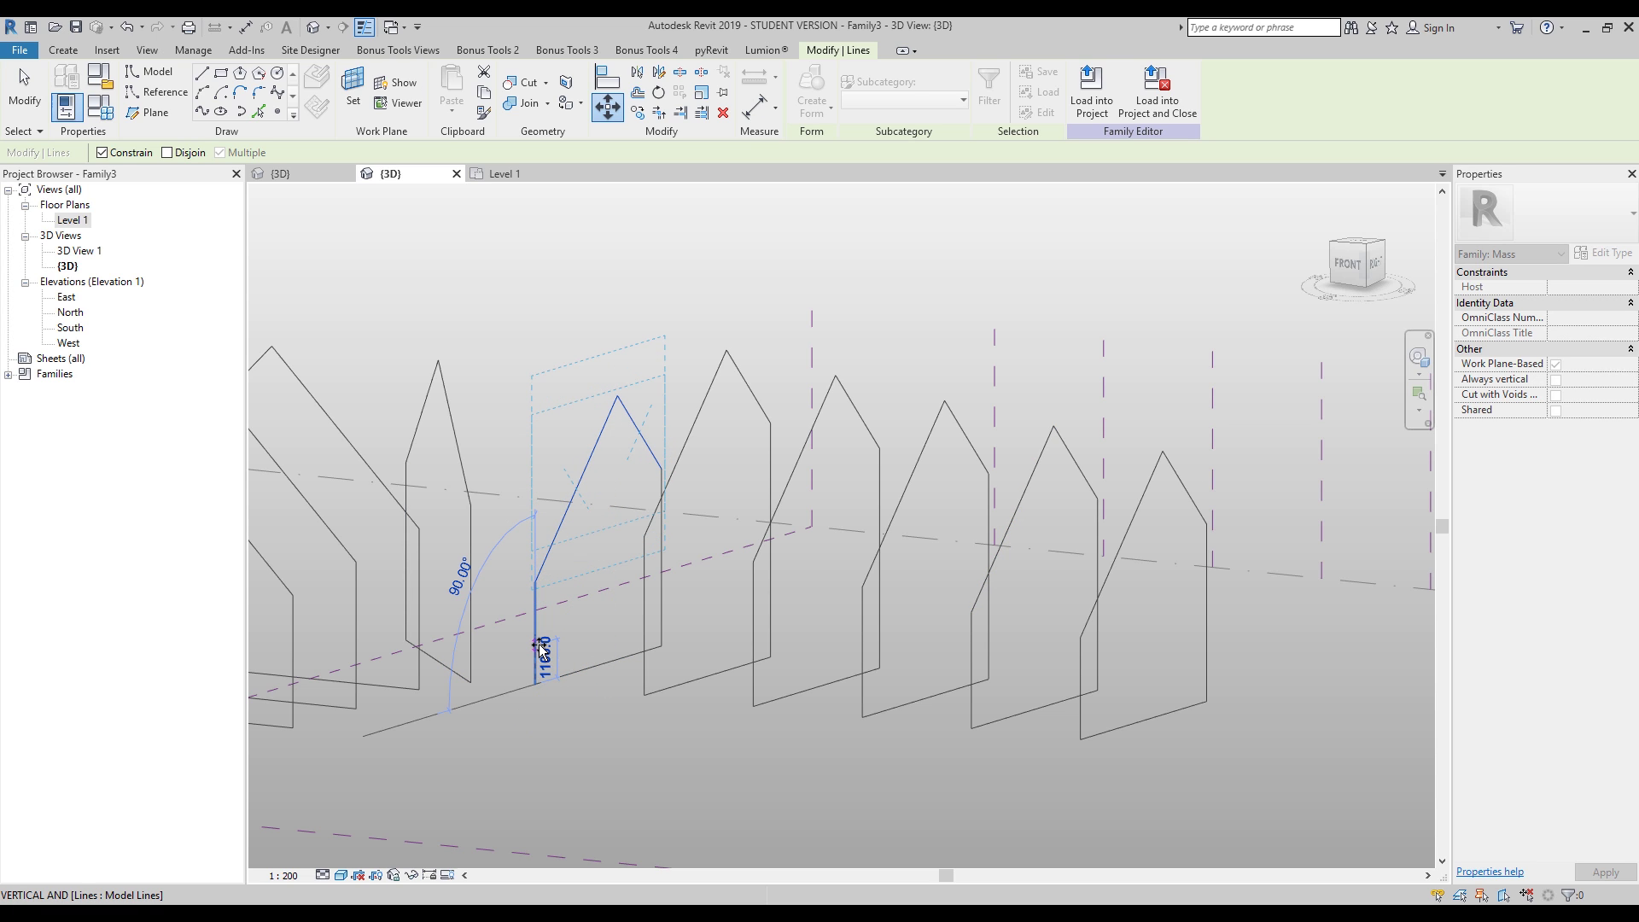
type("20")
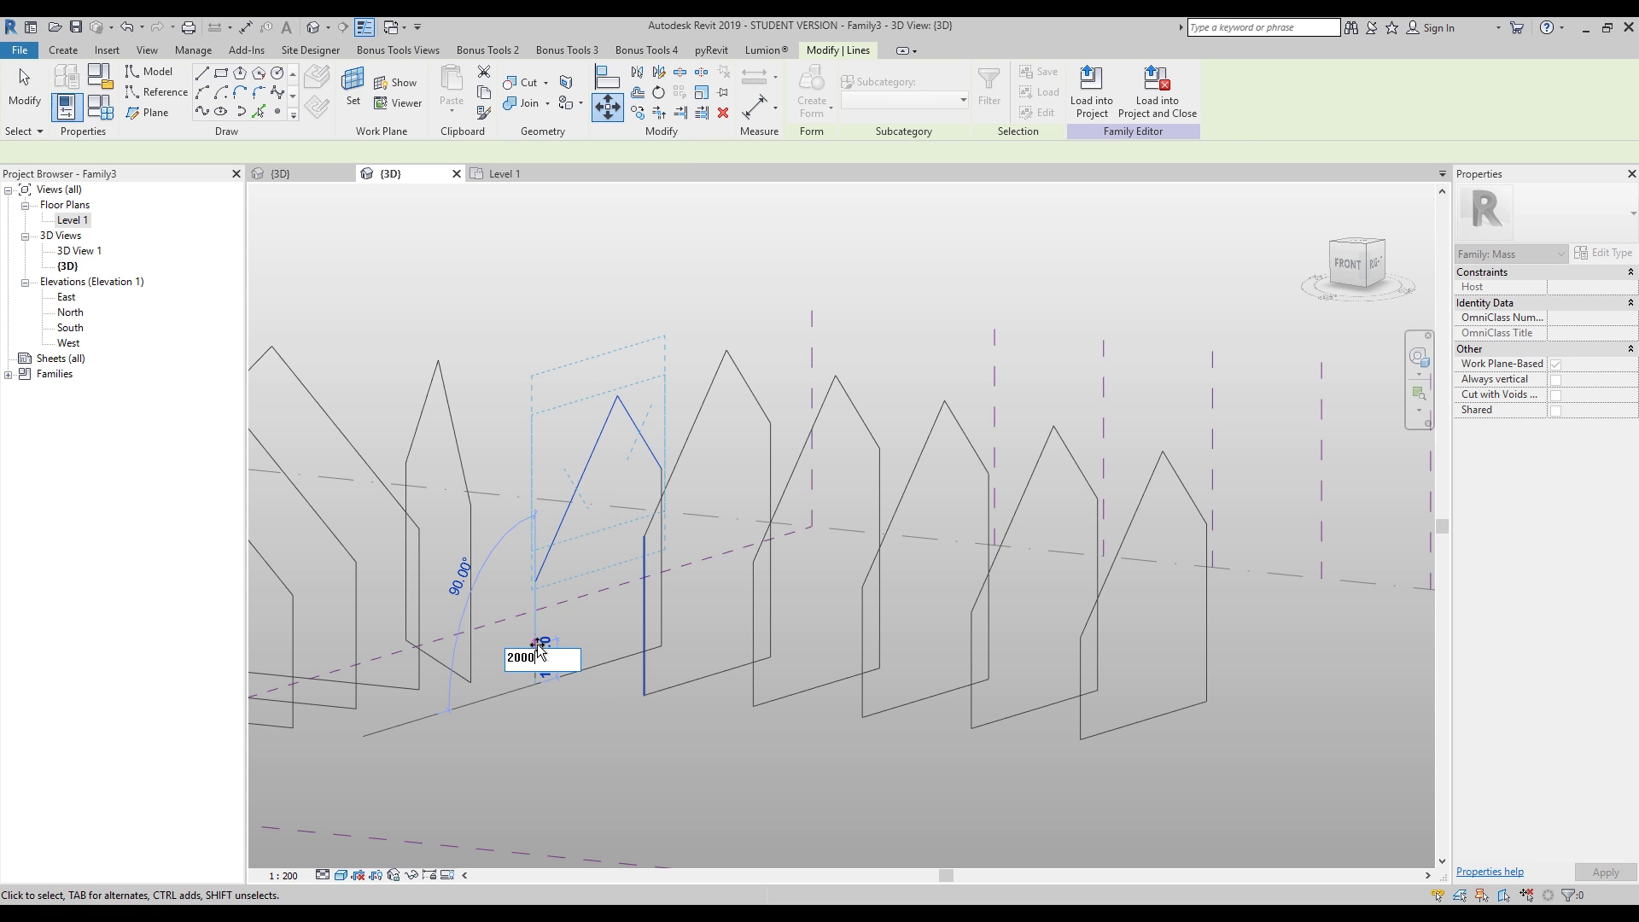
type("00")
key("Return")
Step: Move another house's two peak lines straight up by 2000
middle_click_drag(792, 507, 764, 440, "shift")
left_click_drag(688, 485, 683, 485)
left_click(688, 770)
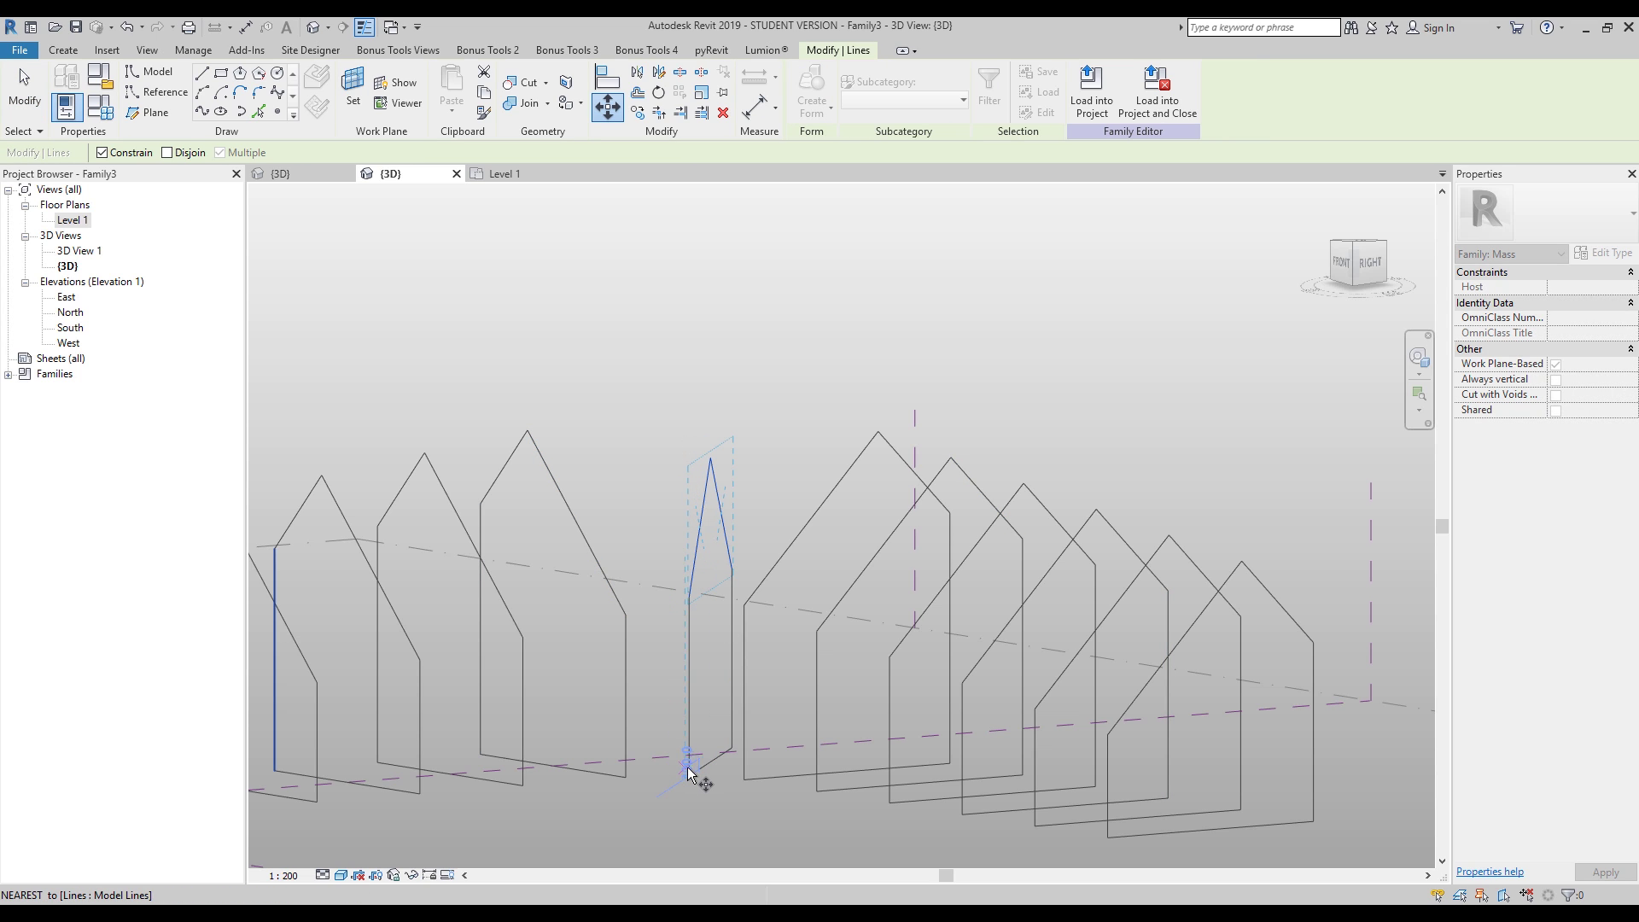
left_click_drag(689, 780, 693, 664)
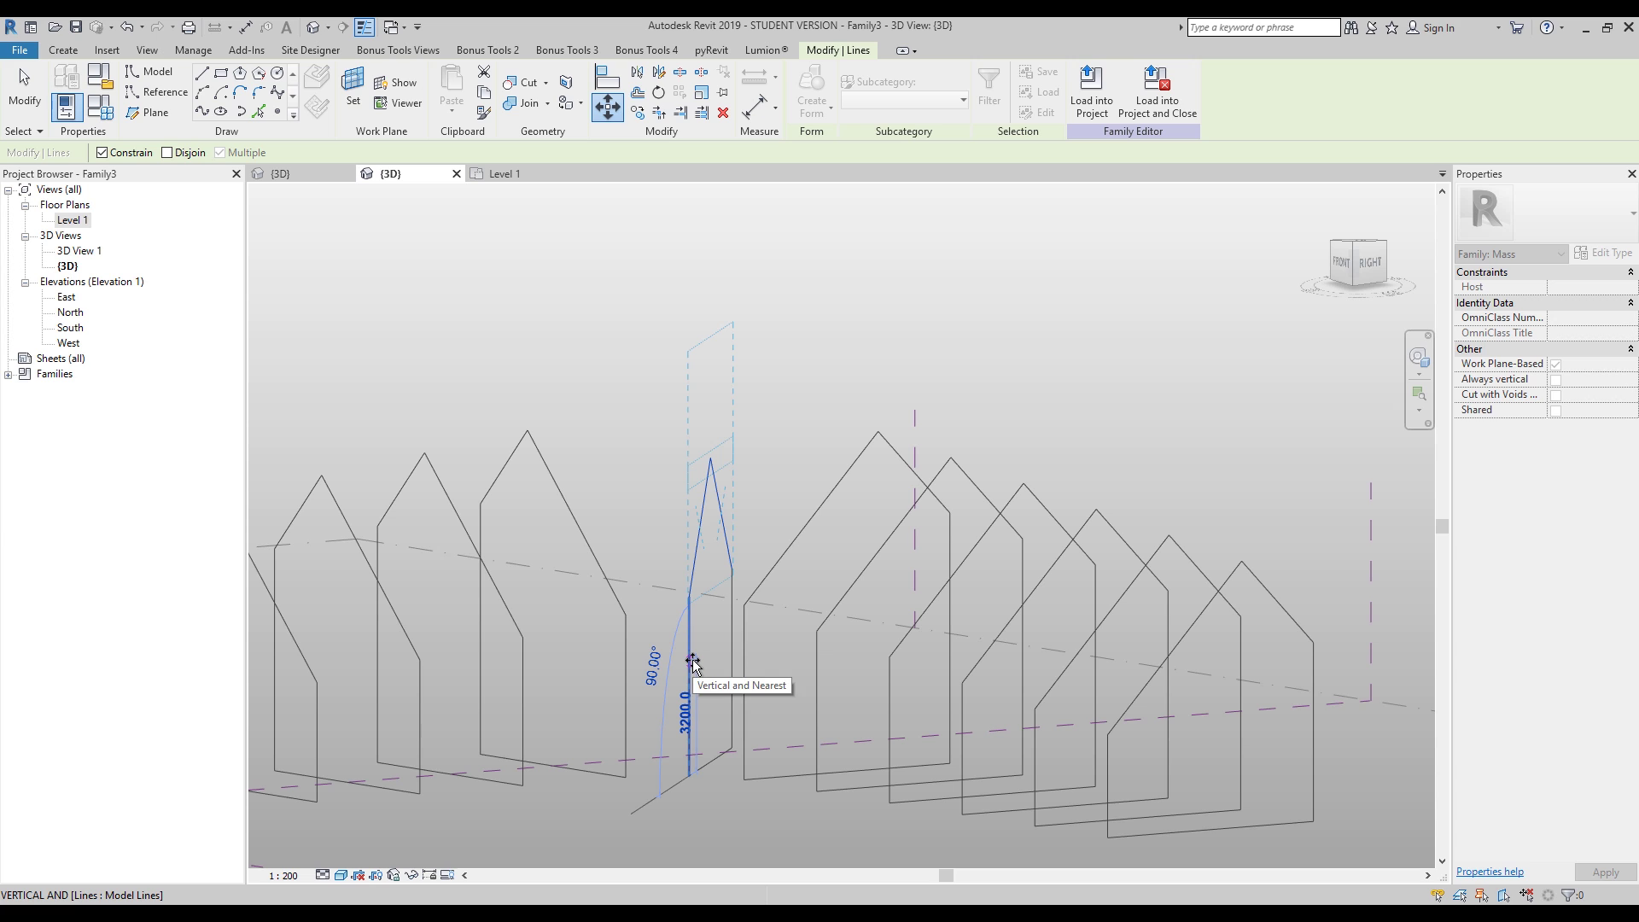
type("2000")
key("Return")
middle_click_drag(693, 664, 822, 509, "shift")
left_click(738, 455)
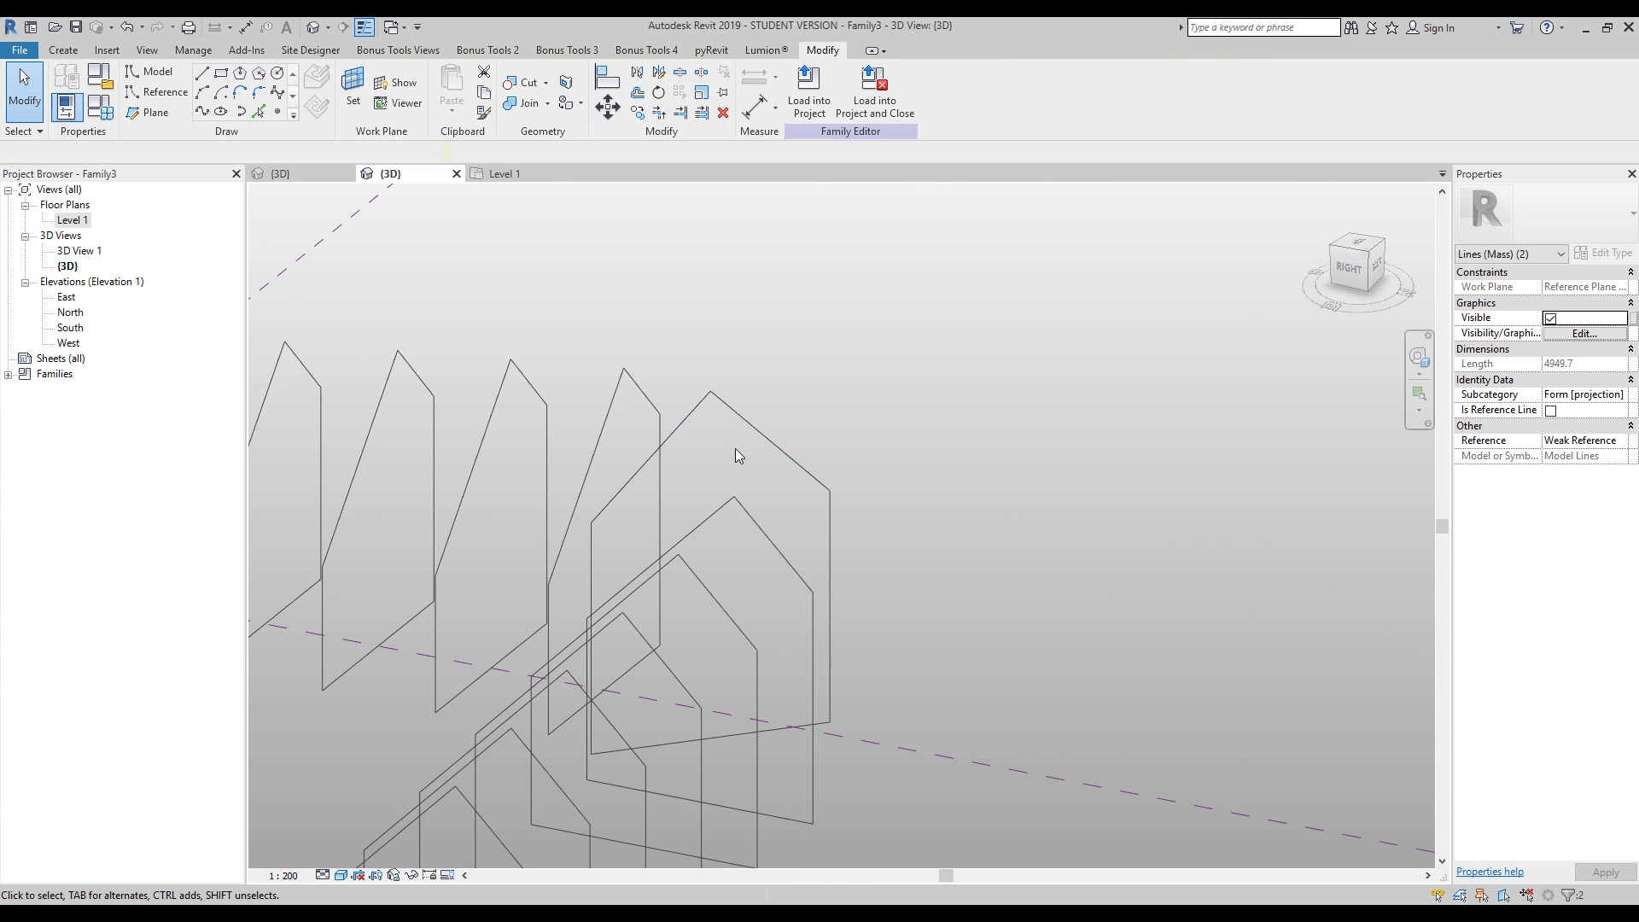
Step: Drag the large house profile's sloped roof line to lengthen it
left_click(656, 460)
left_click_drag(656, 461, 670, 505)
mouse_move(611, 538)
middle_mouse_down("shift")
mouse_move(713, 428)
mouse_move(601, 511)
middle_mouse_up("shift")
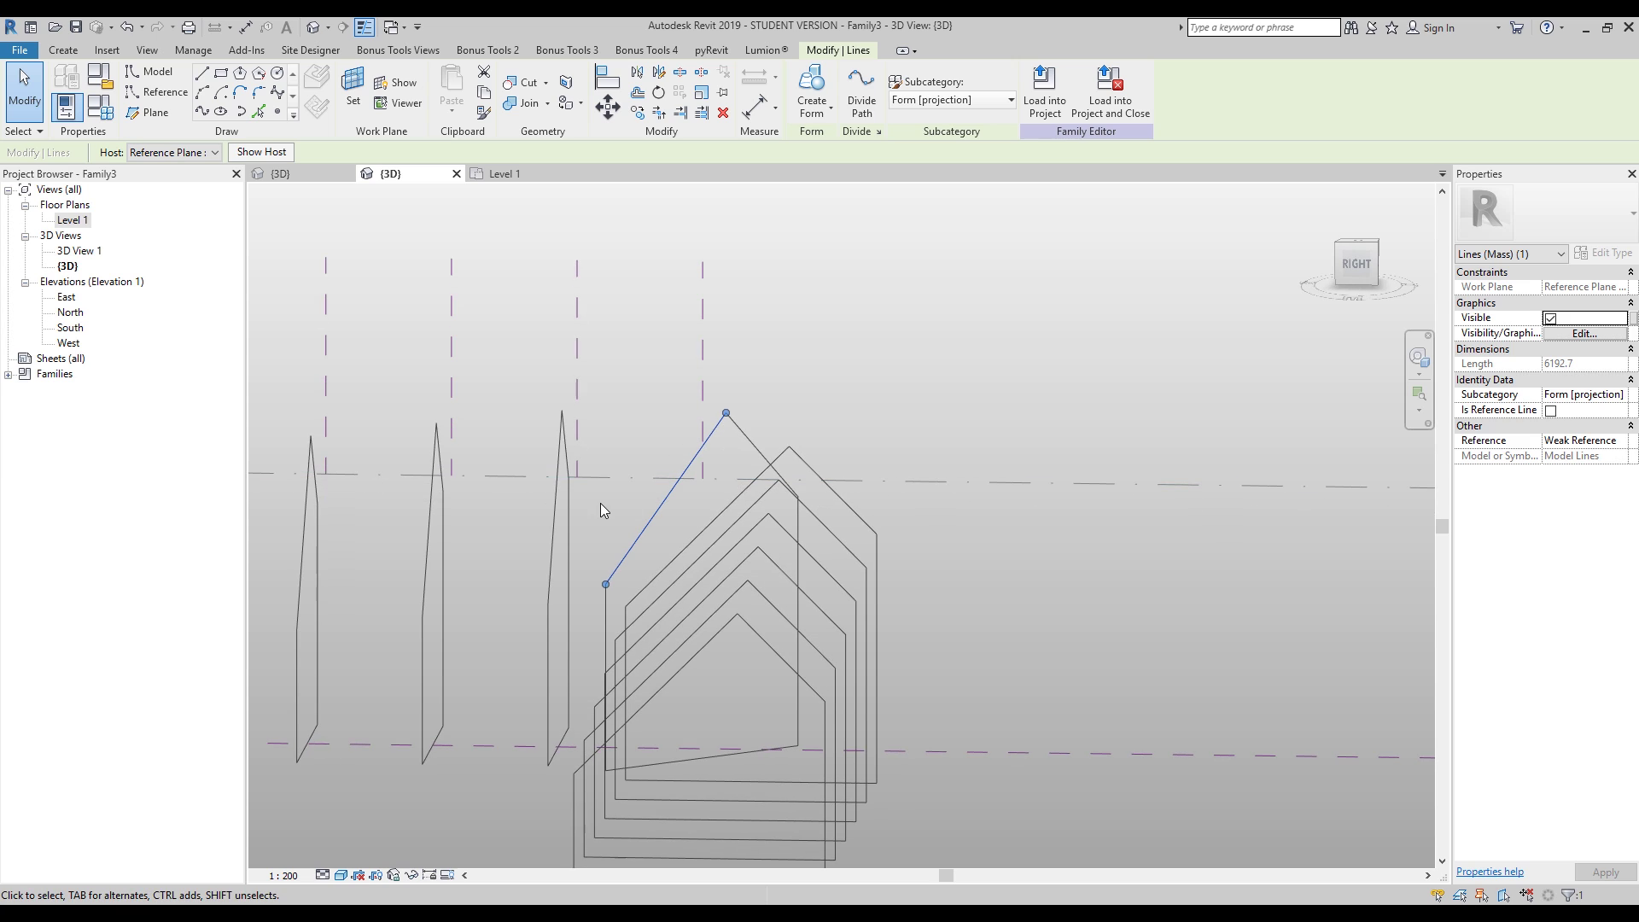
key("Escape")
Step: Align the slanted roof line to the vertical line's end with AL
key("a")
key("l")
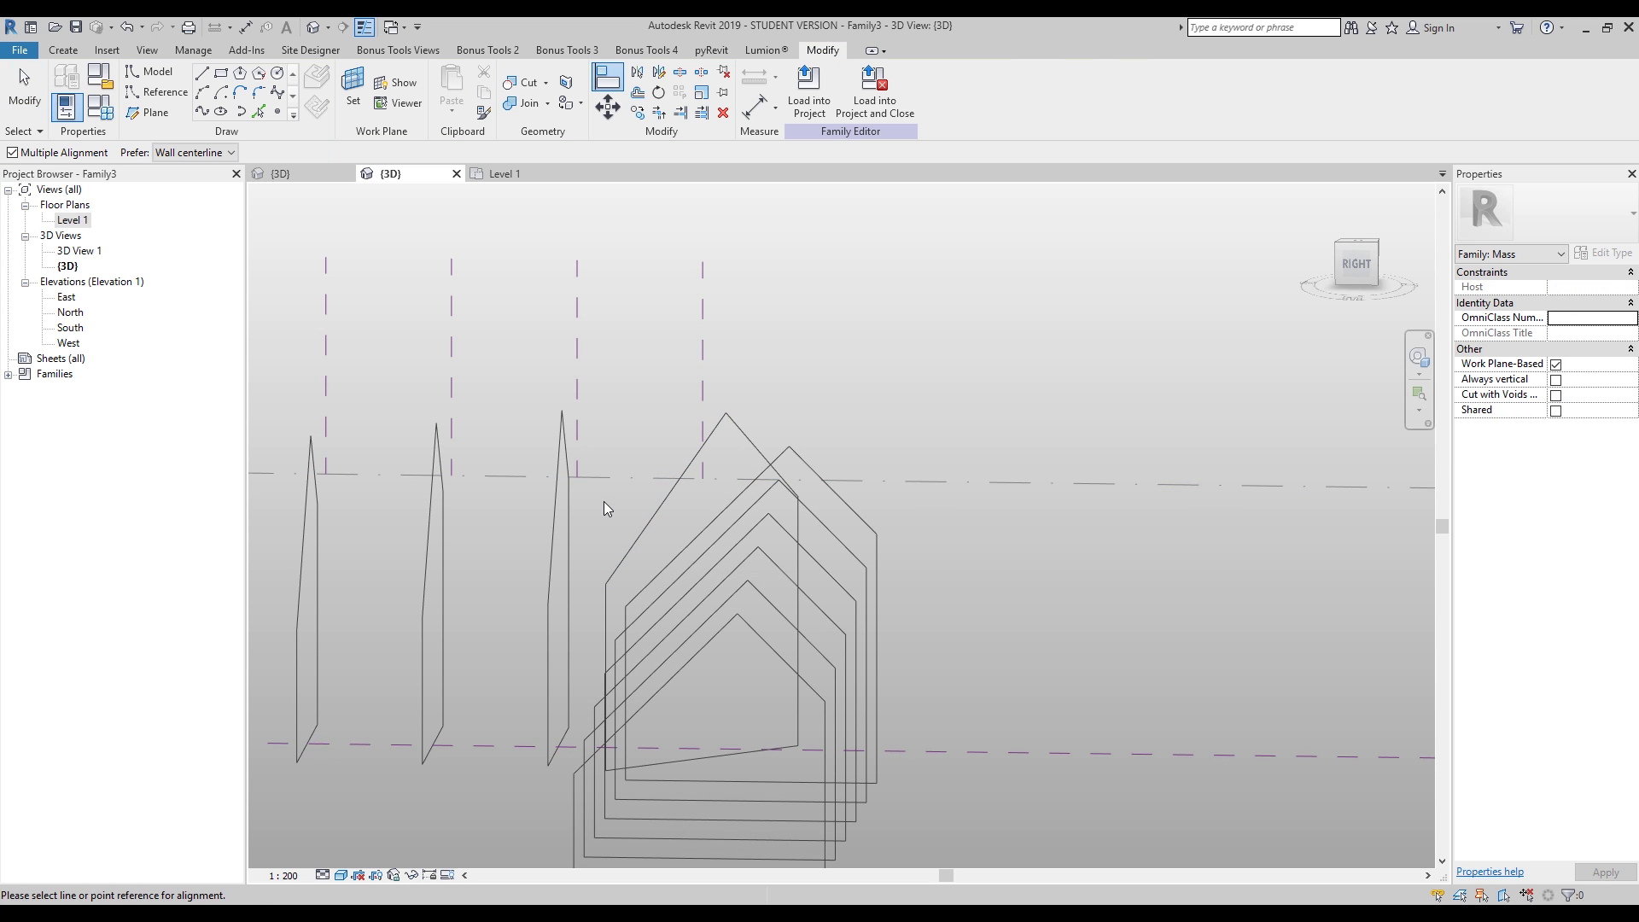
middle_click_drag(602, 500, 693, 553, "shift")
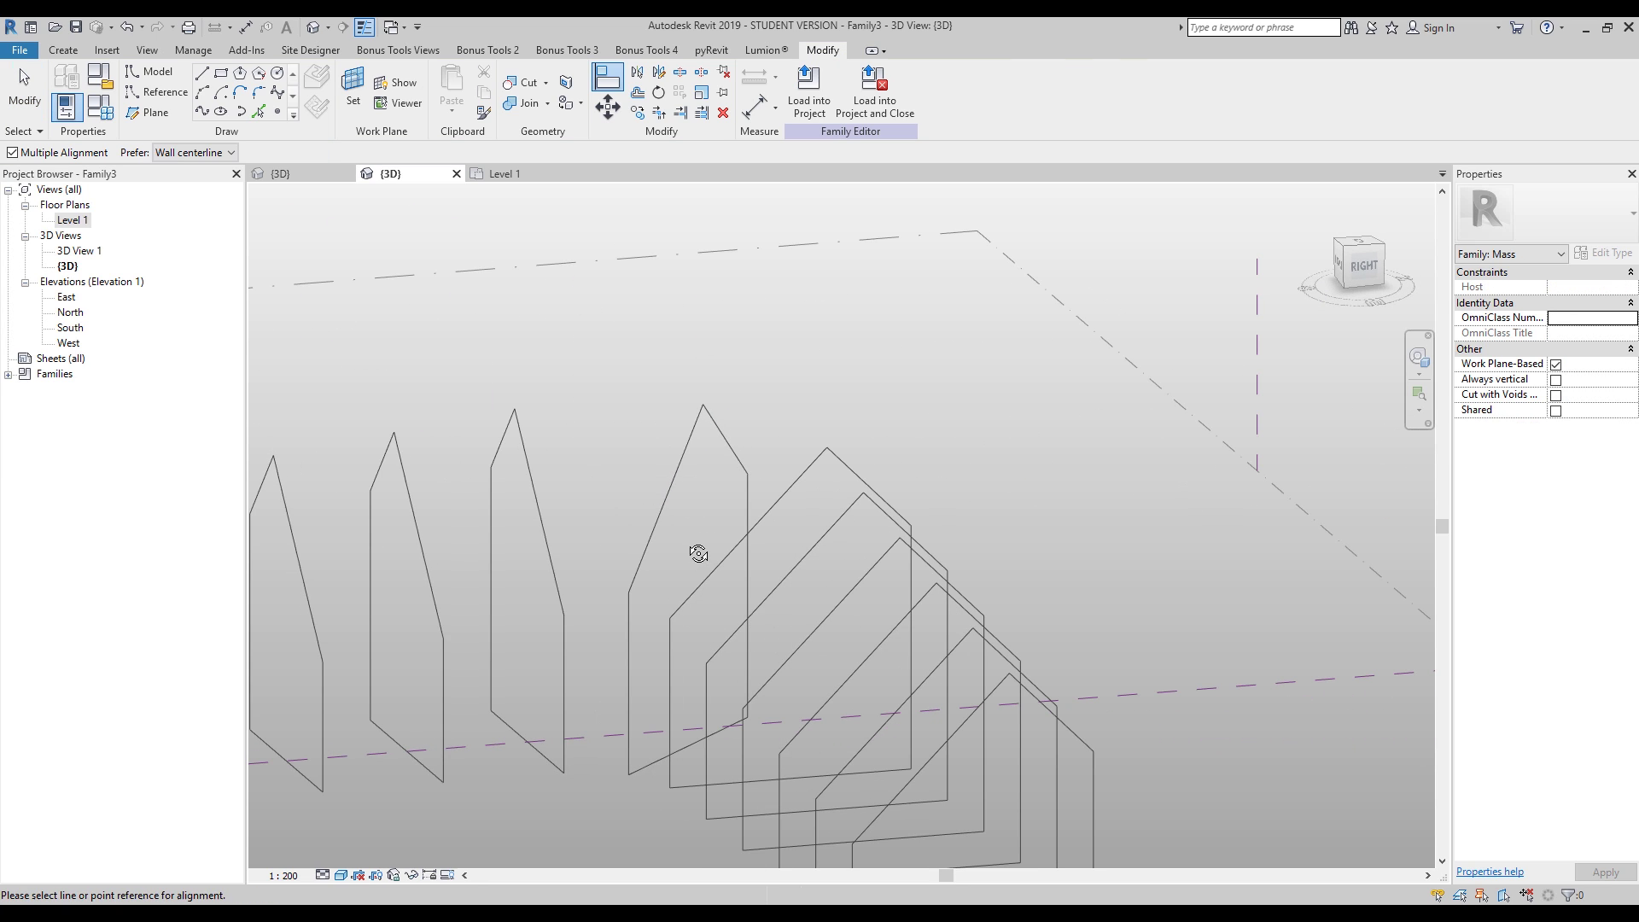
left_click(669, 615)
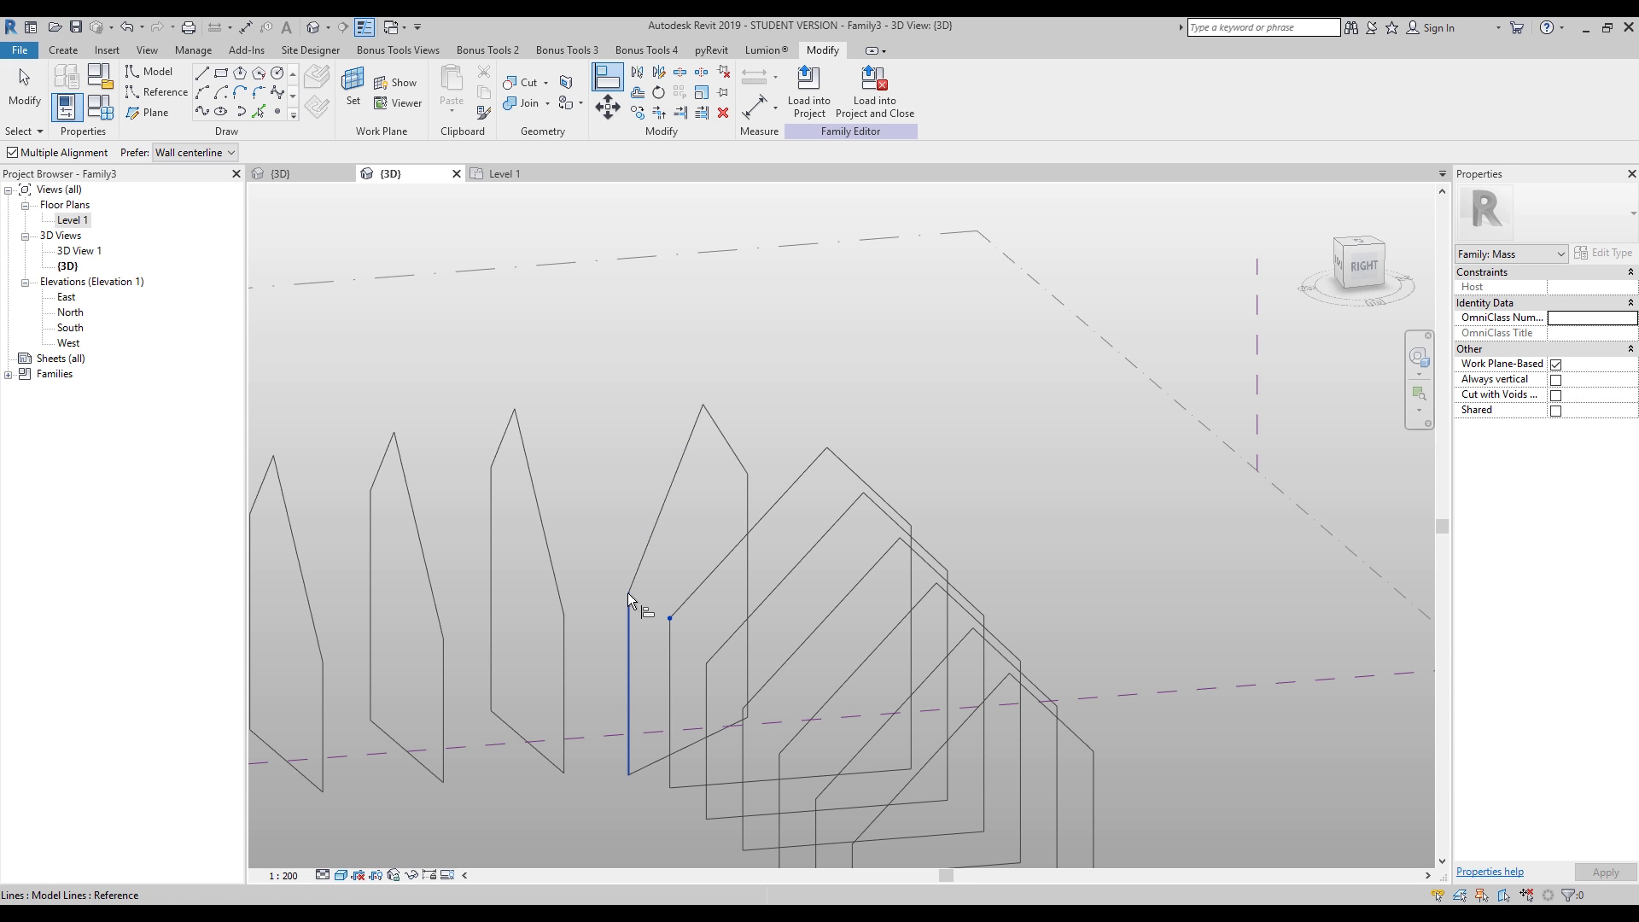
left_click(632, 584)
middle_click_drag(739, 555, 695, 600, "shift")
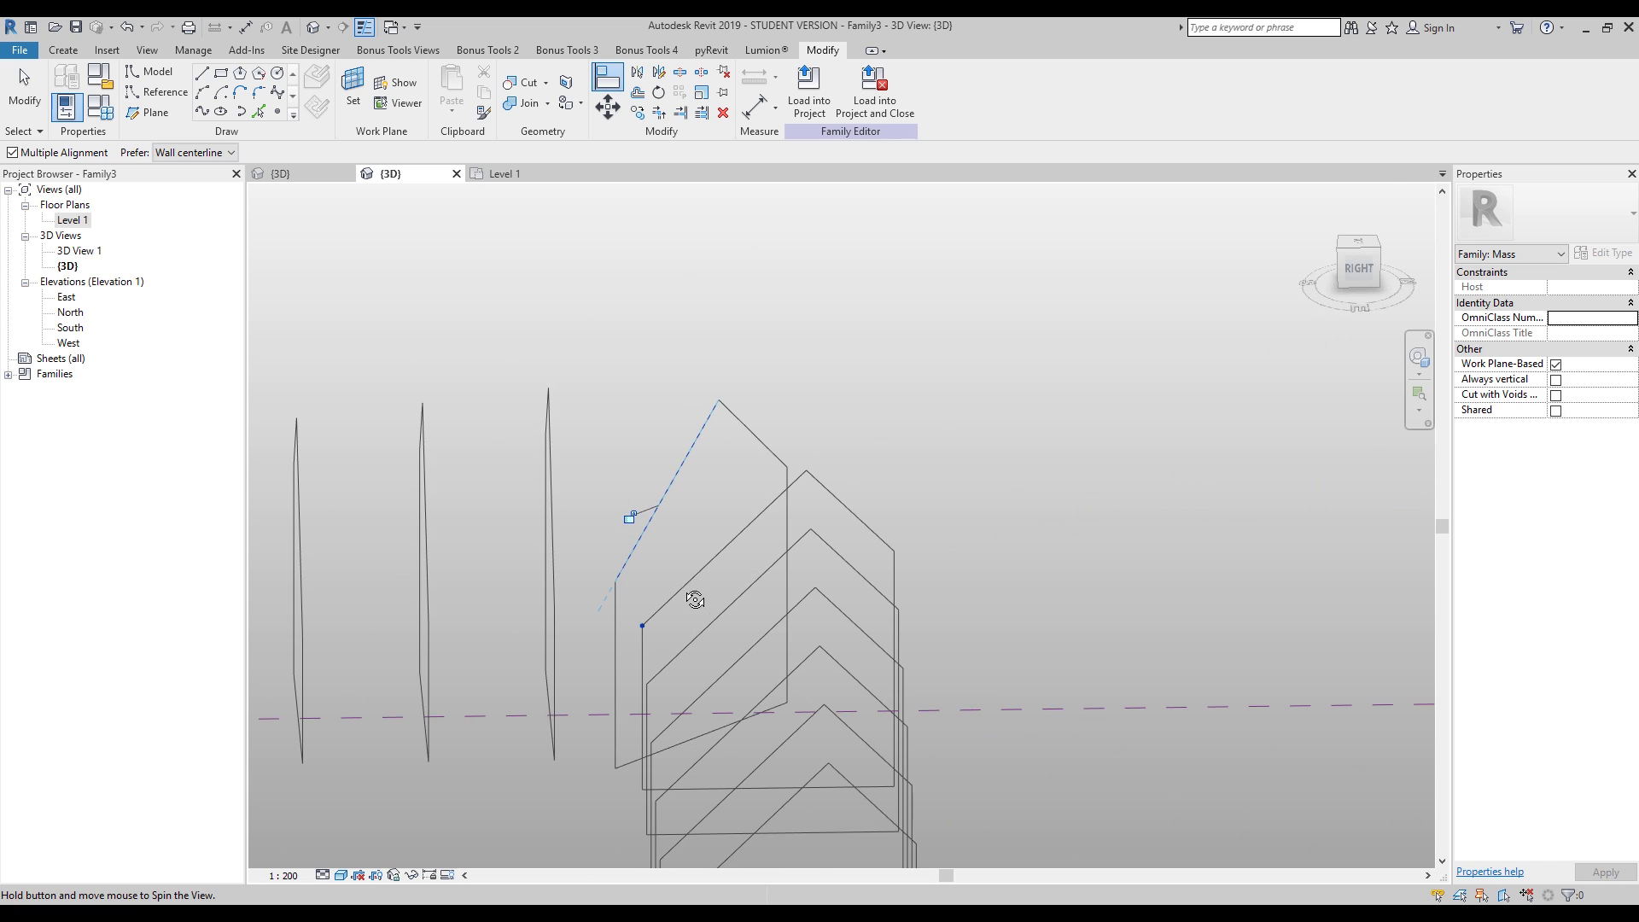
key("Escape")
middle_click_drag(792, 525, 818, 642, "shift")
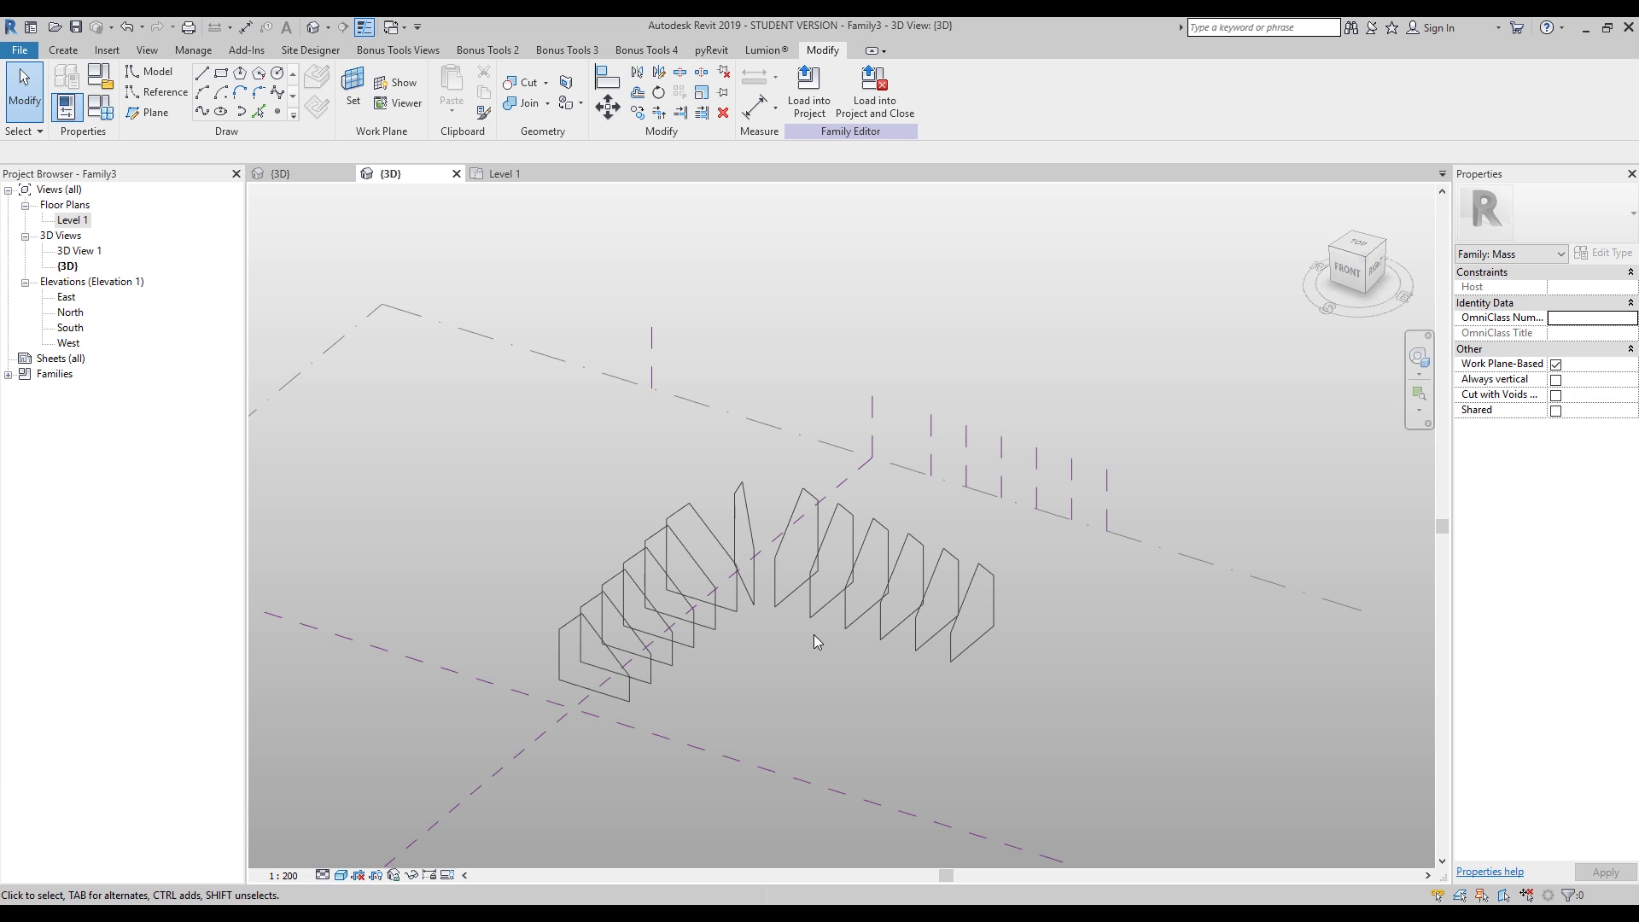
Step: Extrude the two left house outlines into a solid form
middle_click_drag(816, 668, 646, 722, "shift")
scroll(509, 587, "up", 3)
left_click_drag(638, 377, 469, 500)
left_click(494, 513)
key("Tab")
left_click(519, 495)
key("Tab")
left_click(580, 461, "ctrl")
left_click(818, 103)
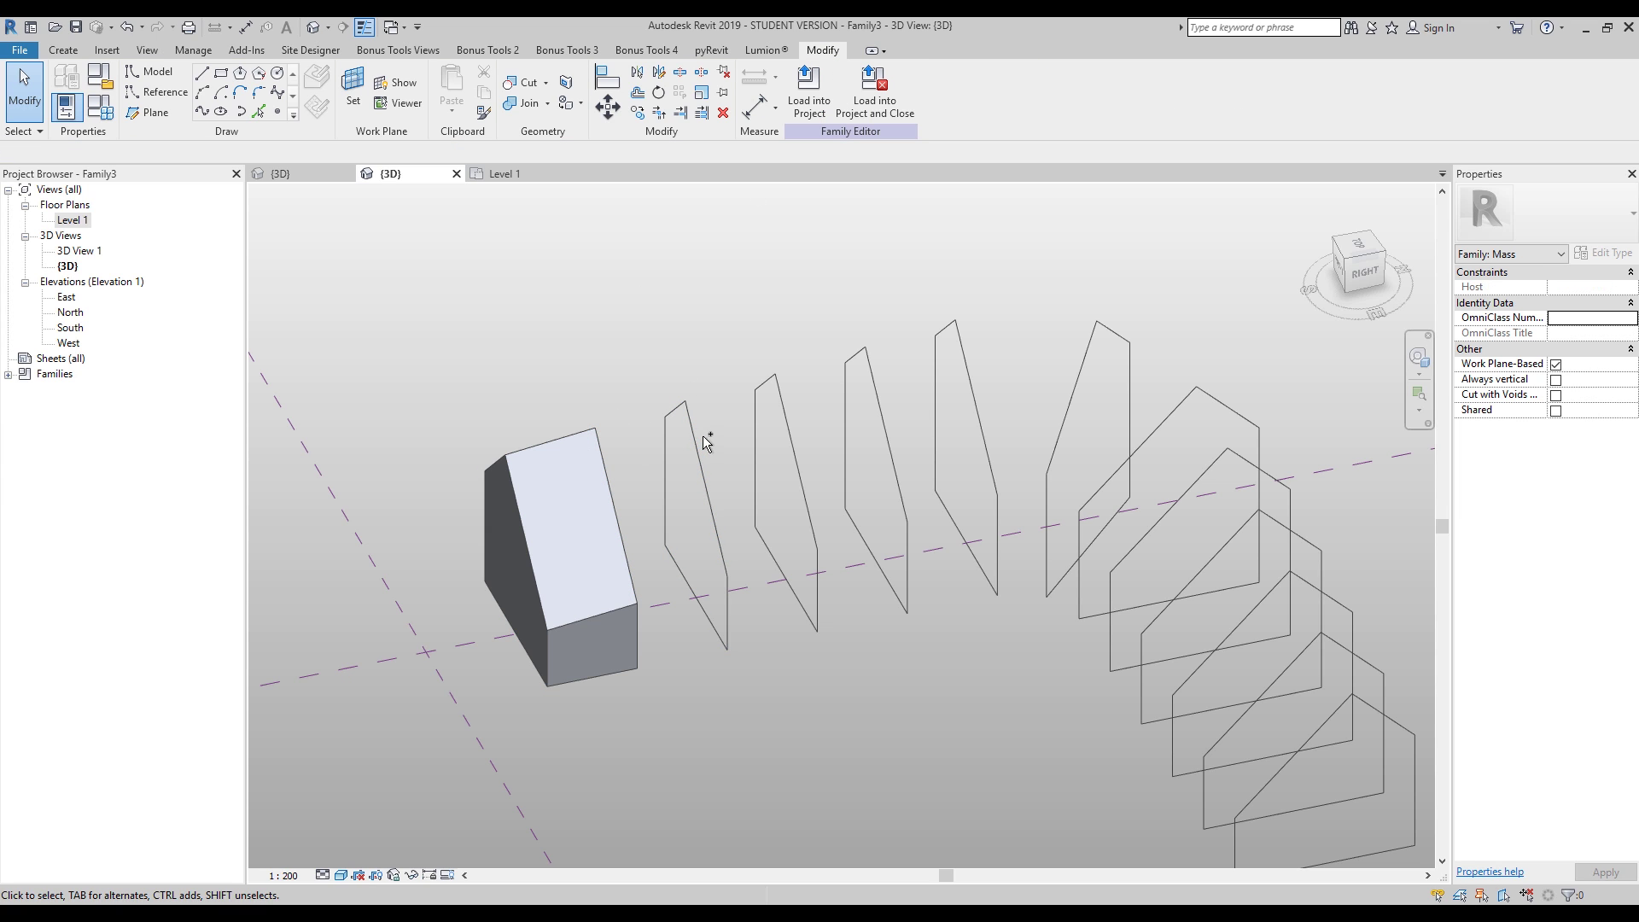
Step: Turn the next two sets of gable profiles into solid forms
left_click(762, 397, "ctrl")
left_click(810, 96)
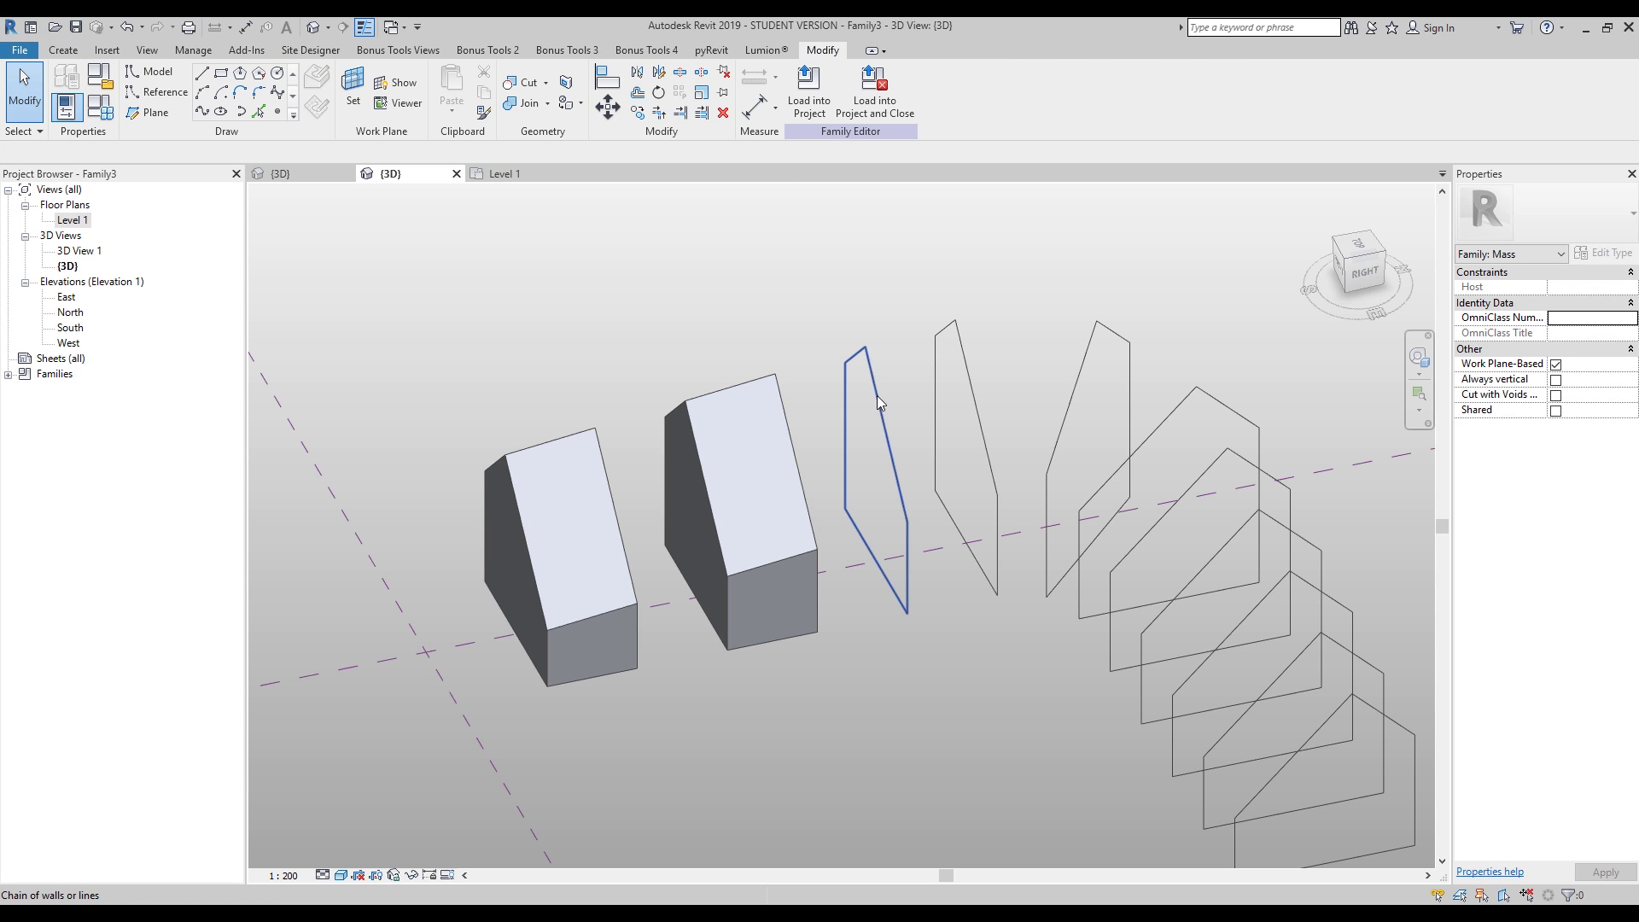
left_click(874, 392)
left_click(973, 401, "ctrl")
left_click(810, 95)
middle_click_drag(770, 320, 760, 422, "shift")
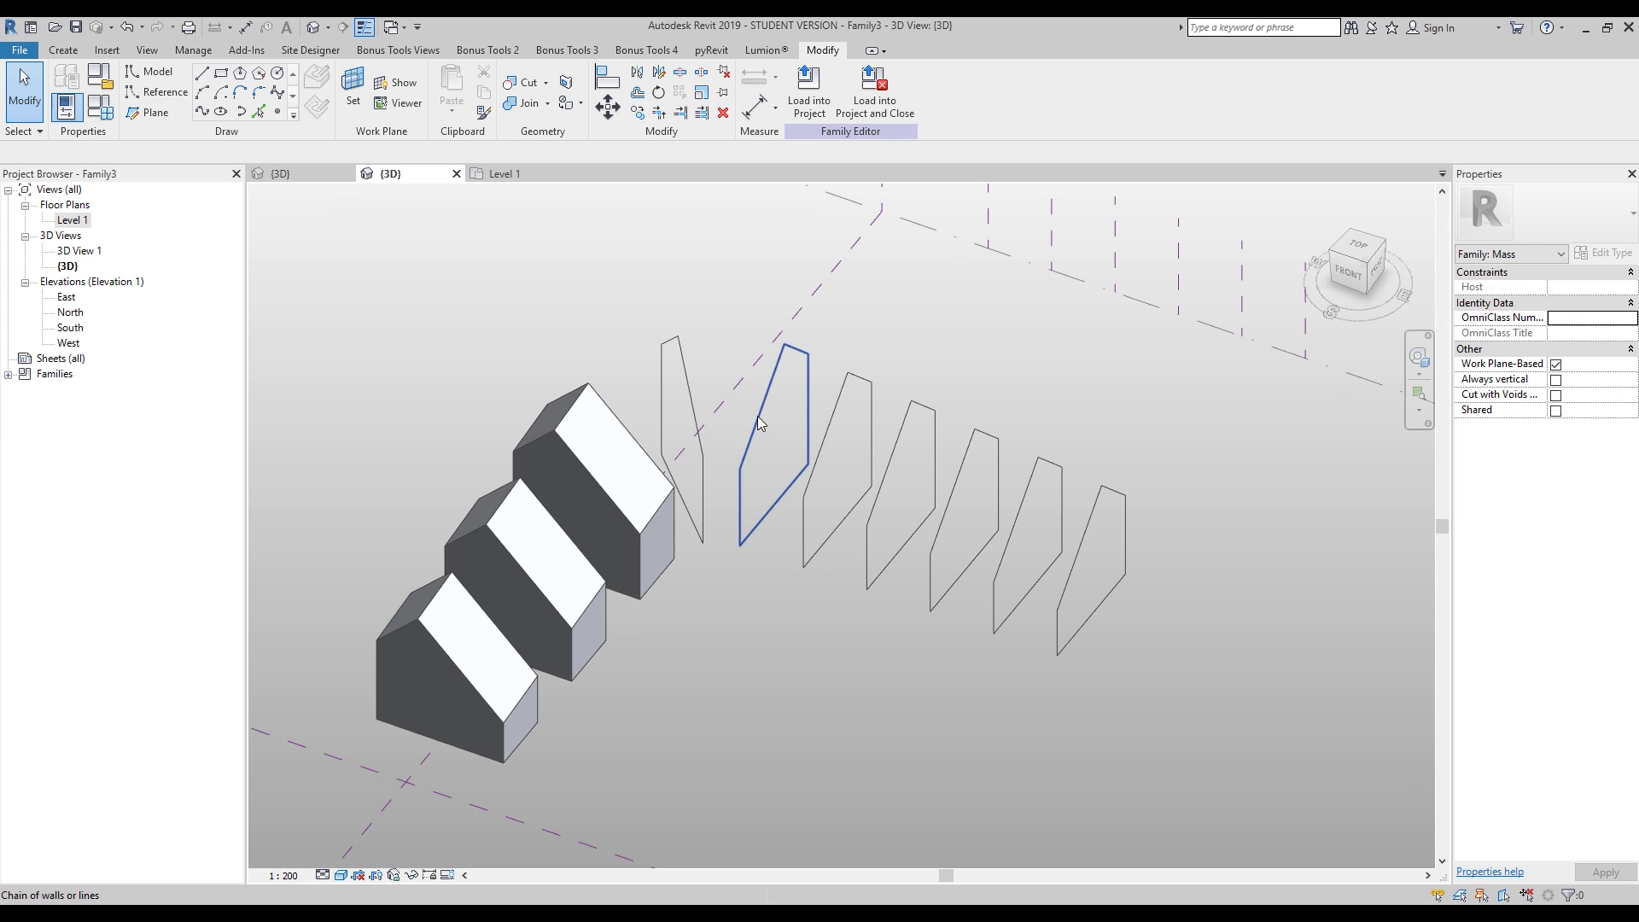
left_click(809, 423)
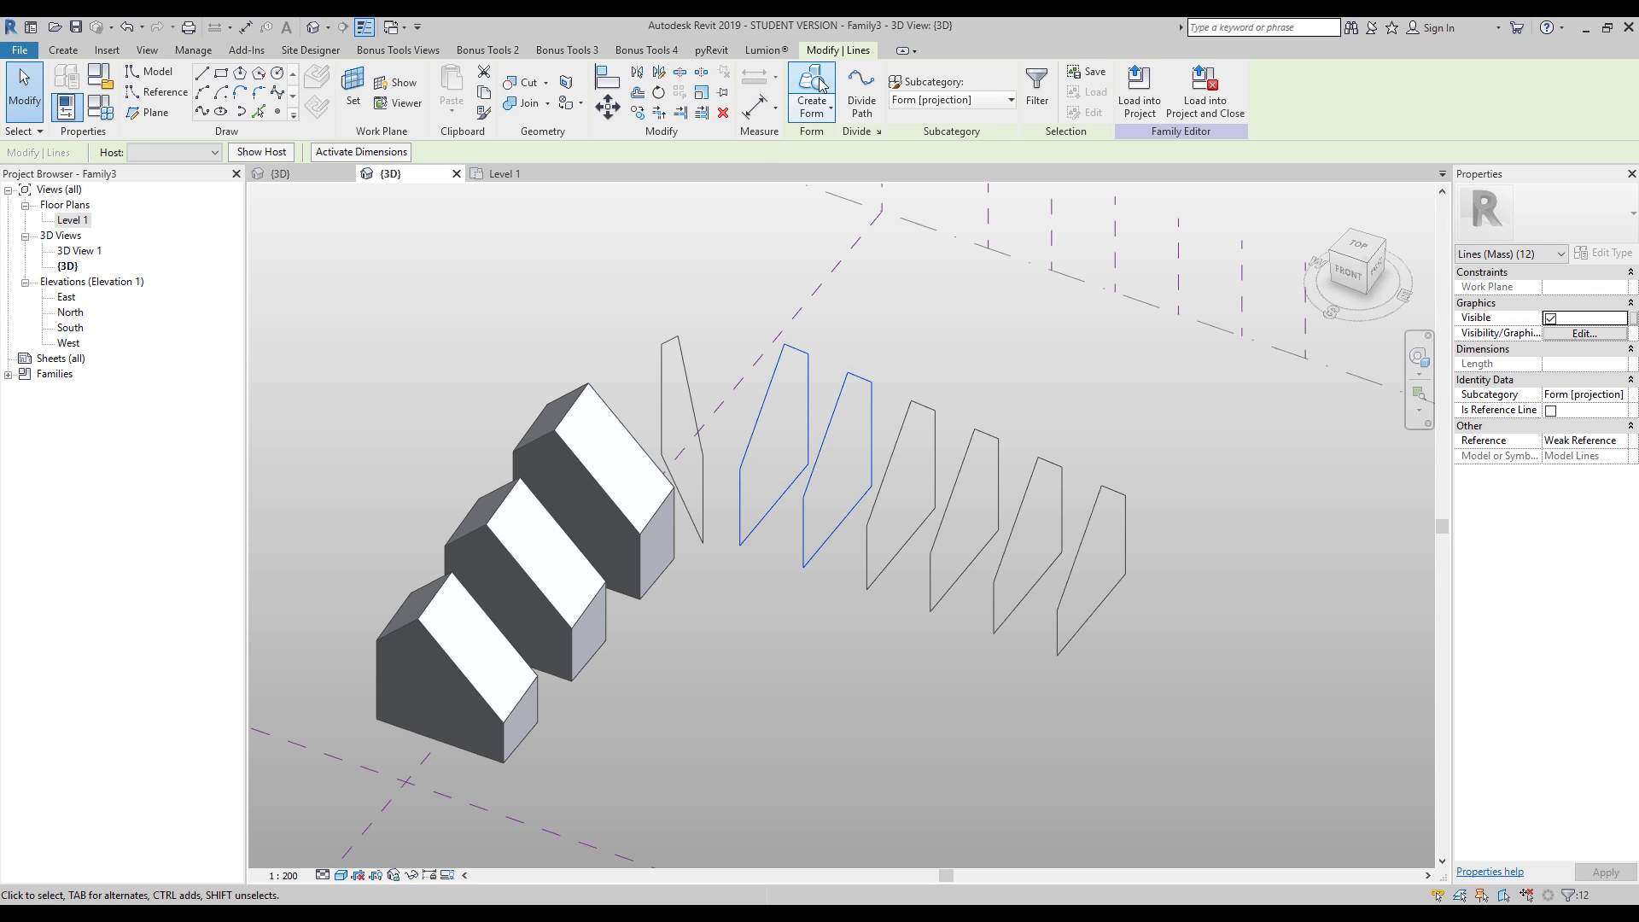
left_click(871, 450, "ctrl")
left_click(889, 469)
Step: Extrude the last two gable profile pairs into solid masses
left_click(955, 488, "ctrl")
left_click(811, 85)
left_click(811, 95)
left_click(1058, 537)
left_click(1080, 546, "ctrl")
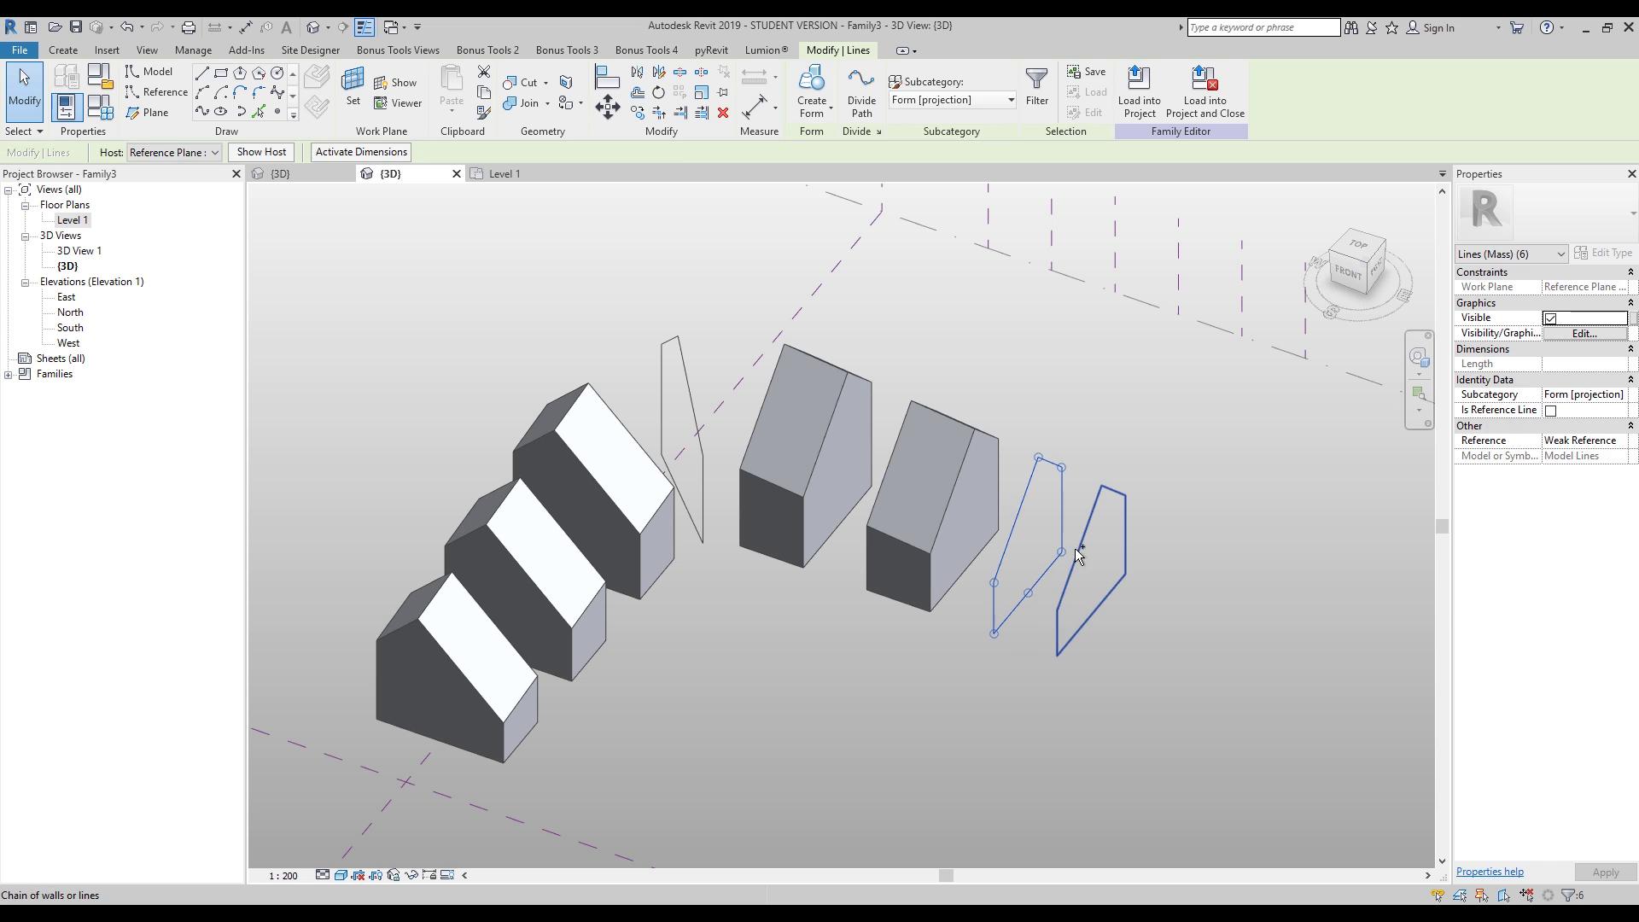
left_click(811, 95)
Step: Extend the third house's end face out to the loose profile
middle_click_drag(856, 469, 616, 439, "shift")
left_click(621, 413)
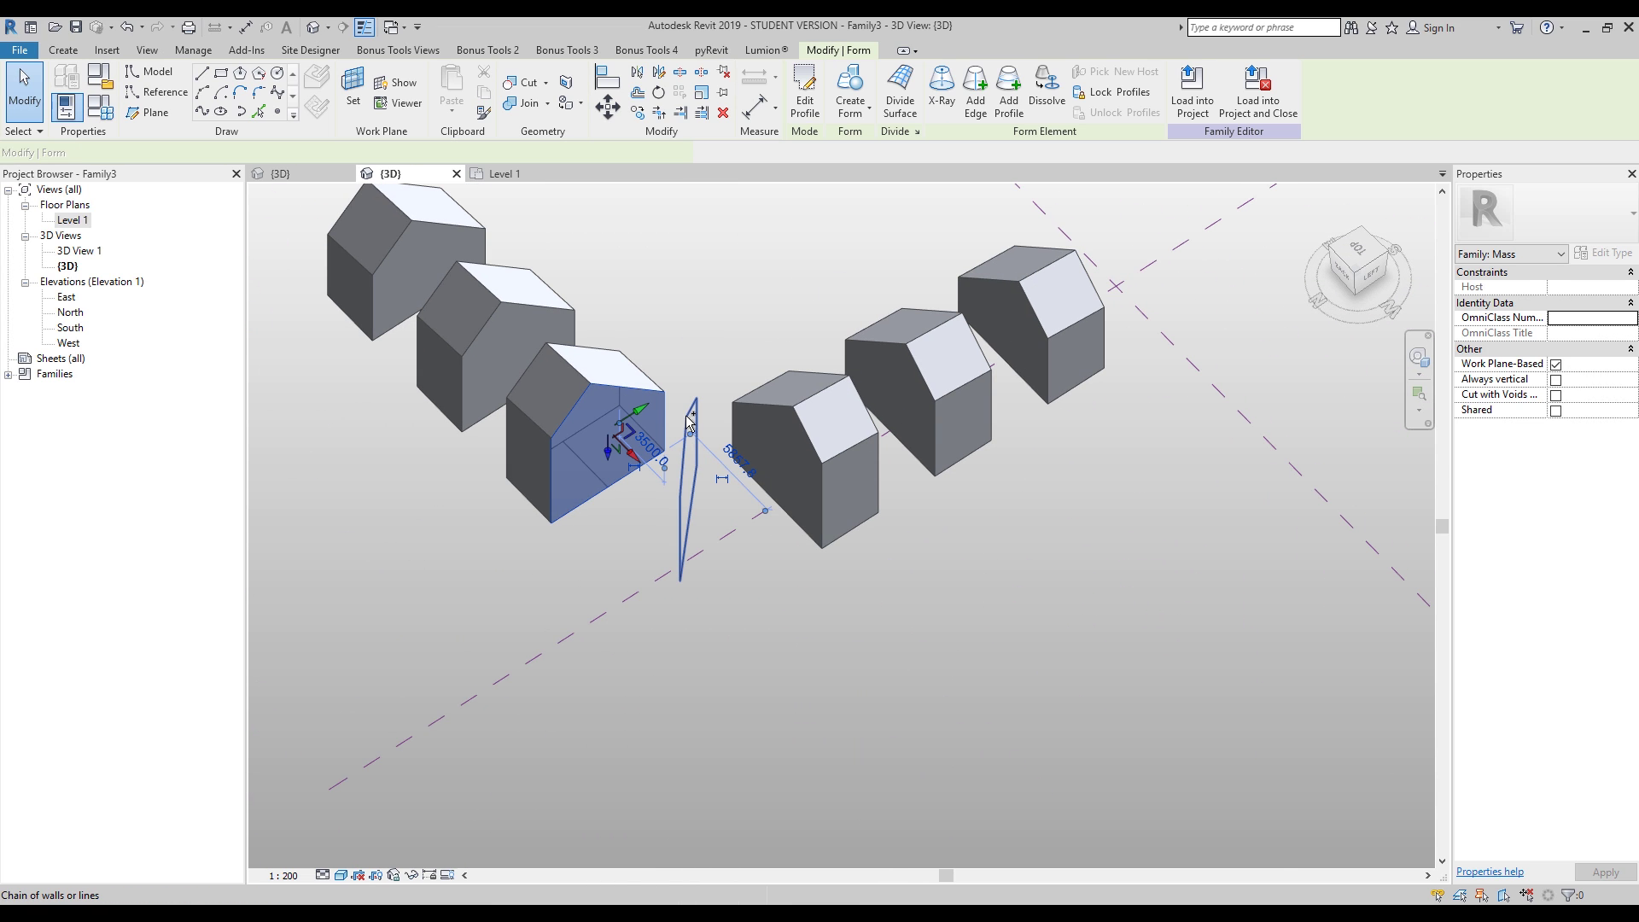
left_click(688, 414, "ctrl")
left_click(811, 92)
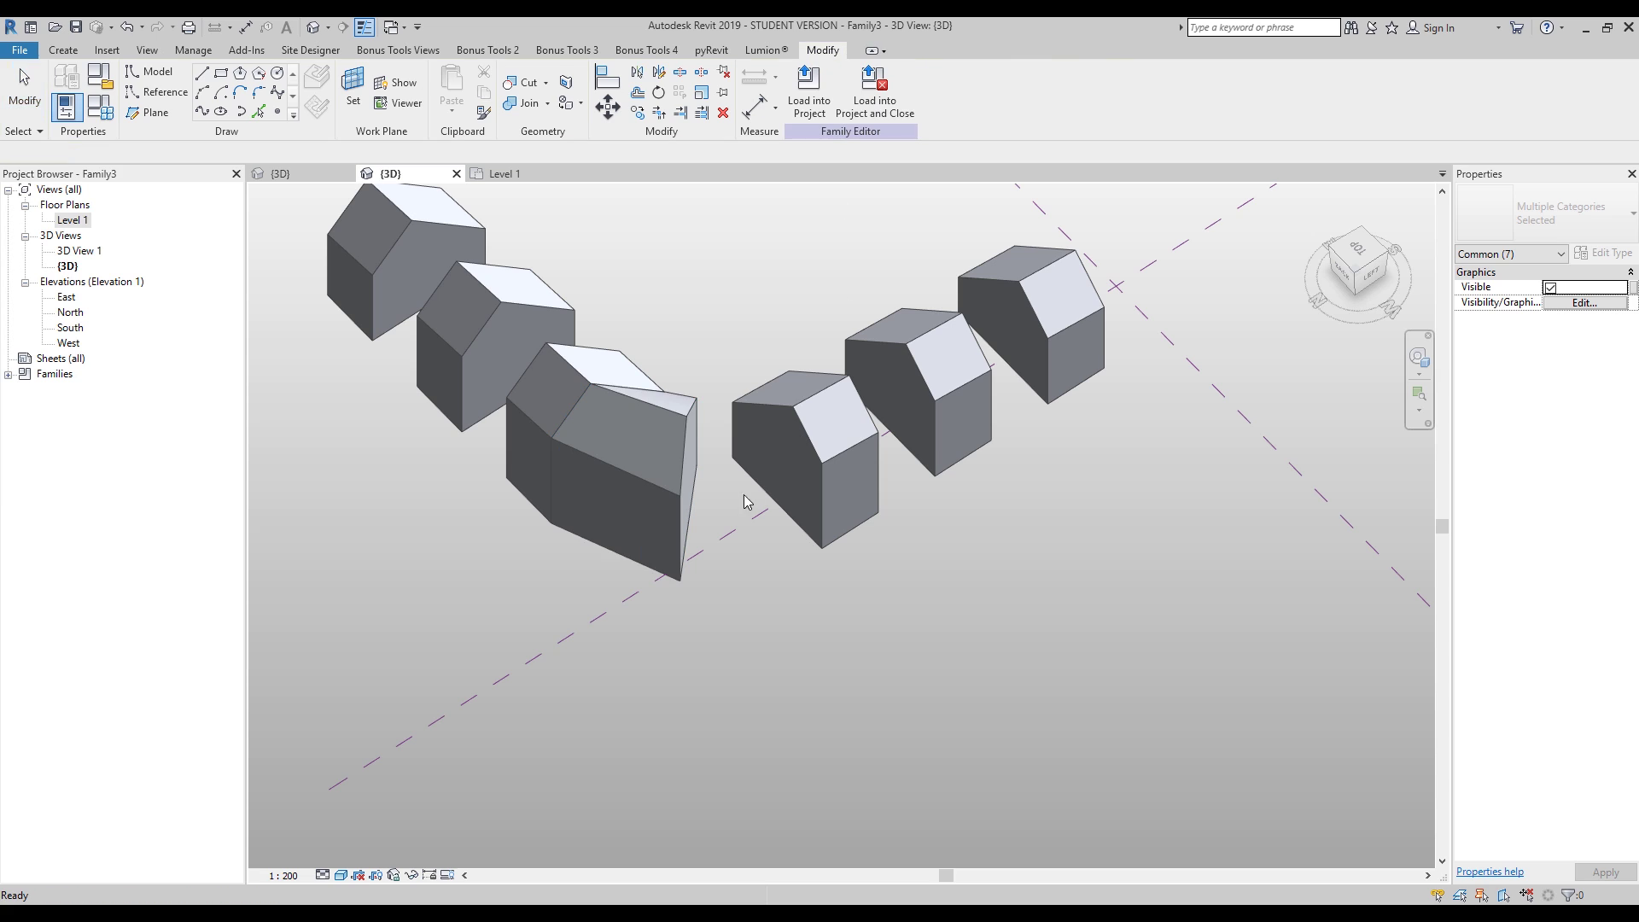
Step: Extend the fourth house's facing end to close the gap
left_click(692, 417)
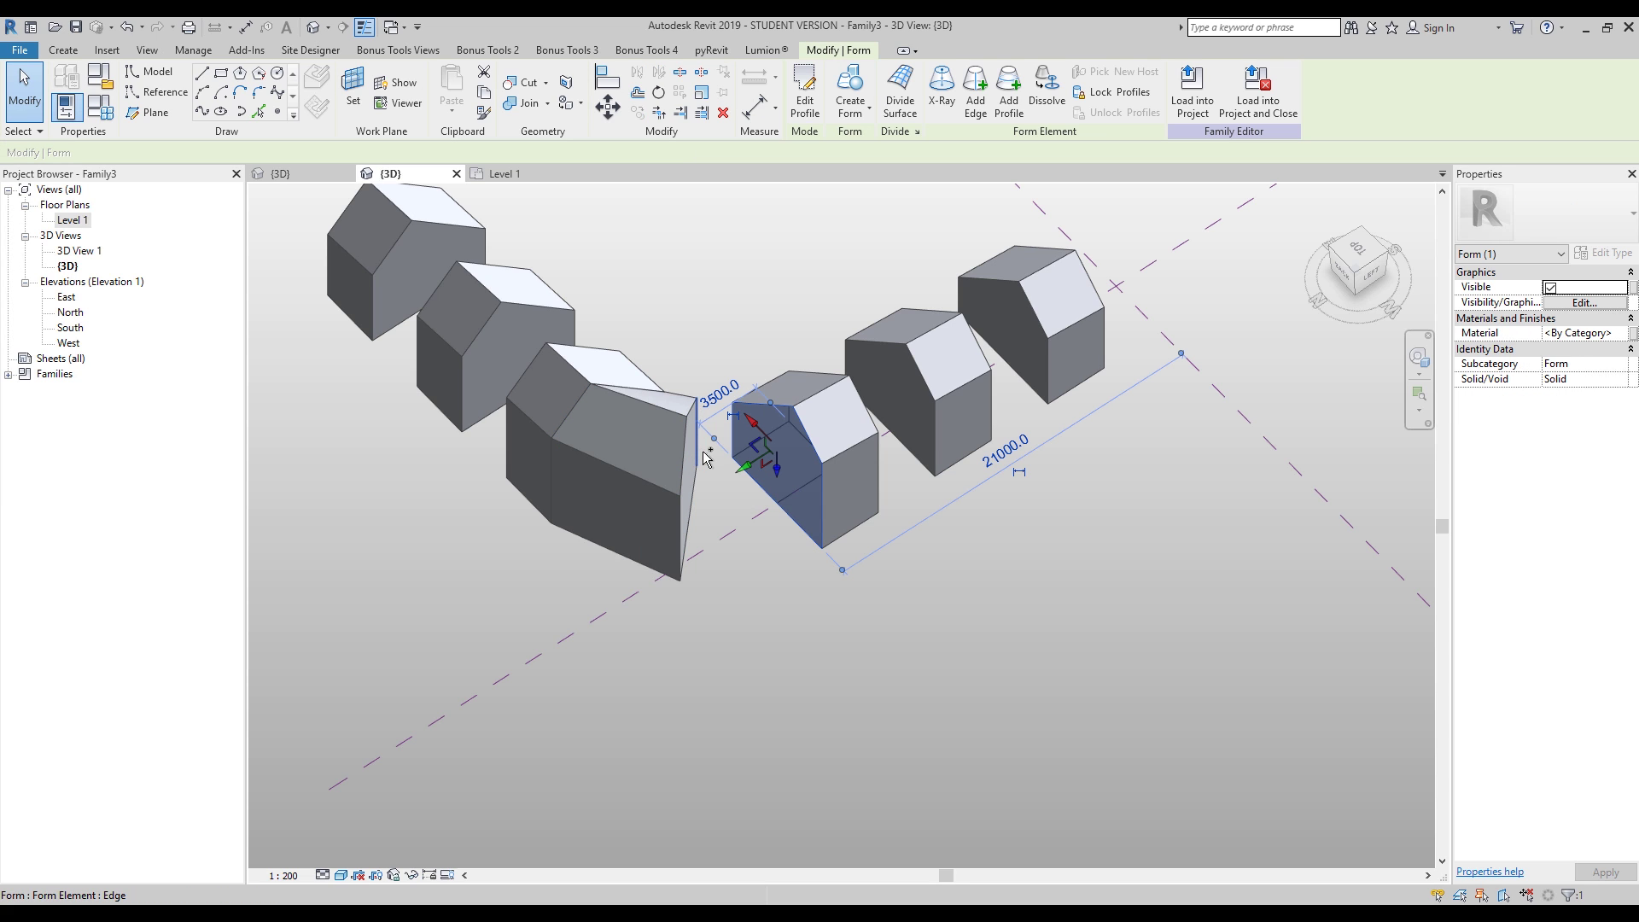
middle_click_drag(818, 476, 680, 407, "shift")
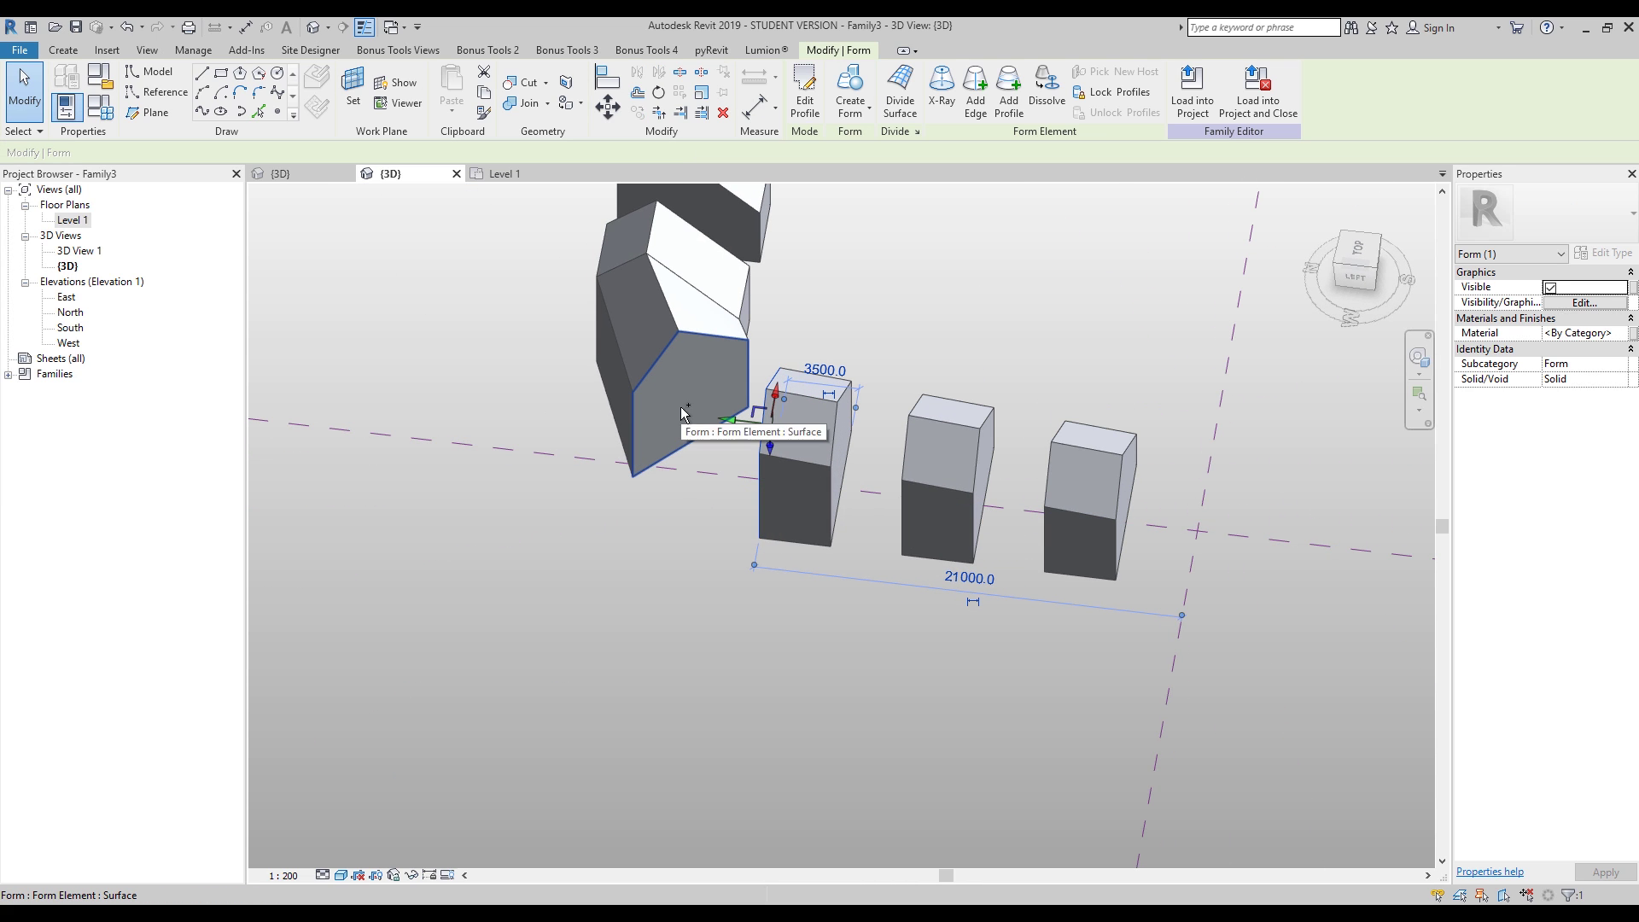
left_click(850, 94)
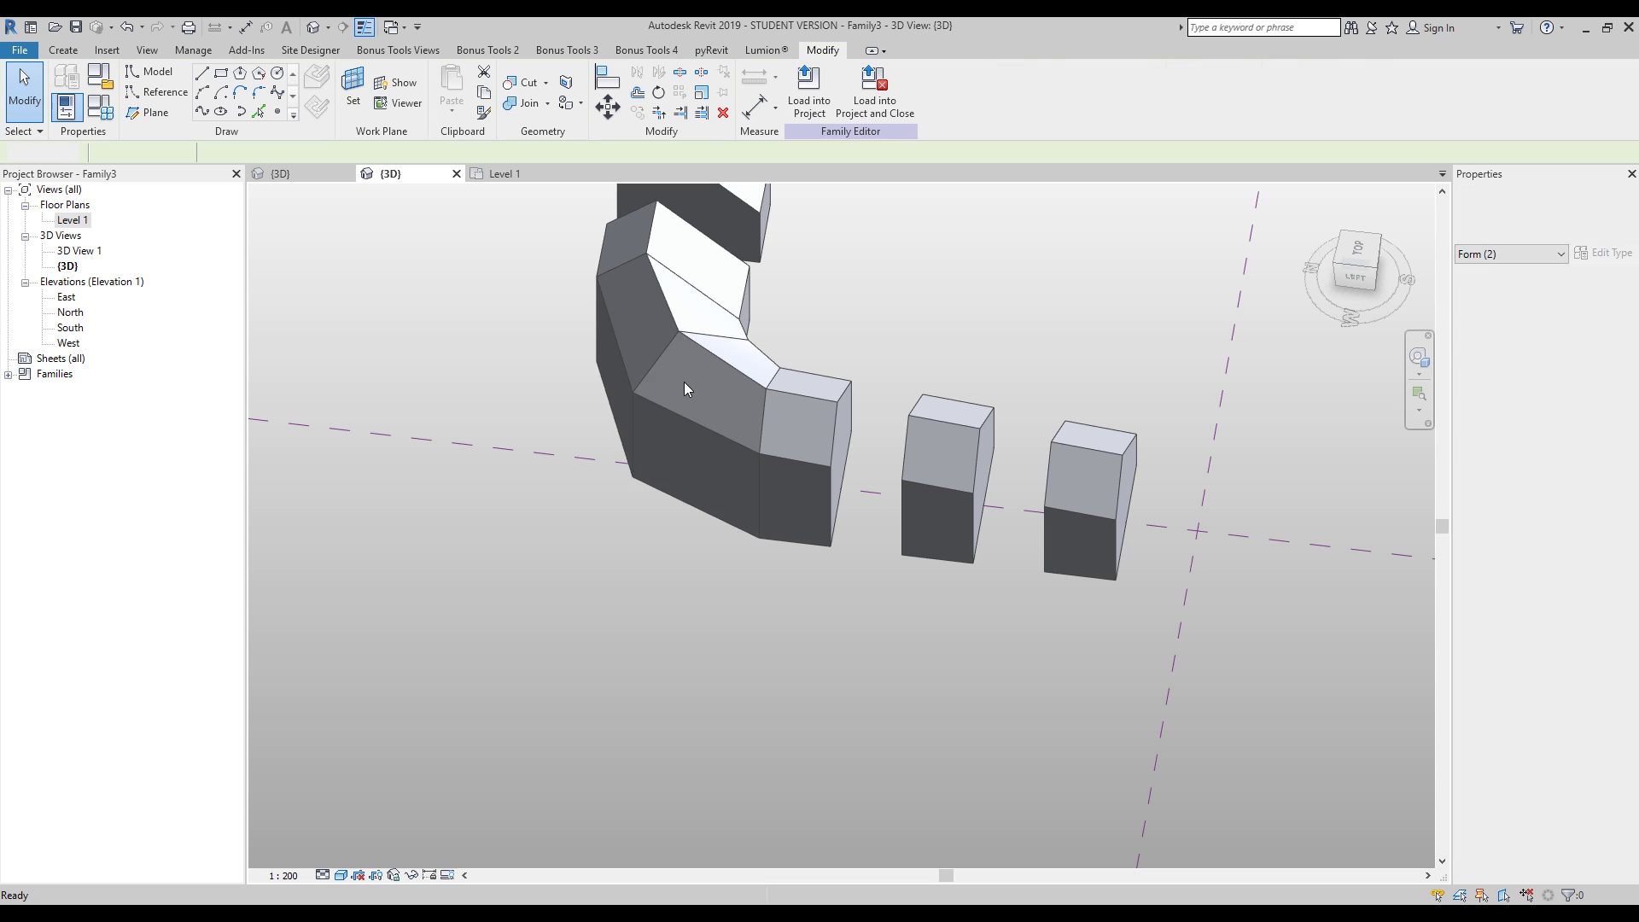
middle_click_drag(684, 382, 885, 468, "shift")
left_click(886, 469)
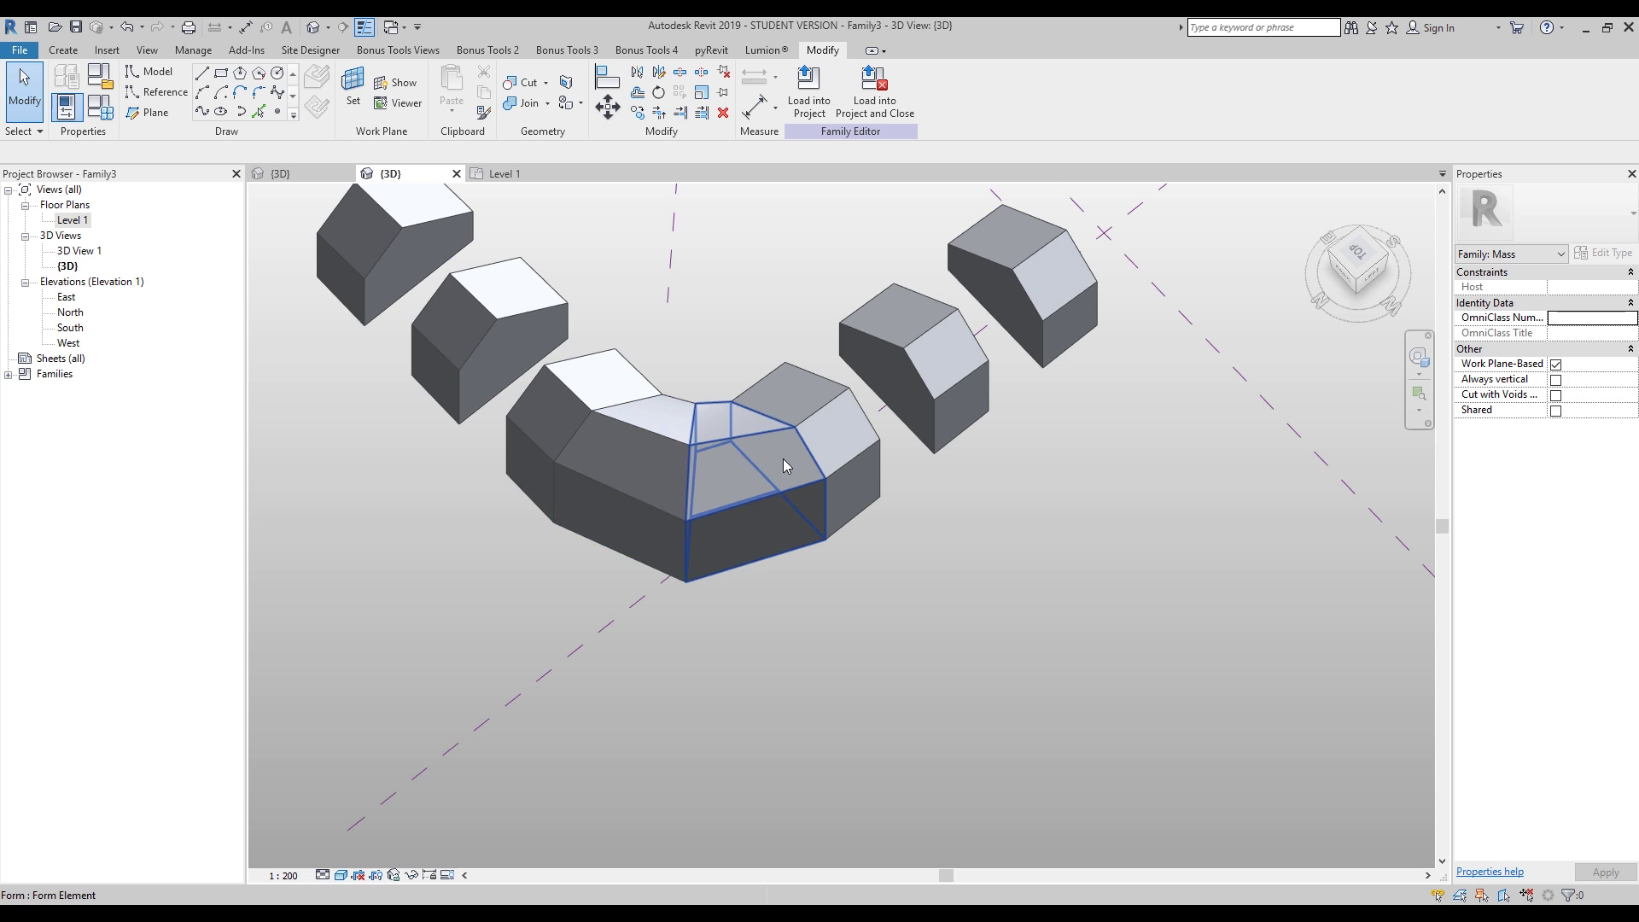
middle_click_drag(450, 597, 1213, 407, "shift")
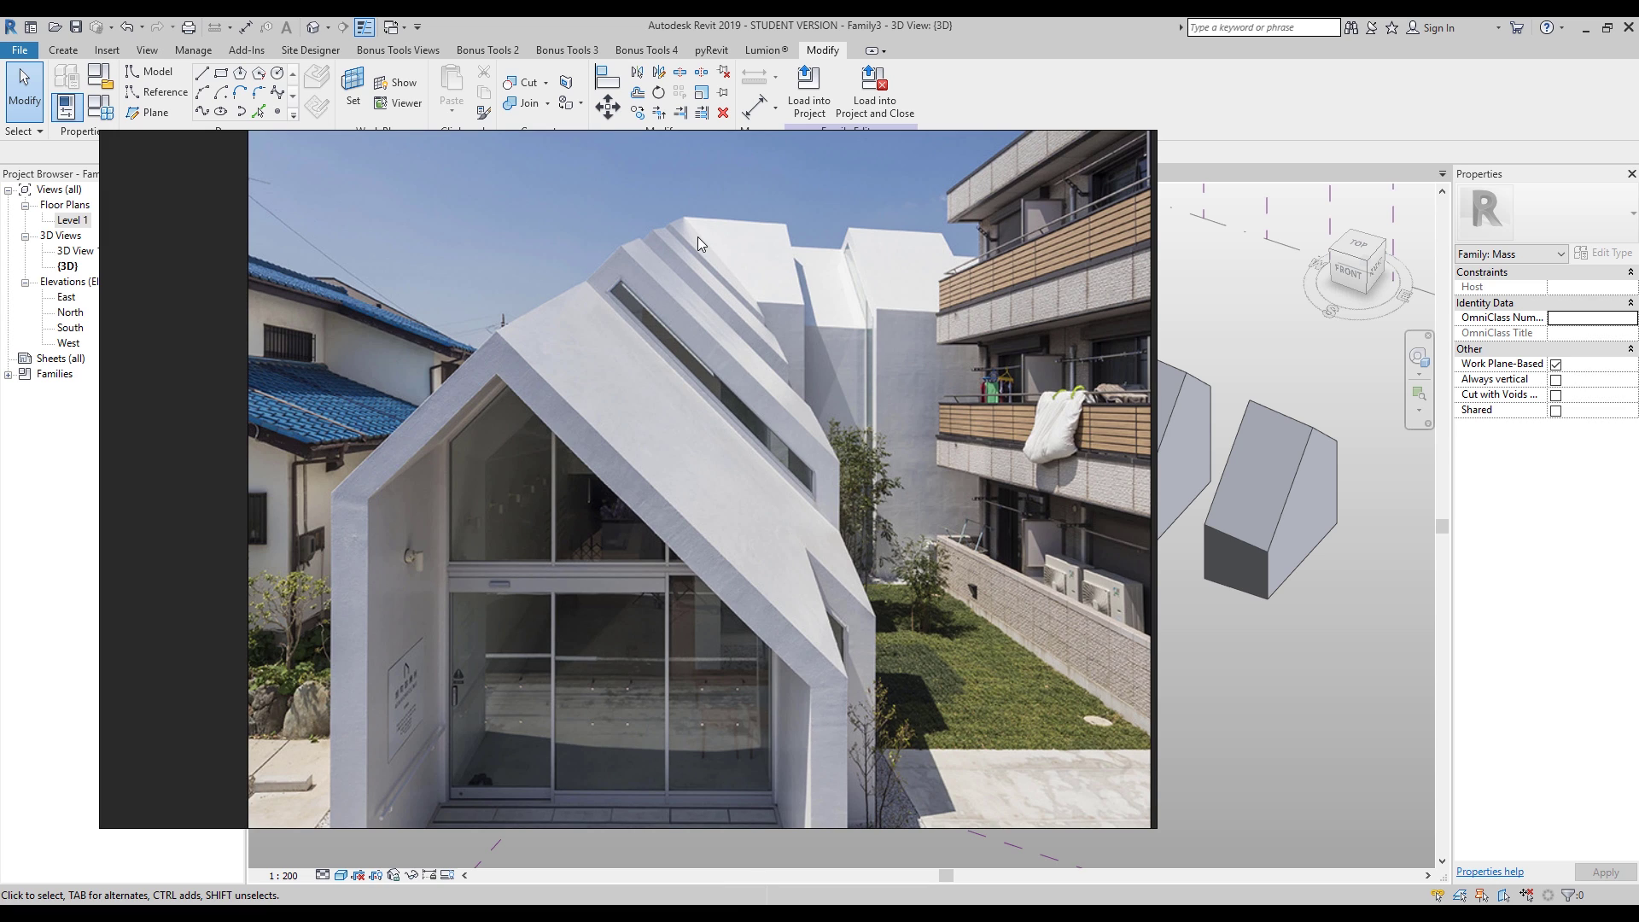
Step: Close the PureRef reference photo window from its taskbar entry
left_click(1590, 28)
right_click(775, 913)
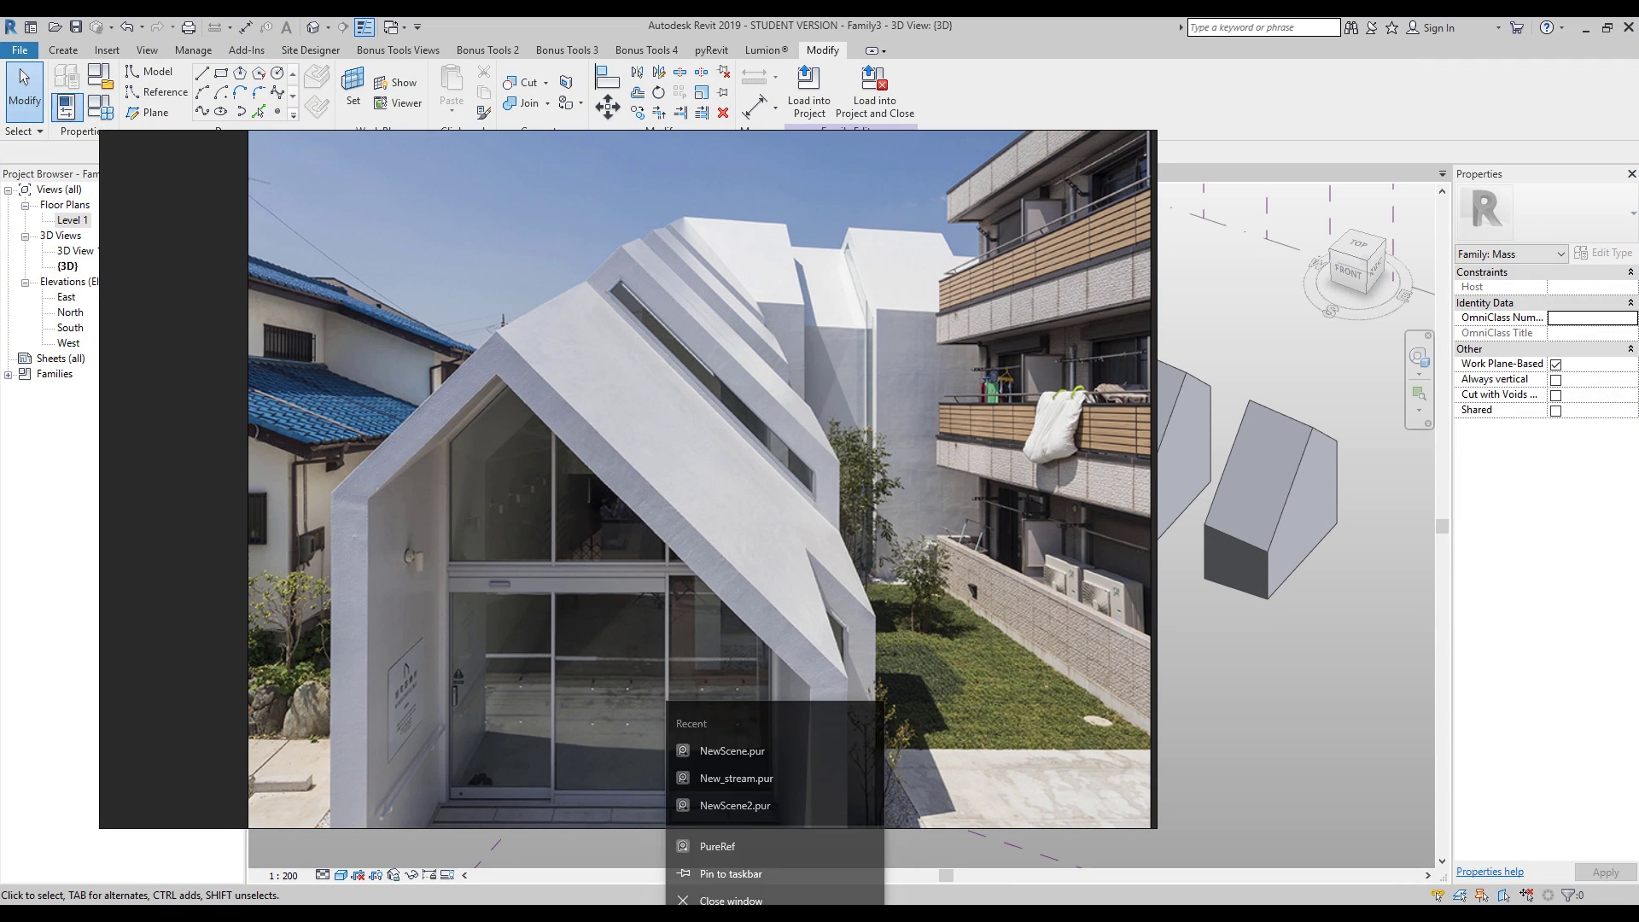
left_click(734, 882)
Step: Undo the angular connecting form between the houses
middle_click_drag(952, 400, 712, 463)
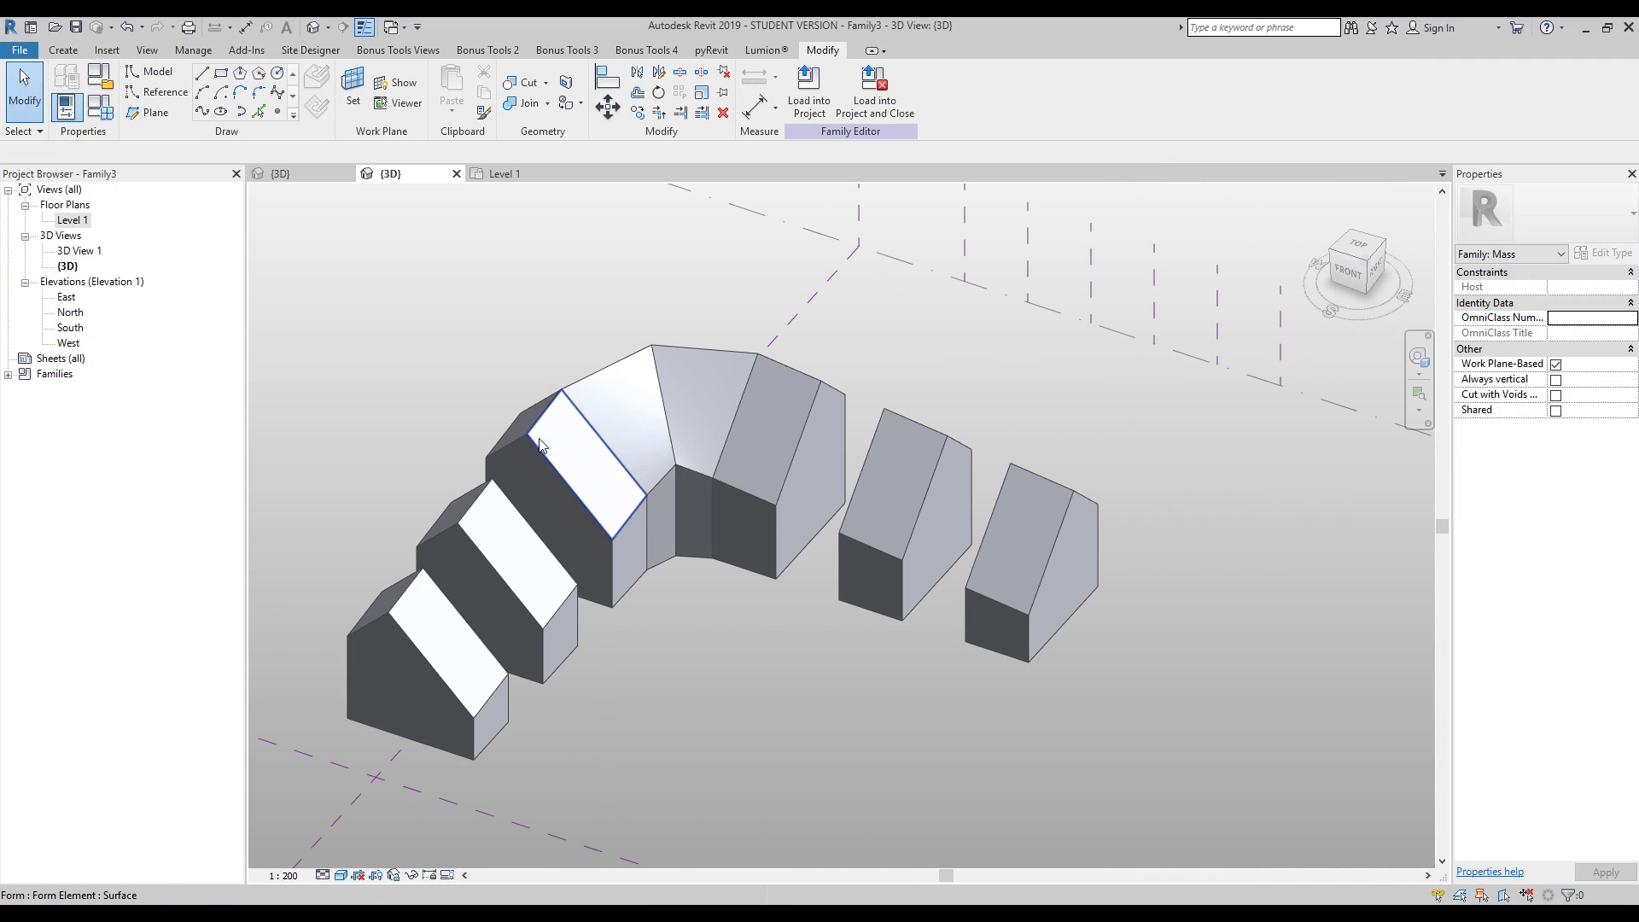
middle_click_drag(642, 512, 724, 590)
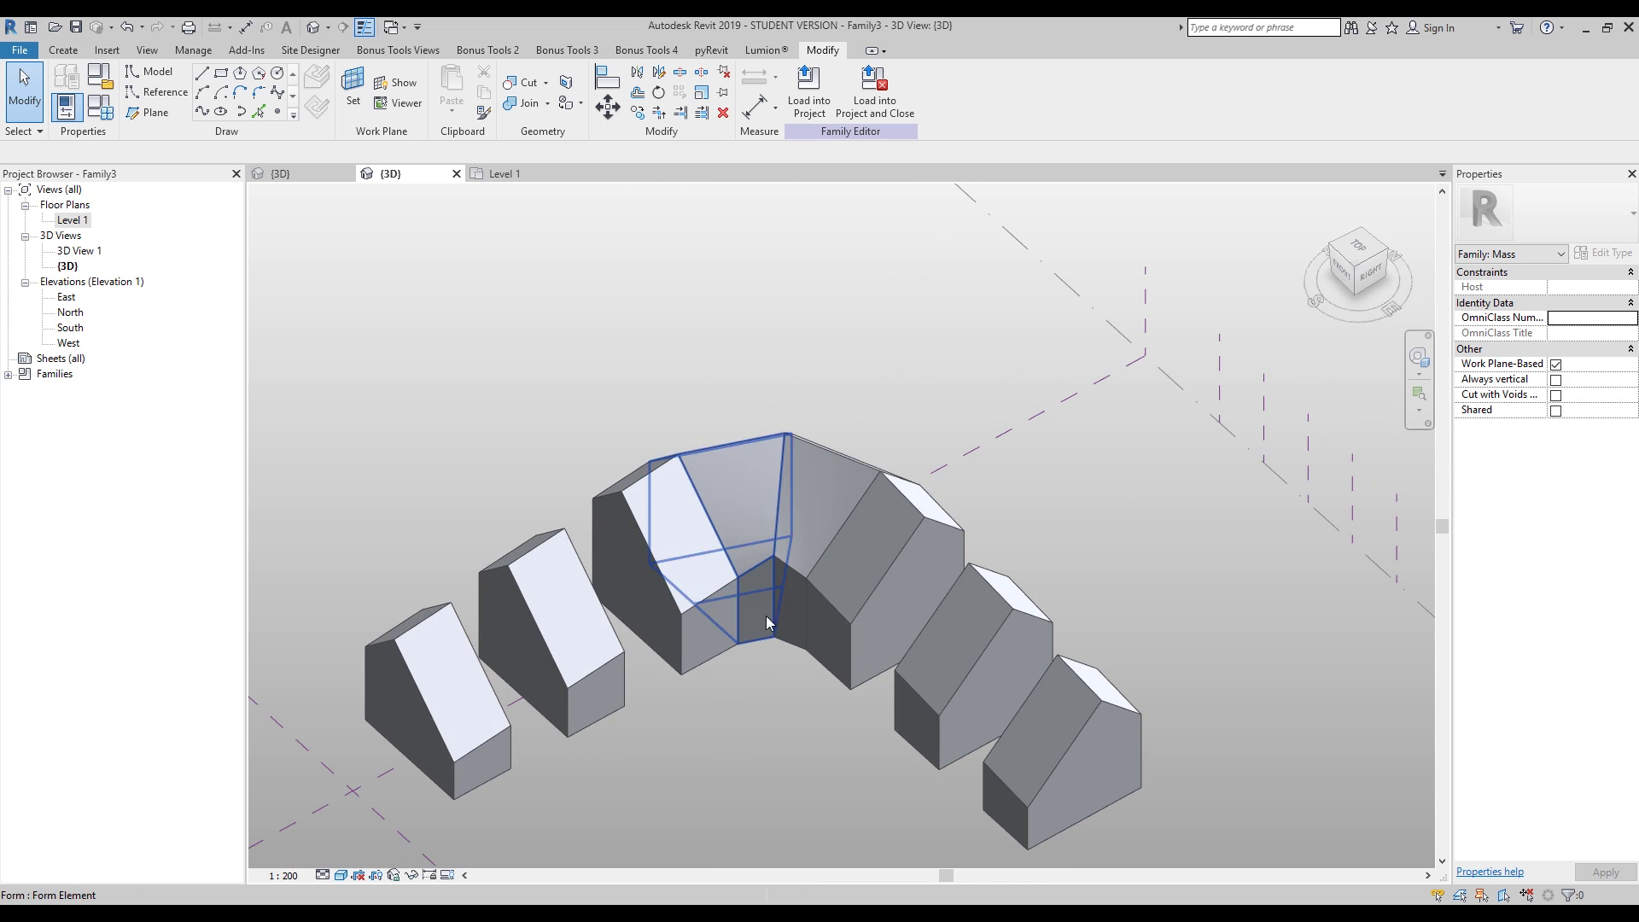
key("ctrl+z")
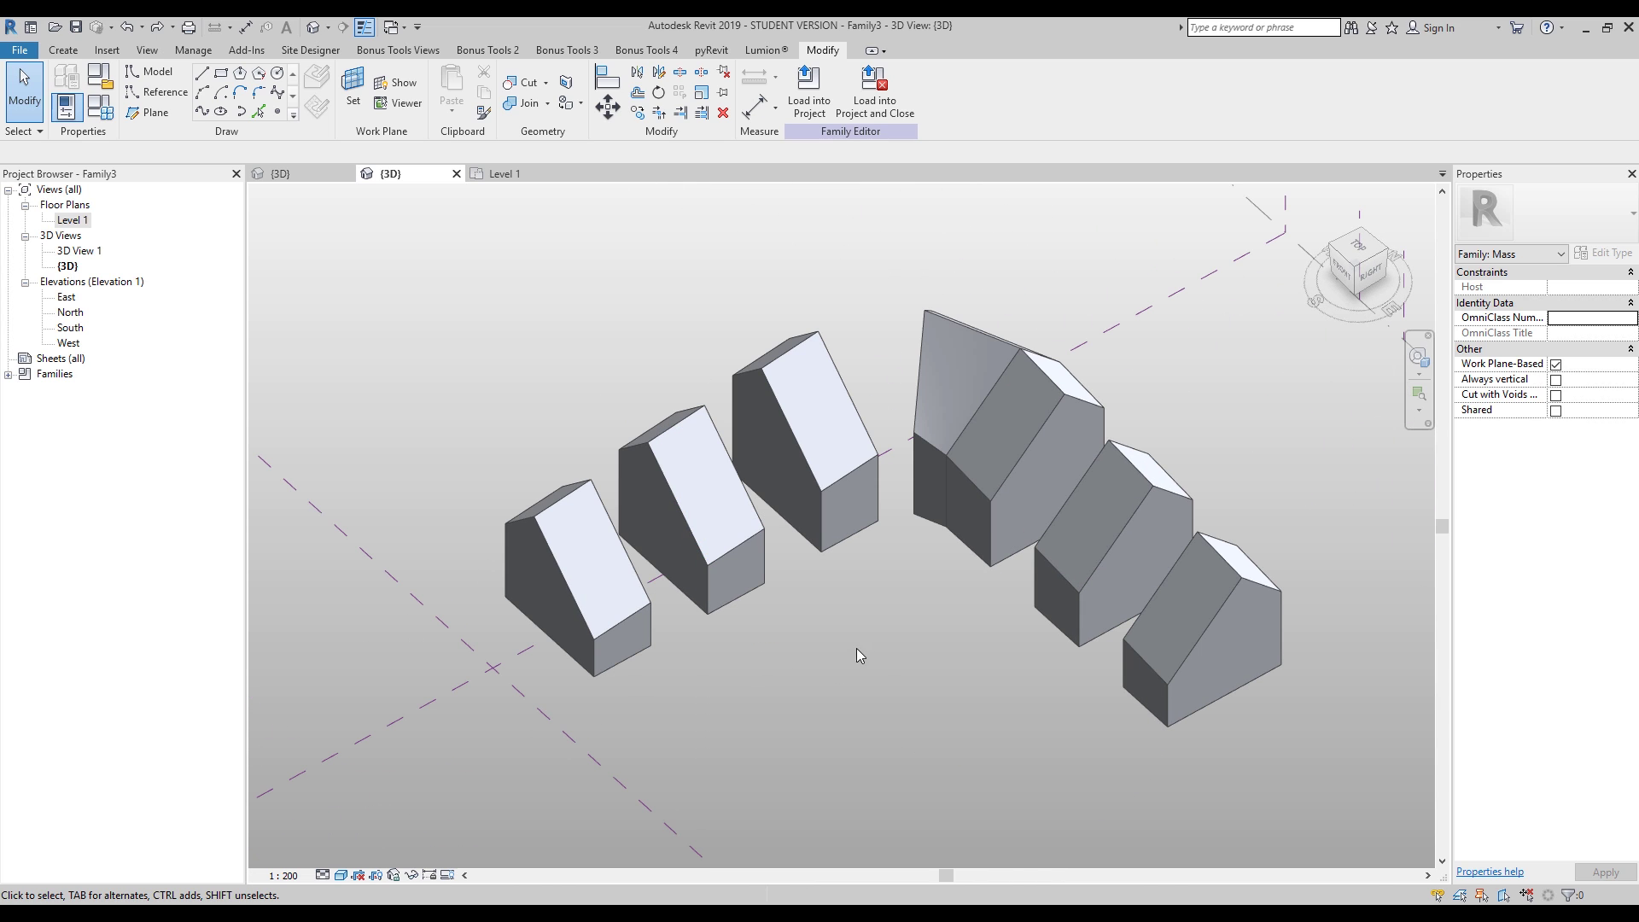
Step: Bridge the two middle houses' facing end faces with a curved form
middle_click_drag(1156, 567, 621, 509, "shift")
left_click(593, 521)
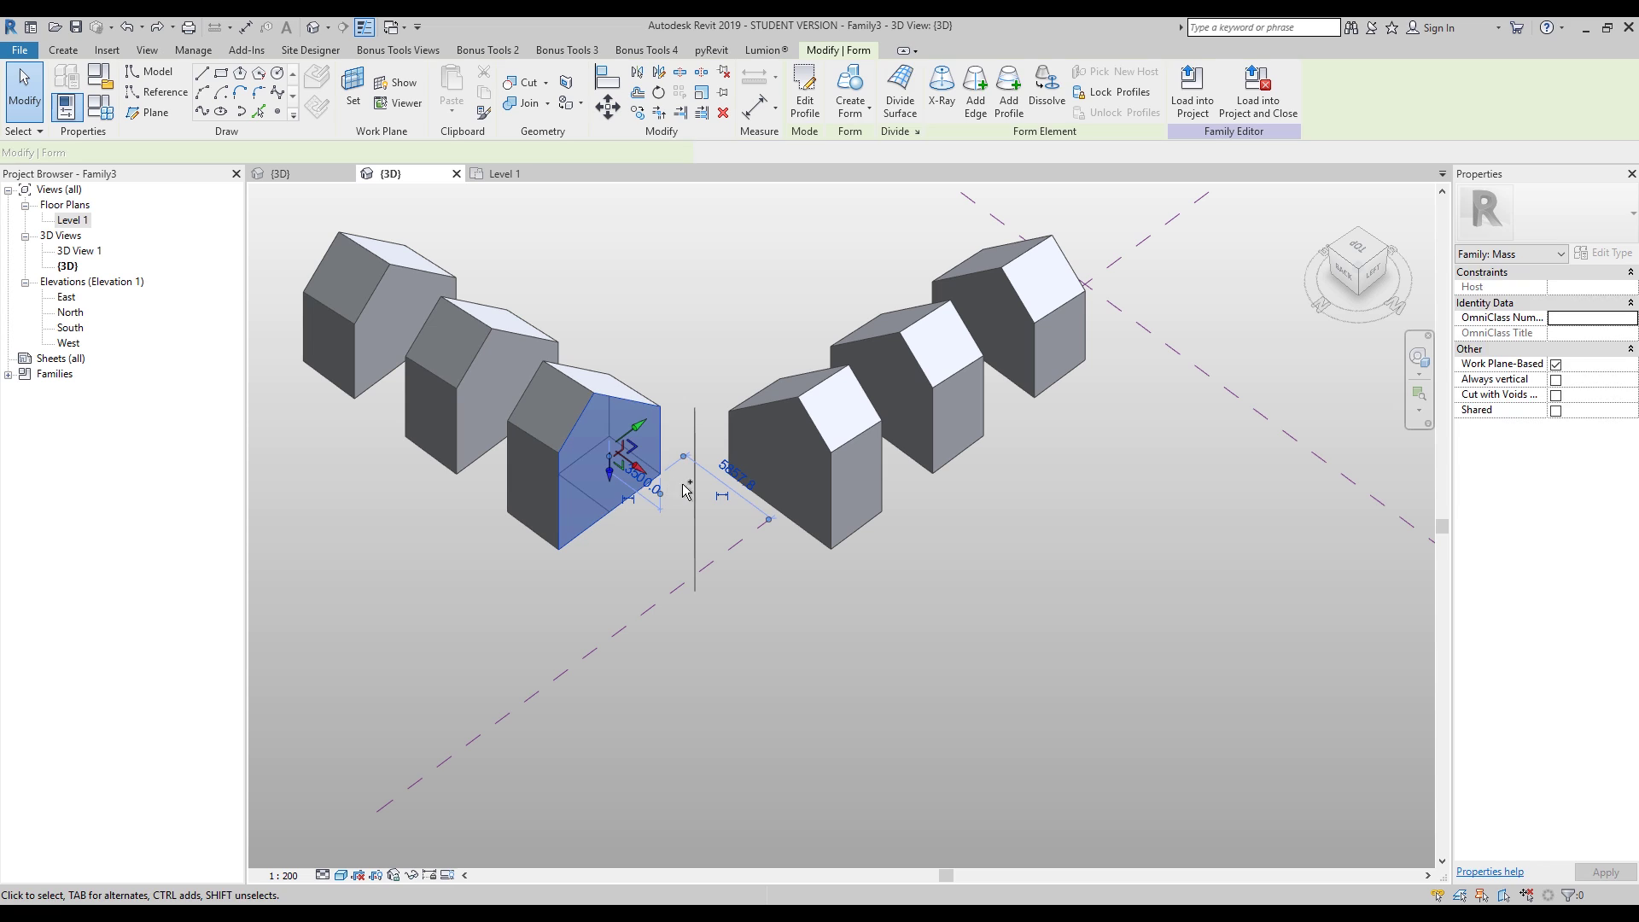
left_click(779, 487, "ctrl")
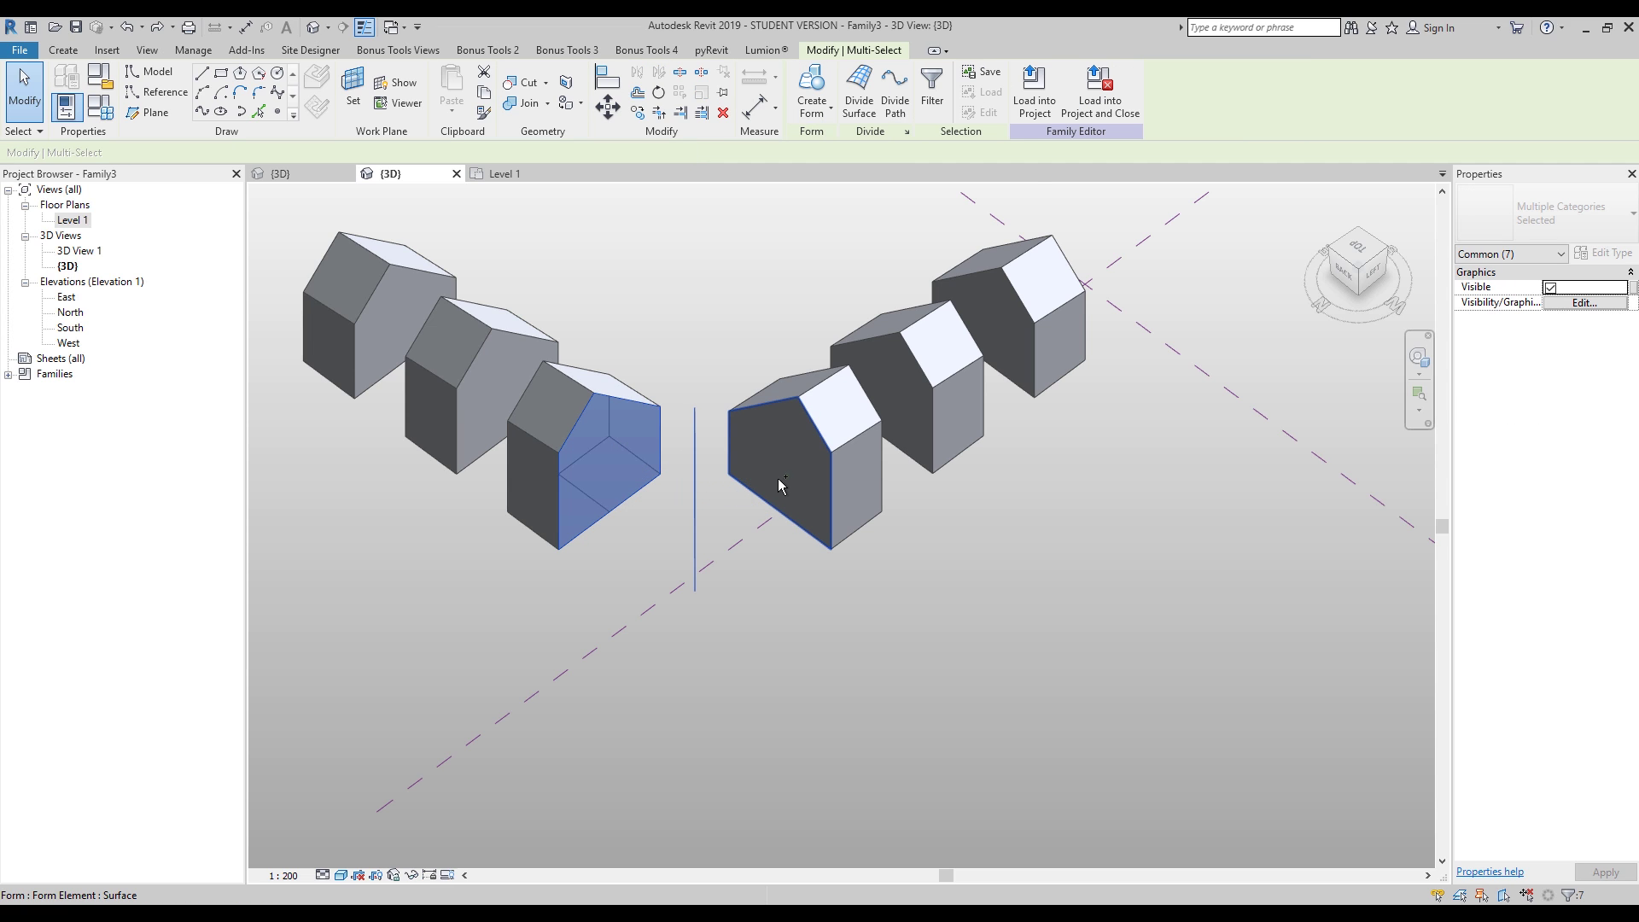
left_click(830, 81)
middle_click_drag(1009, 592, 436, 589, "shift")
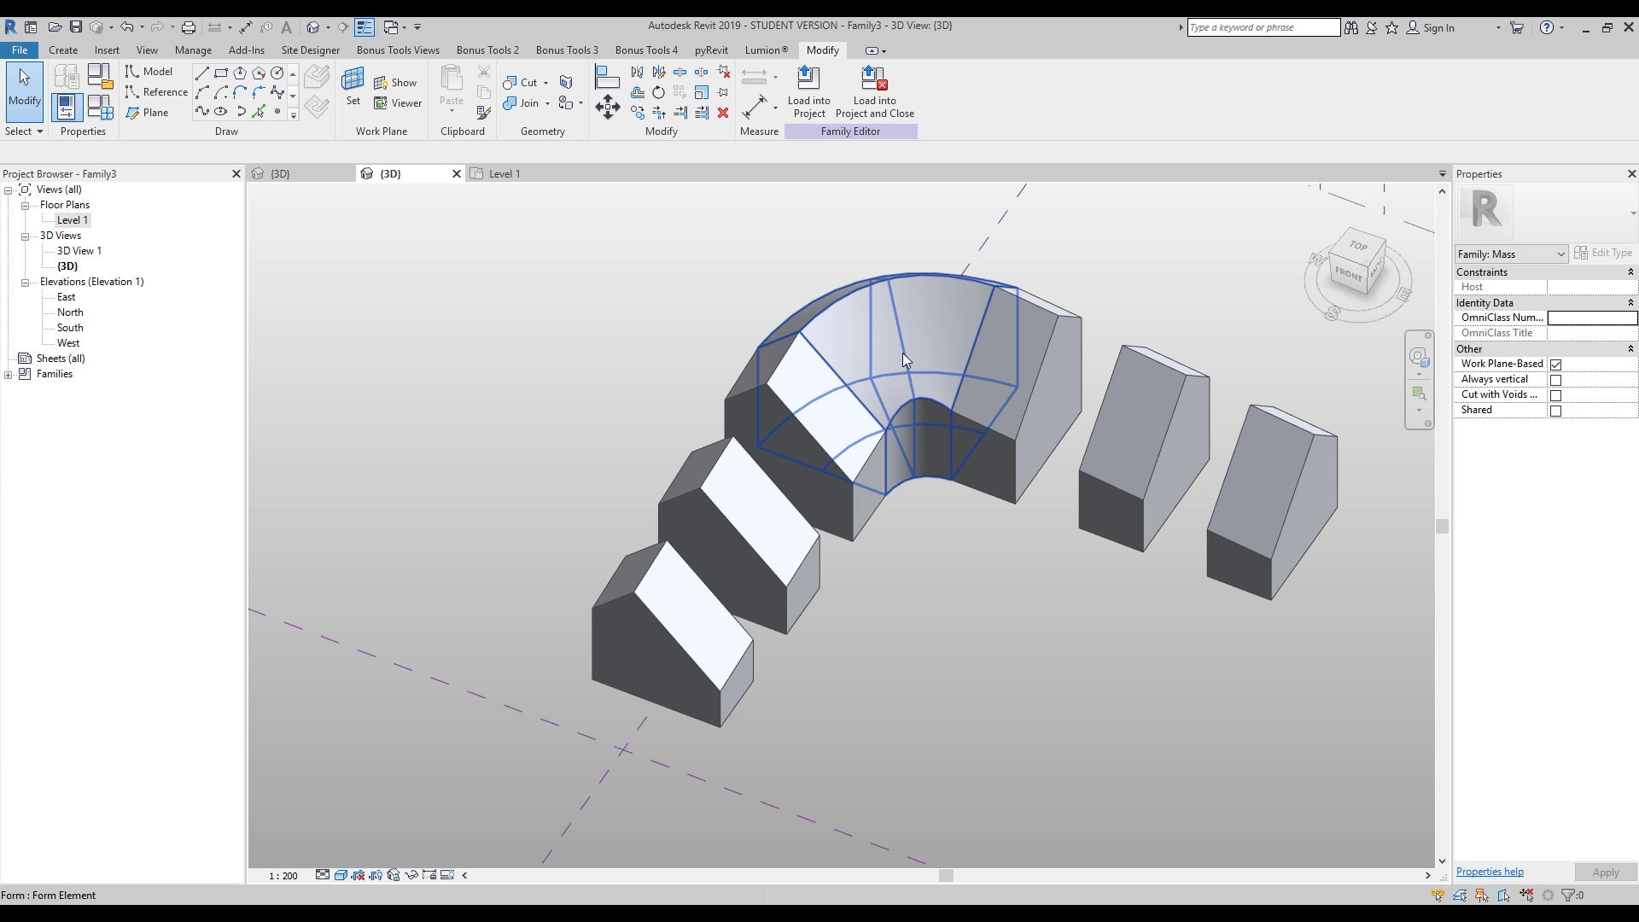
scroll(940, 291, "up", 2)
middle_click_drag(941, 290, 892, 209, "shift")
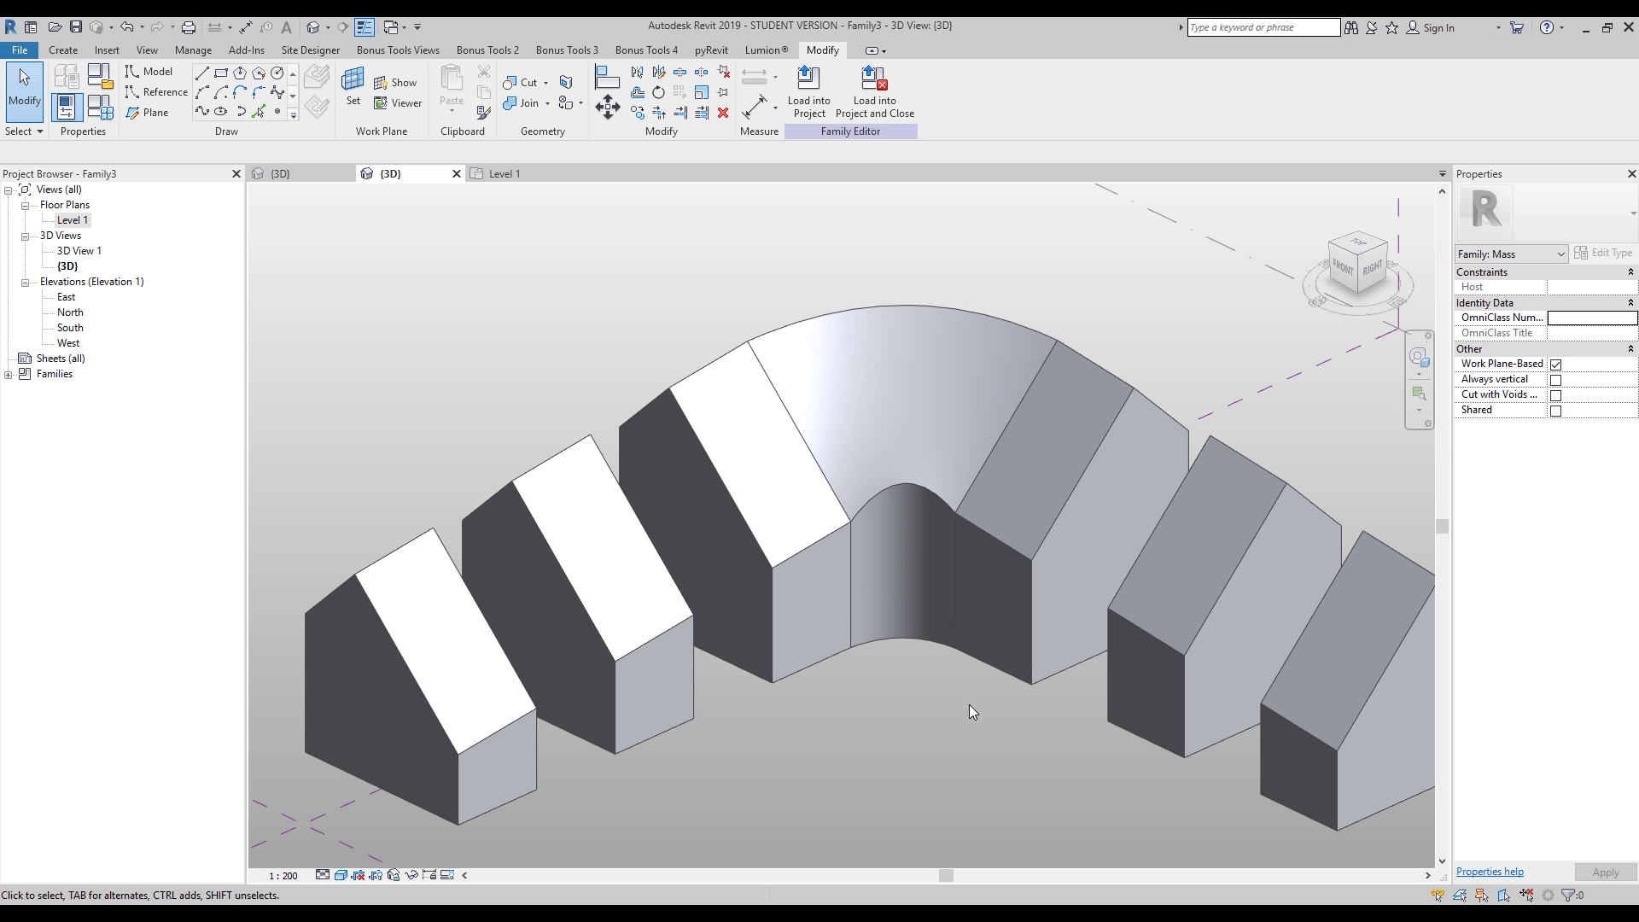
middle_click_drag(847, 433, 873, 467, "shift")
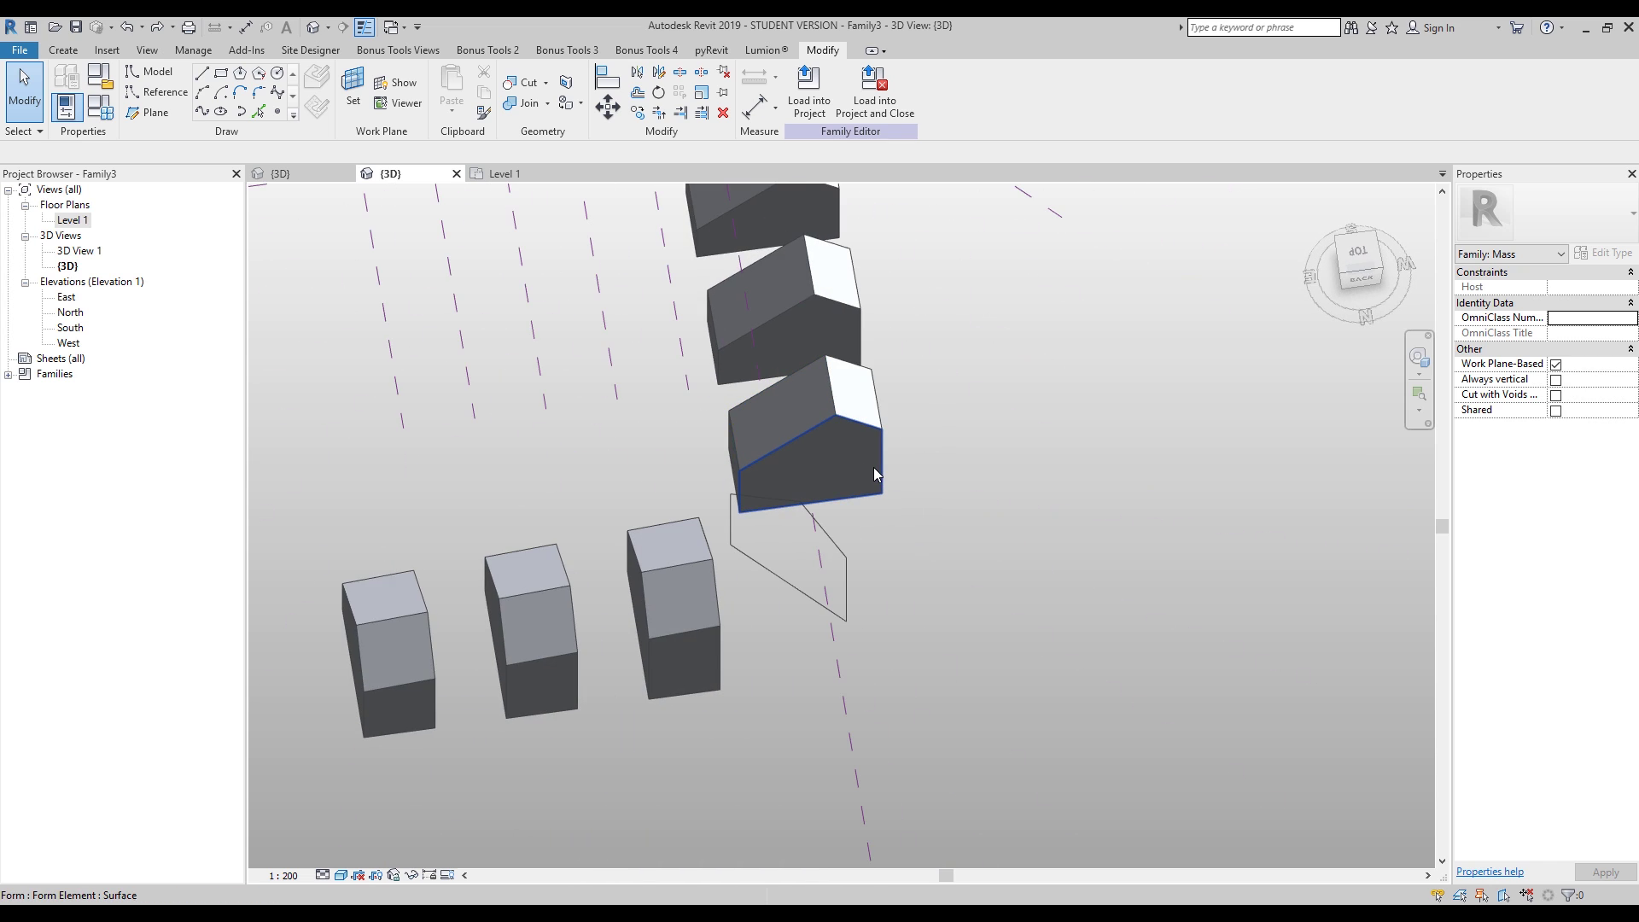
Step: Extend the next house's end face out to the loose profile
left_click(873, 469)
left_click(836, 544, "ctrl")
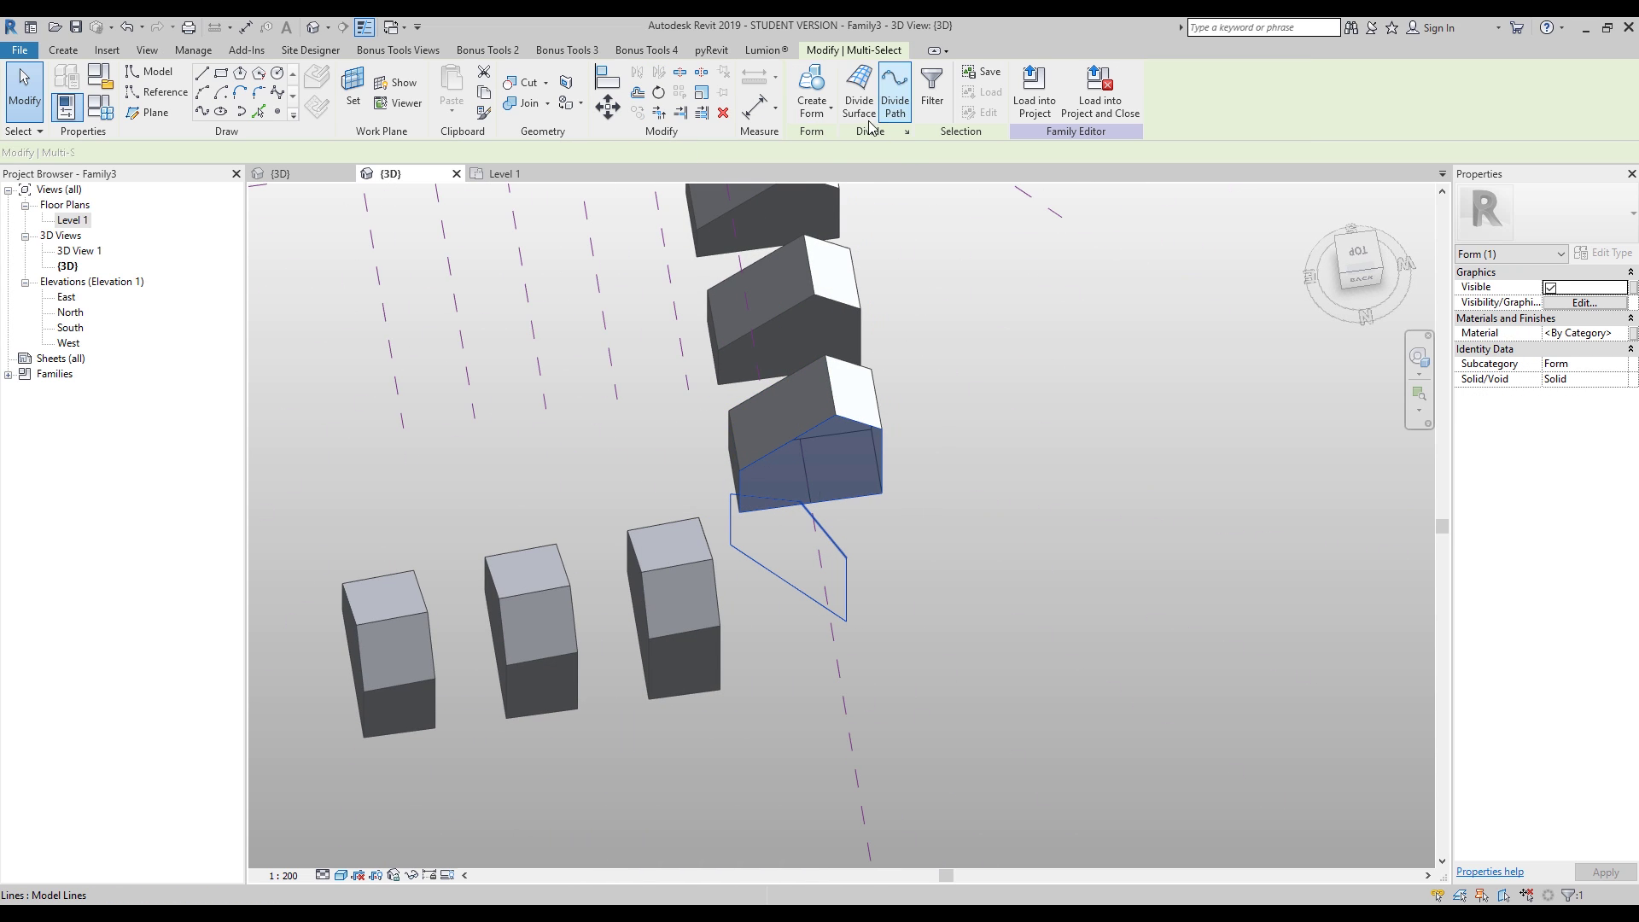
left_click(811, 84)
middle_click_drag(1080, 589, 905, 592, "shift")
Step: Join the third block's face to the neighbouring house's facing face
left_click(606, 469)
middle_click_drag(592, 555, 739, 423, "shift")
left_click(740, 423, "ctrl")
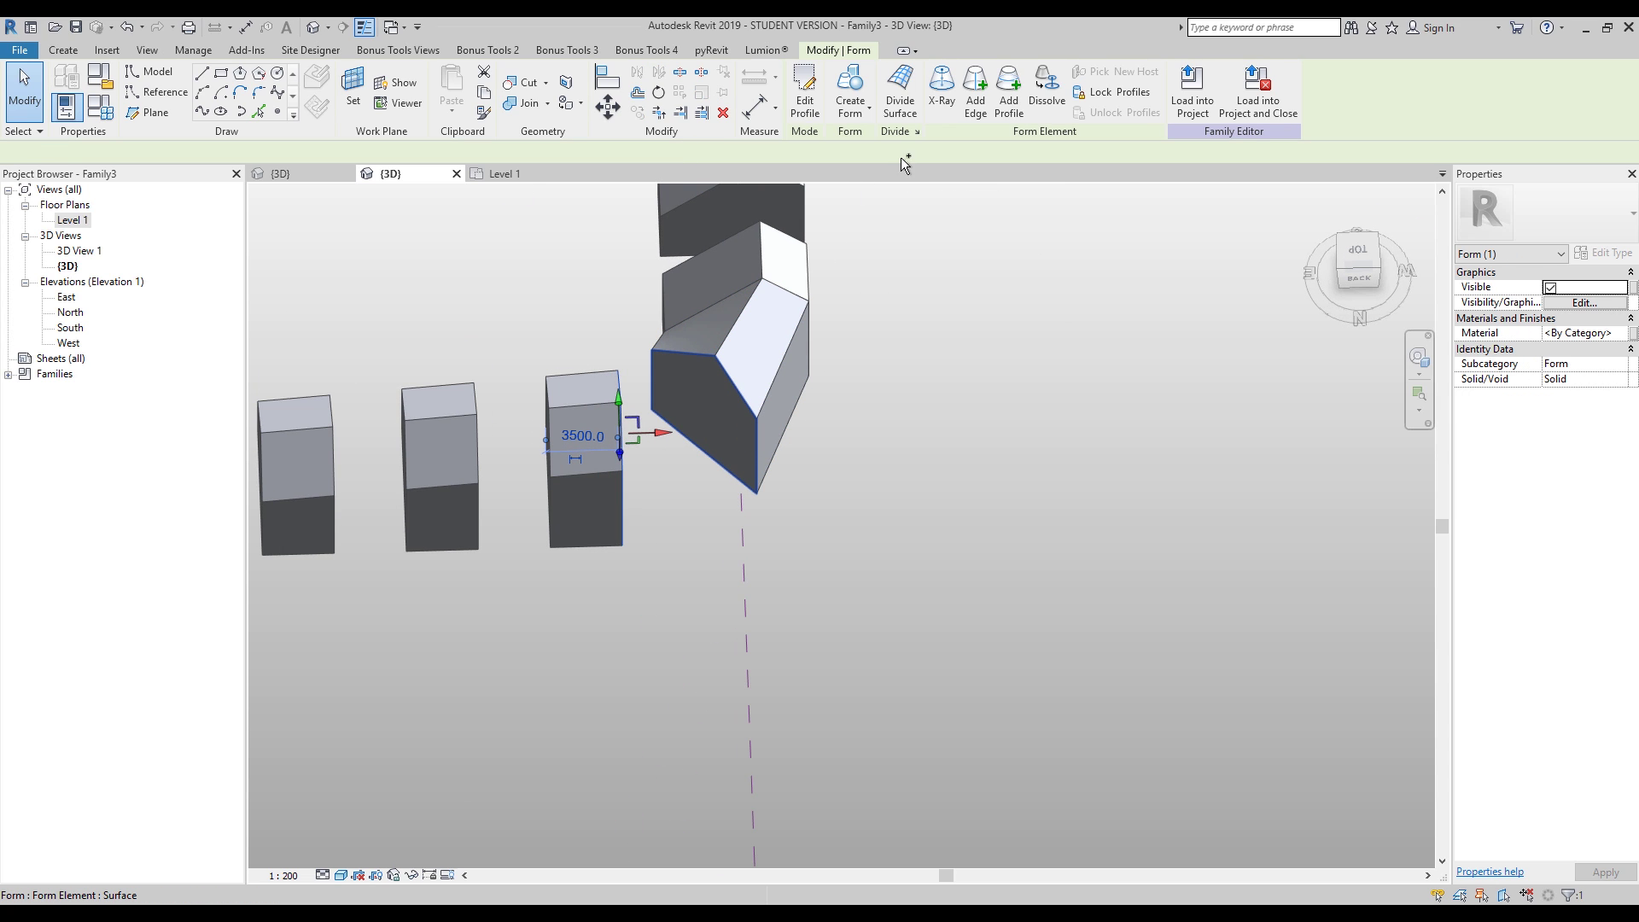
left_click(849, 83)
scroll(1005, 427, "down", 1)
middle_click_drag(1005, 428, 826, 444, "shift")
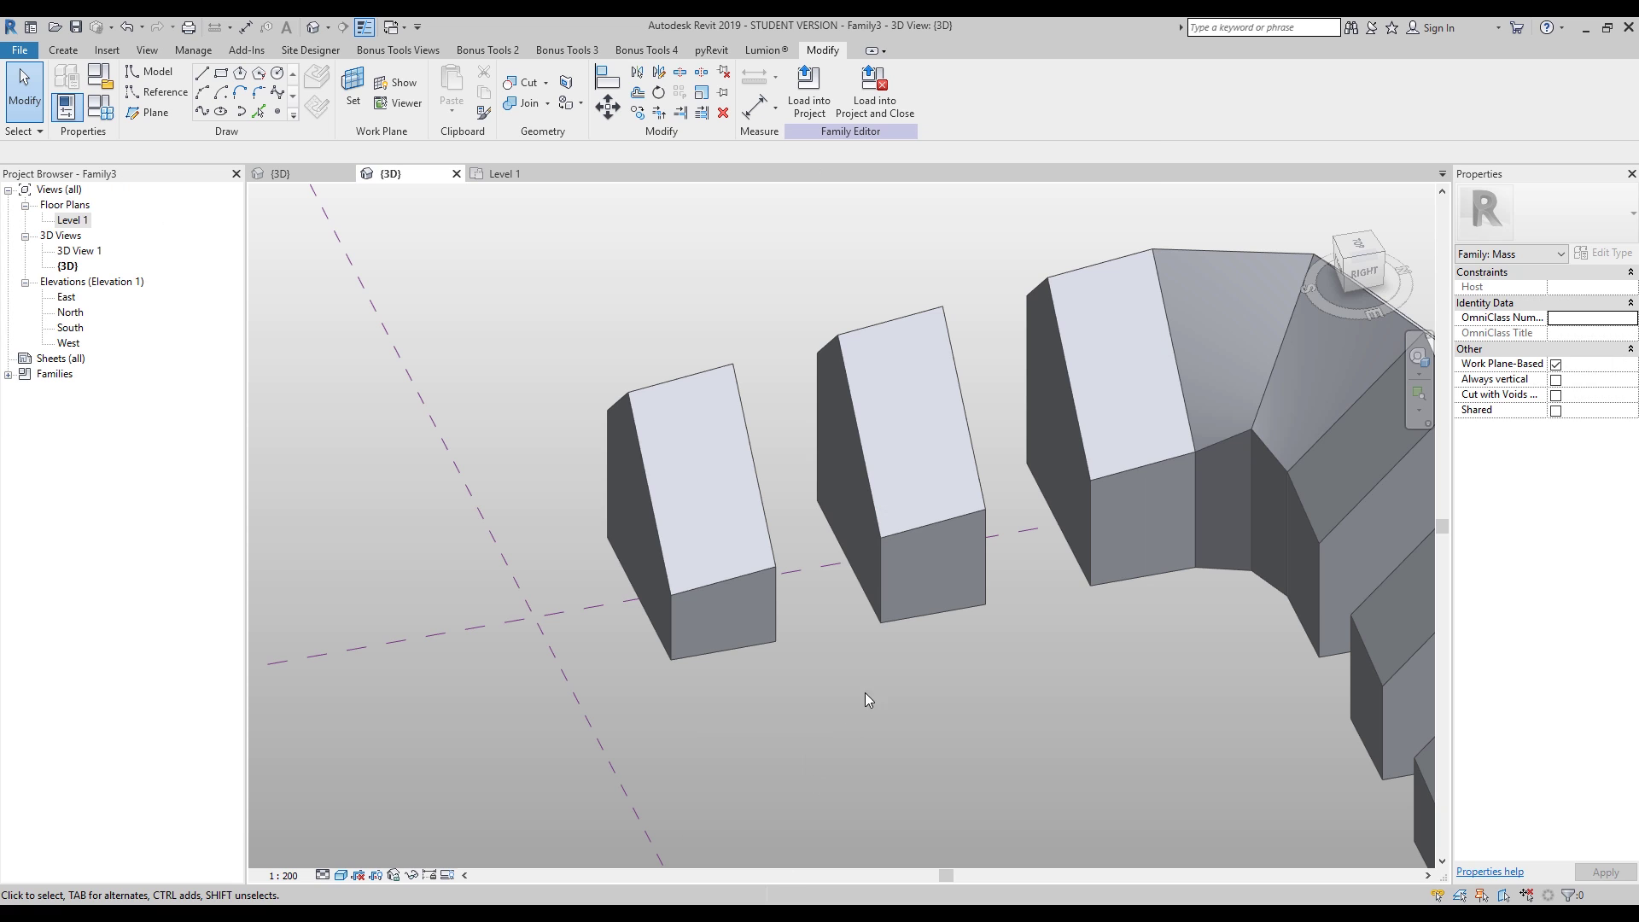
Step: Set the first house's side face as the work plane
middle_click_drag(888, 617, 755, 580, "shift")
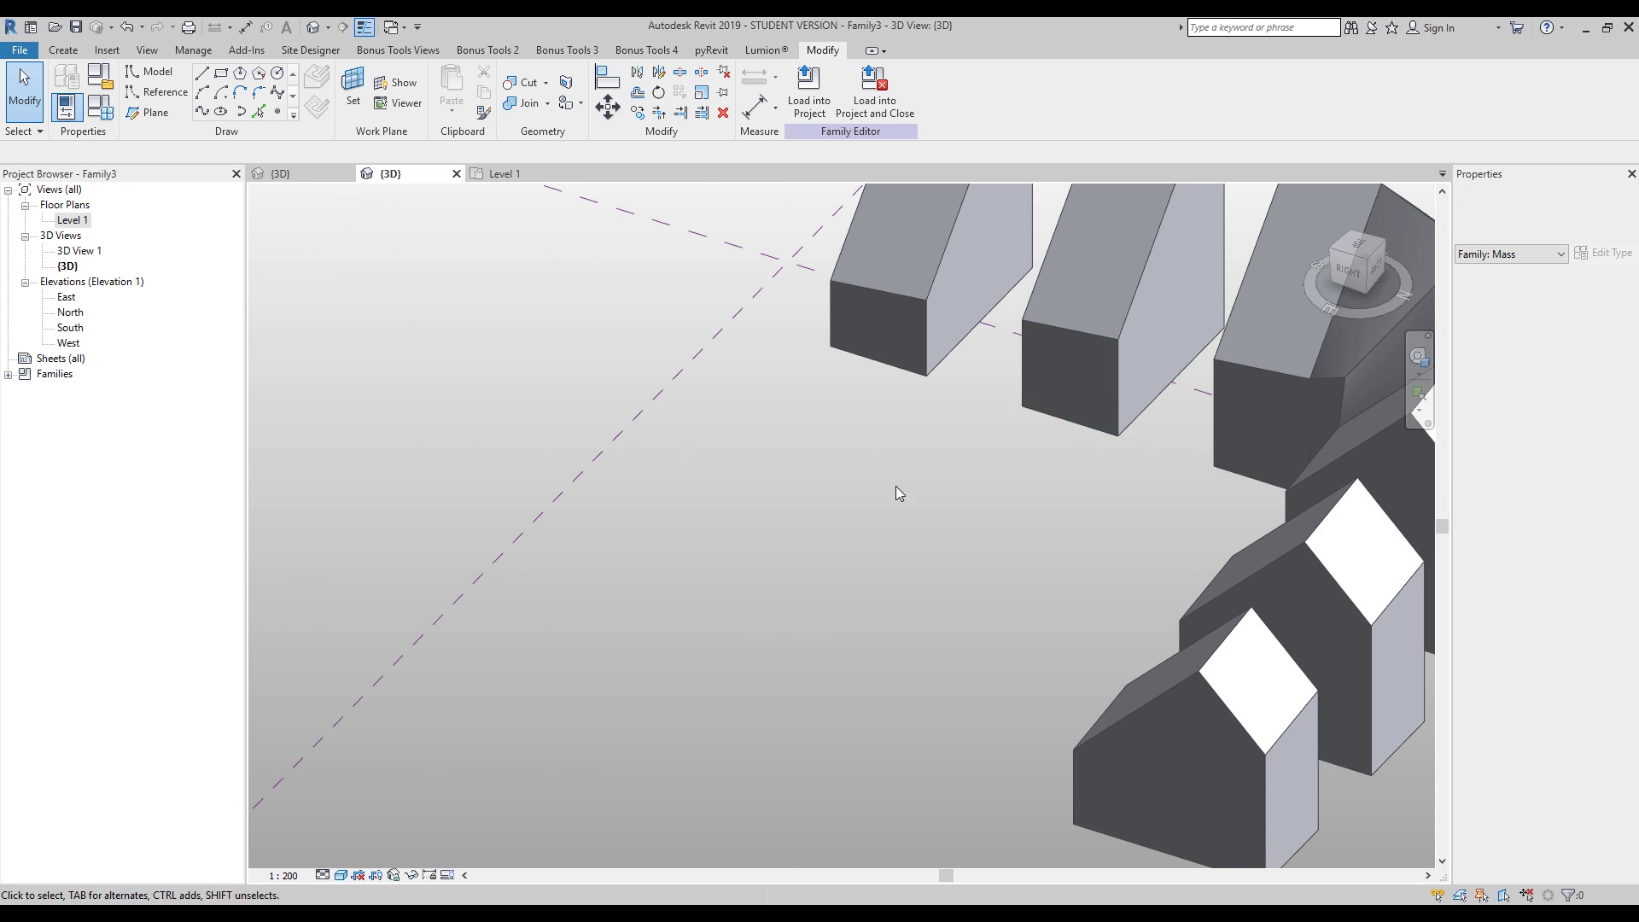
middle_click_drag(949, 343, 735, 601)
scroll(741, 546, "up", 2)
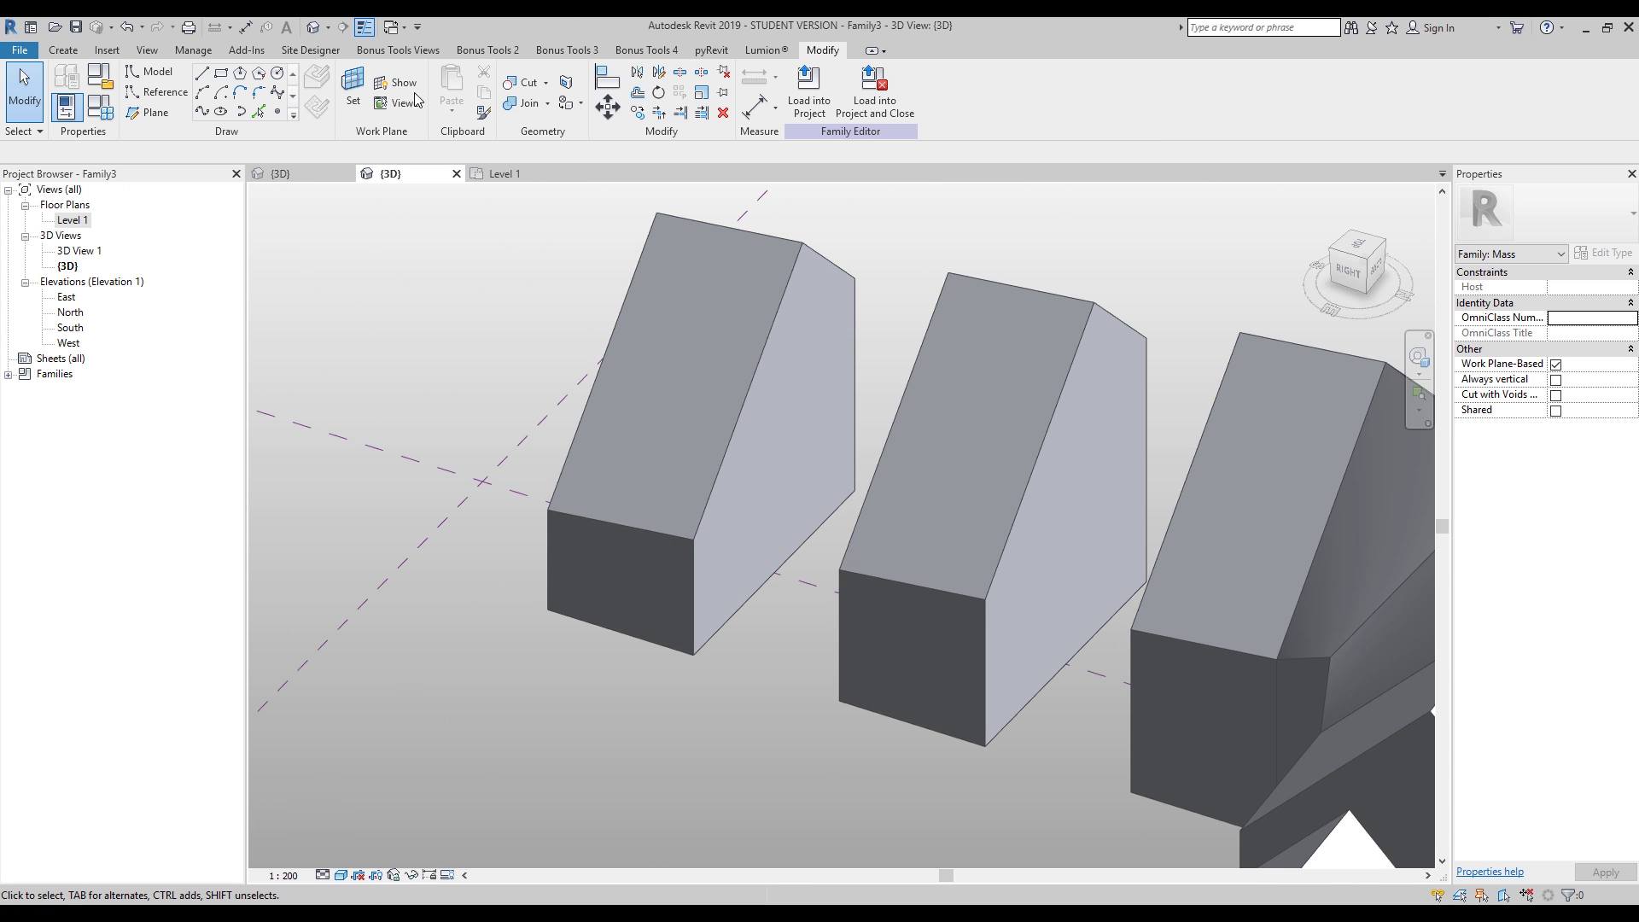
left_click(353, 90)
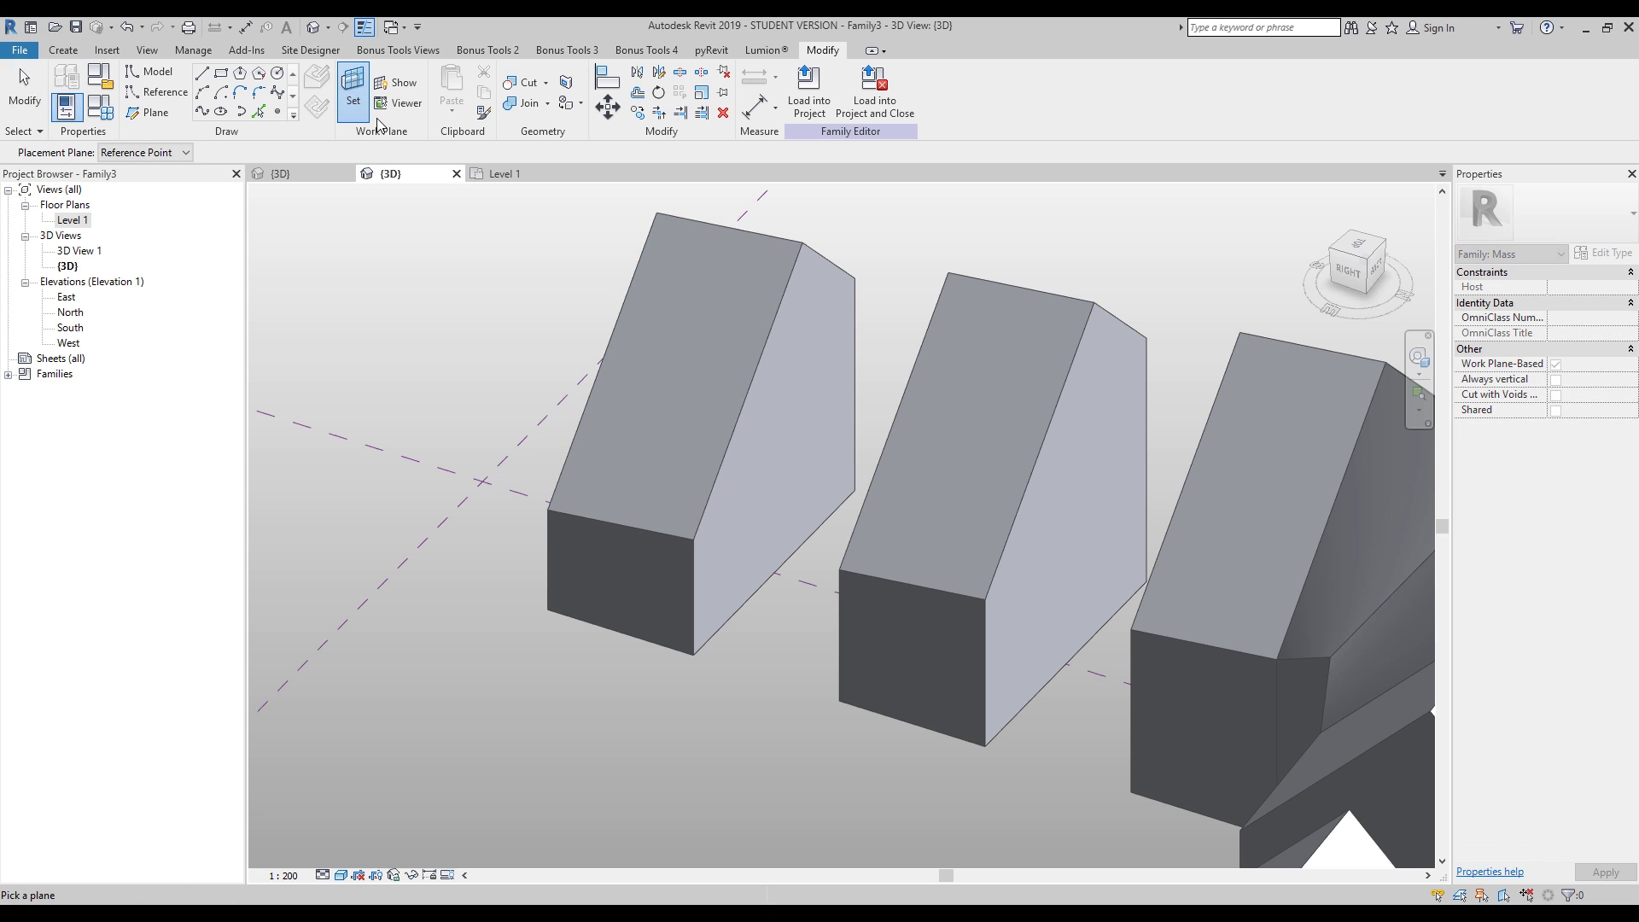
left_click(785, 426)
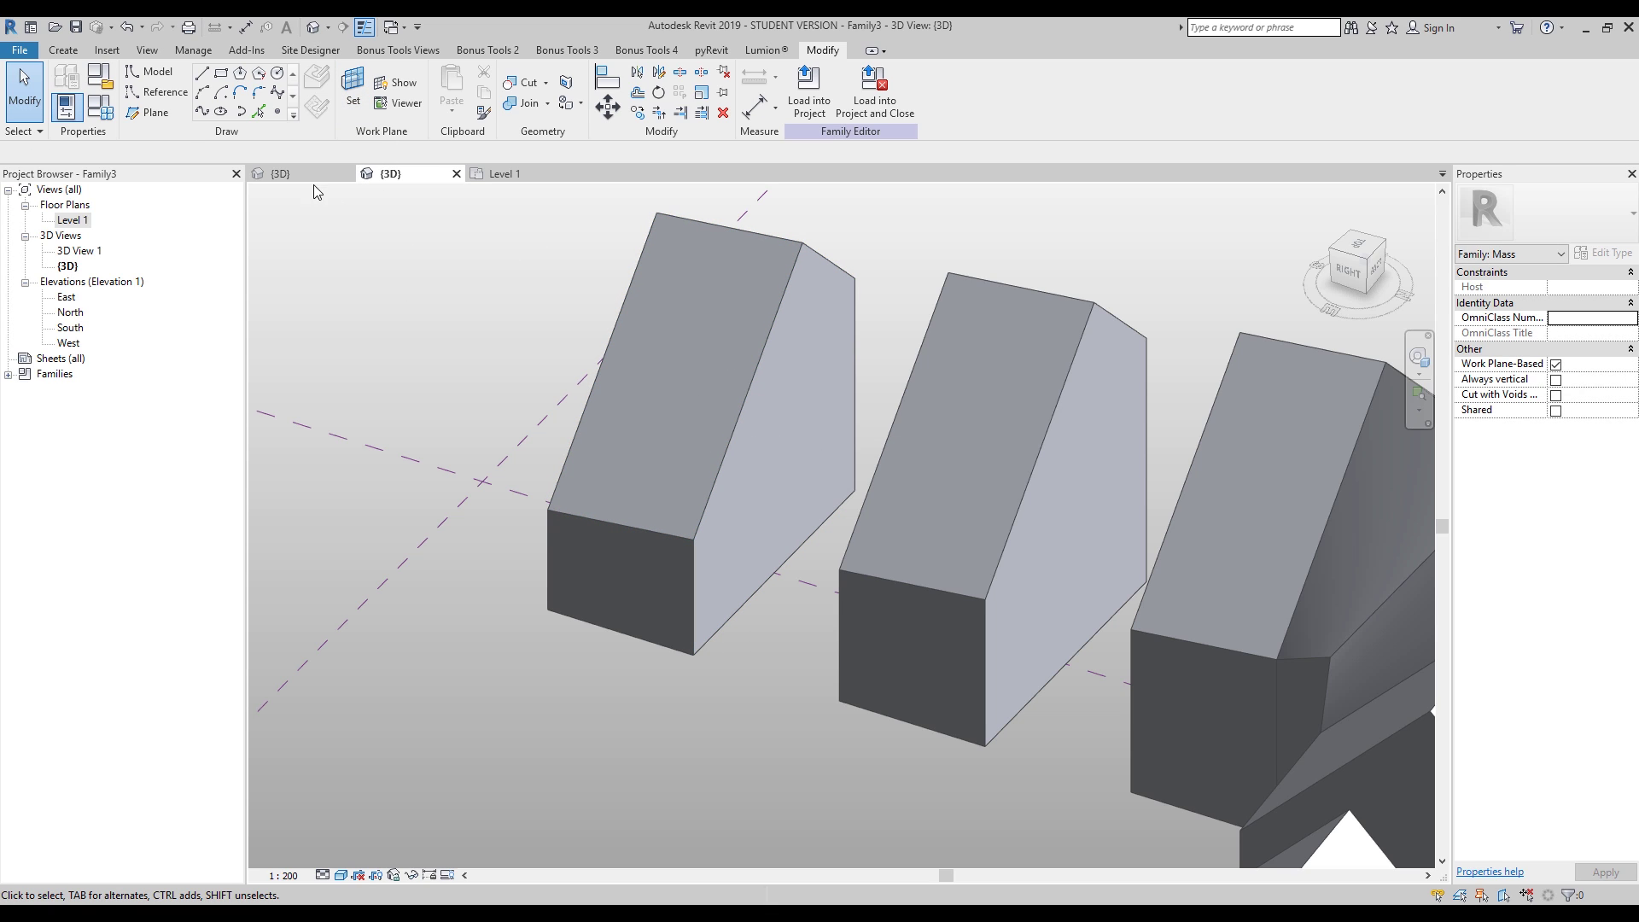
Step: Trace a model line along the first house's roof edge with Pick Lines
left_click(259, 112)
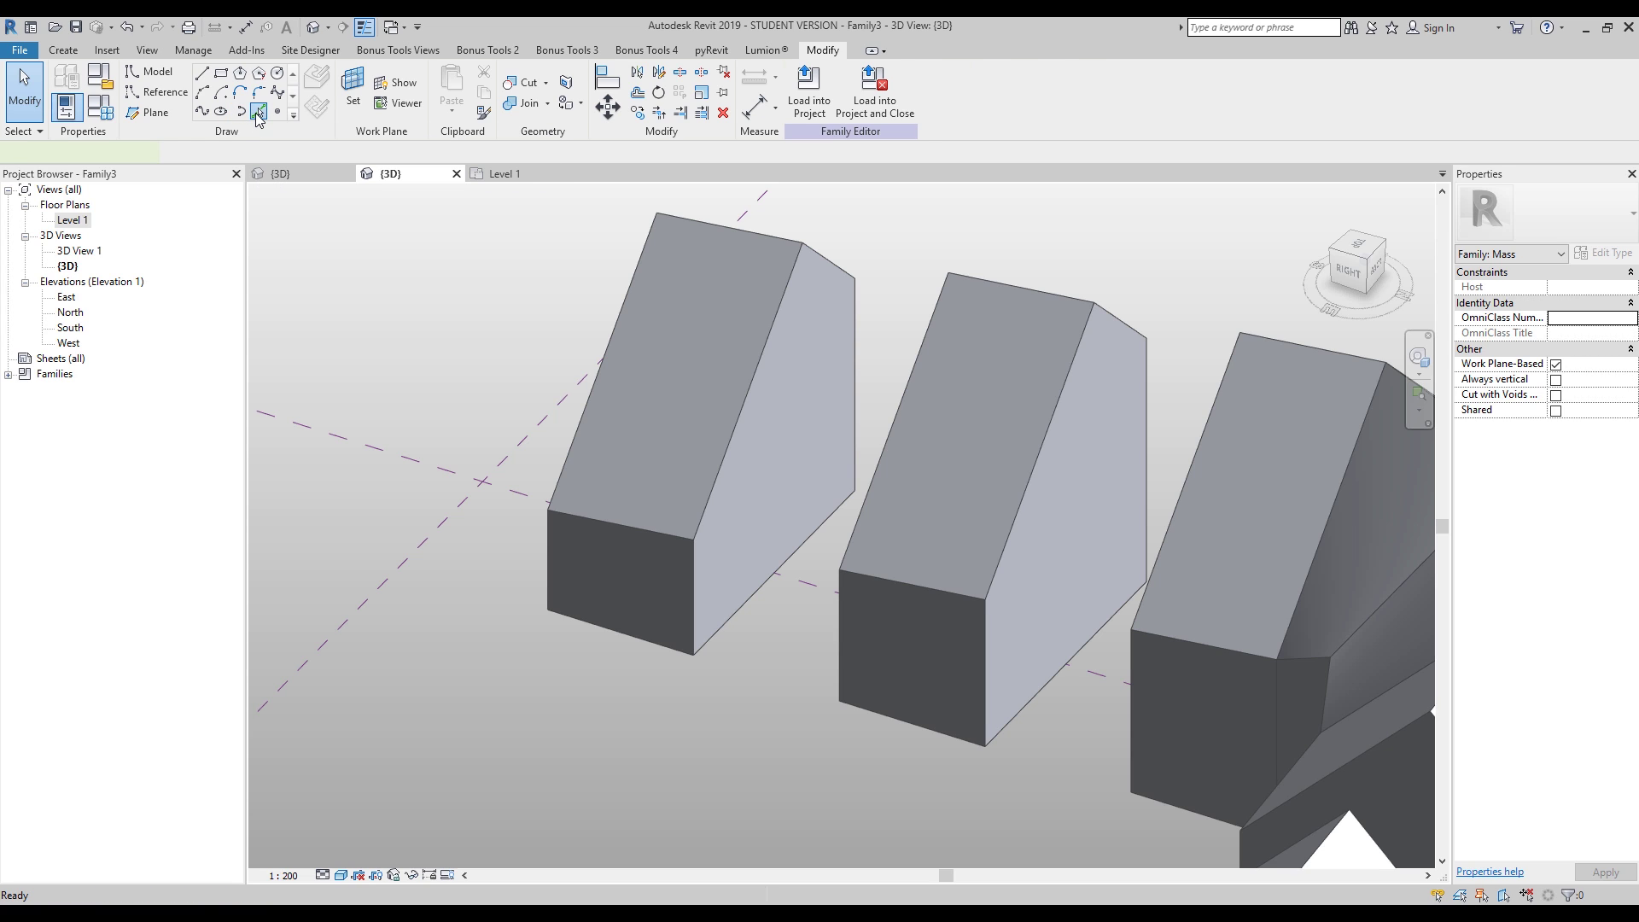
left_click(702, 522)
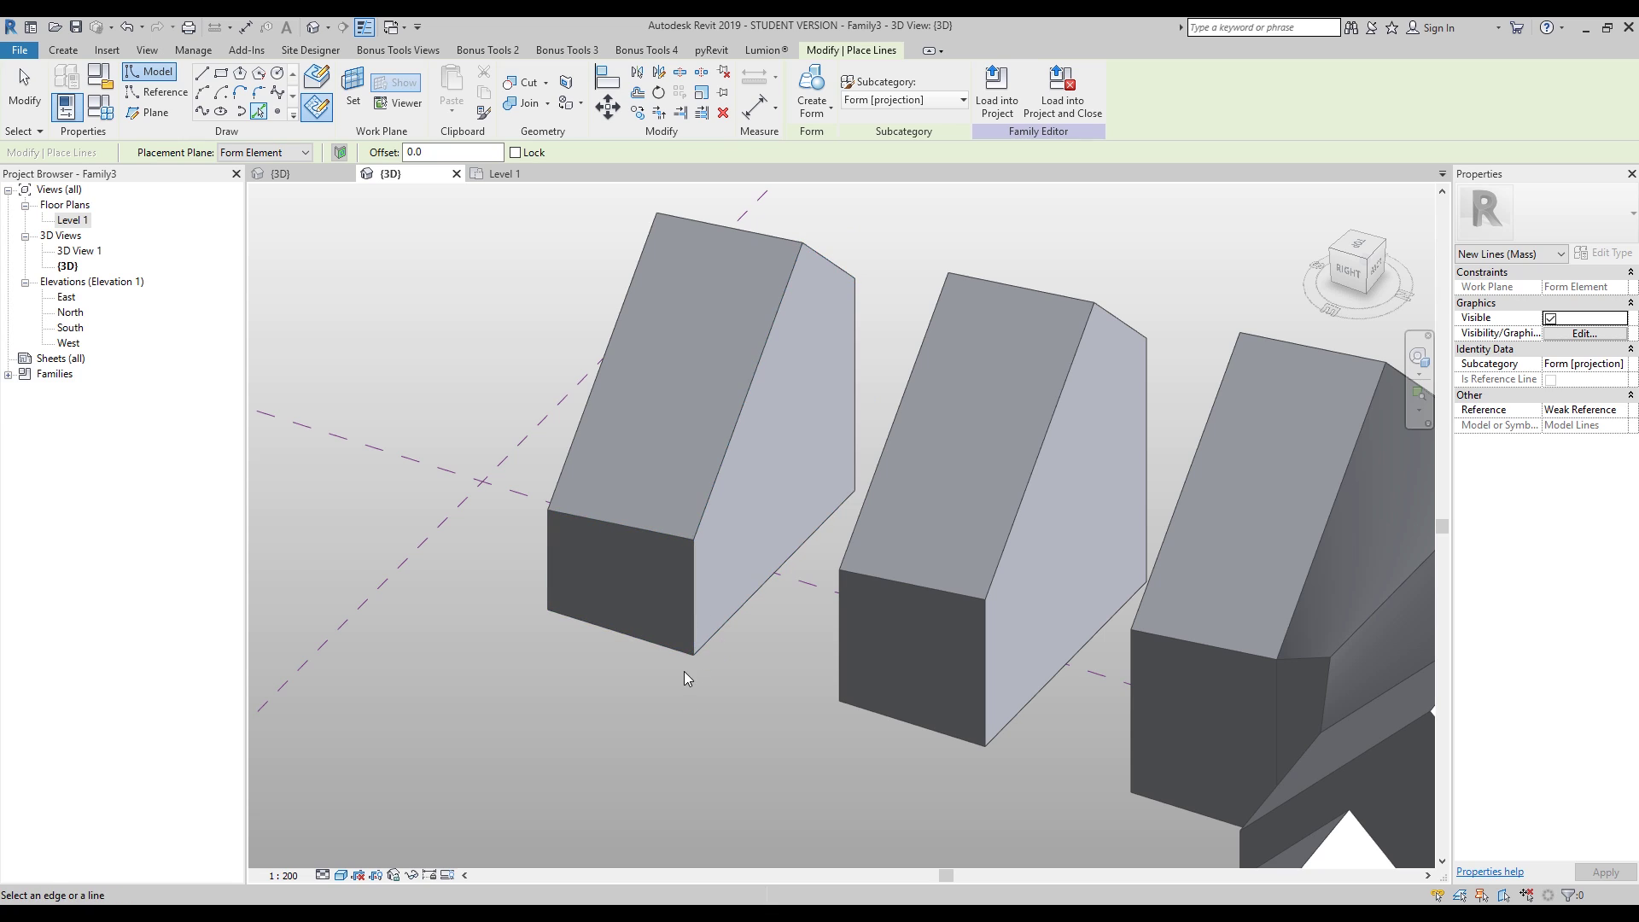
key("Escape")
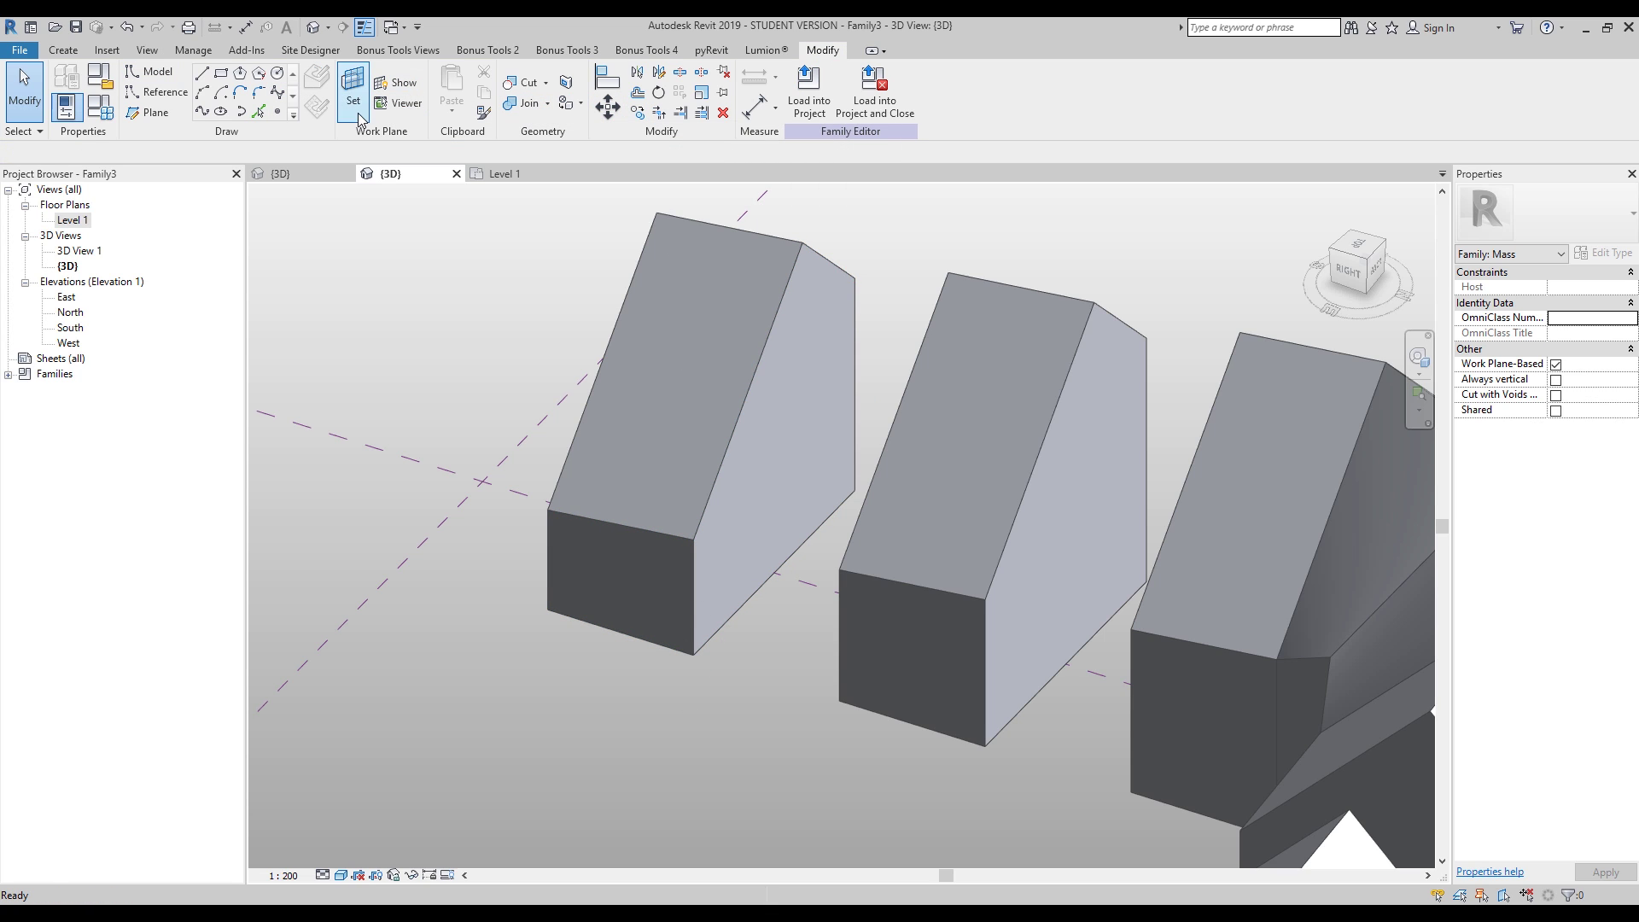
Step: Offset the first house's gable edge lines 400 inward and trim them into a closed corner
left_click(637, 96)
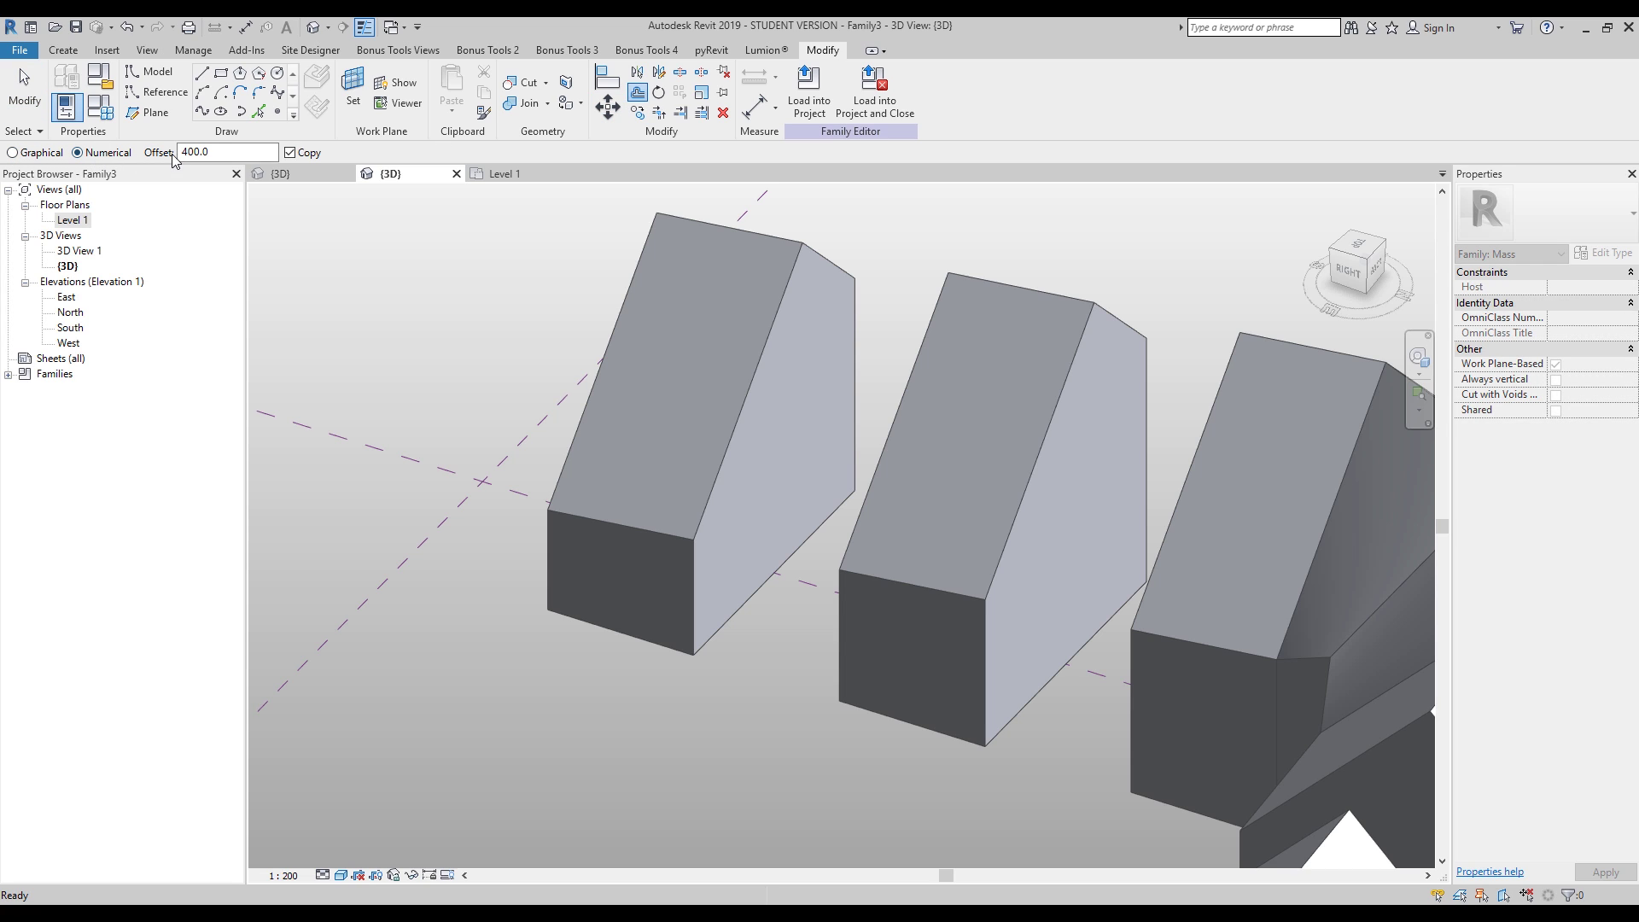
left_click(309, 153)
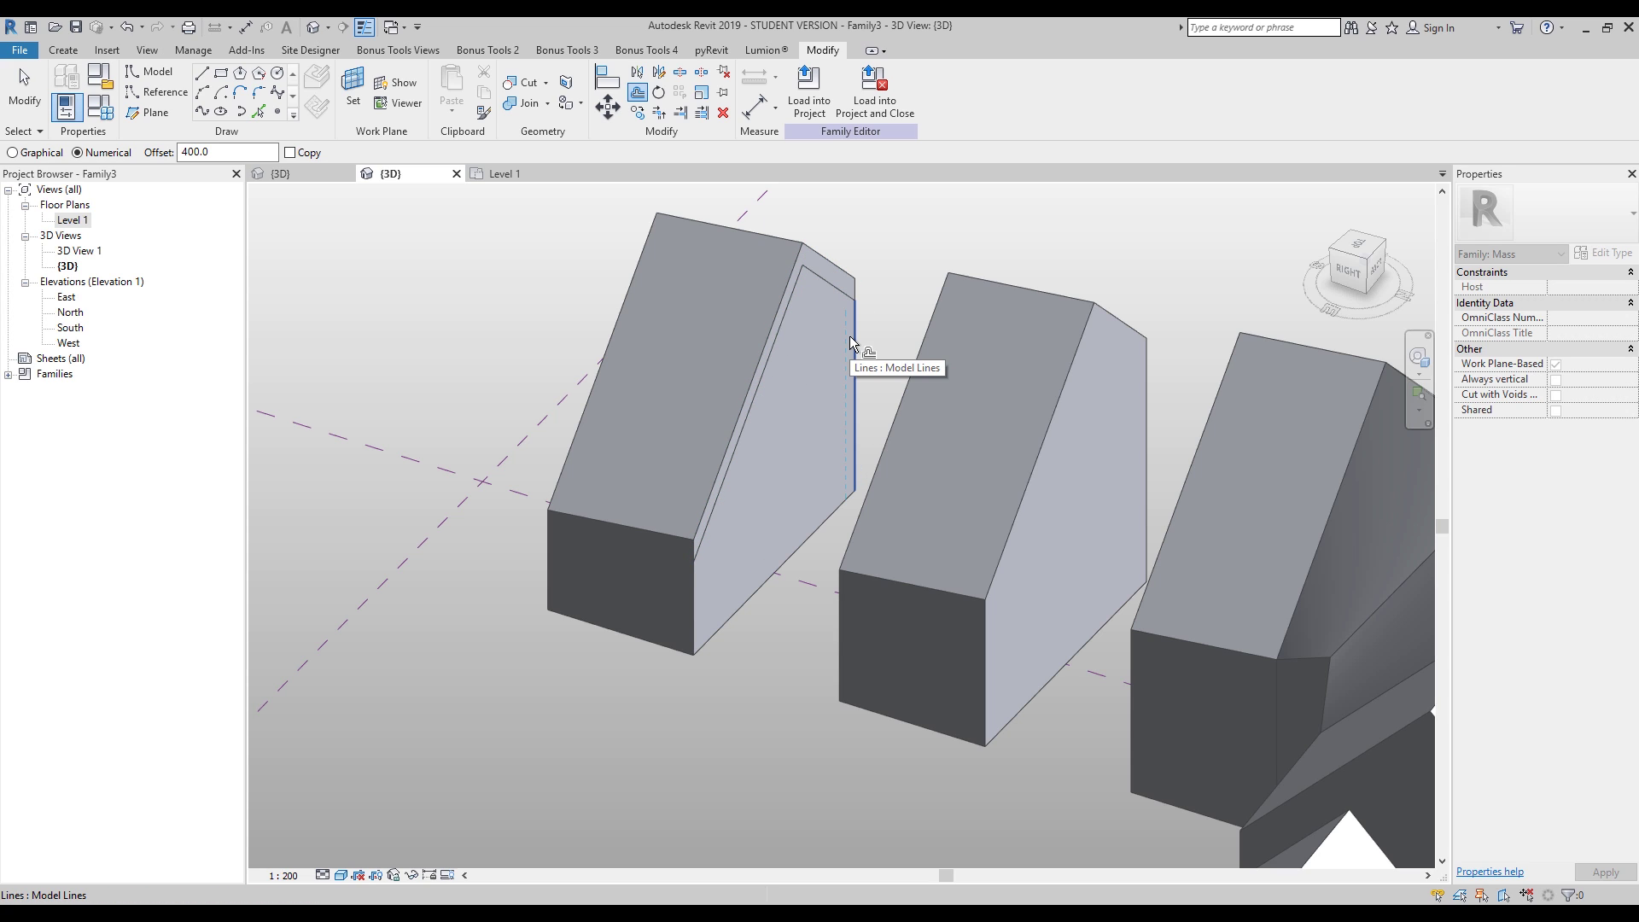
left_click(853, 329)
left_click(697, 575)
key("t")
key("r")
left_click(702, 619)
left_click(709, 634)
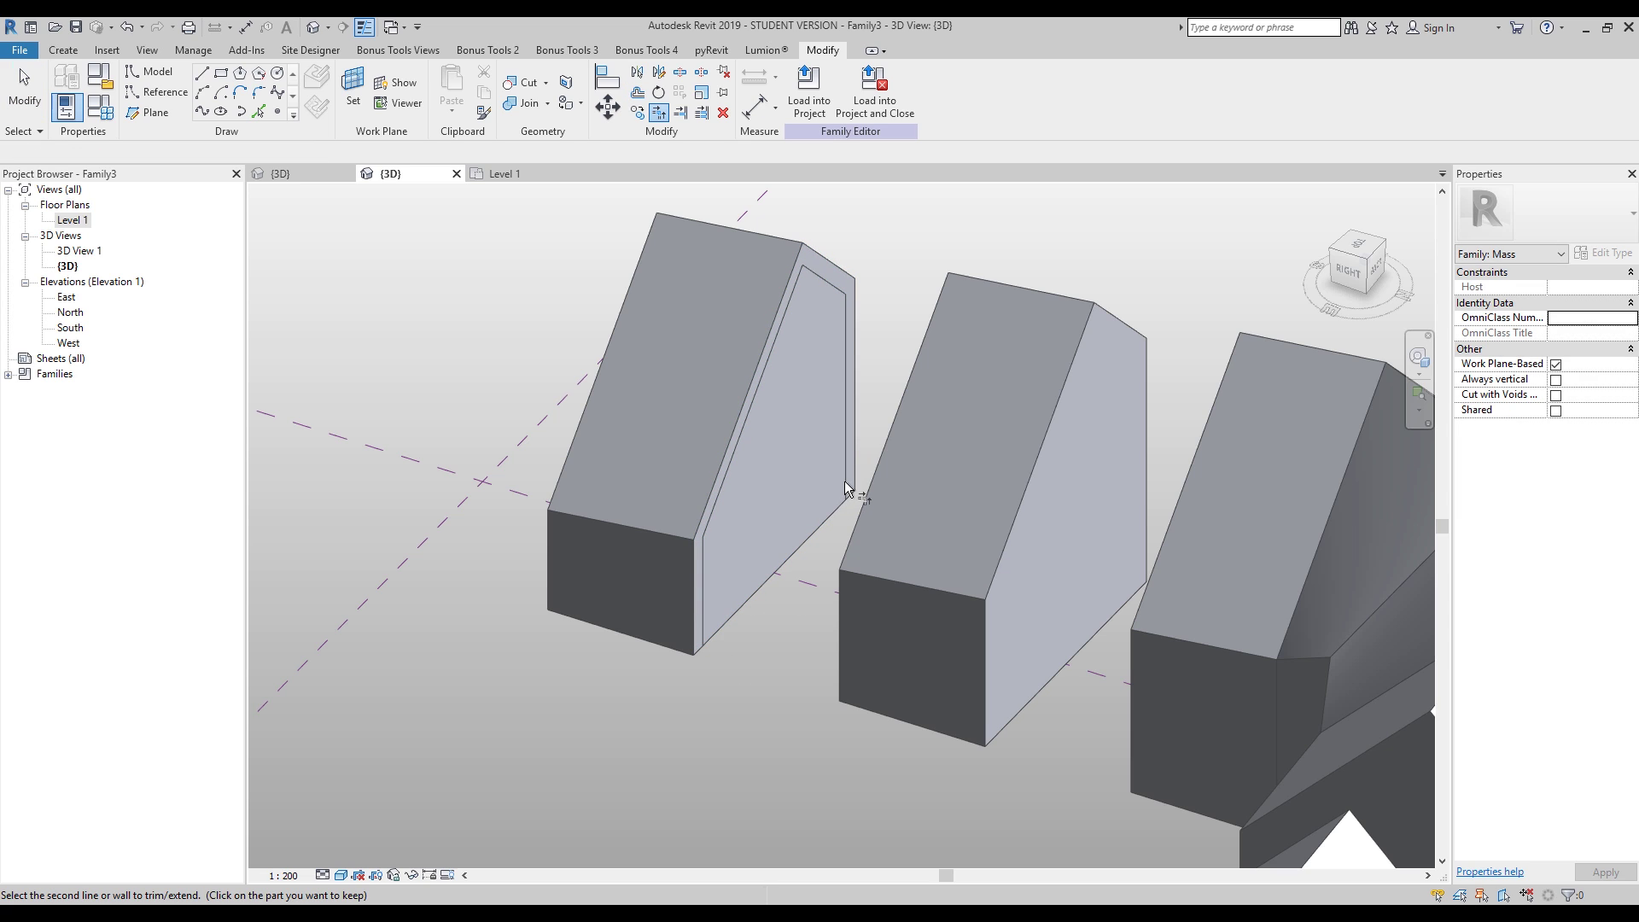
key("Escape")
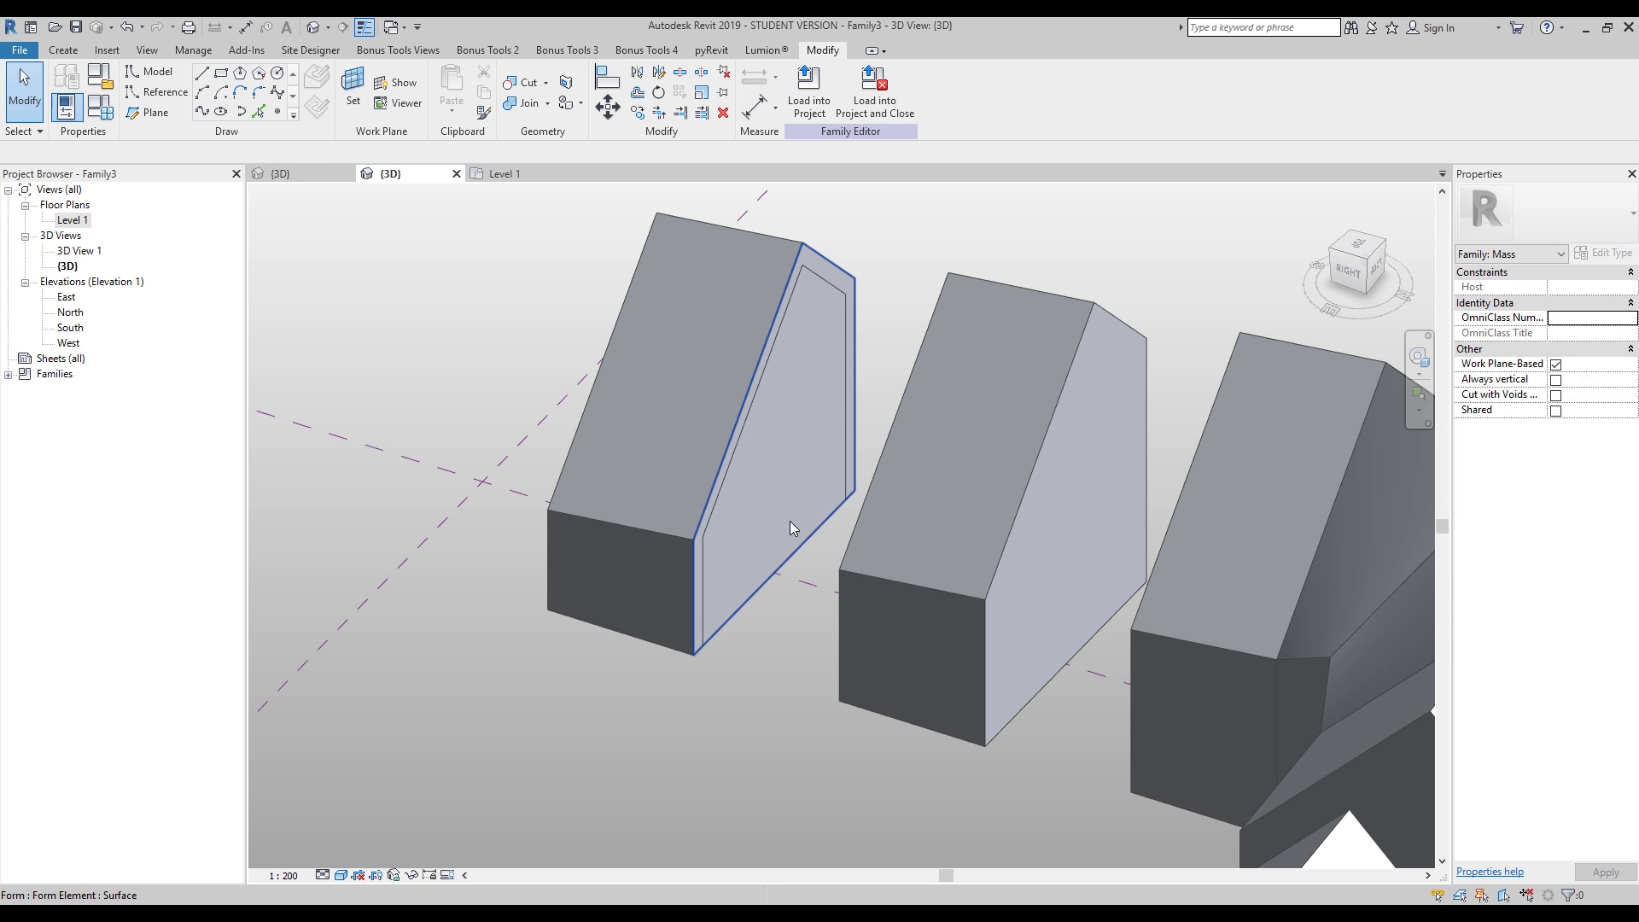
Step: Extrude the inset outline into a solid form and orbit to inspect it
left_click(705, 552)
left_click(811, 85)
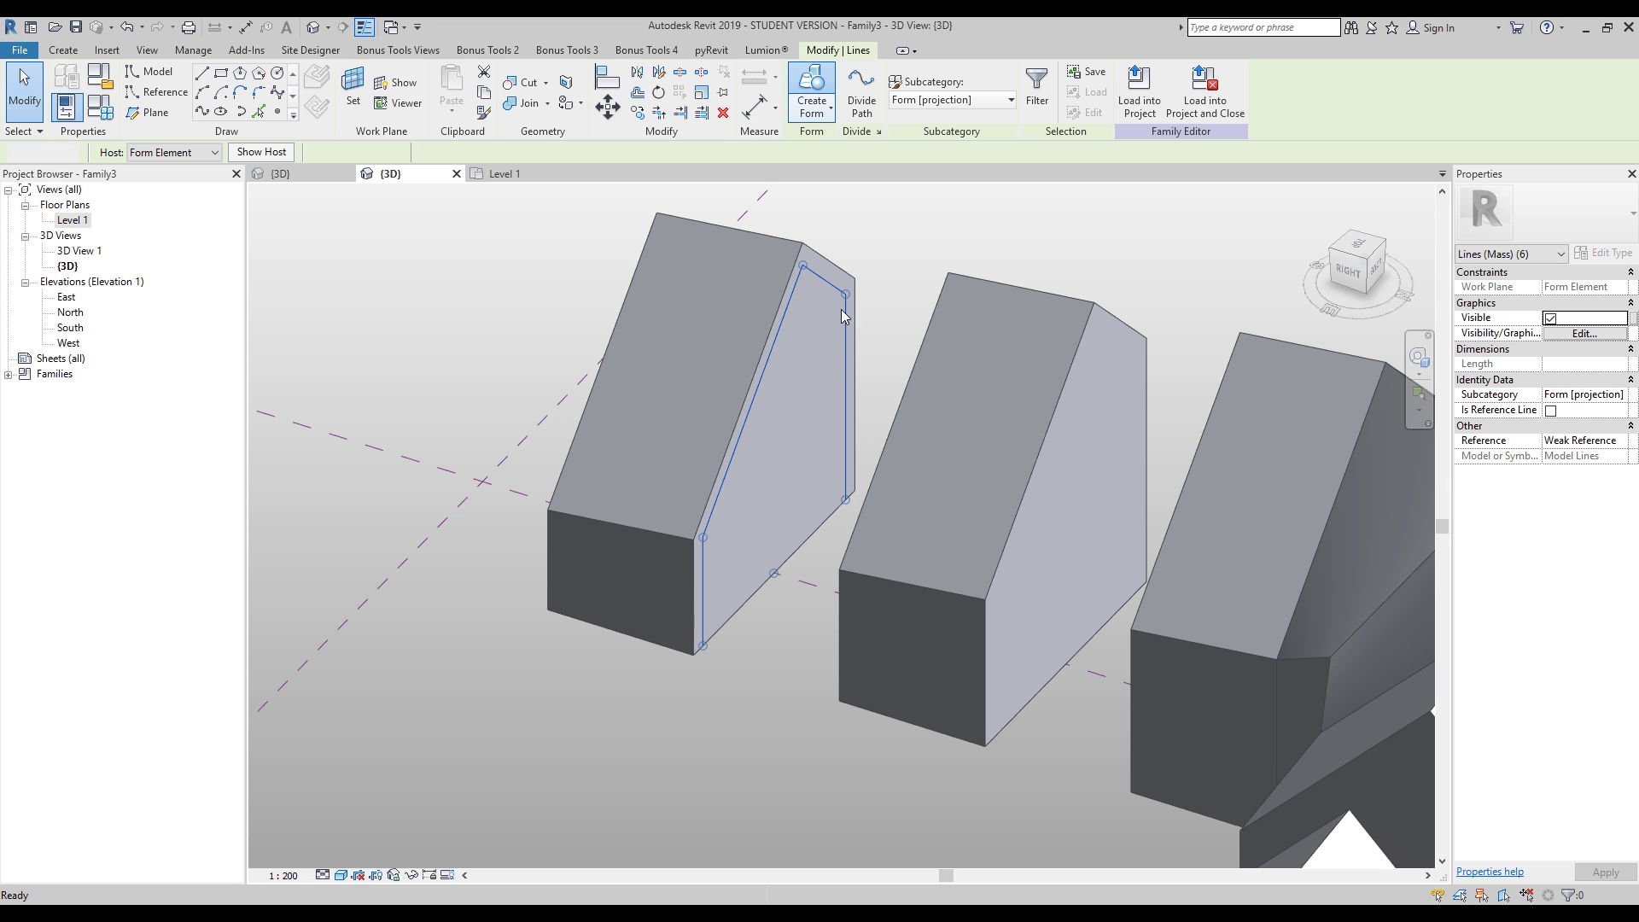
middle_click_drag(767, 425, 765, 483, "shift")
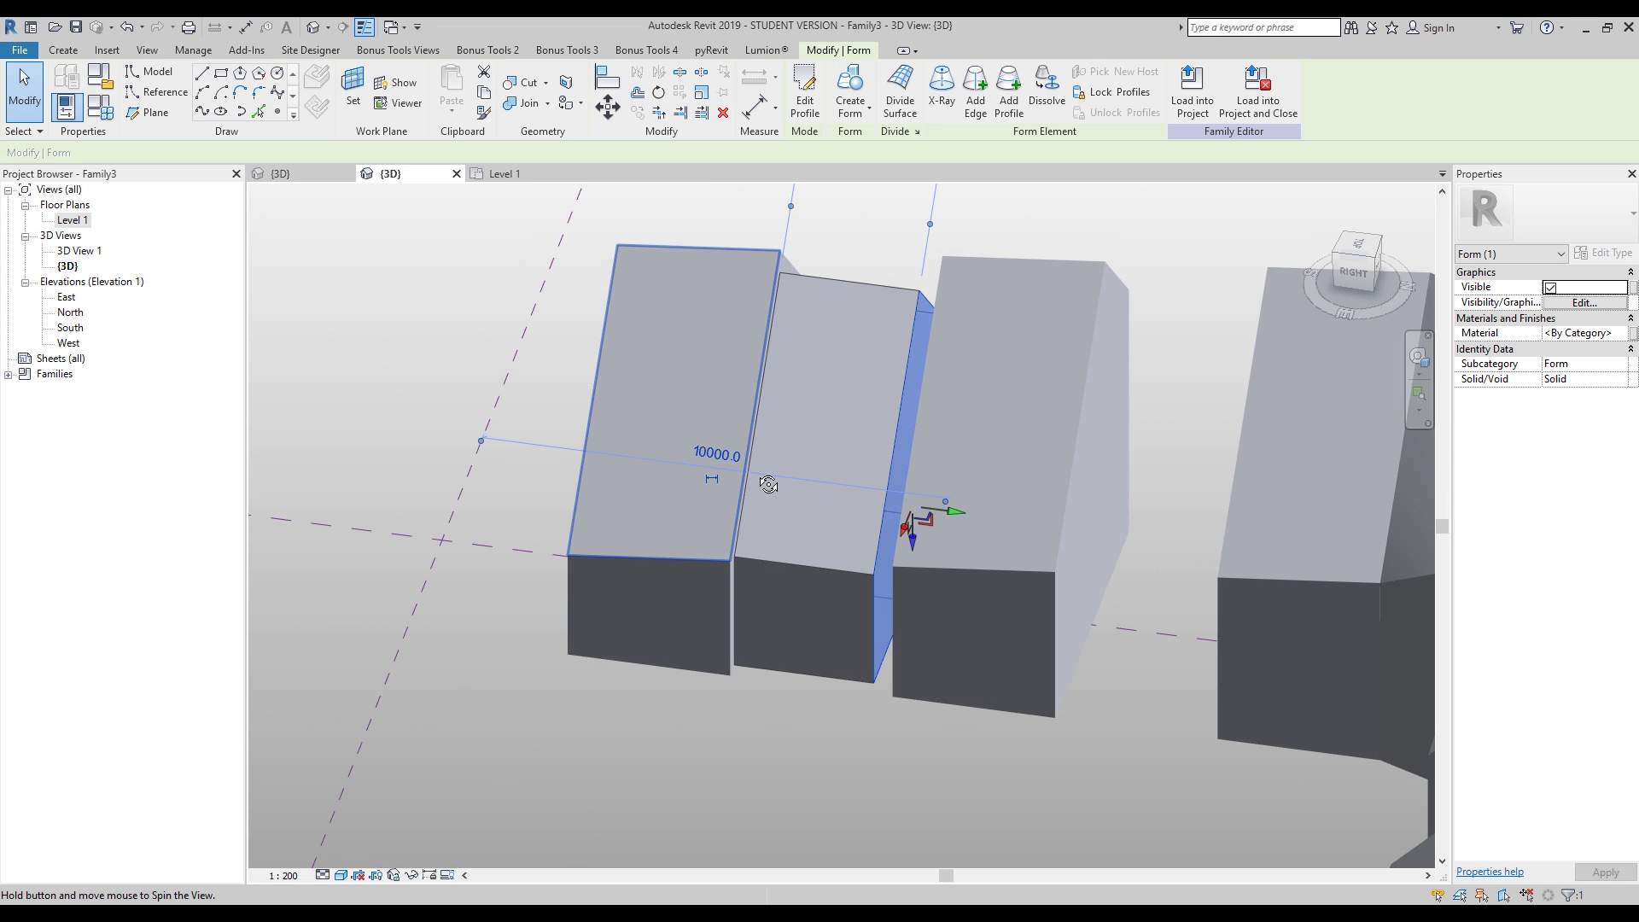
Step: Pull the new inset form's end face outward and orbit to the front side
left_click(790, 633)
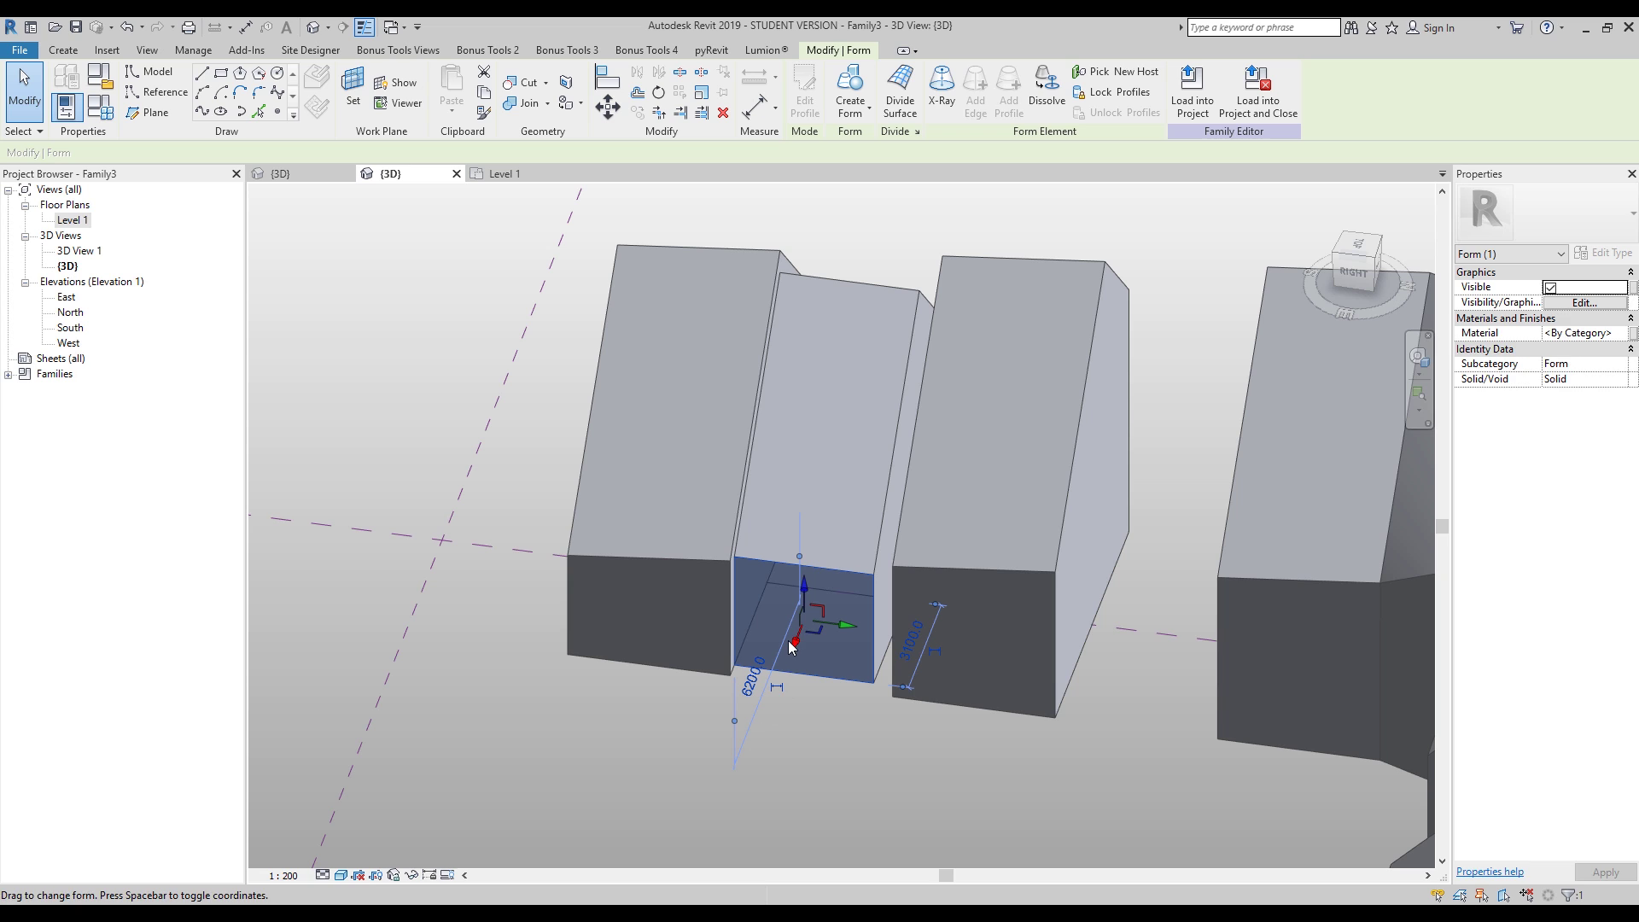
left_click_drag(792, 672, 776, 721)
middle_click_drag(546, 729, 598, 571, "shift")
Step: Drag the vertical edge of the next inset outline to a new position
left_click(1043, 613)
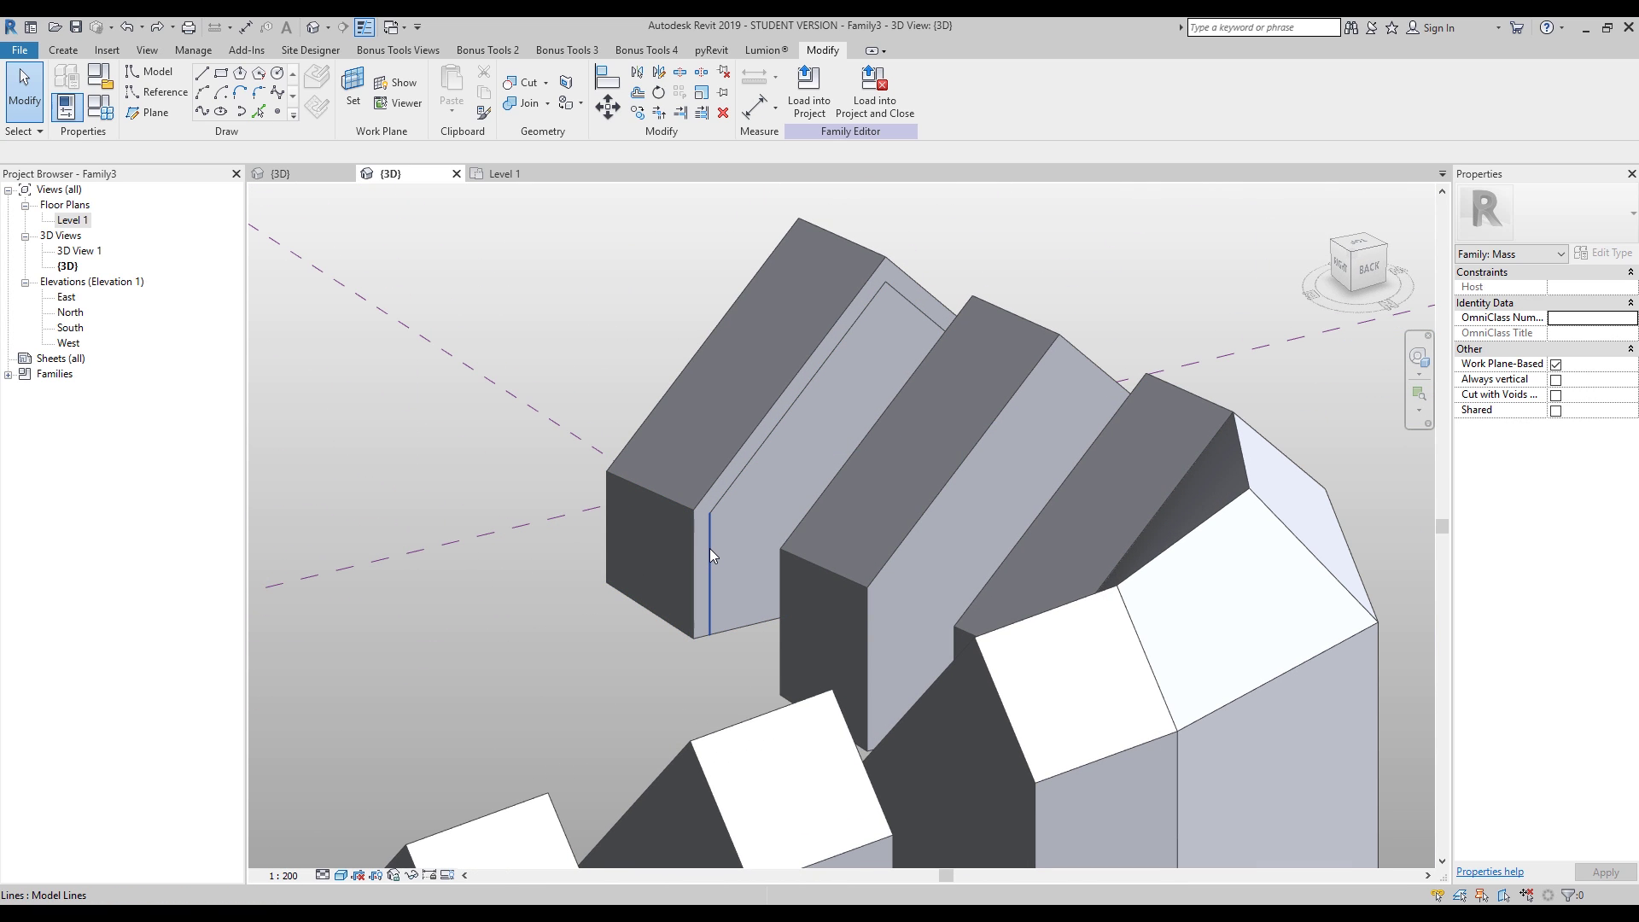
left_click(709, 553)
left_click_drag(710, 553, 664, 602)
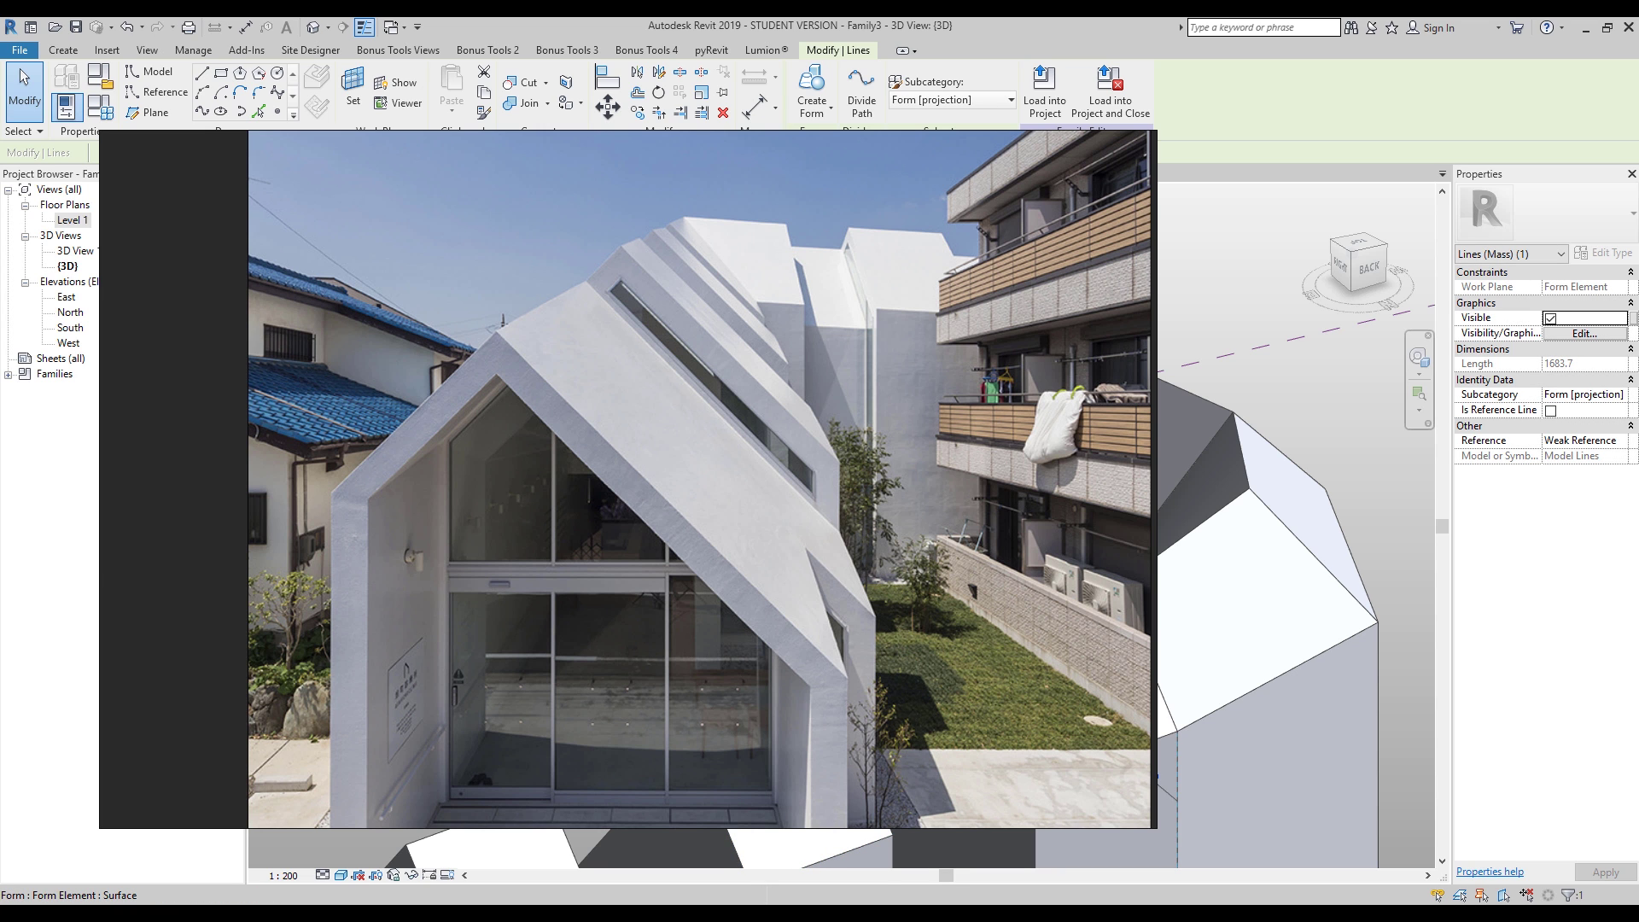
Step: Close the PureRef reference photo and align the inset outline edge to the house's outer edge
right_click(775, 918)
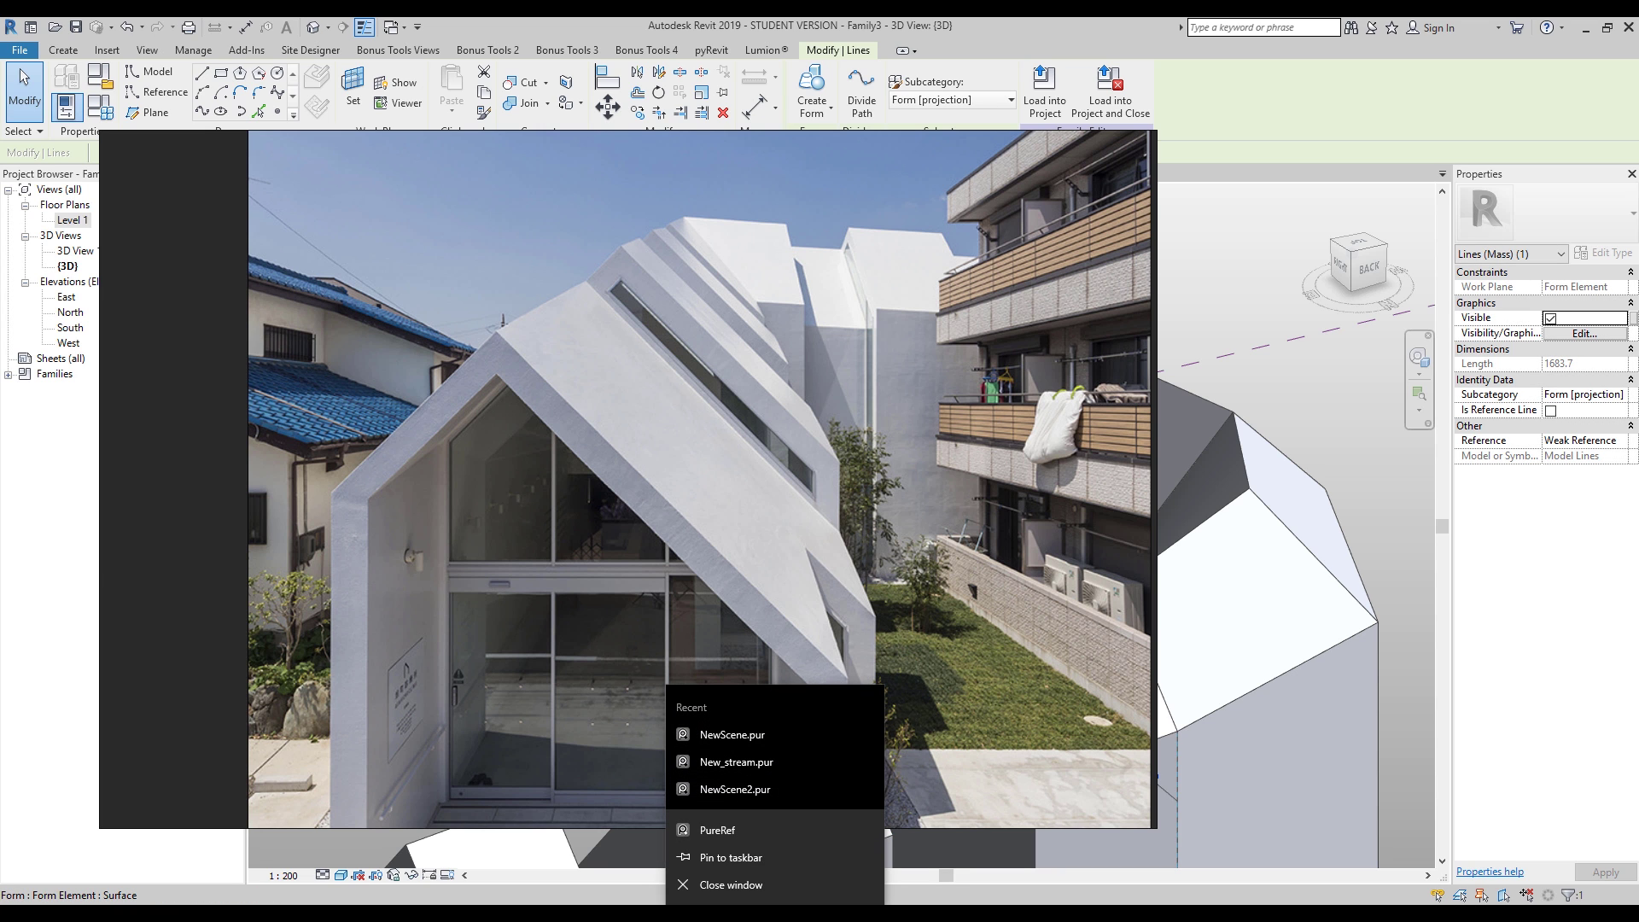
left_click(730, 884)
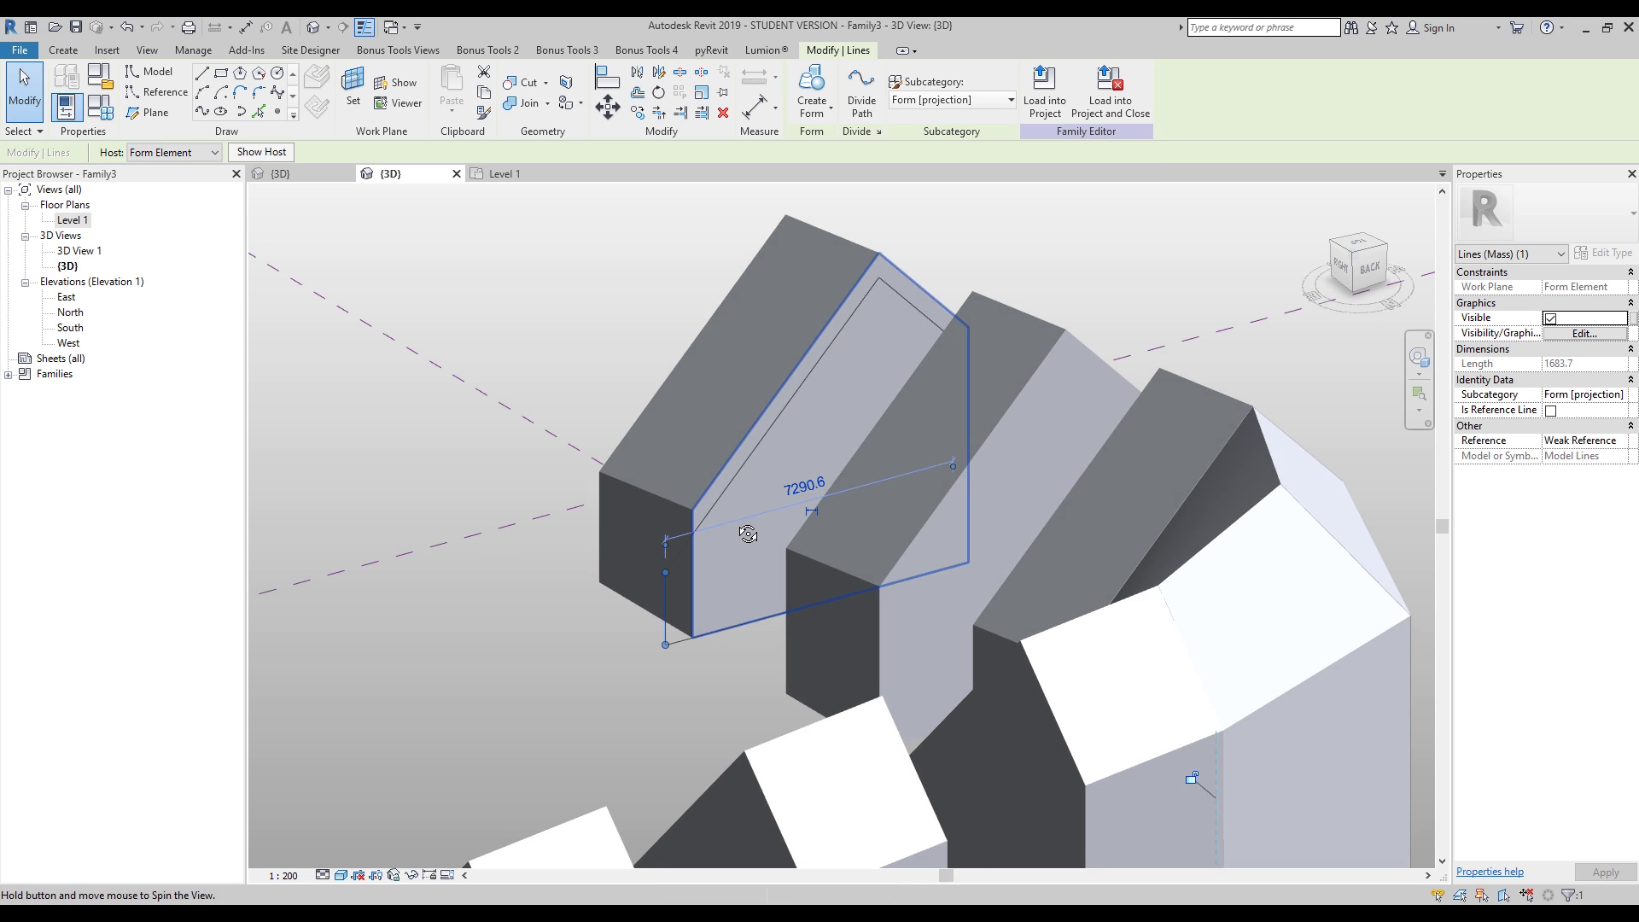
key("a")
key("l")
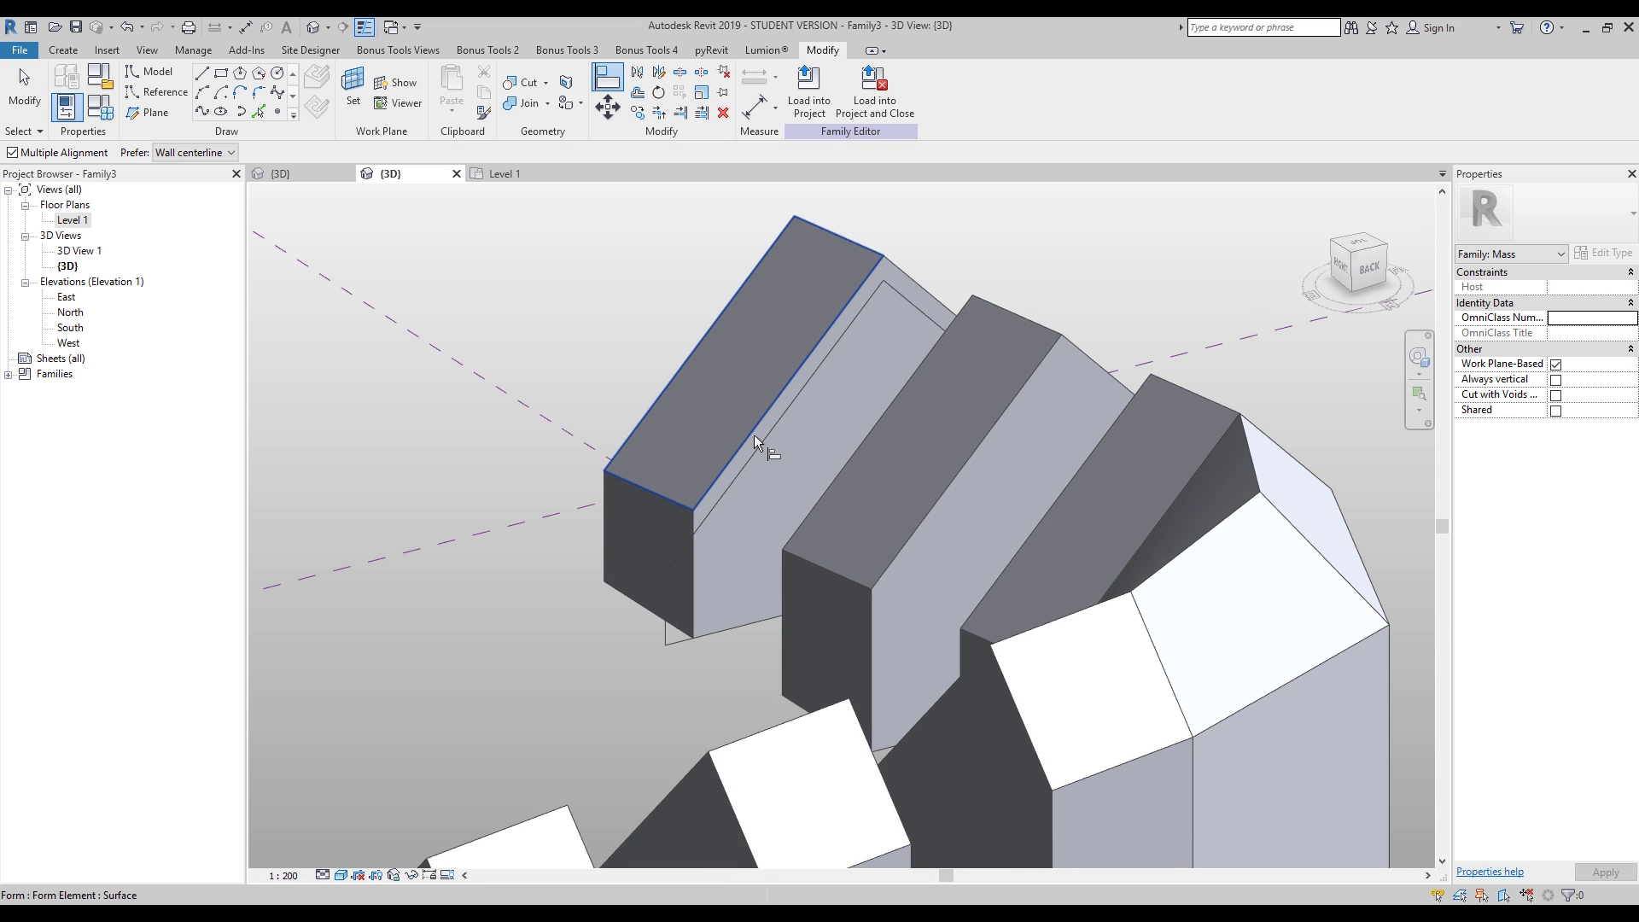
left_click(754, 433)
left_click(766, 433)
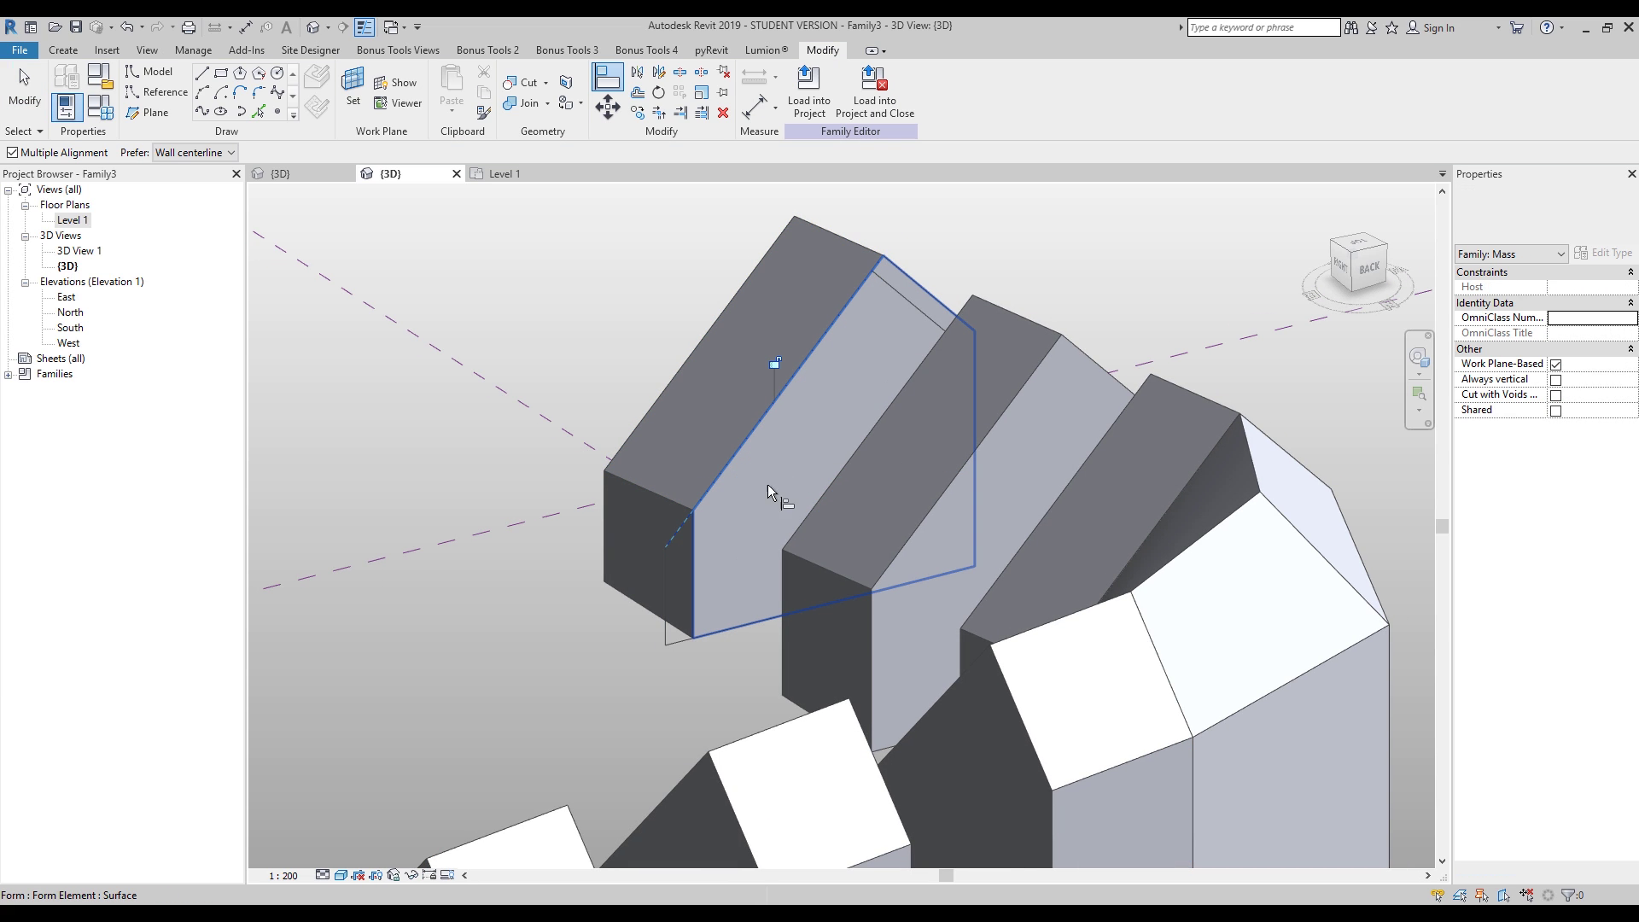
mouse_move(734, 519)
middle_mouse_down("shift")
mouse_move(750, 534)
mouse_move(841, 509)
mouse_move(730, 544)
middle_mouse_up("shift")
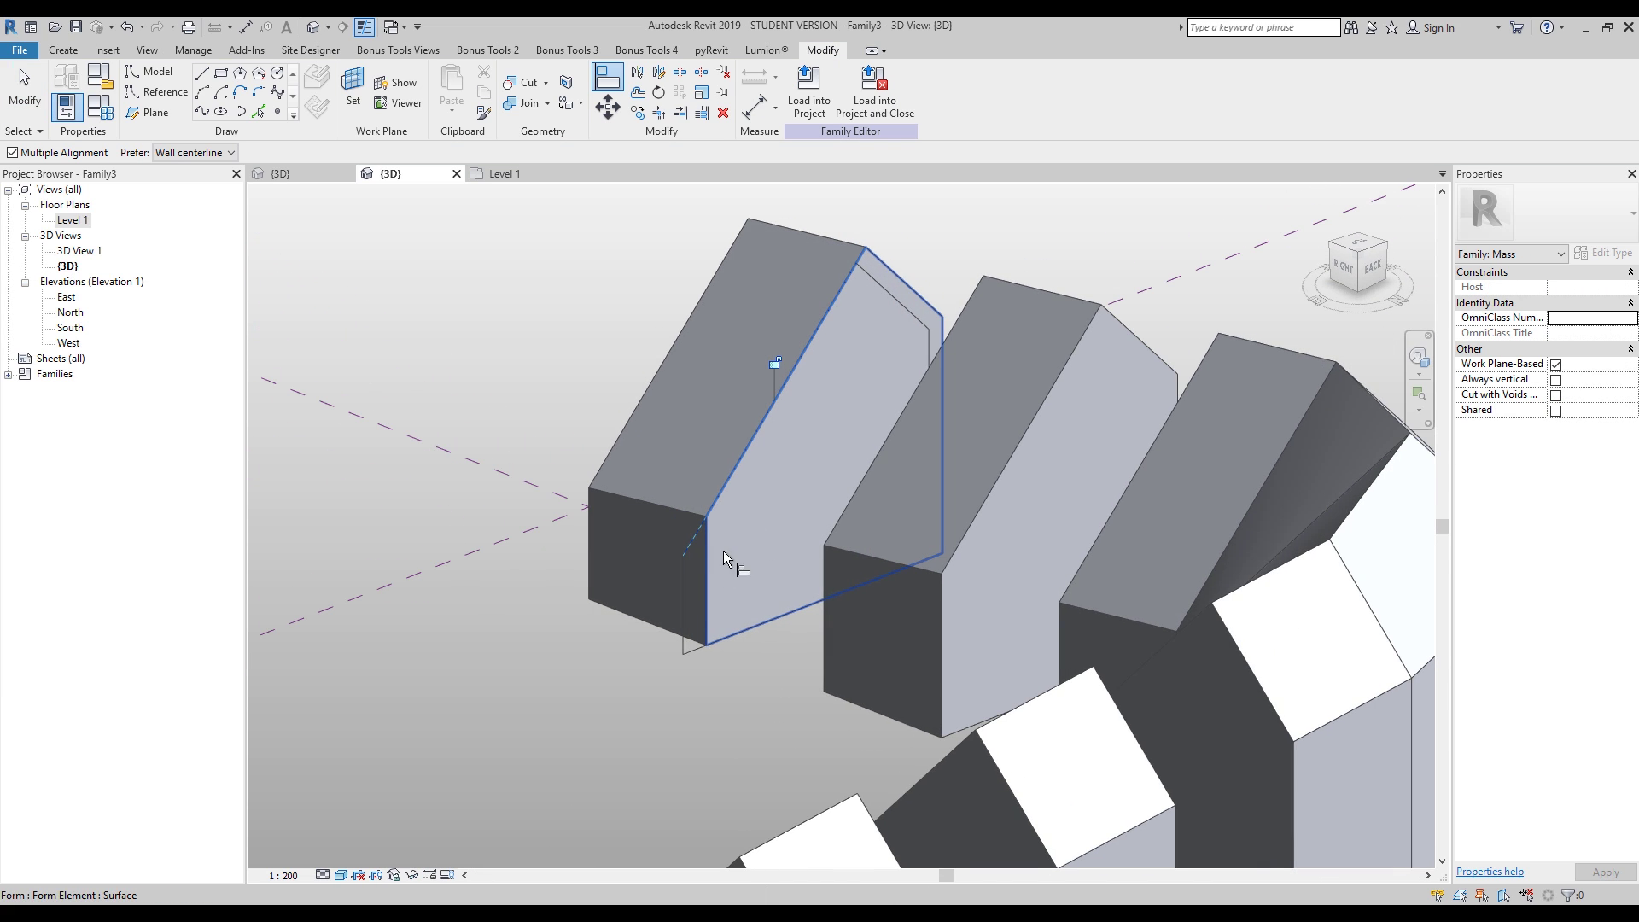
key("Escape")
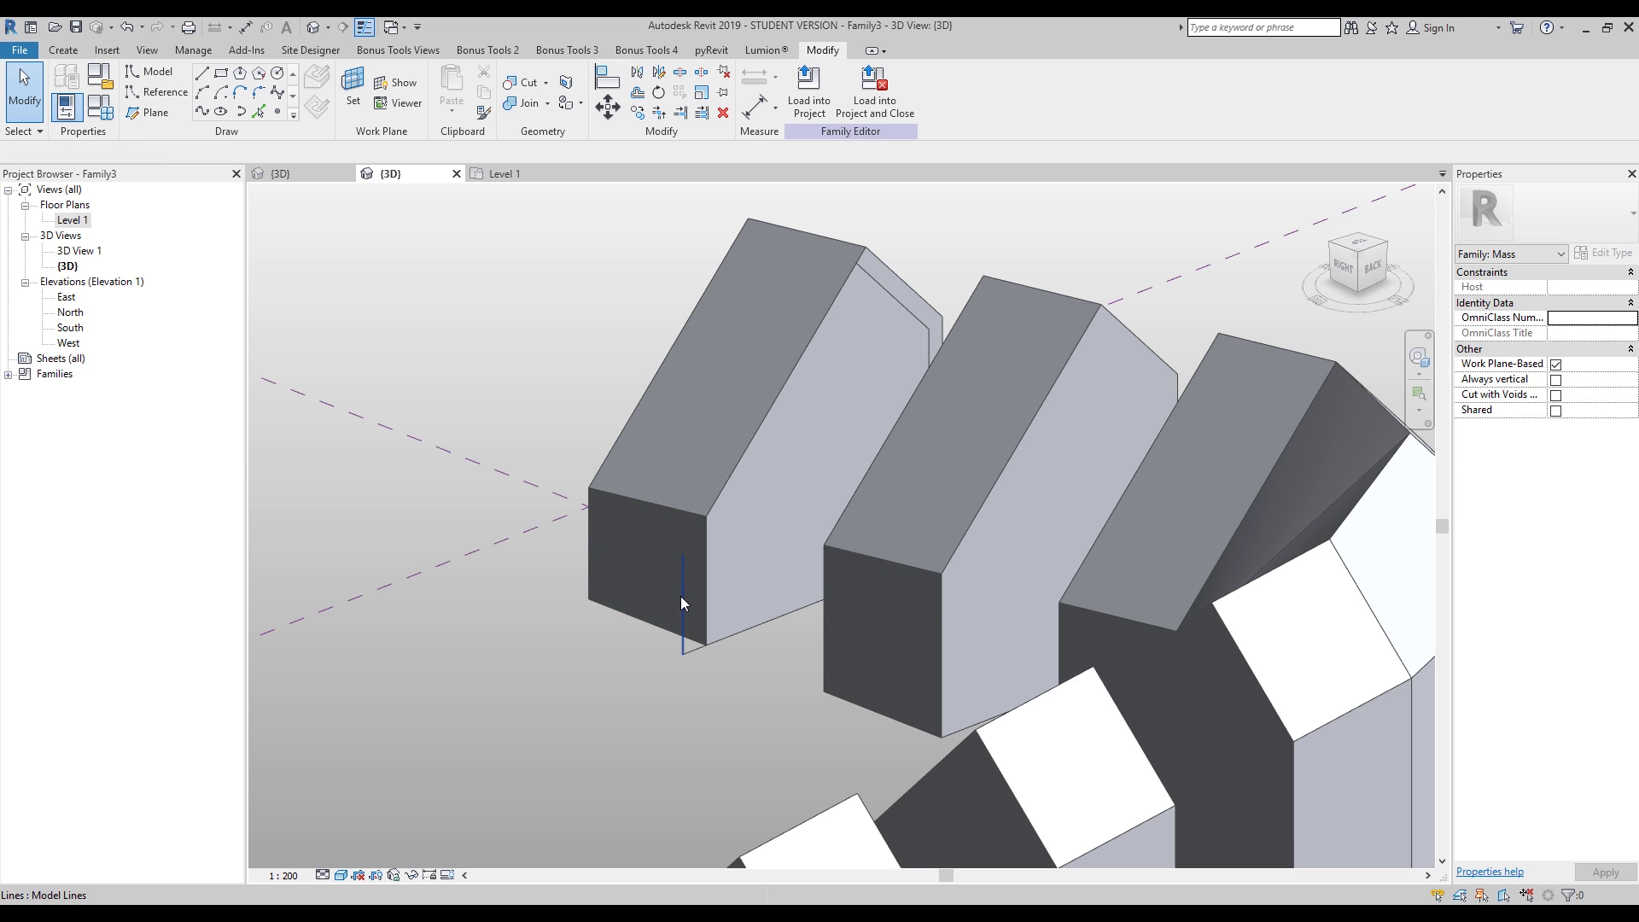
Step: Extrude the inset outline profile into a solid form projecting 3000 from the face
left_click(681, 602)
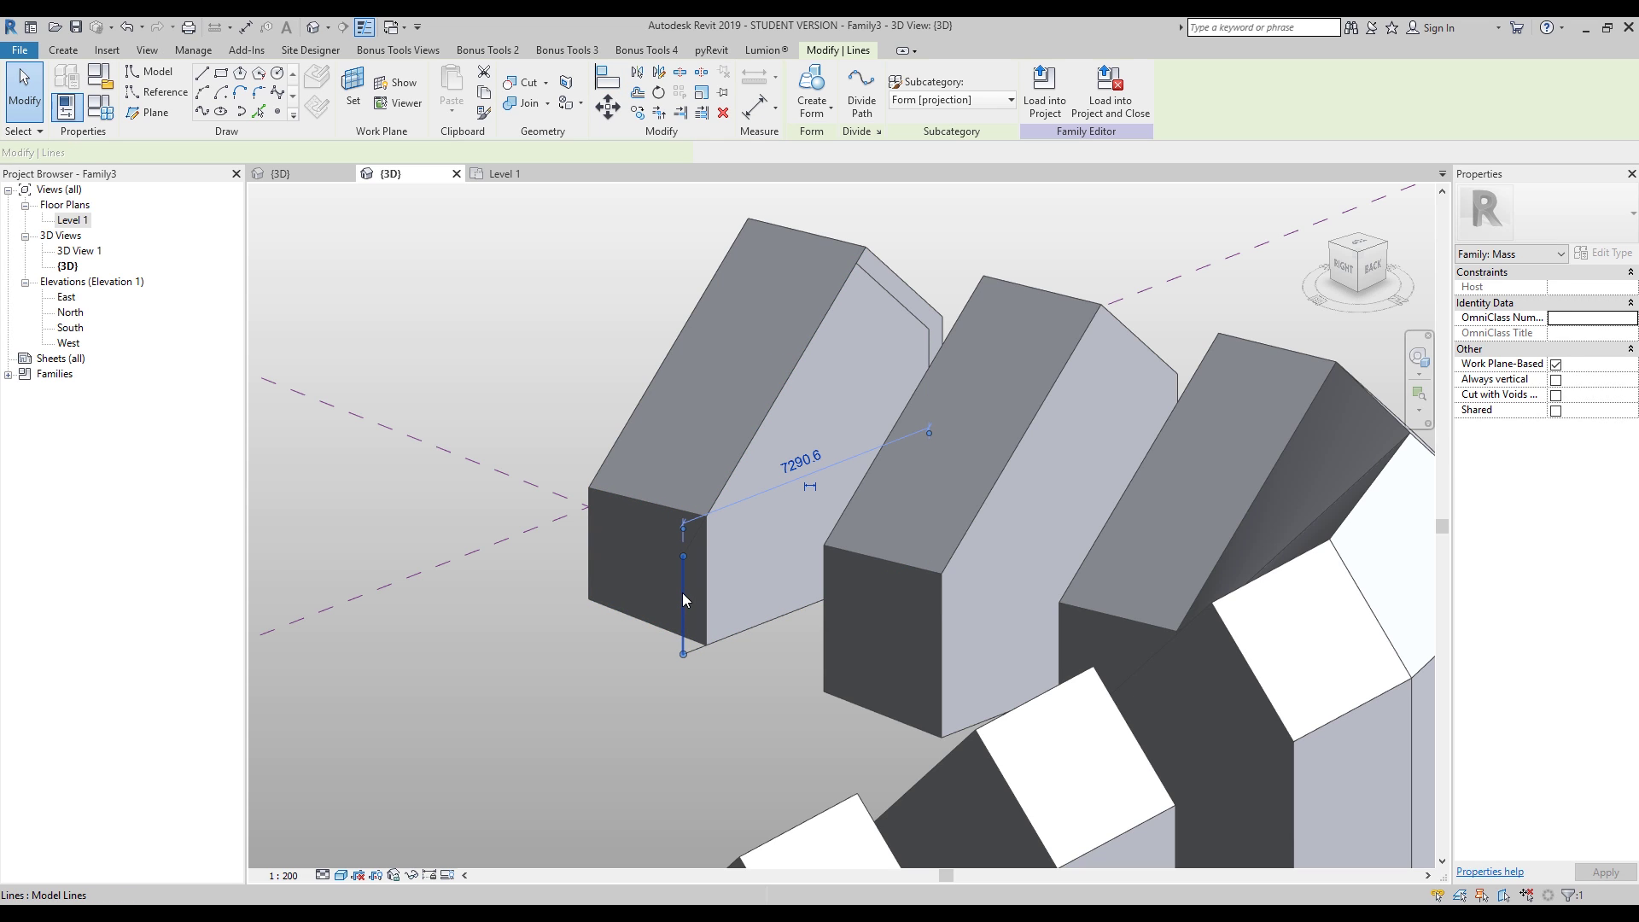
left_click(706, 714)
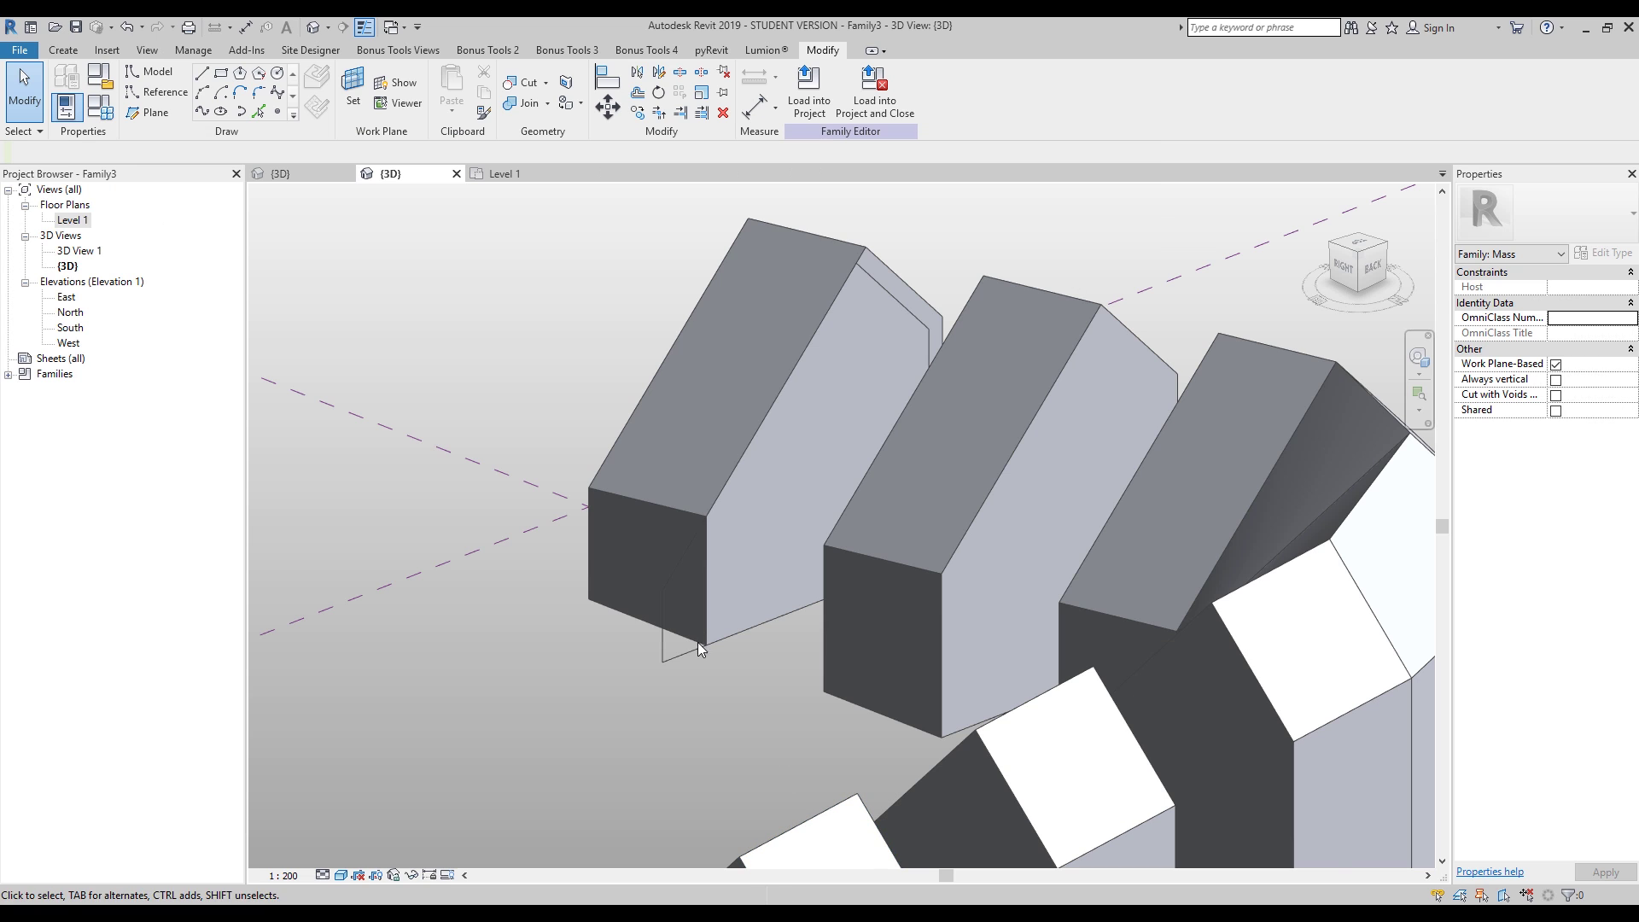
mouse_move(698, 641)
middle_mouse_down("shift")
mouse_move(731, 597)
mouse_move(1057, 518)
mouse_move(834, 611)
mouse_move(720, 629)
middle_mouse_up("shift")
left_click(740, 662)
left_click(811, 90)
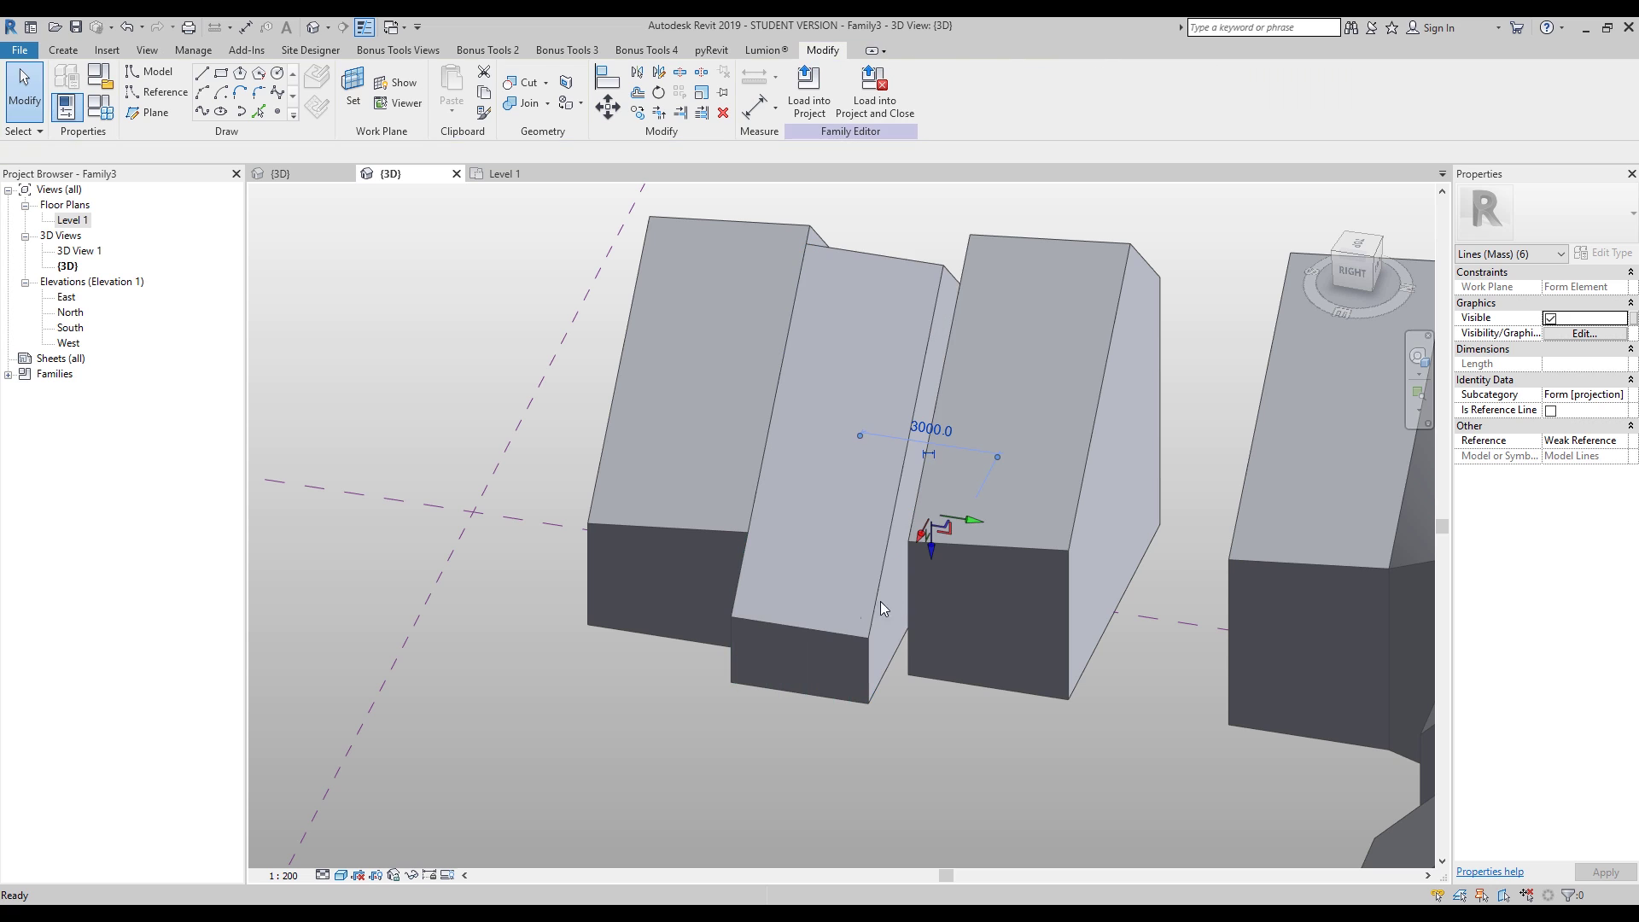
left_click(770, 630)
middle_click_drag(770, 630, 1097, 746, "shift")
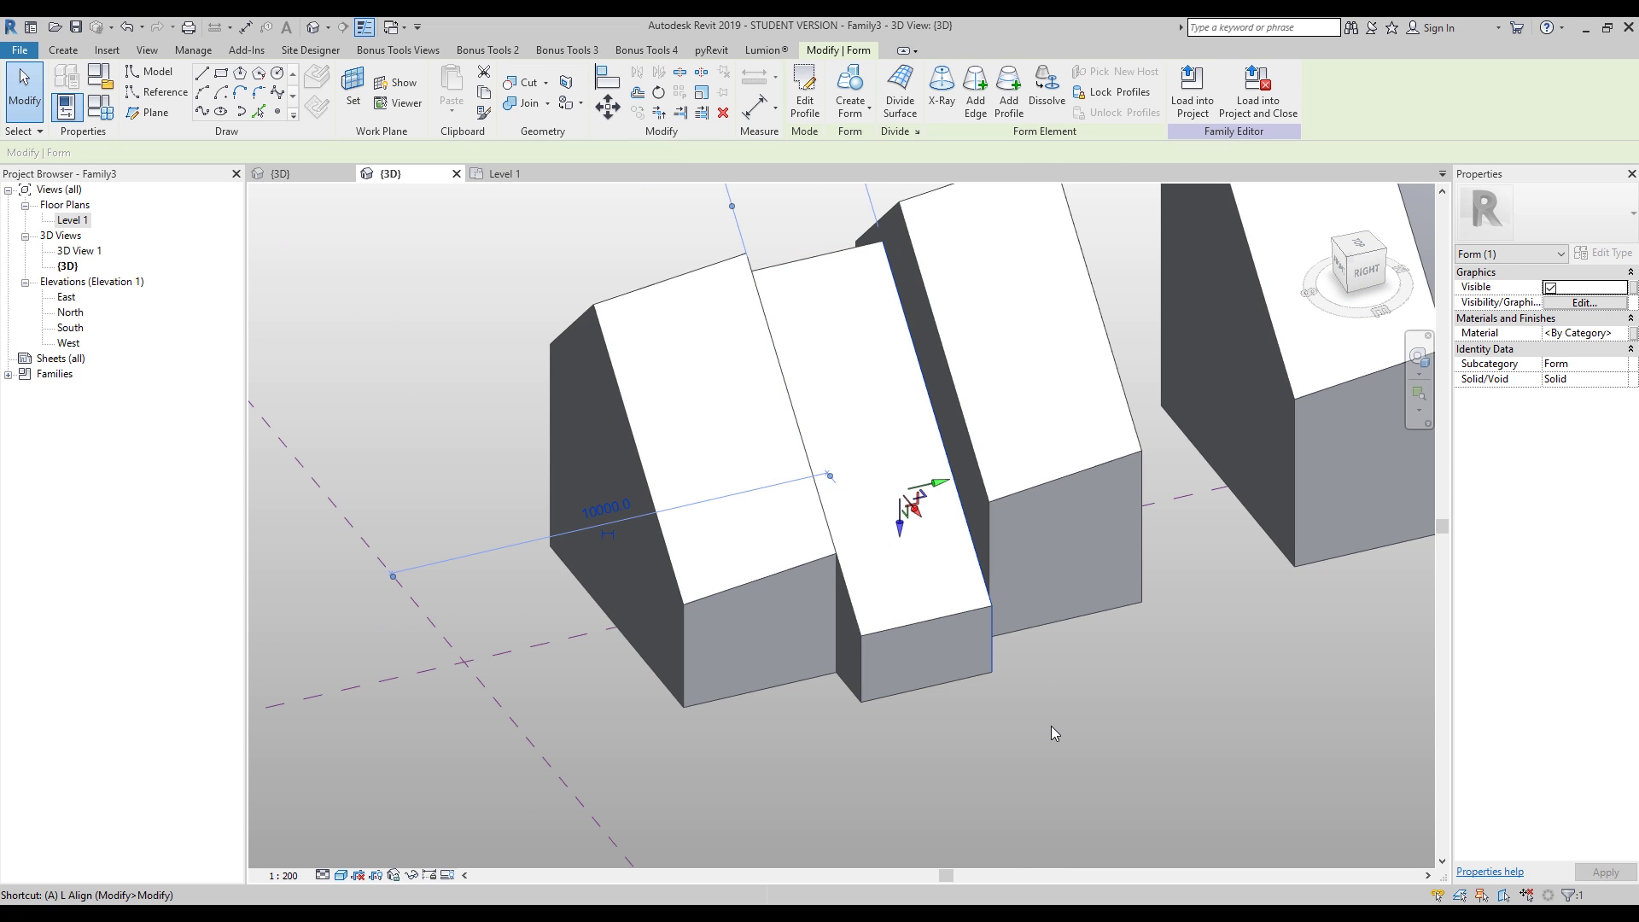
Step: Orbit around the new form and move the view toward the next house
key("l")
middle_click_drag(970, 483, 827, 628, "shift")
middle_click_drag(567, 750, 1007, 633, "shift")
key("Escape")
middle_click_drag(1205, 644, 827, 549)
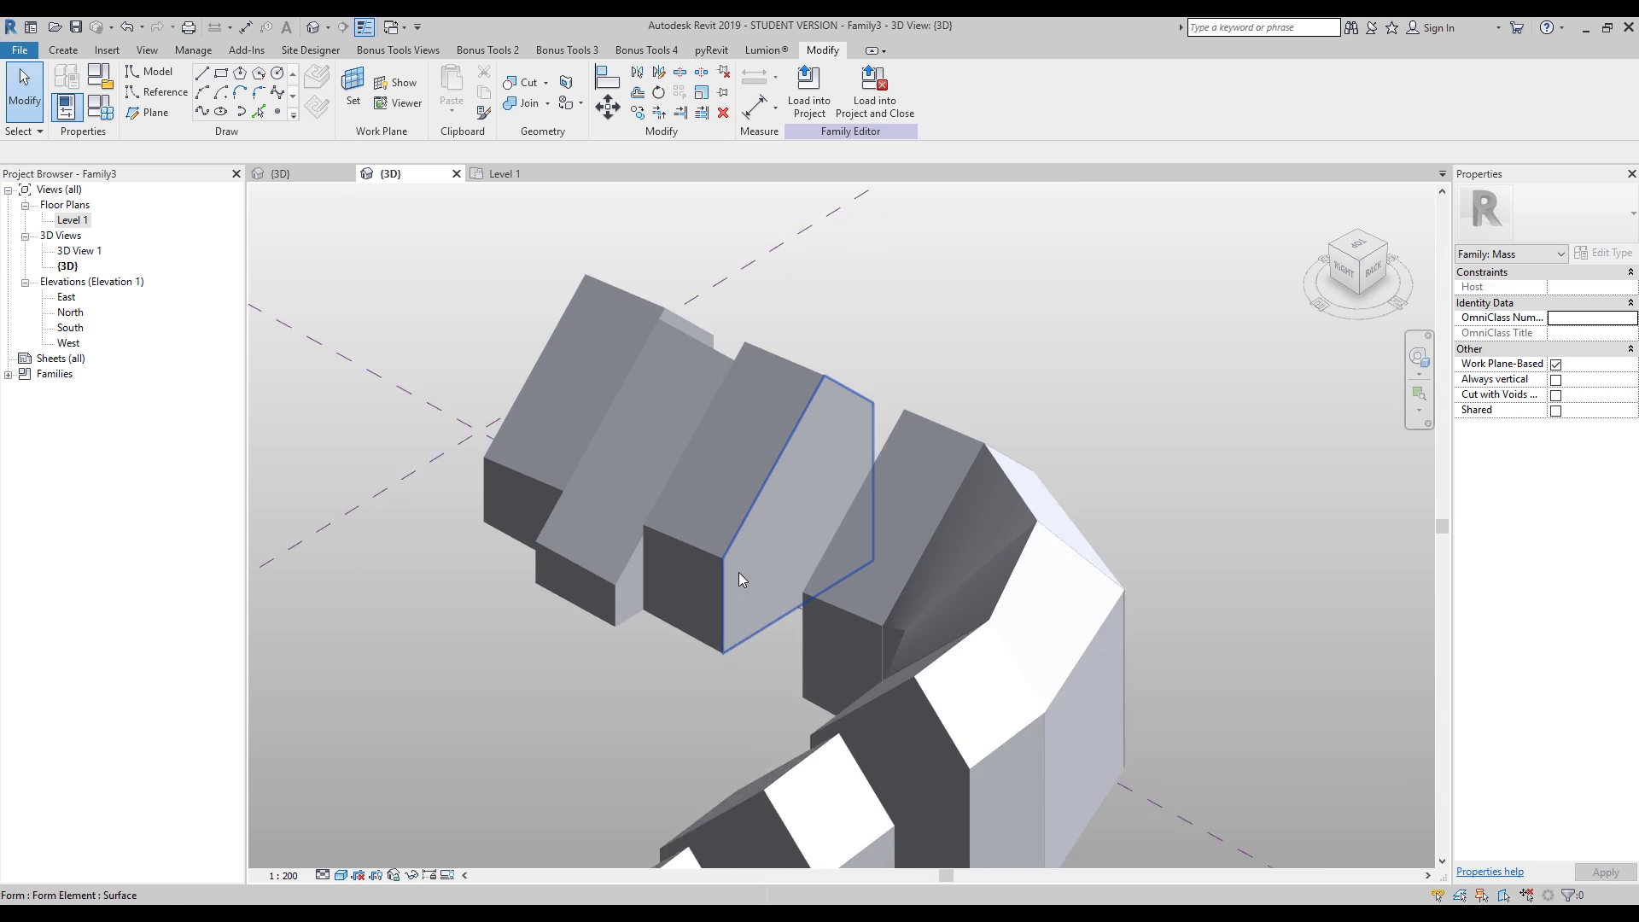
scroll(739, 572, "up", 4)
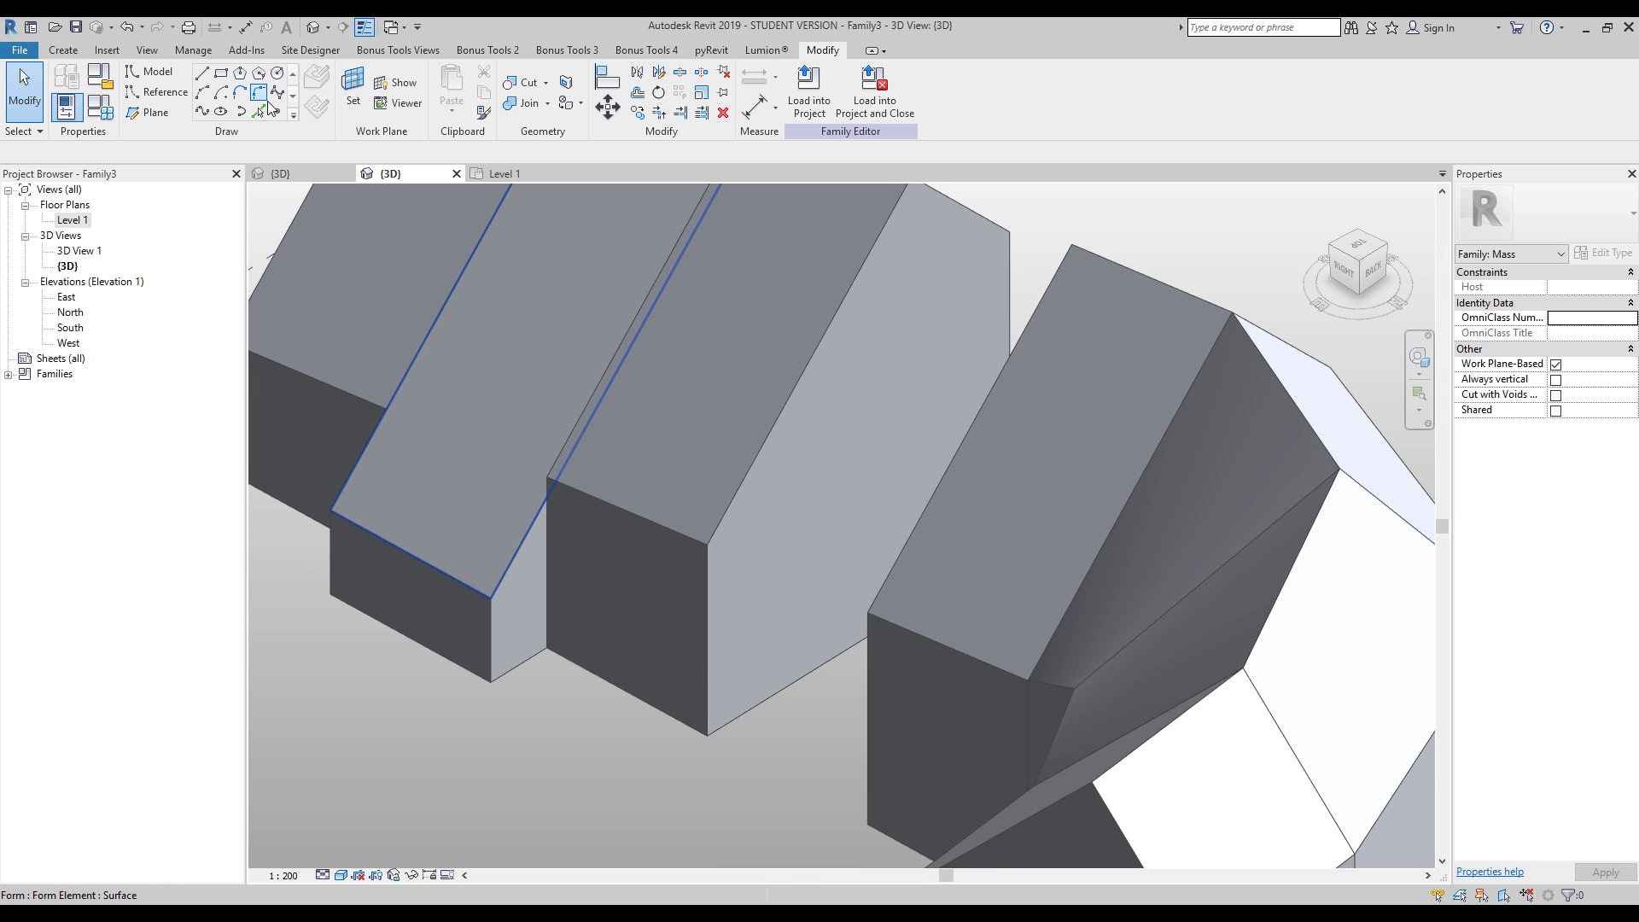
Step: Set the next house's gable face as work plane and trace its edge chain as model lines
left_click(352, 90)
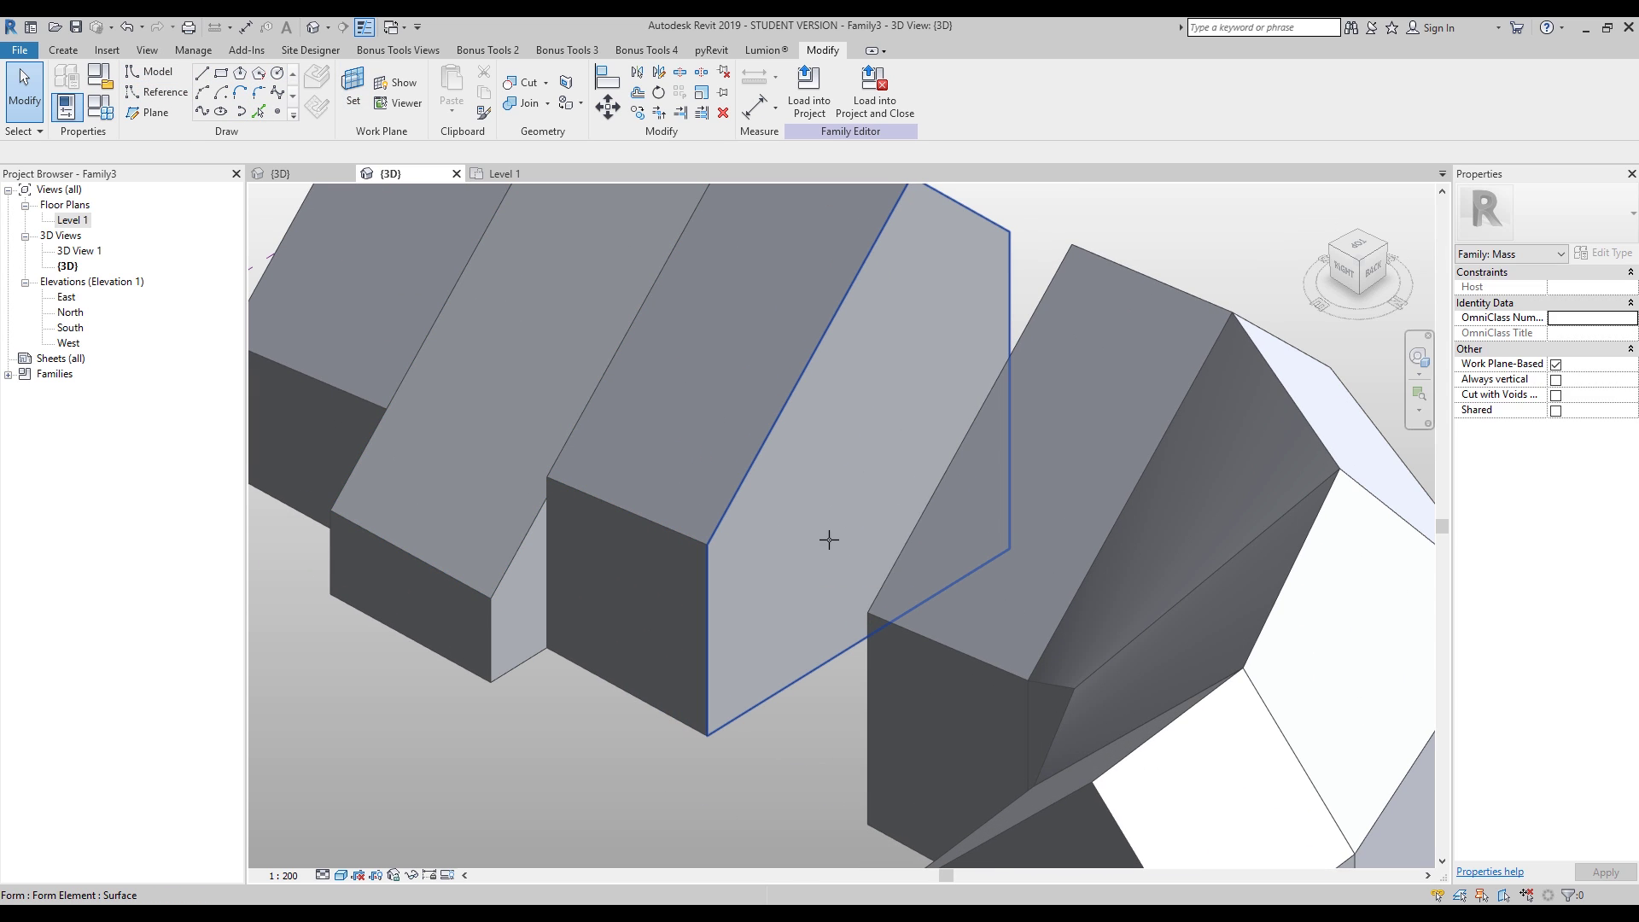
left_click(833, 478)
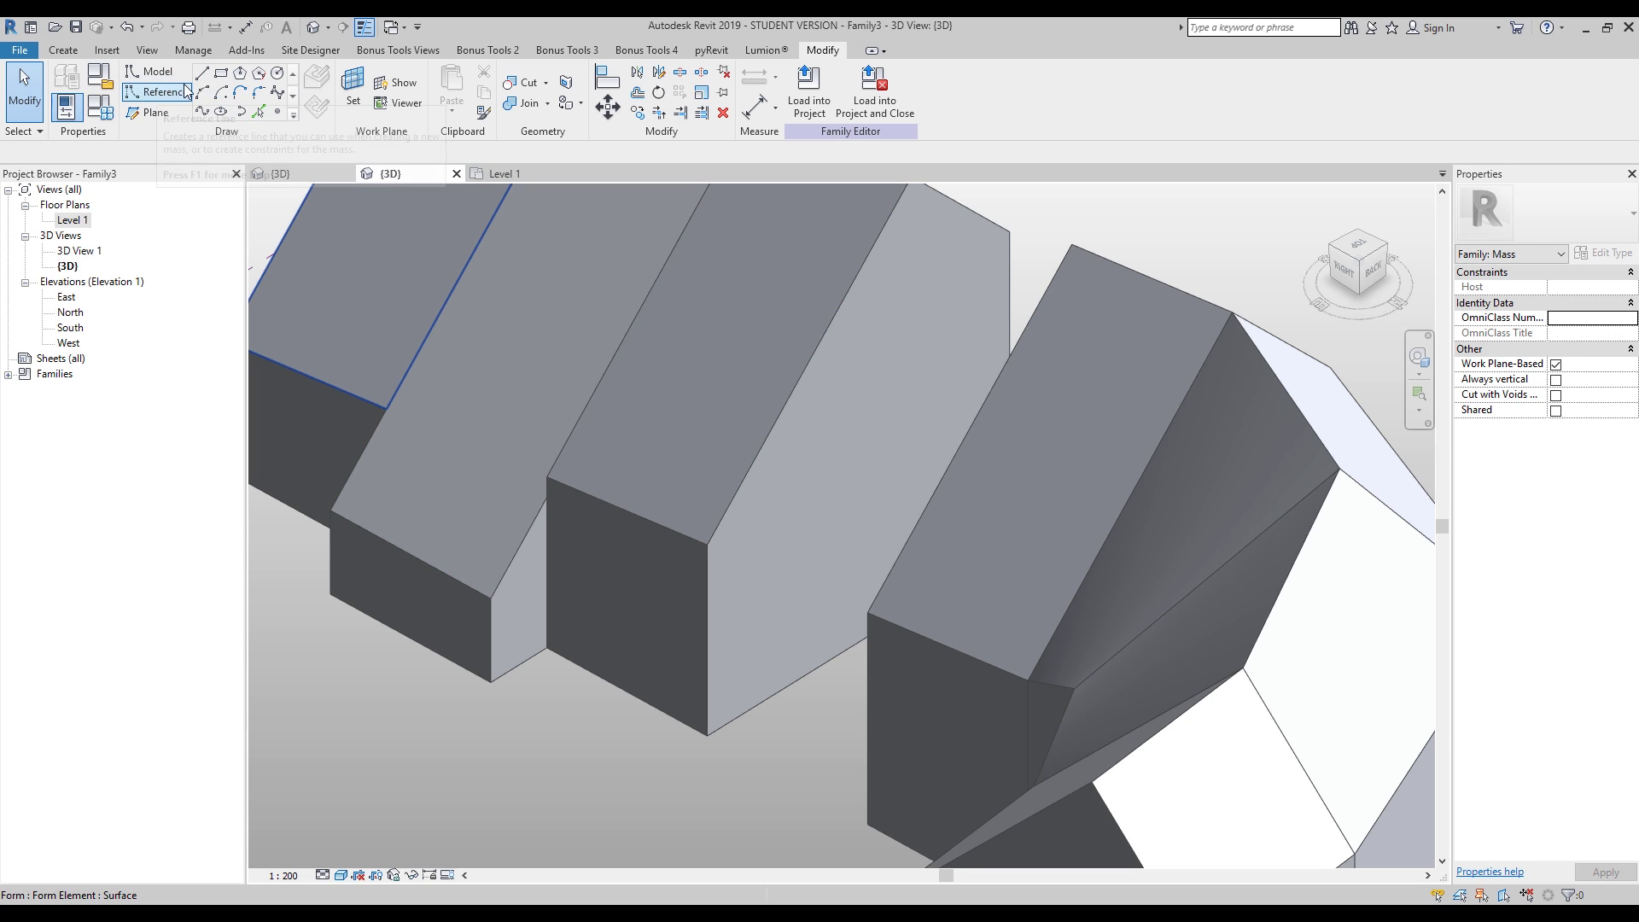
left_click(259, 111)
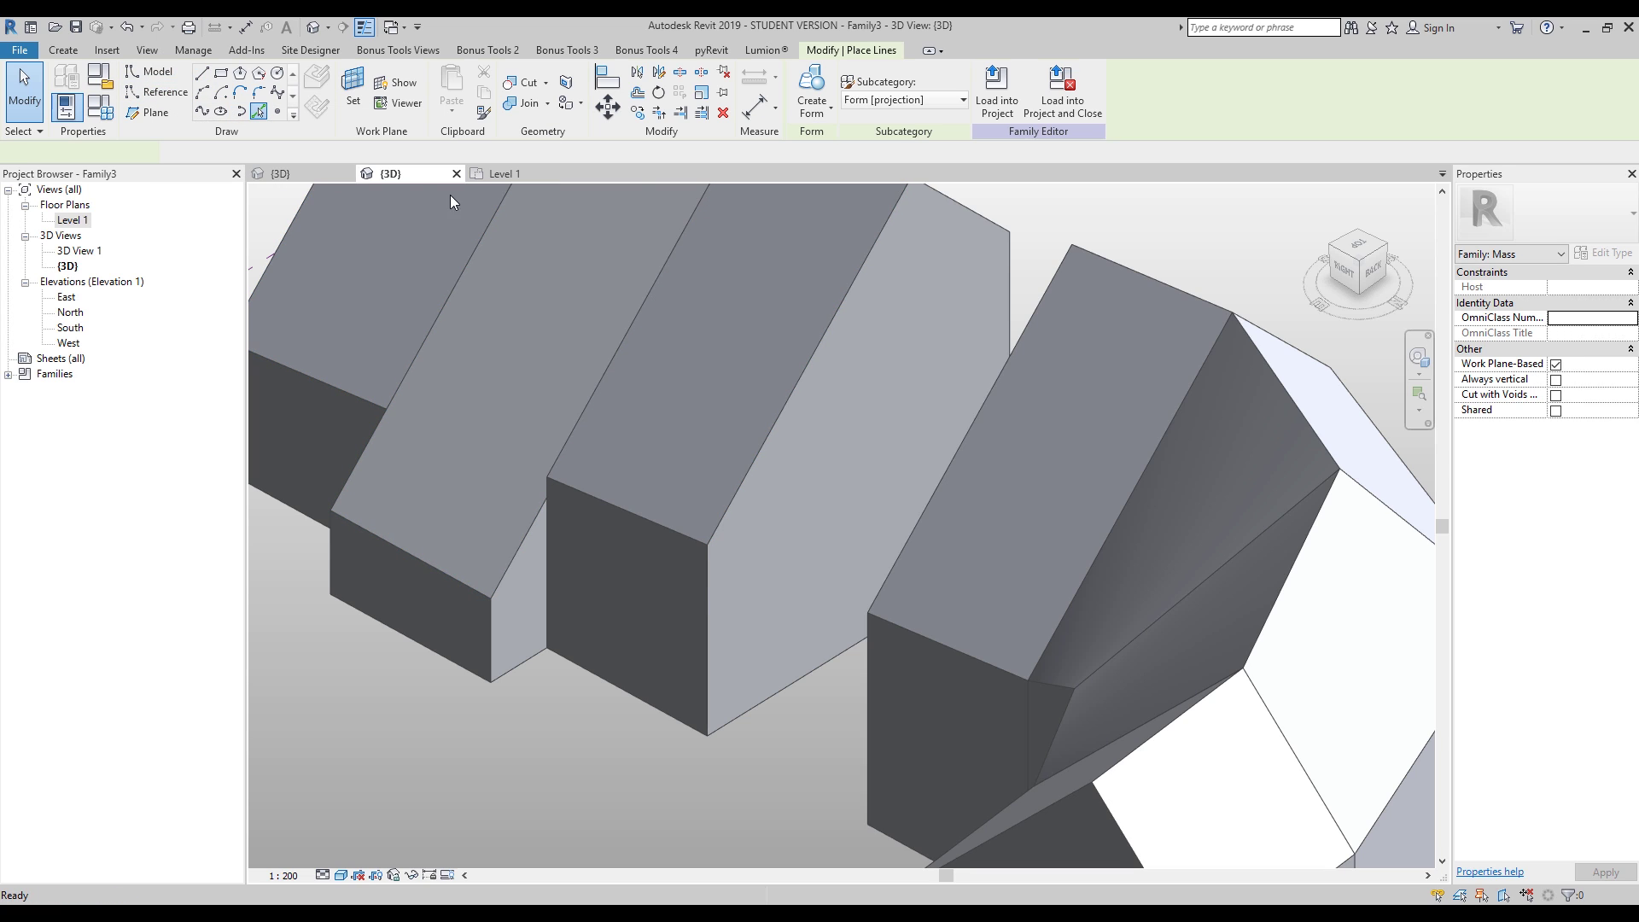
key("Tab")
left_click(764, 453)
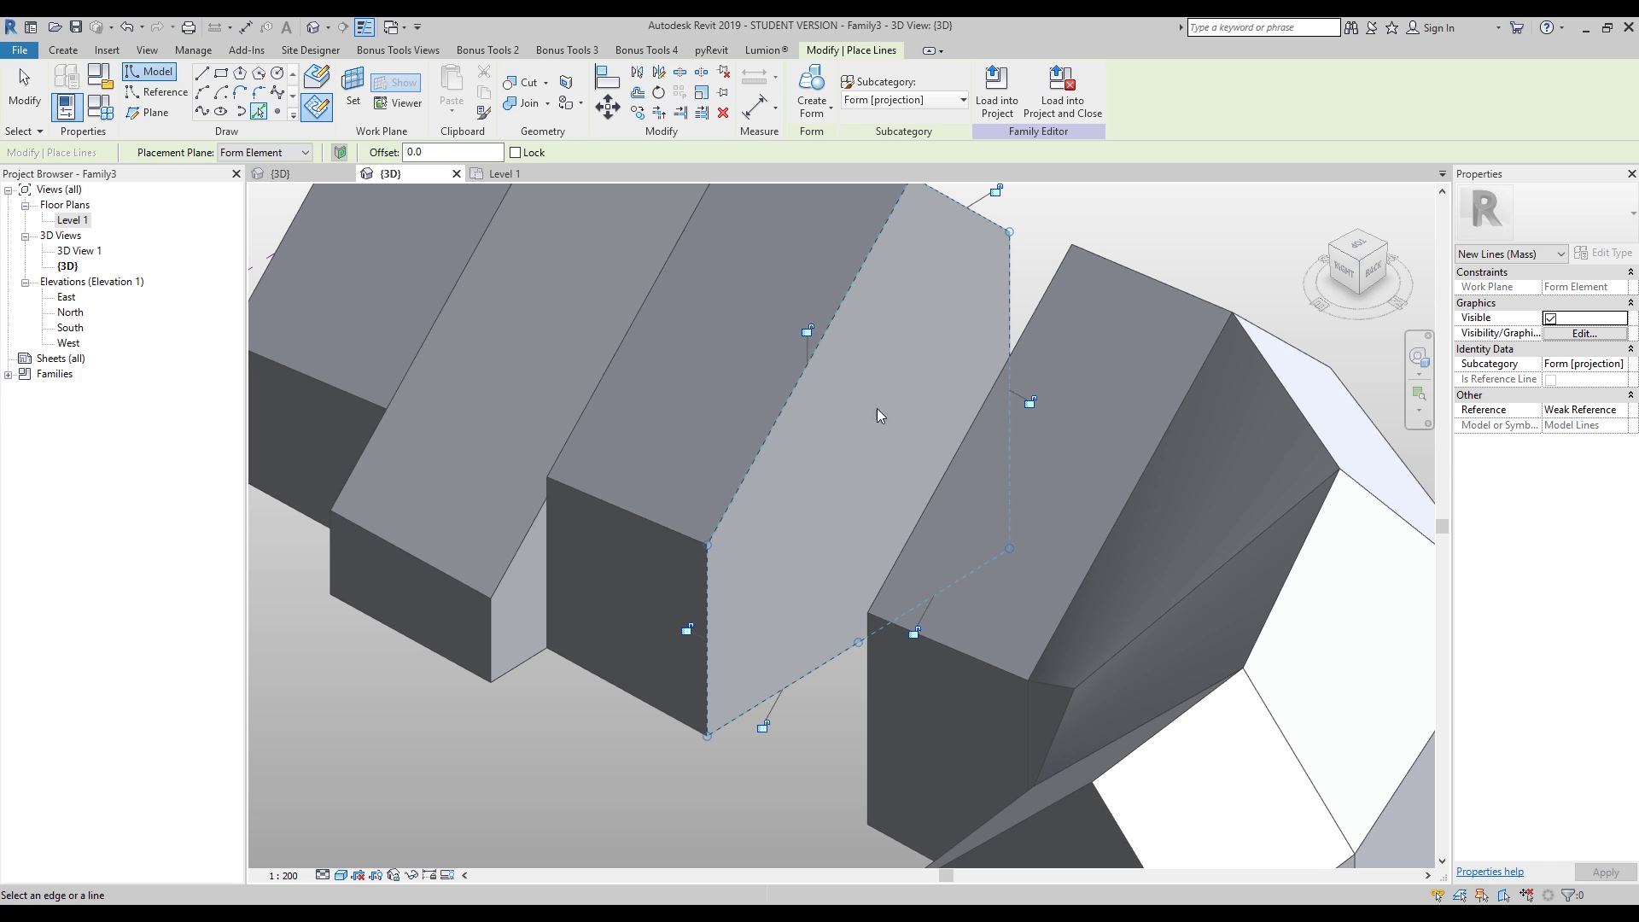
Step: Offset the ridge-side, right and vertical edge lines 400 inward
left_click(637, 91)
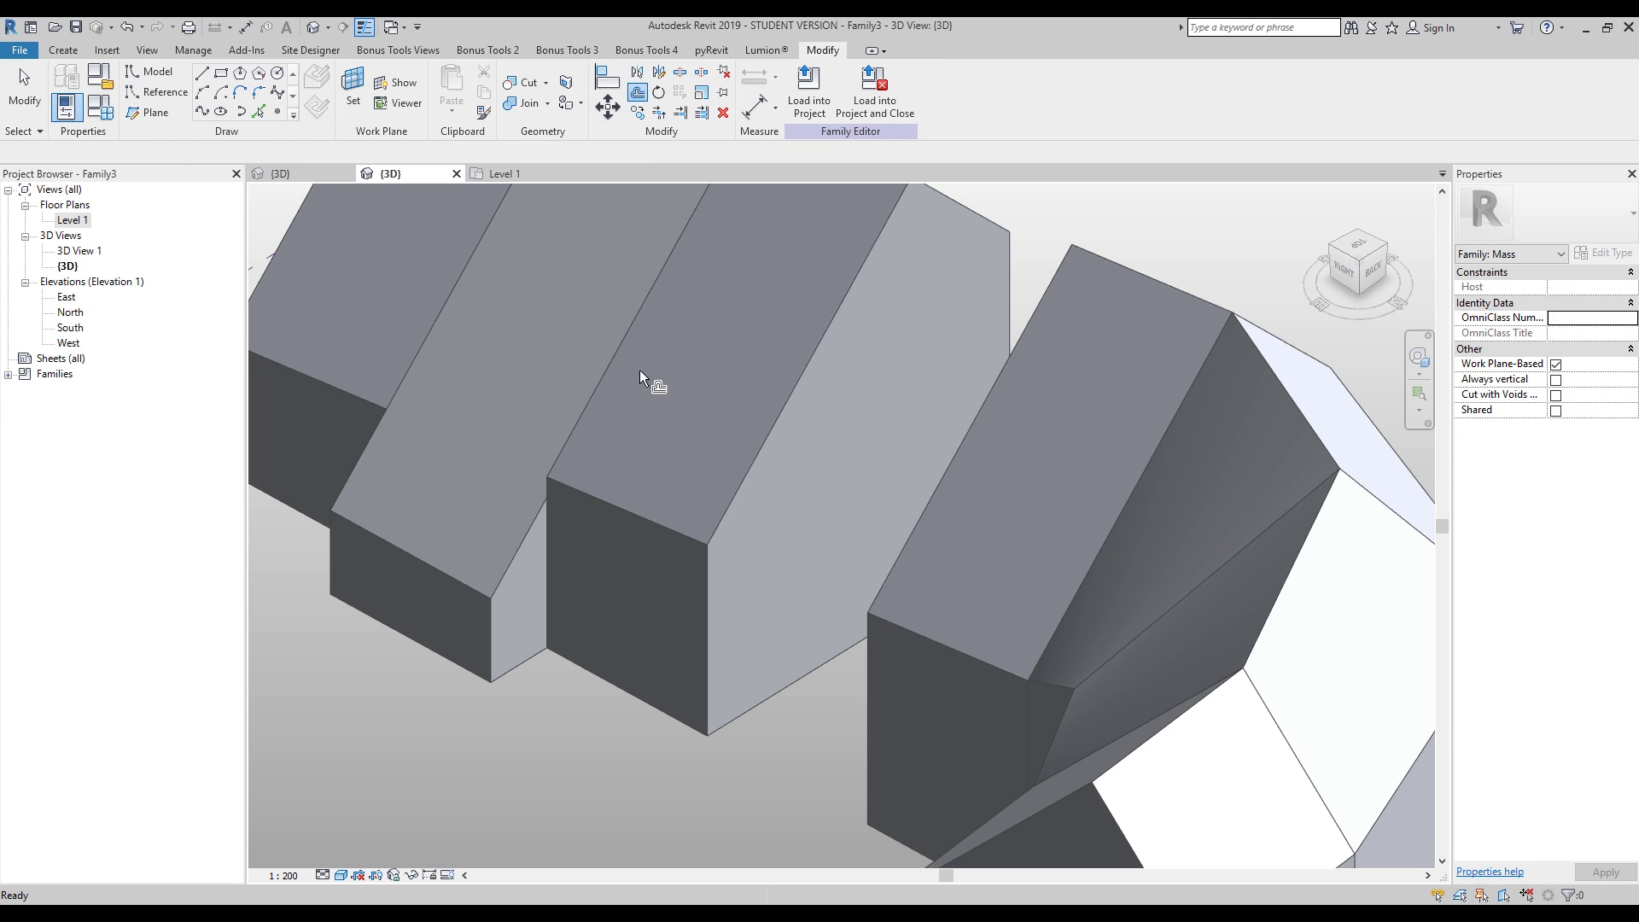
left_click(761, 458)
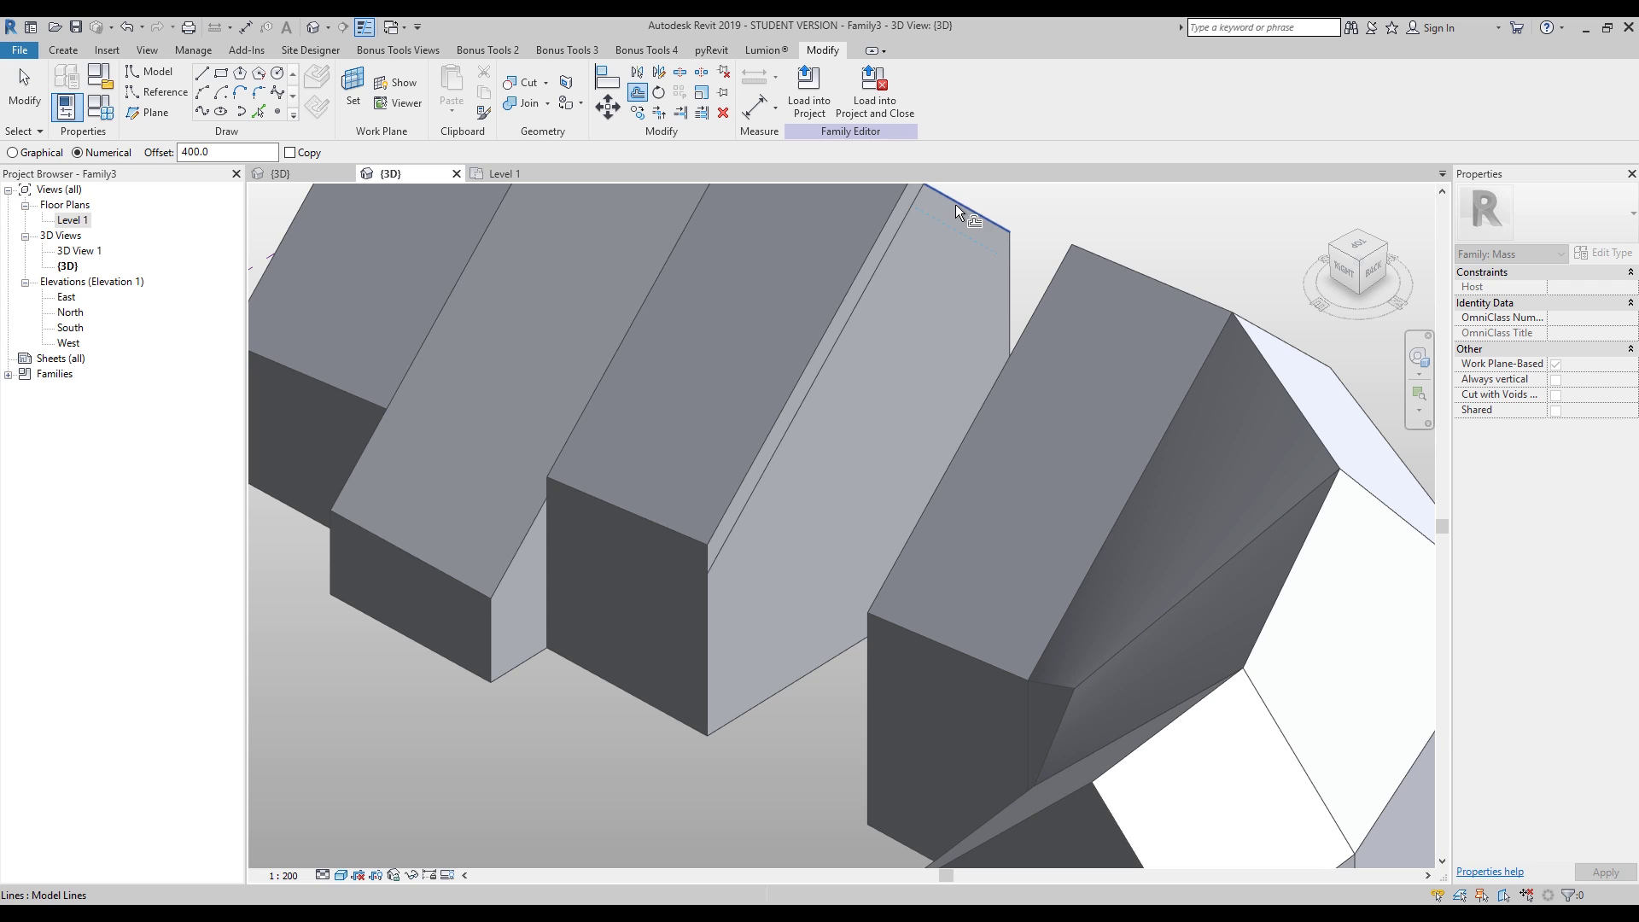
left_click(1006, 284)
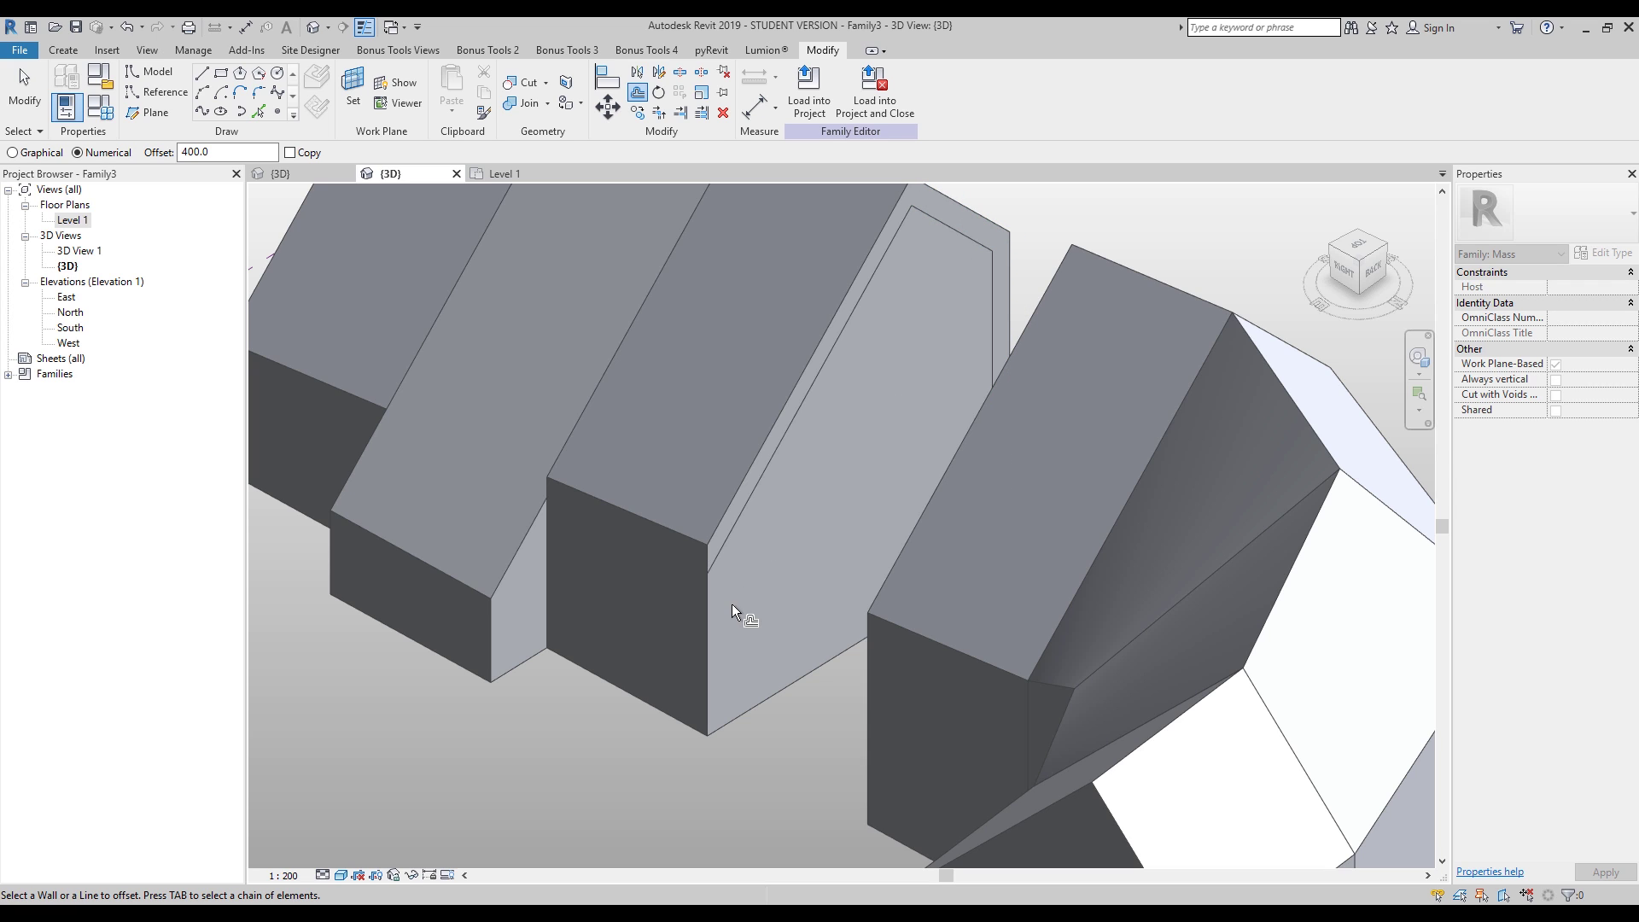
left_click(714, 591)
key("Escape")
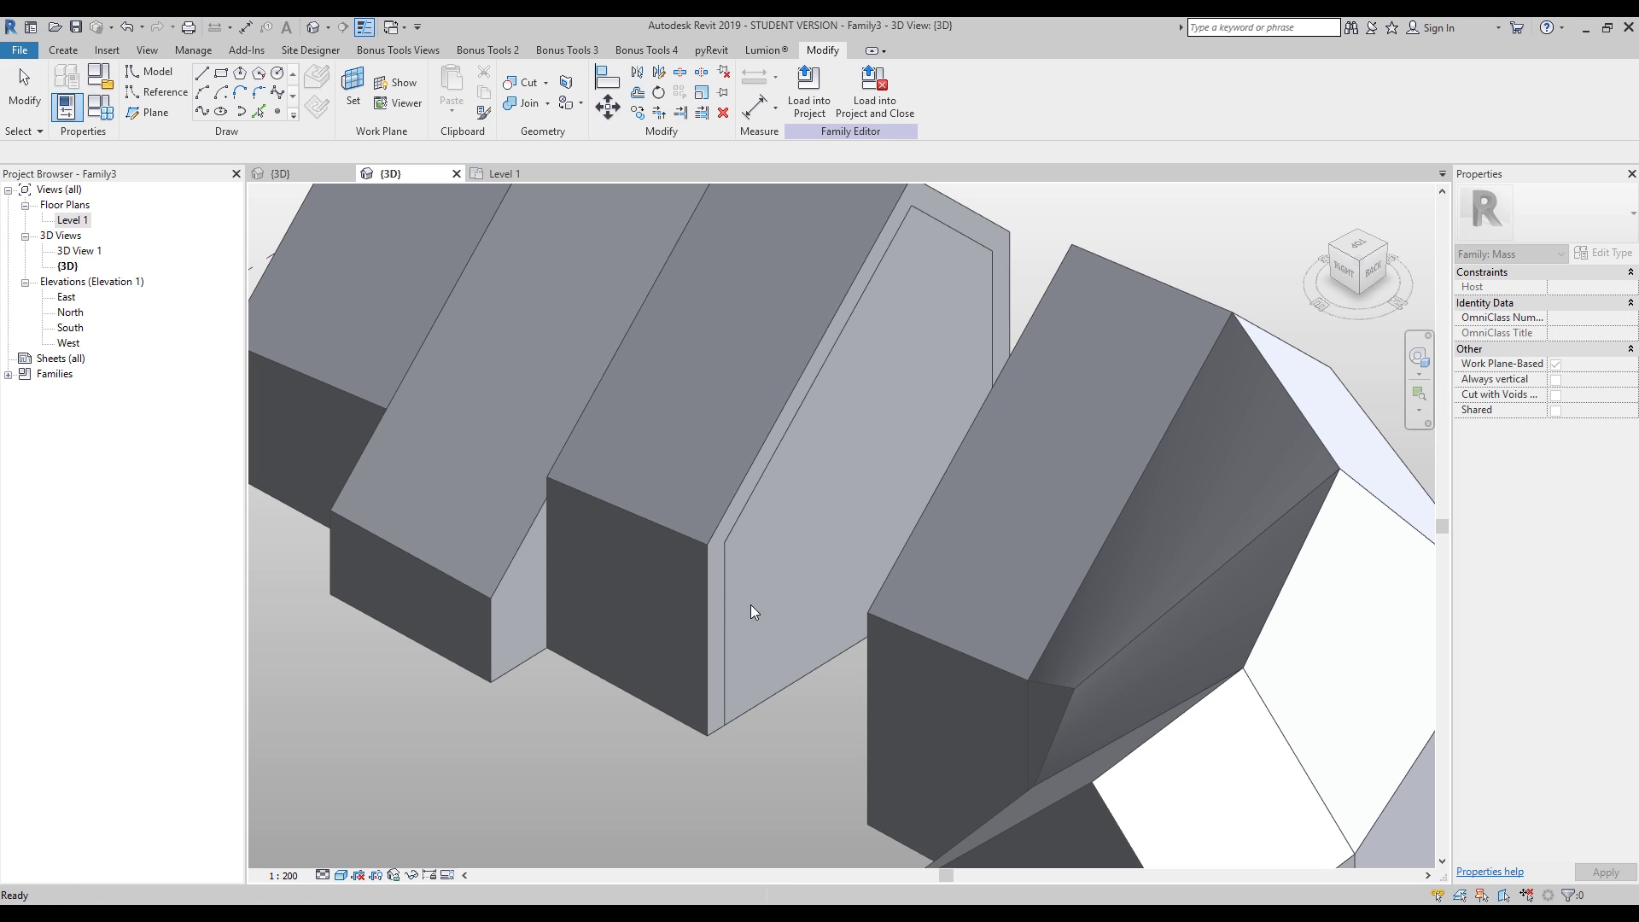
Step: Stretch the vertical inset line below the base and align it to the mass edge
left_click(723, 599)
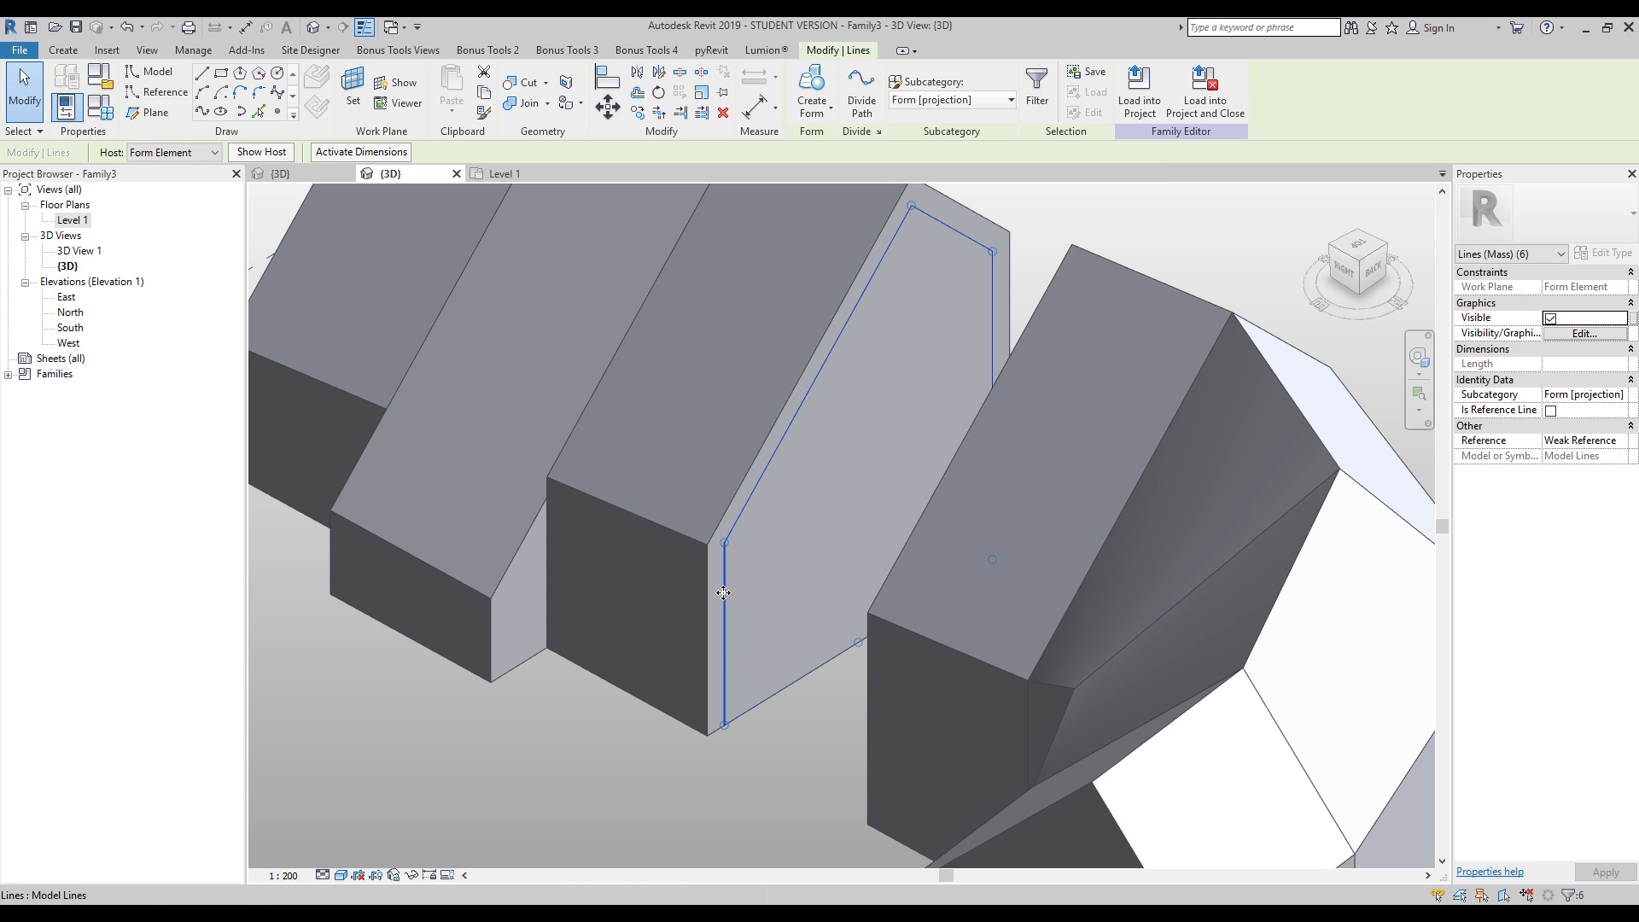
key("Tab")
key("Tab")
key("Tab")
key("Tab")
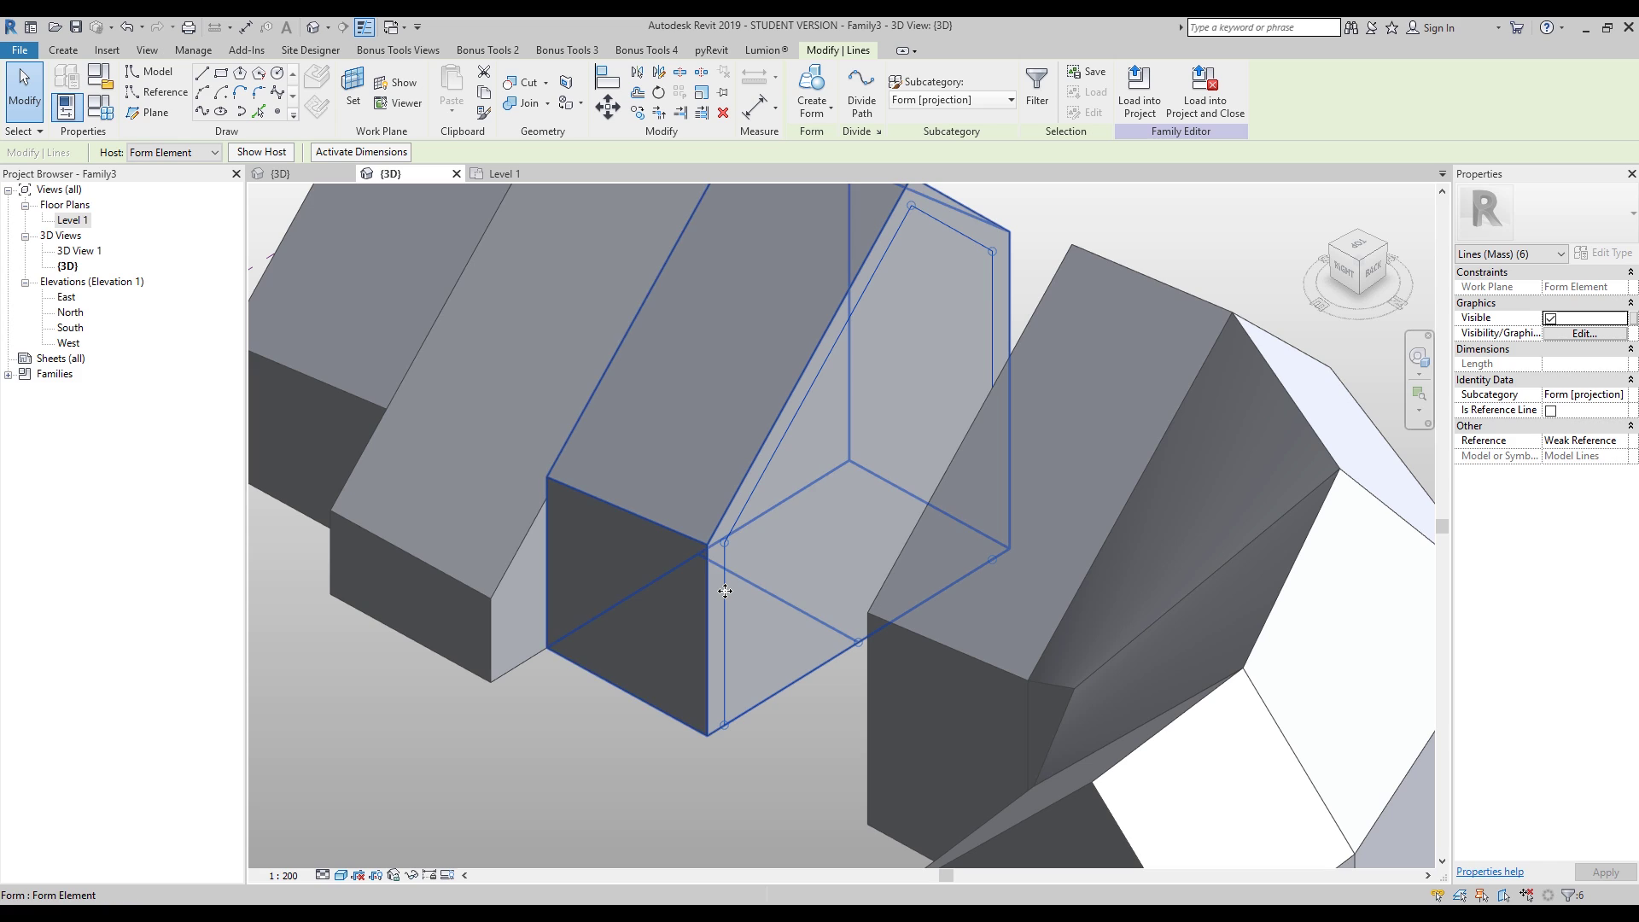
left_click(722, 603)
left_click_drag(728, 601, 647, 745)
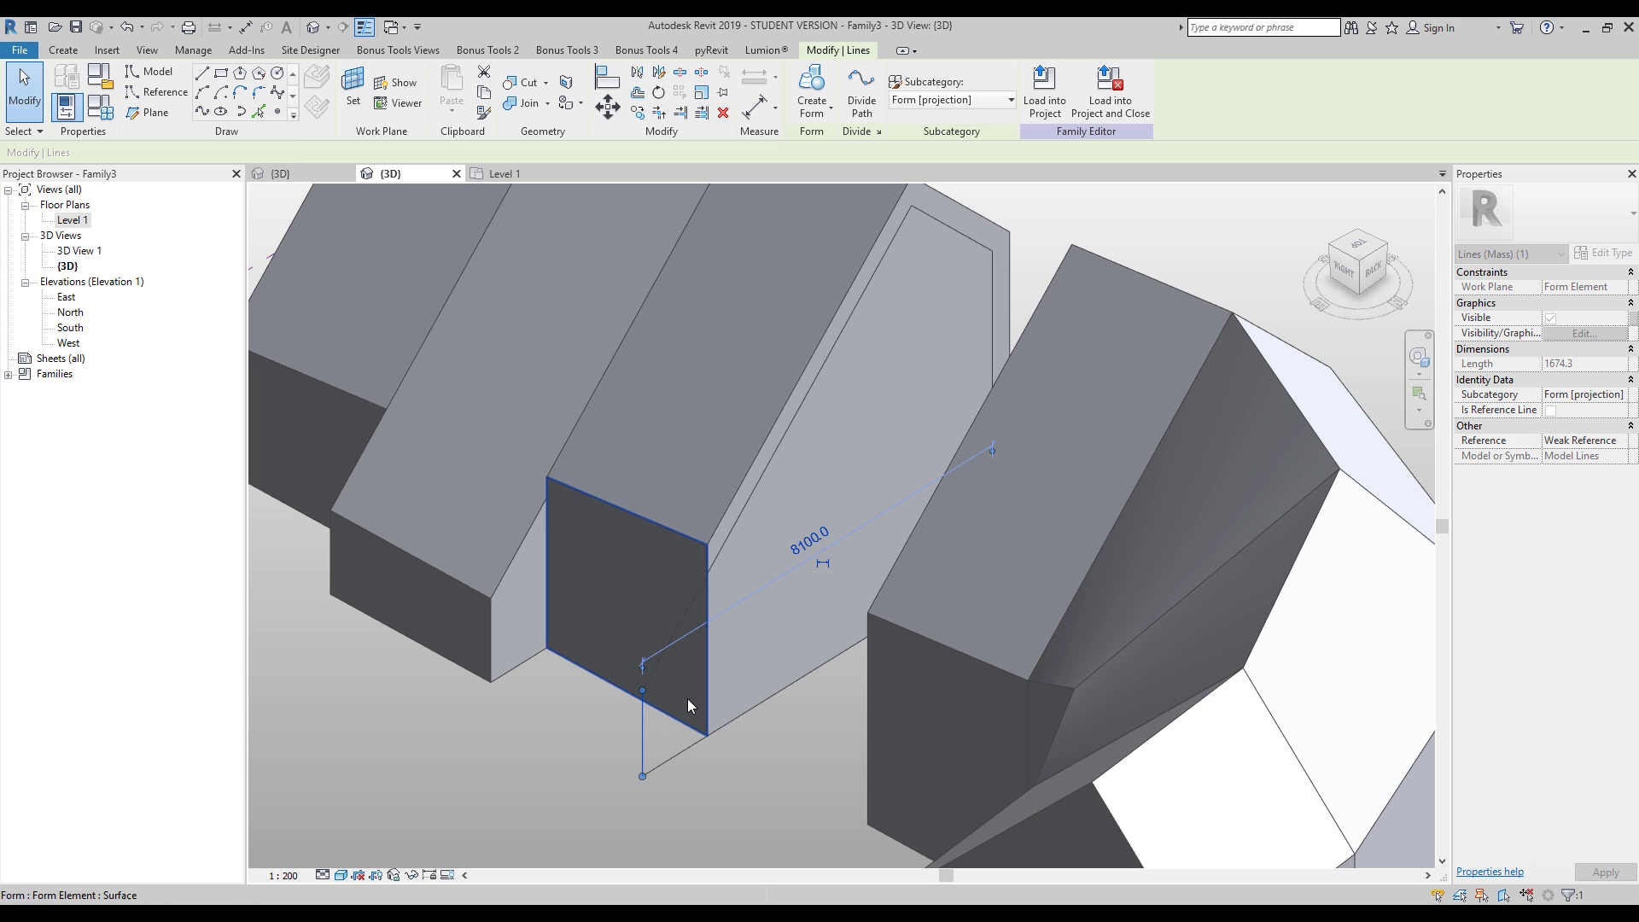
key("a")
key("l")
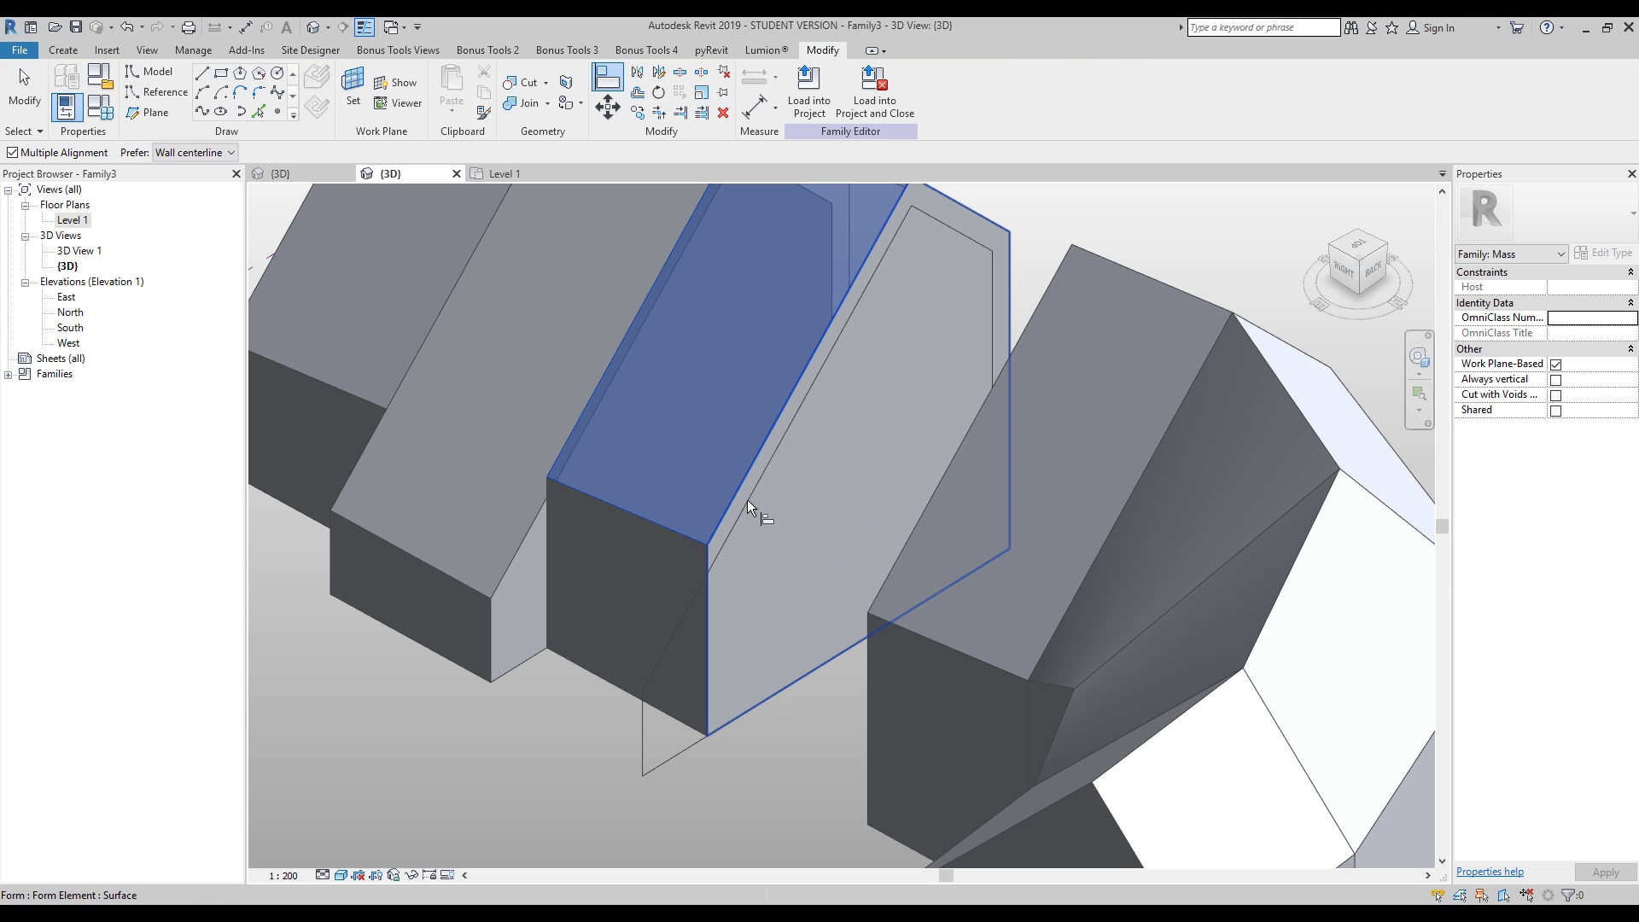
key("Escape")
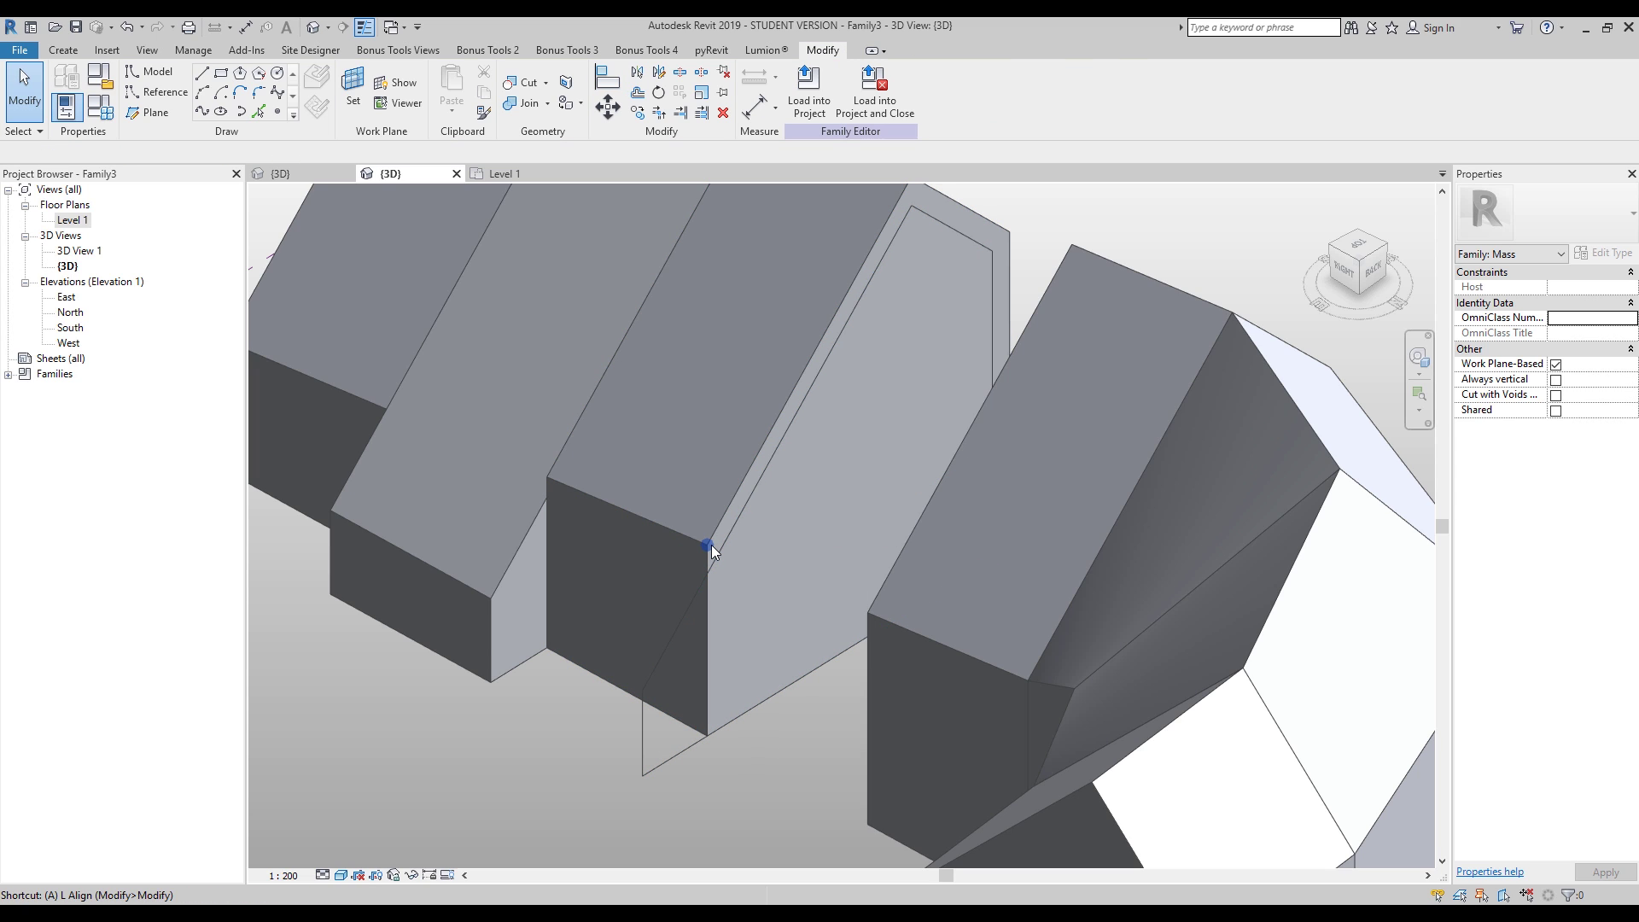
key("a")
key("l")
left_click(729, 505)
left_click(736, 509)
key("Escape")
middle_click_drag(583, 696, 792, 657, "shift")
Step: Attempt to align the extruded form, then cancel and orbit and zoom to the right-side house faces
left_click(812, 712)
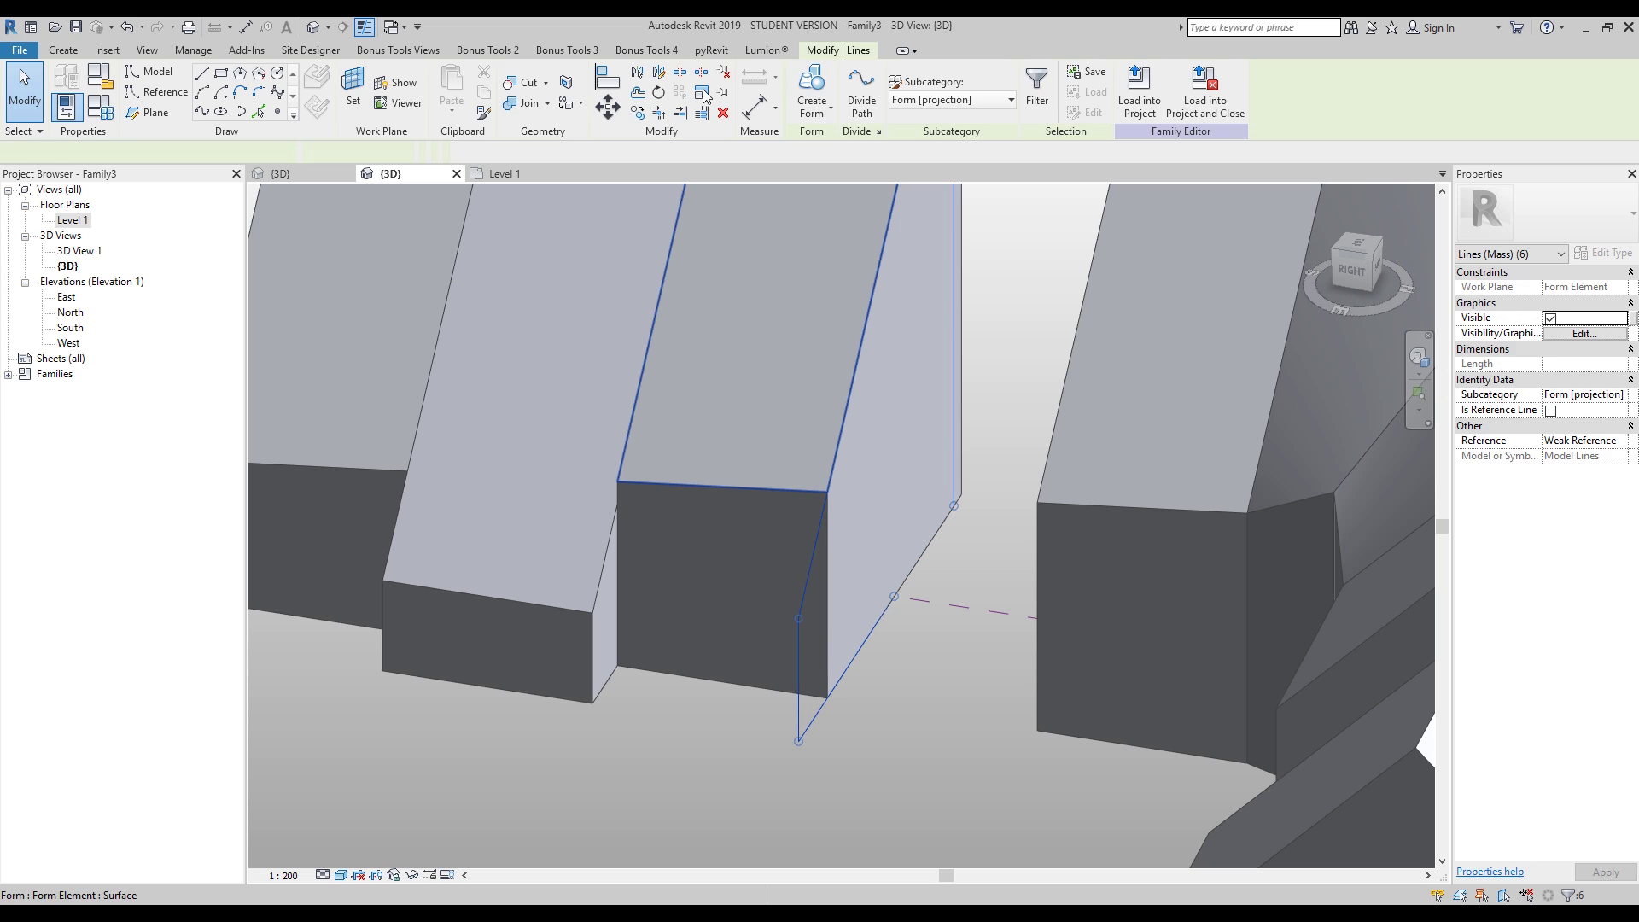
scroll(813, 464, "up", 2)
left_click(812, 463)
scroll(956, 529, "down", 3)
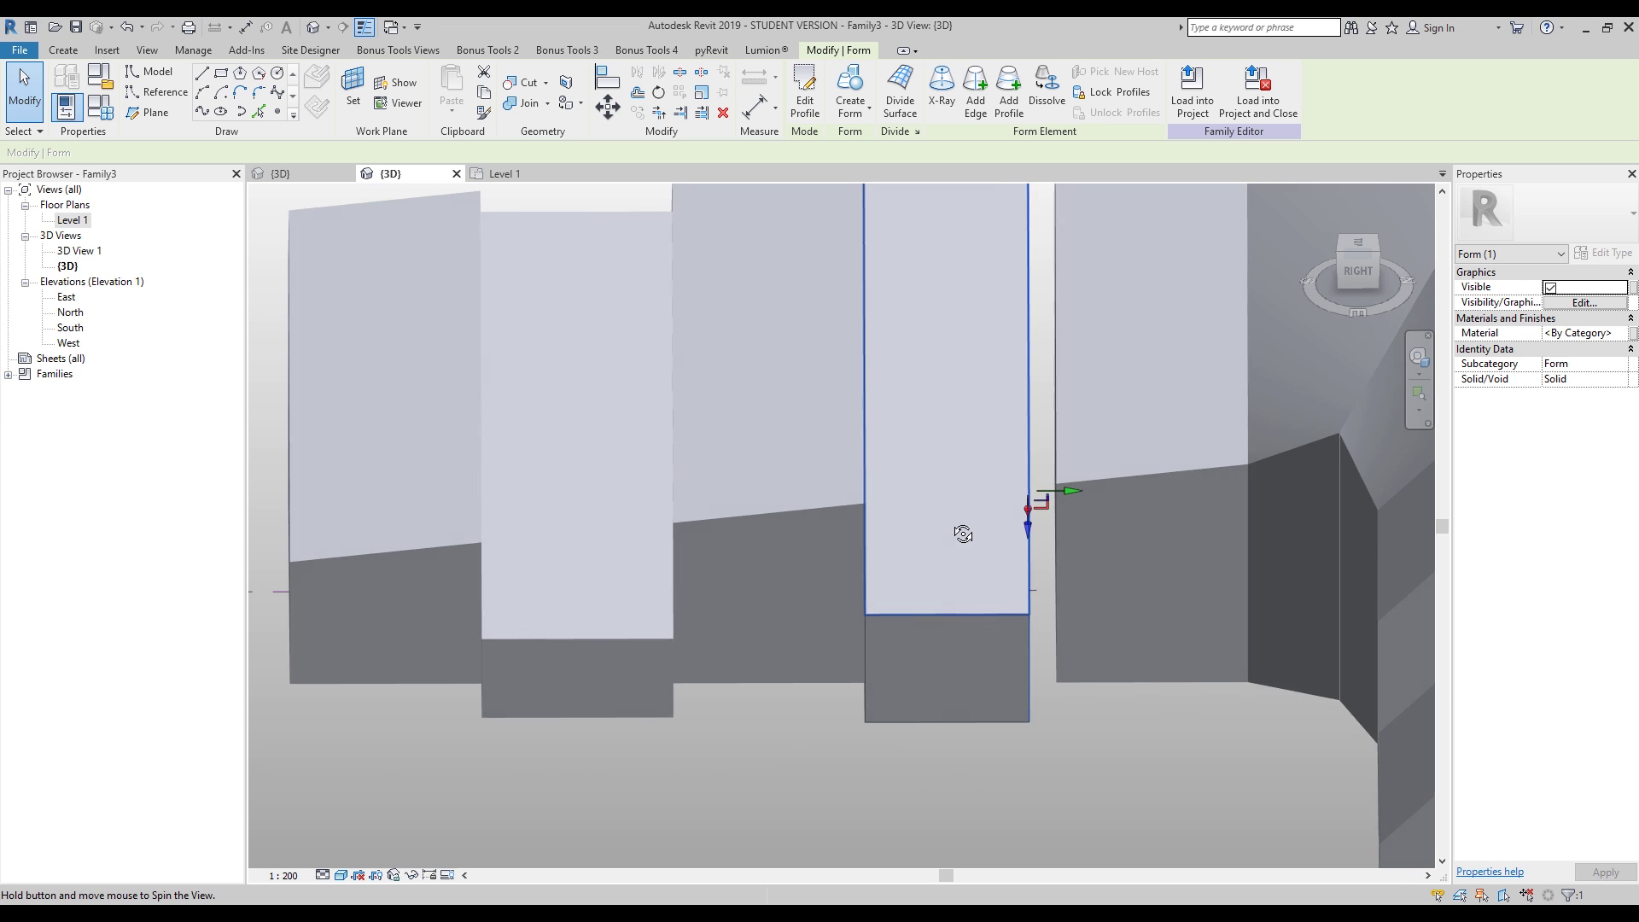
key("a")
key("l")
middle_click_drag(1068, 428, 868, 621, "shift")
middle_click_drag(530, 575, 1005, 544, "shift")
key("Escape")
scroll(899, 527, "up", 2)
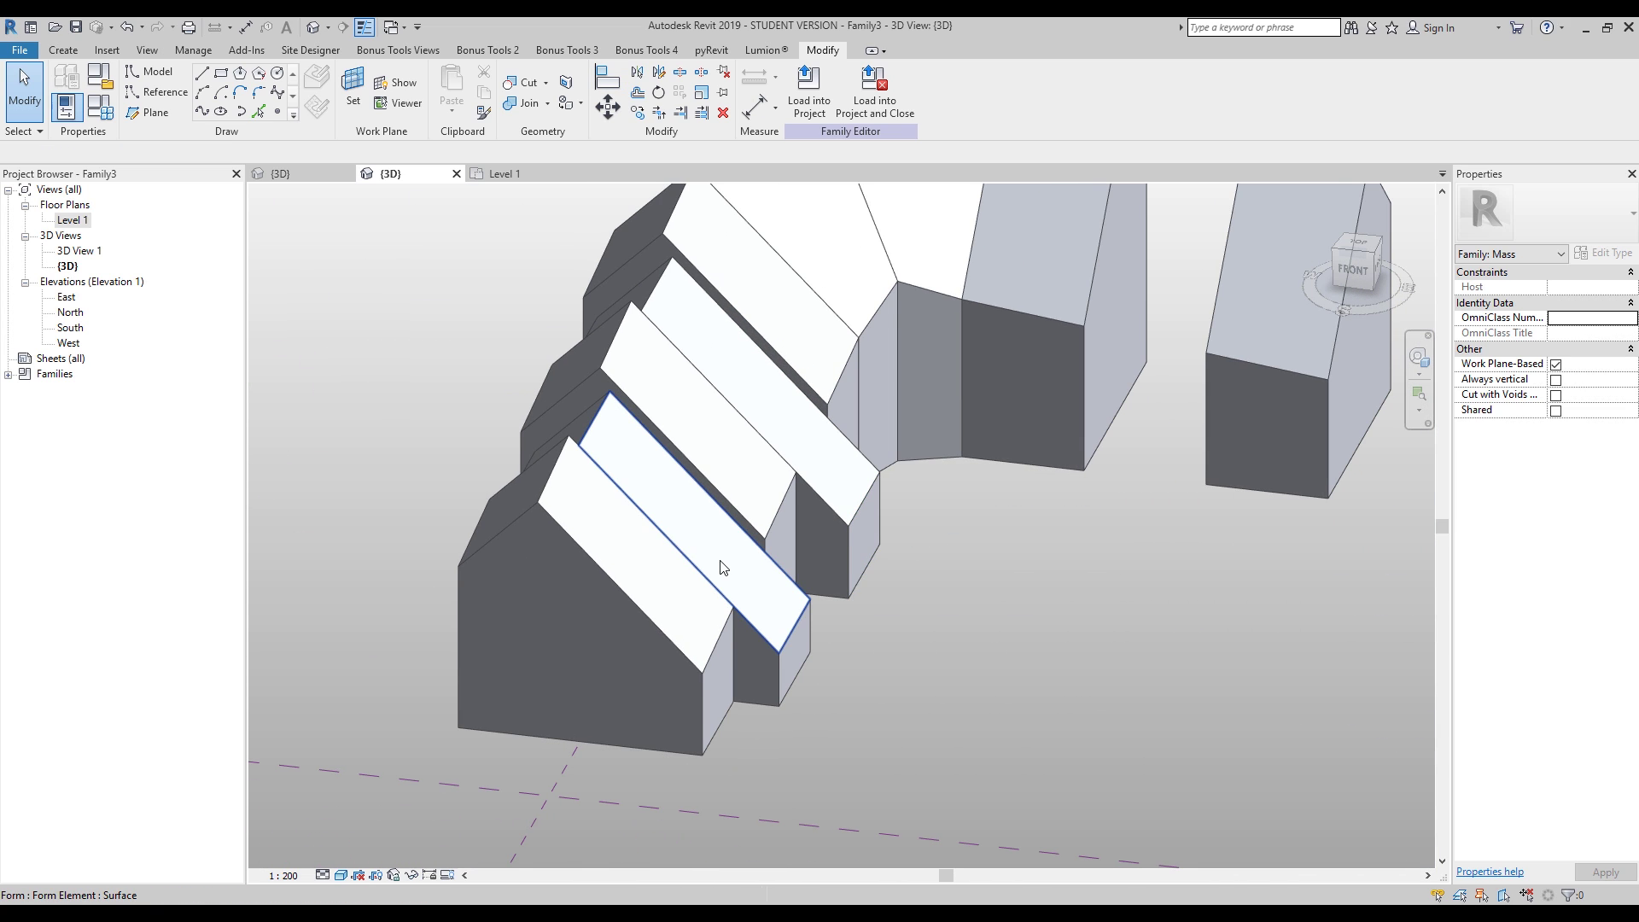
scroll(724, 566, "down", 3)
middle_click_drag(728, 555, 520, 548)
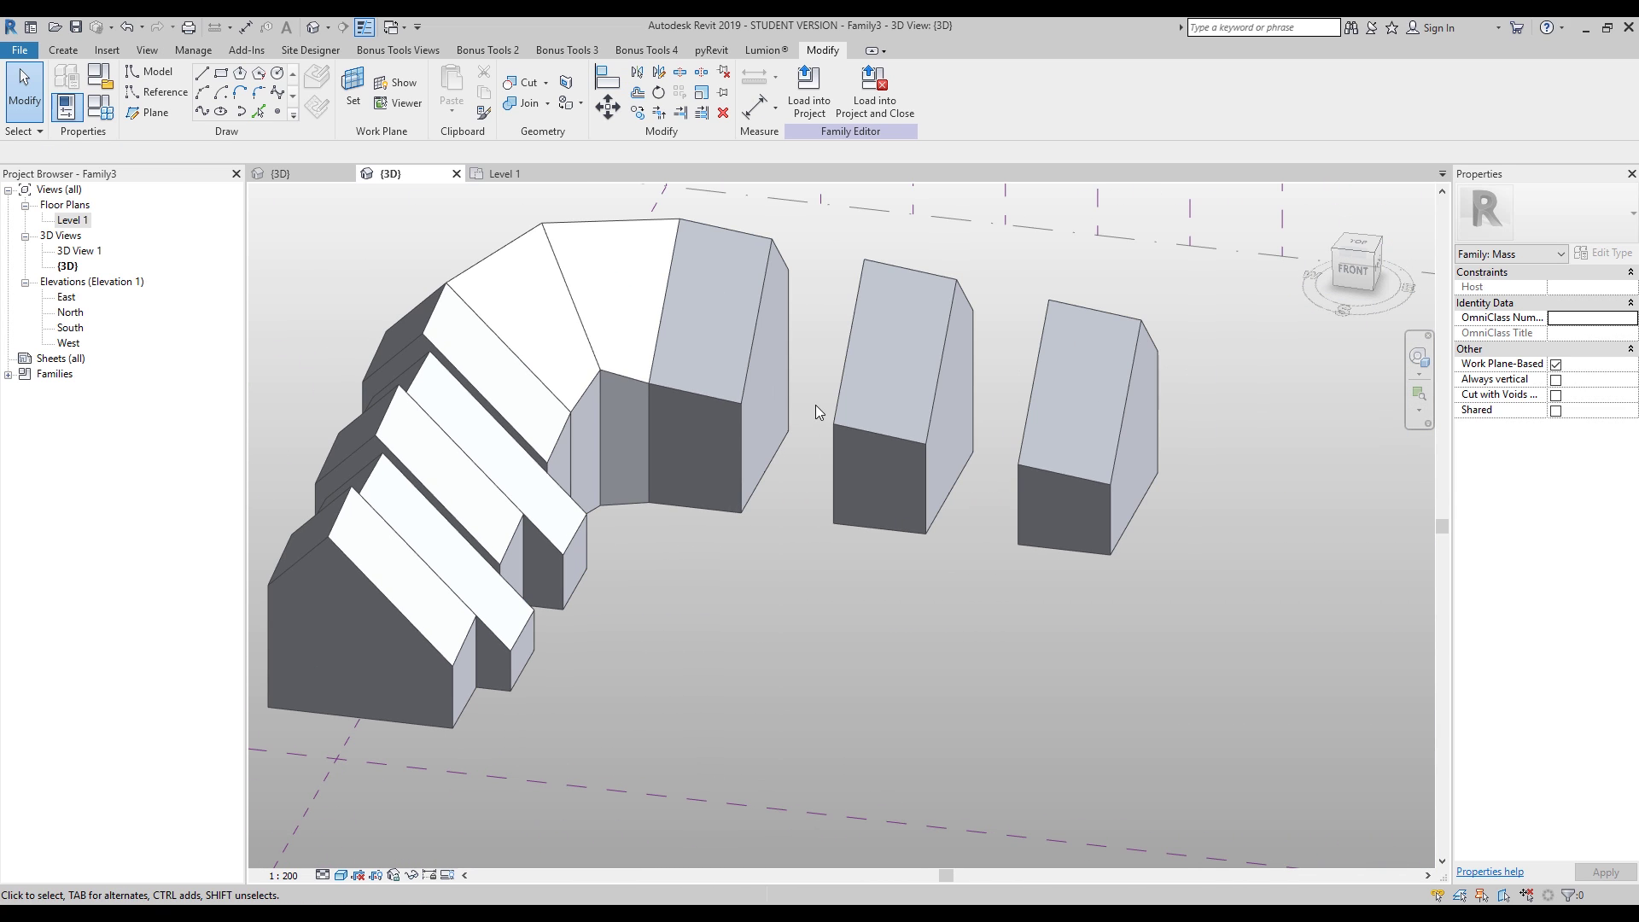
middle_click_drag(854, 412, 759, 461, "shift")
scroll(807, 456, "up", 1)
scroll(822, 470, "up", 1)
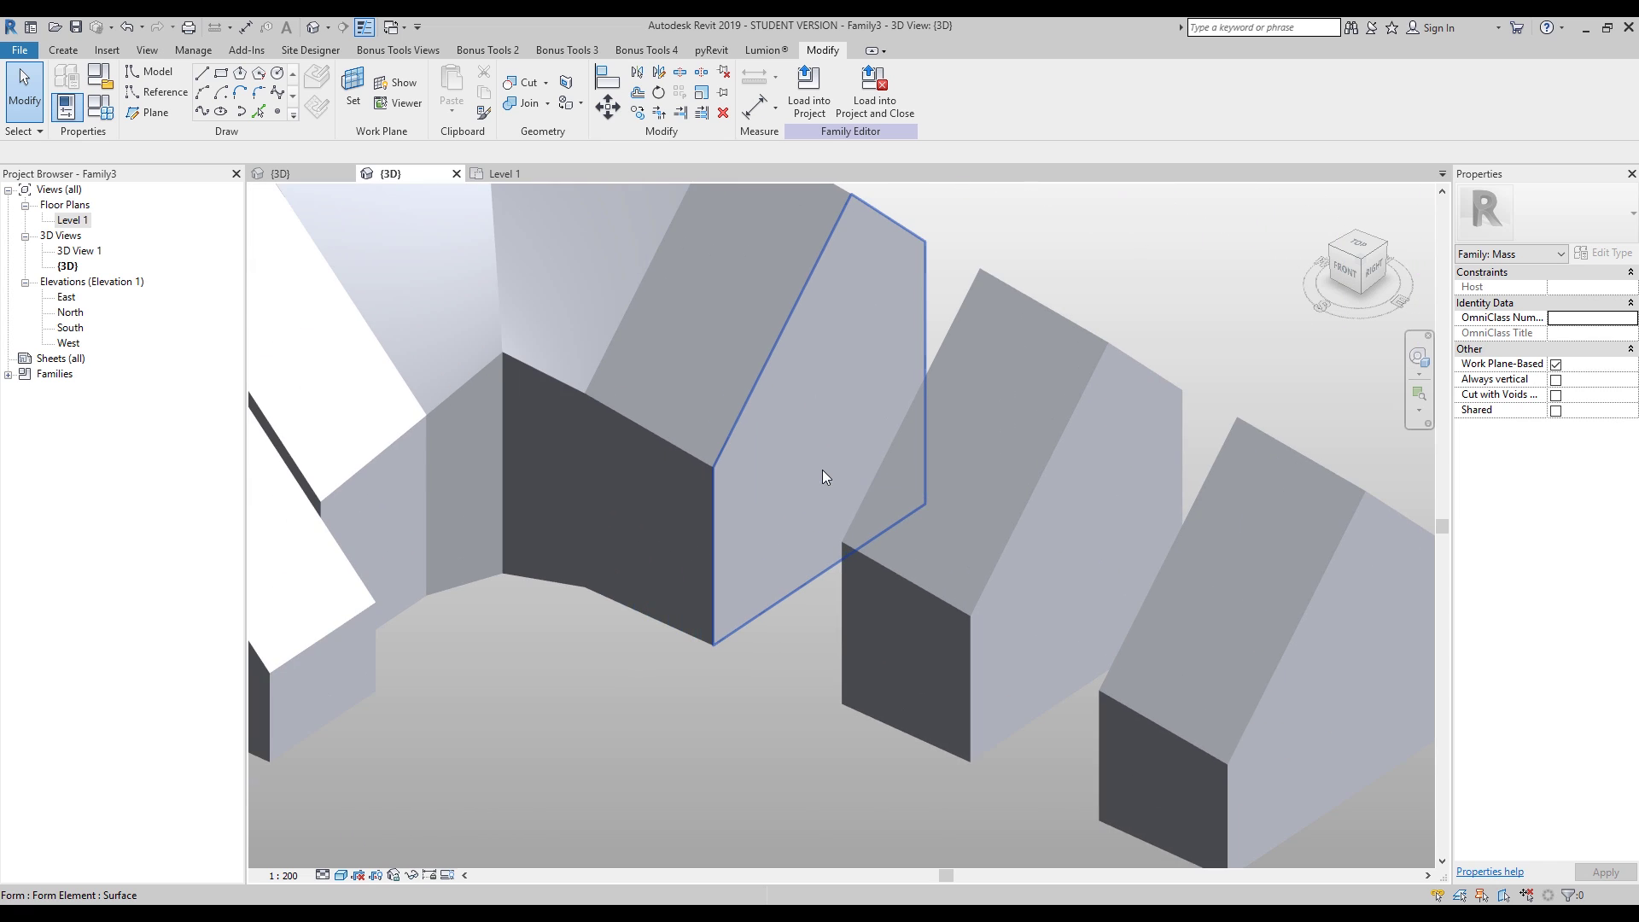
scroll(833, 487, "up", 2)
middle_click_drag(832, 468, 935, 419)
mouse_move(935, 419)
middle_mouse_down("shift")
mouse_move(962, 421)
mouse_move(930, 419)
middle_mouse_up("shift")
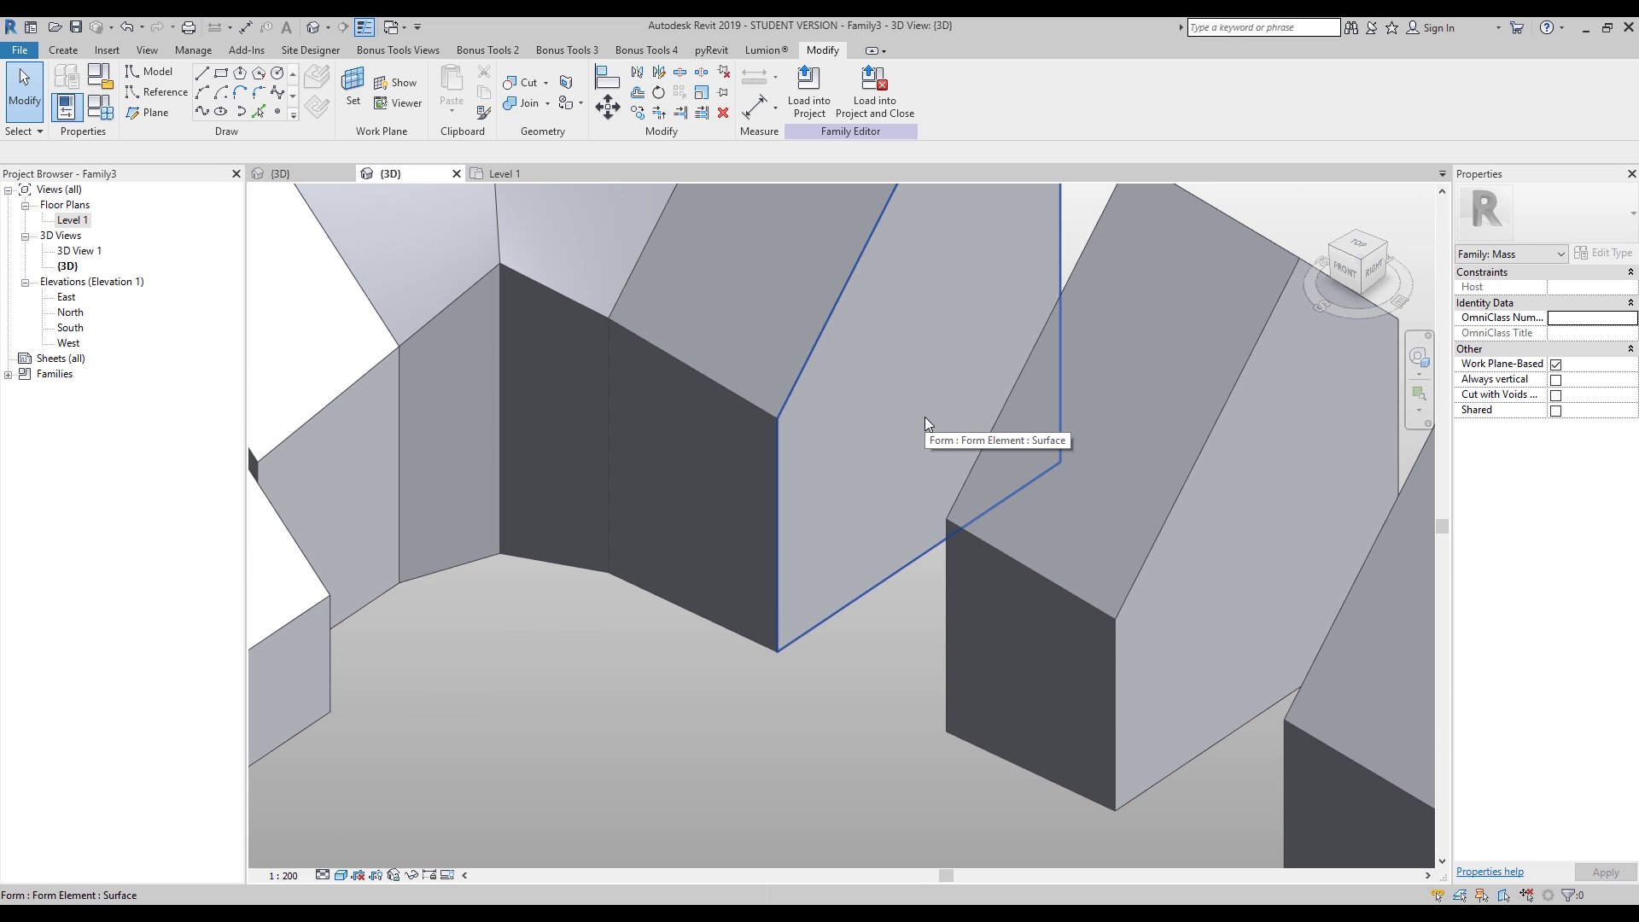
Step: Set the house's dark side face as the work plane for model-line tracing
left_click(343, 86)
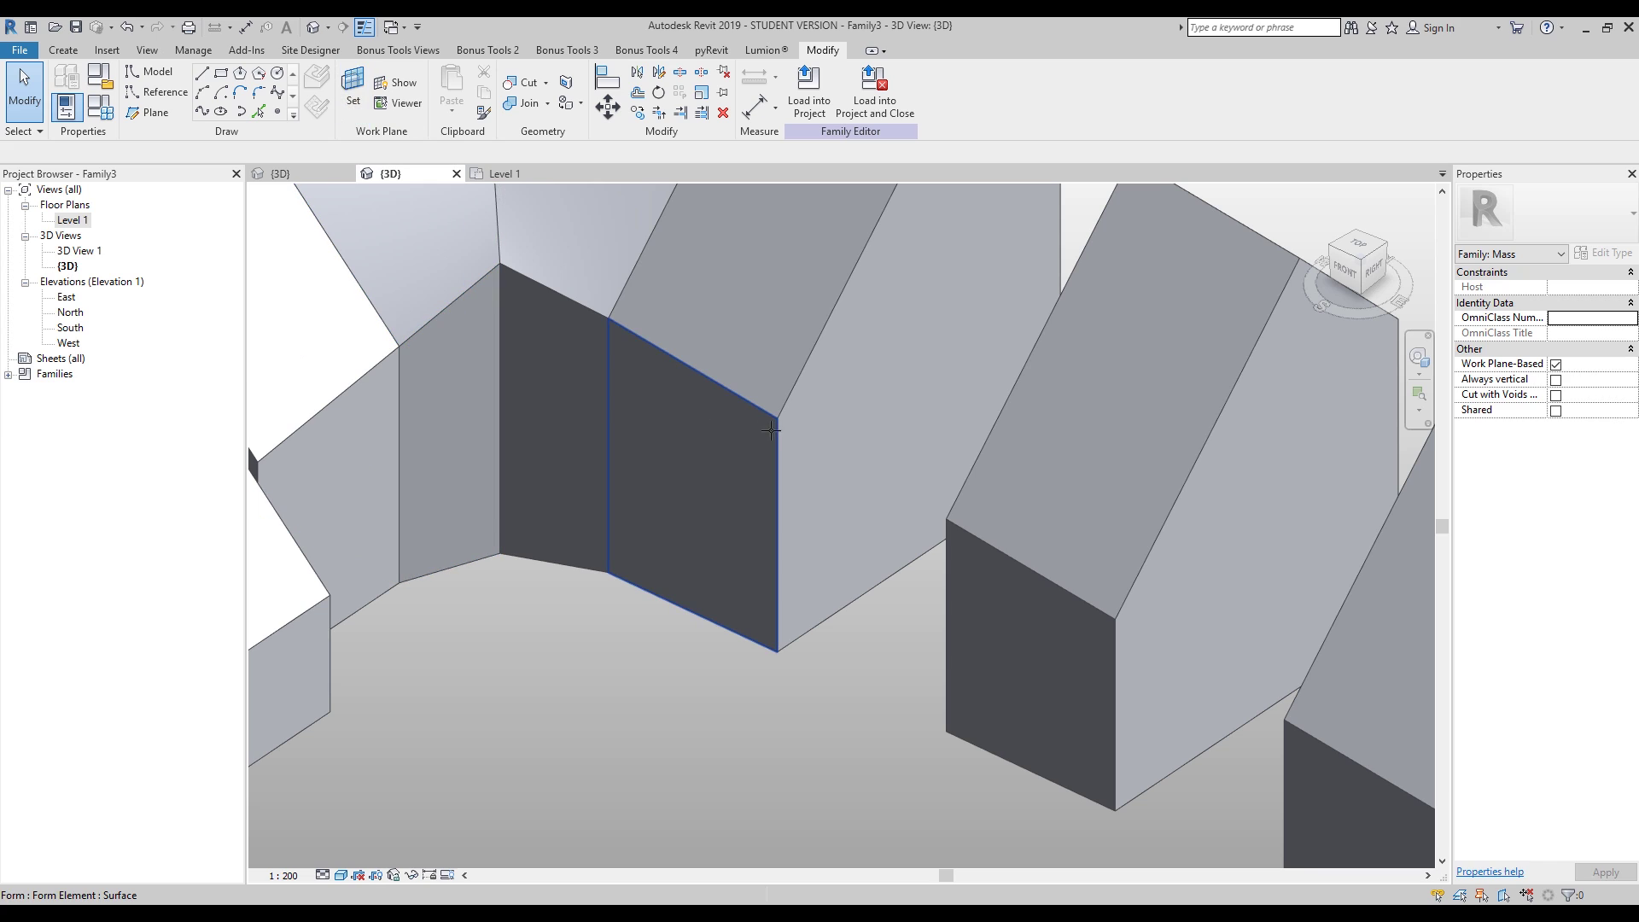
left_click(732, 444)
left_click(256, 112)
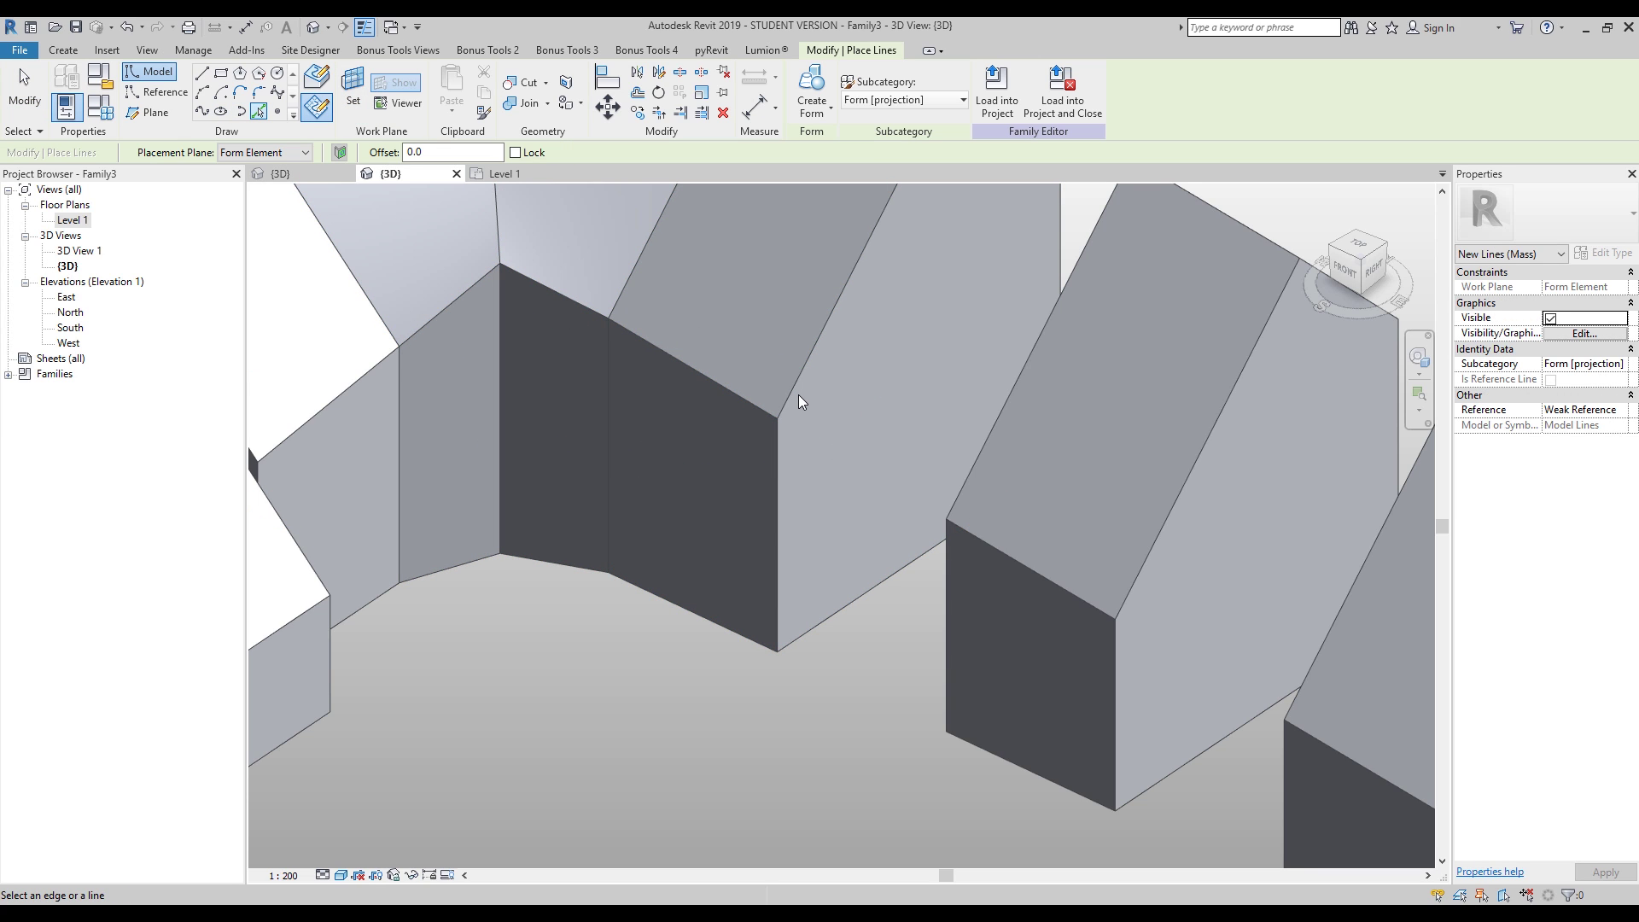
Step: Set the gable-end face as work plane and trace its outline chain as model lines
left_click(352, 90)
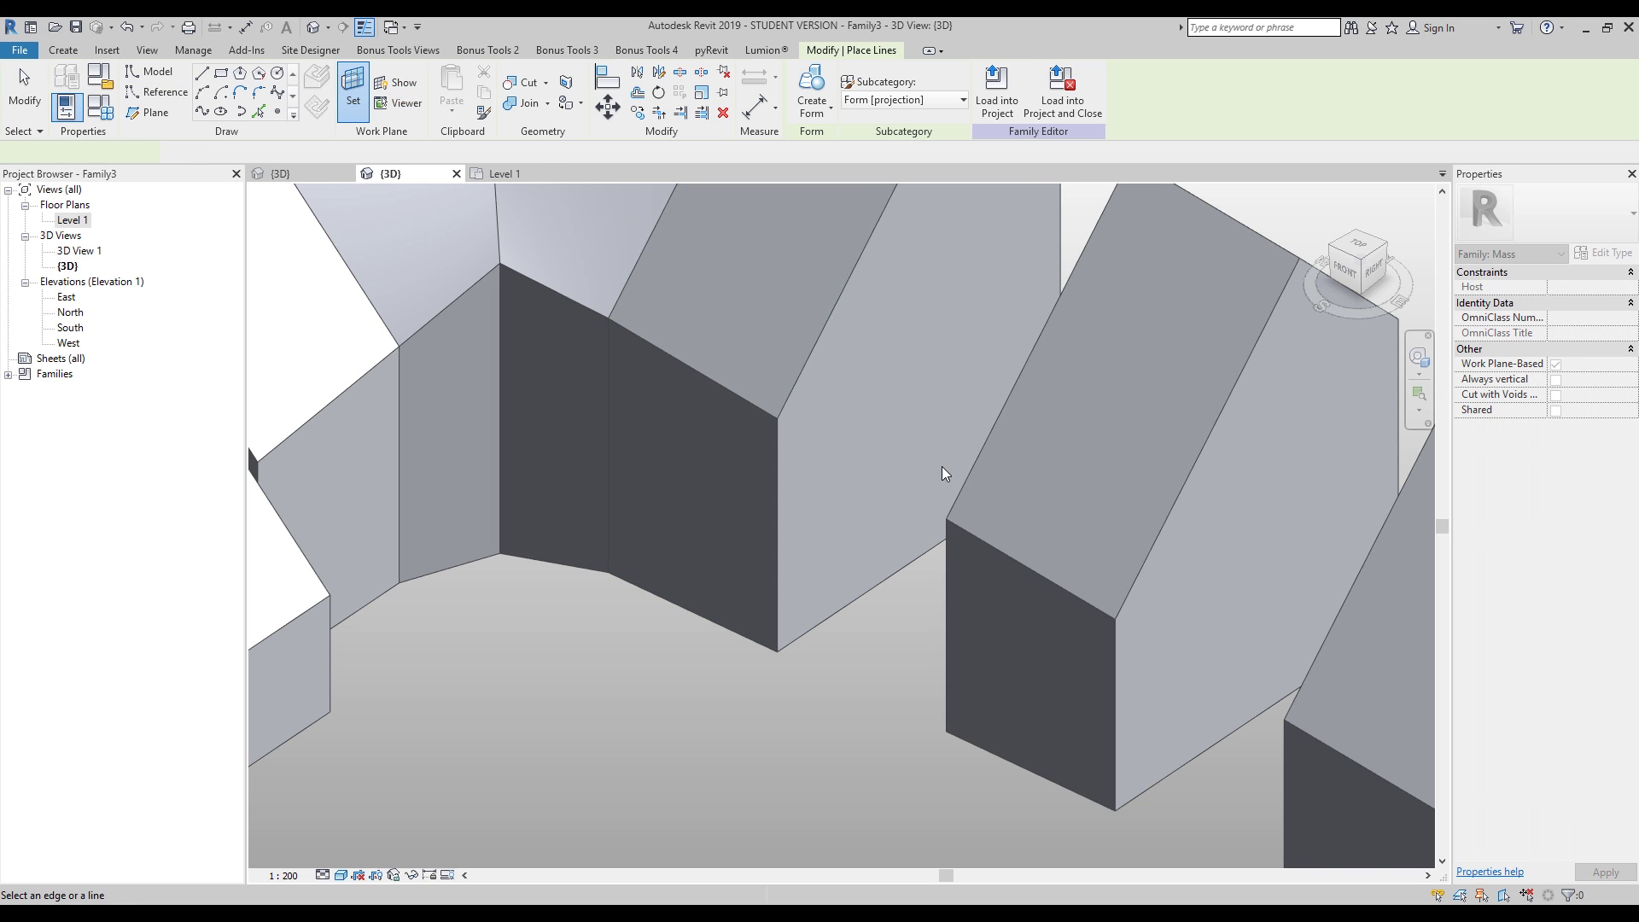
left_click(942, 467)
middle_click_drag(942, 467, 761, 504)
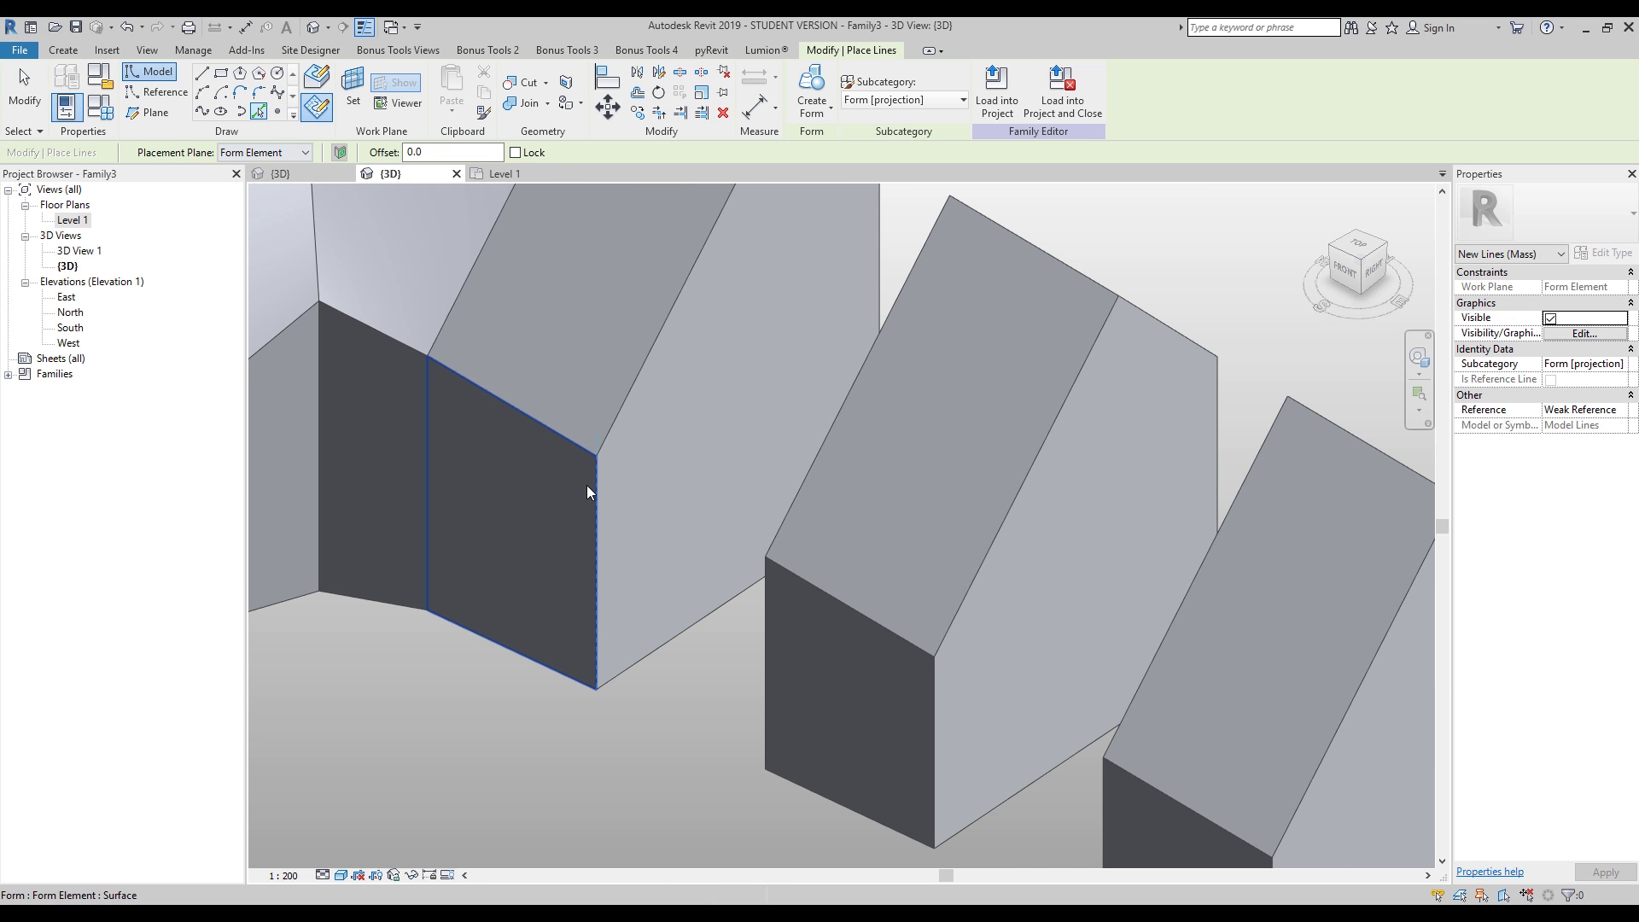
key("Tab")
left_click(622, 421)
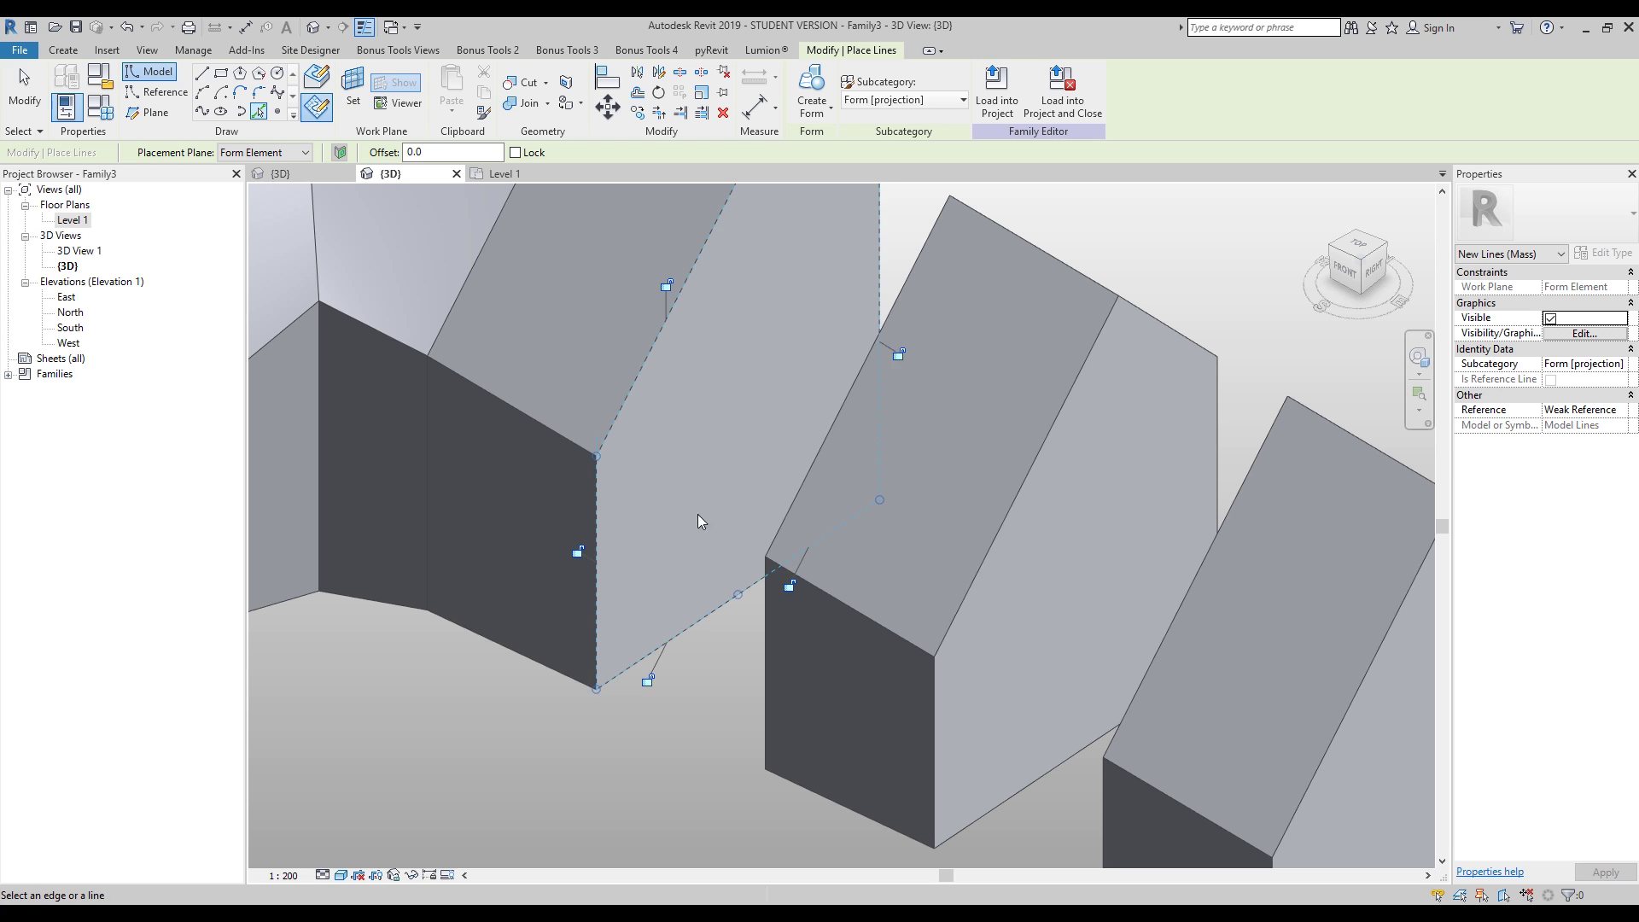
key("Escape")
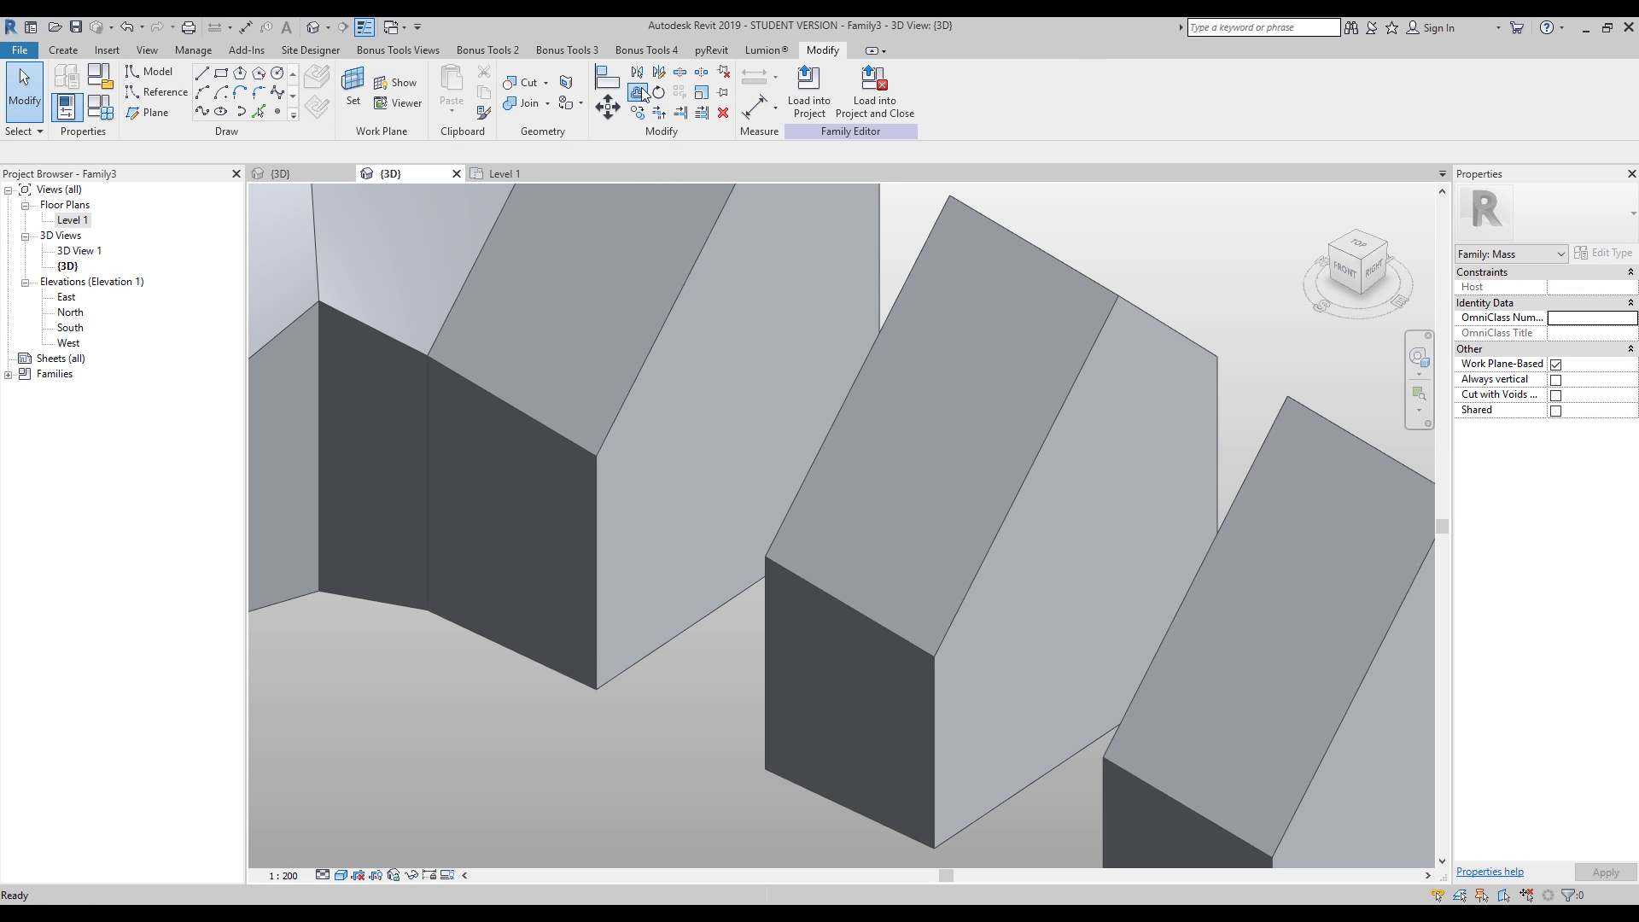
Step: Offset the traced gable outline 400 inward
left_click(640, 93)
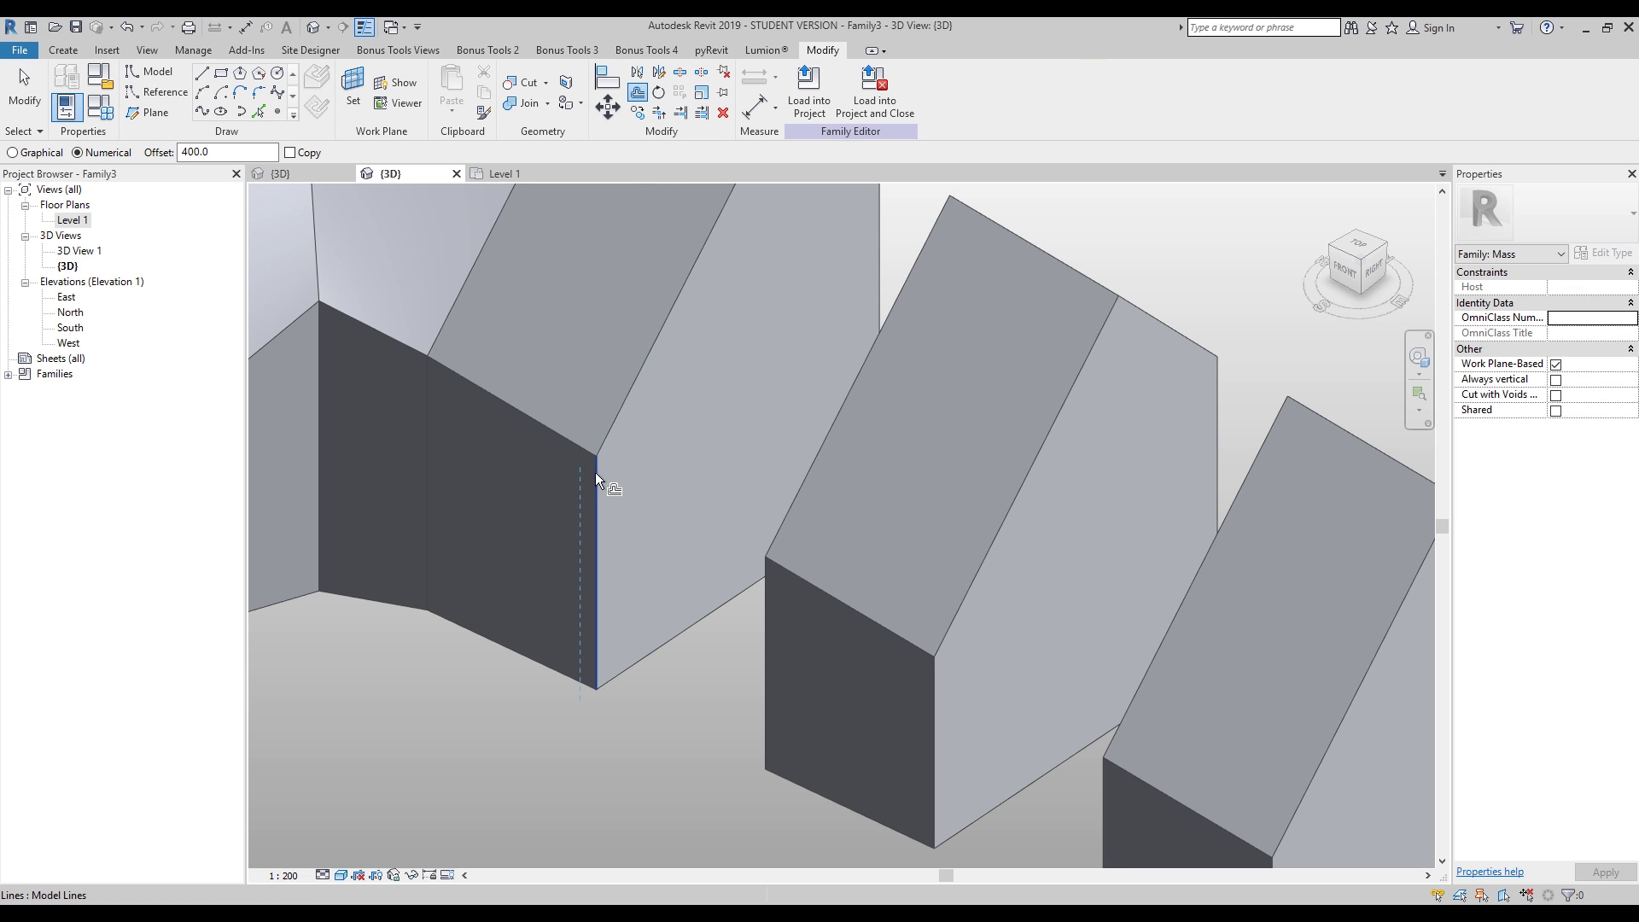
left_click(642, 382)
middle_click_drag(843, 206, 887, 355)
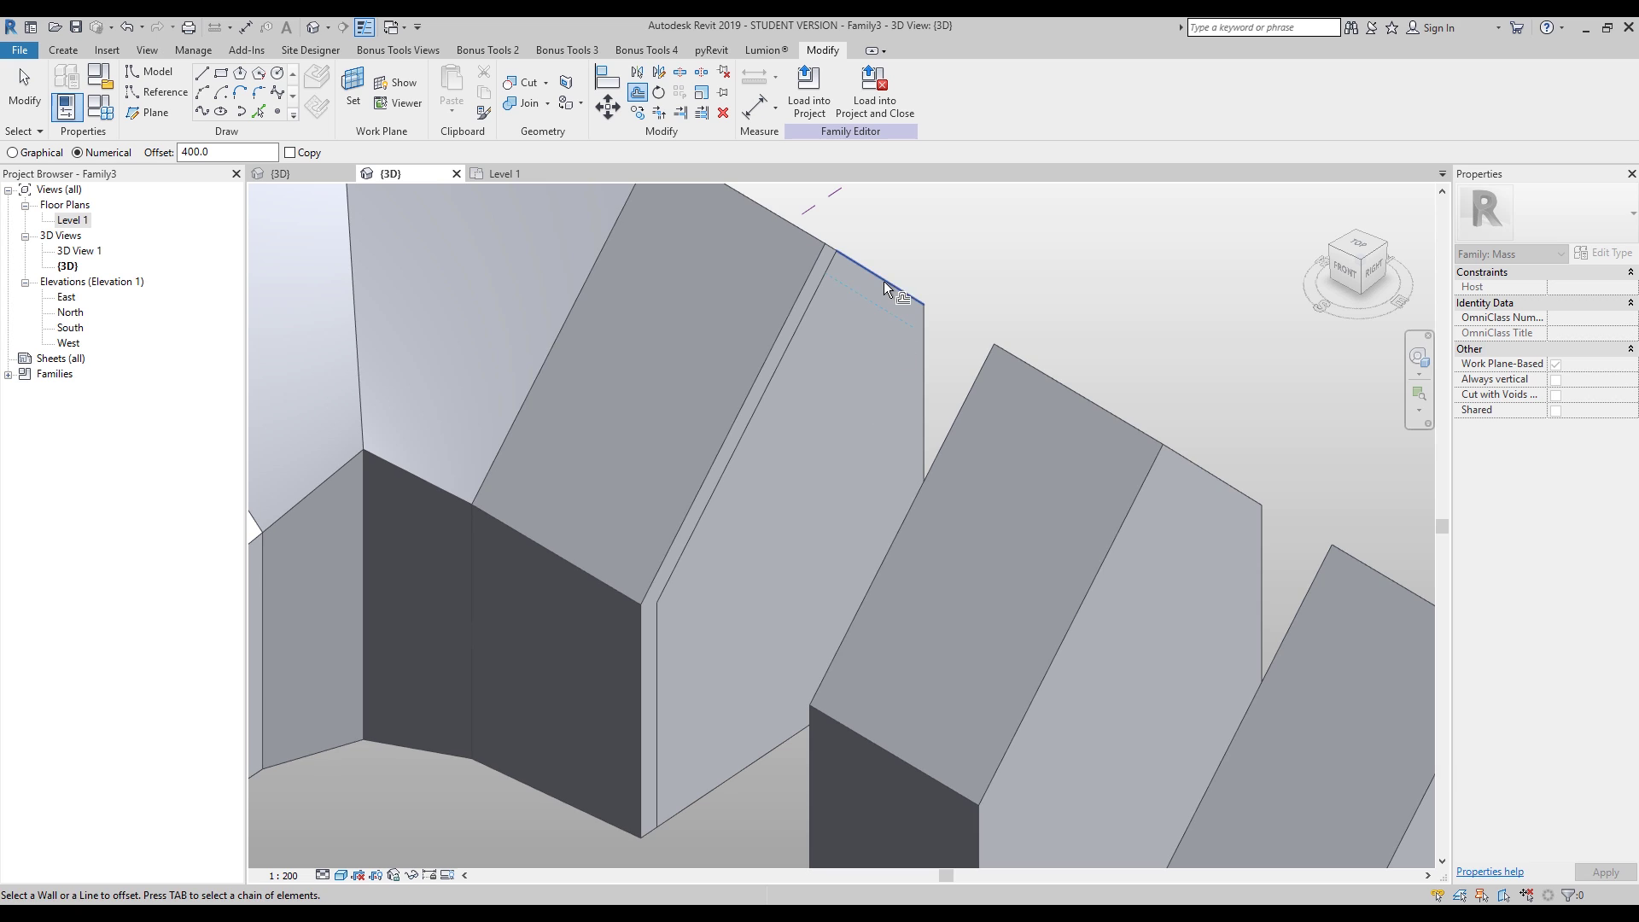
left_click(919, 361)
middle_click_drag(787, 508, 632, 256)
key("Escape")
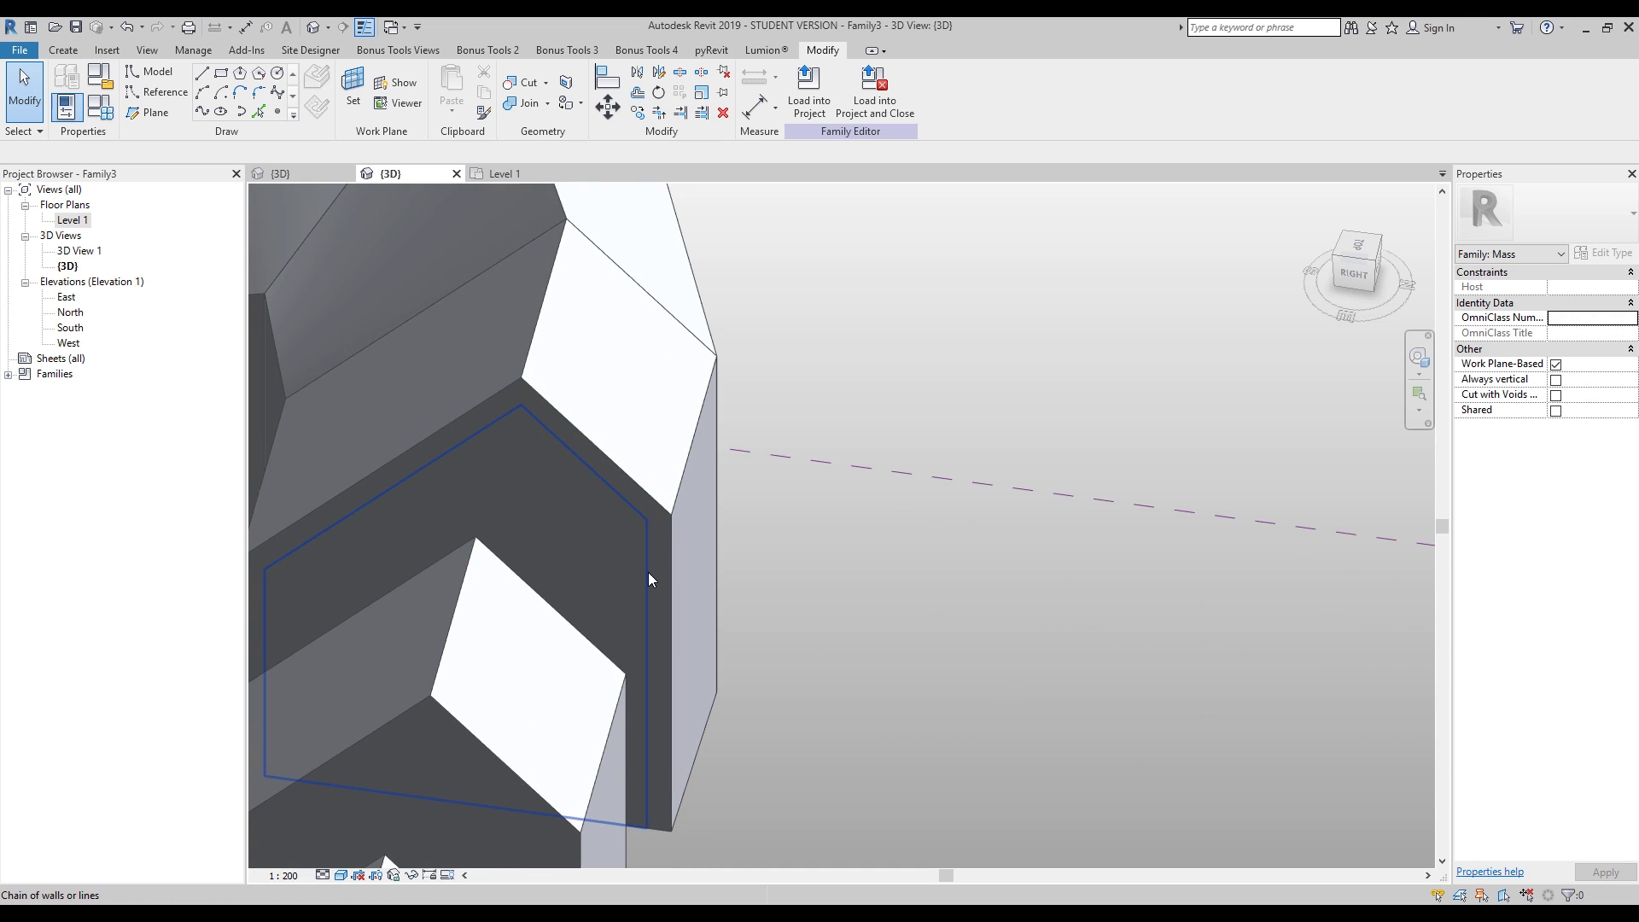
Step: Move the vertical outline line to the right, shortening it
left_click(643, 567)
left_click_drag(644, 542, 779, 578)
middle_click_drag(779, 578, 1036, 404, "shift")
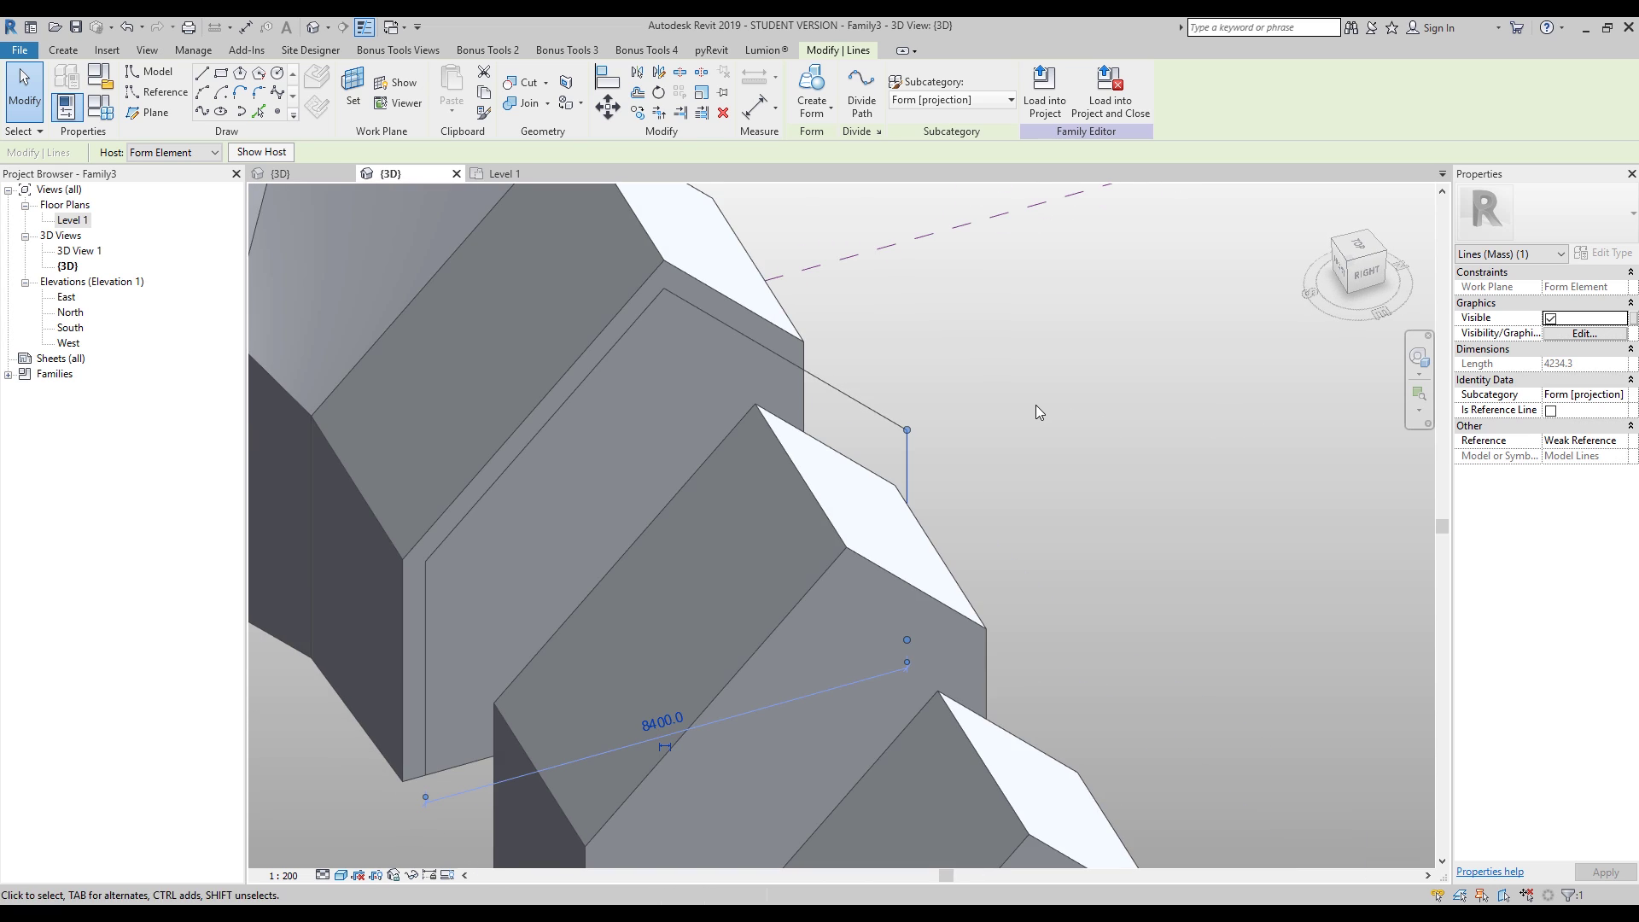
left_click(1036, 404)
Step: Extrude the inset outline into a solid form and set its depth to 2700.6
middle_click_drag(684, 465, 877, 393, "shift")
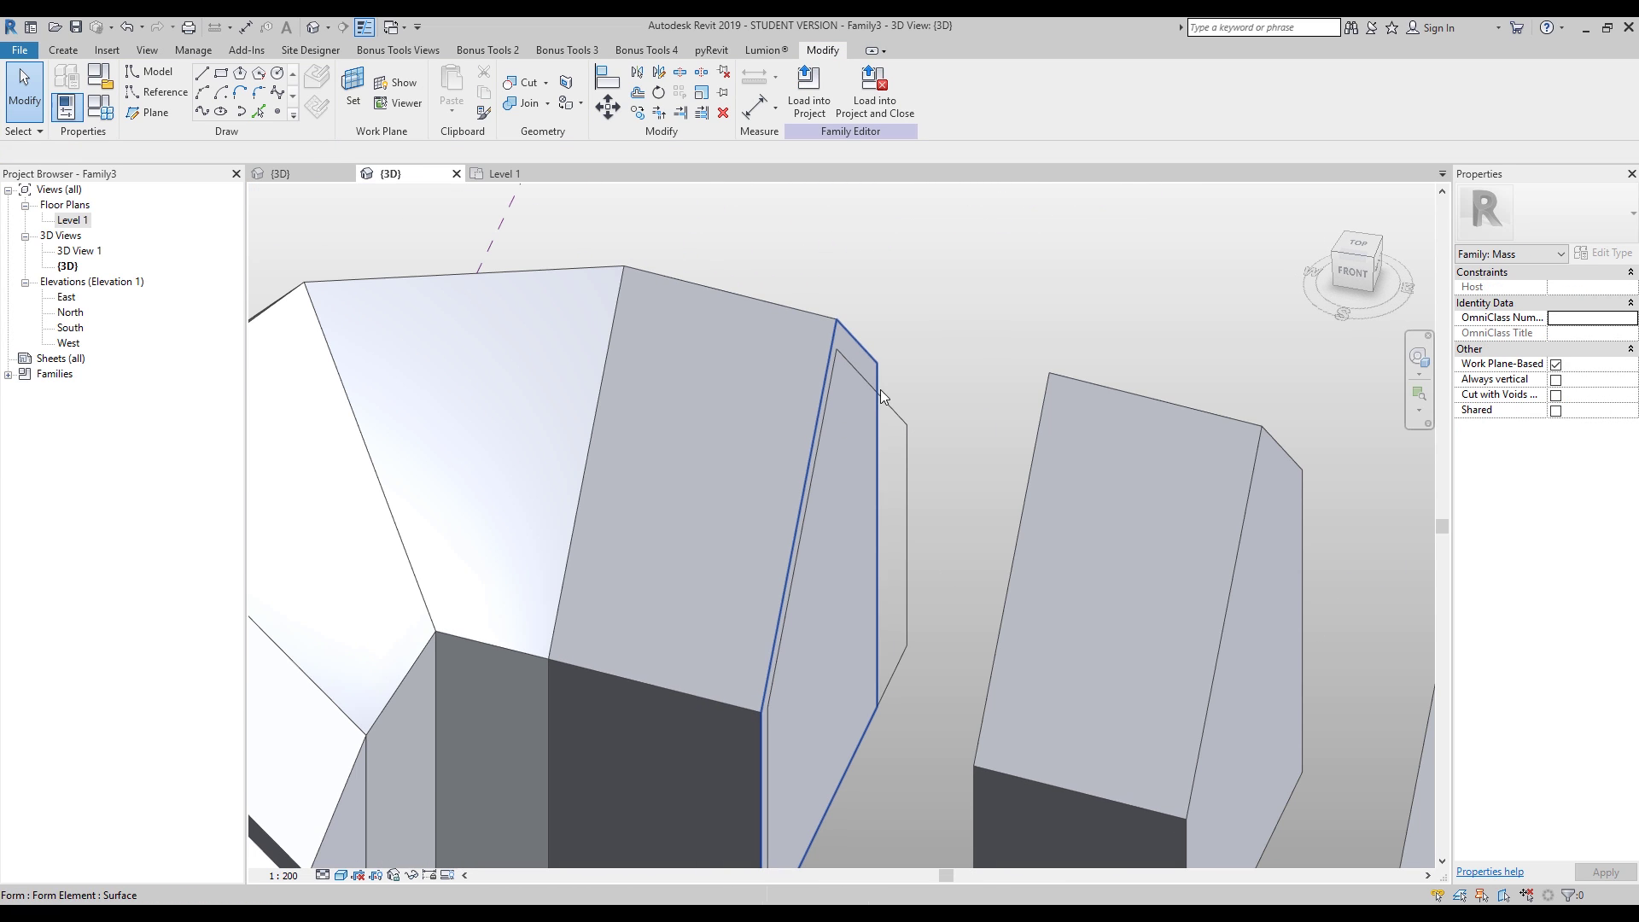
left_click(884, 406)
left_click(812, 94)
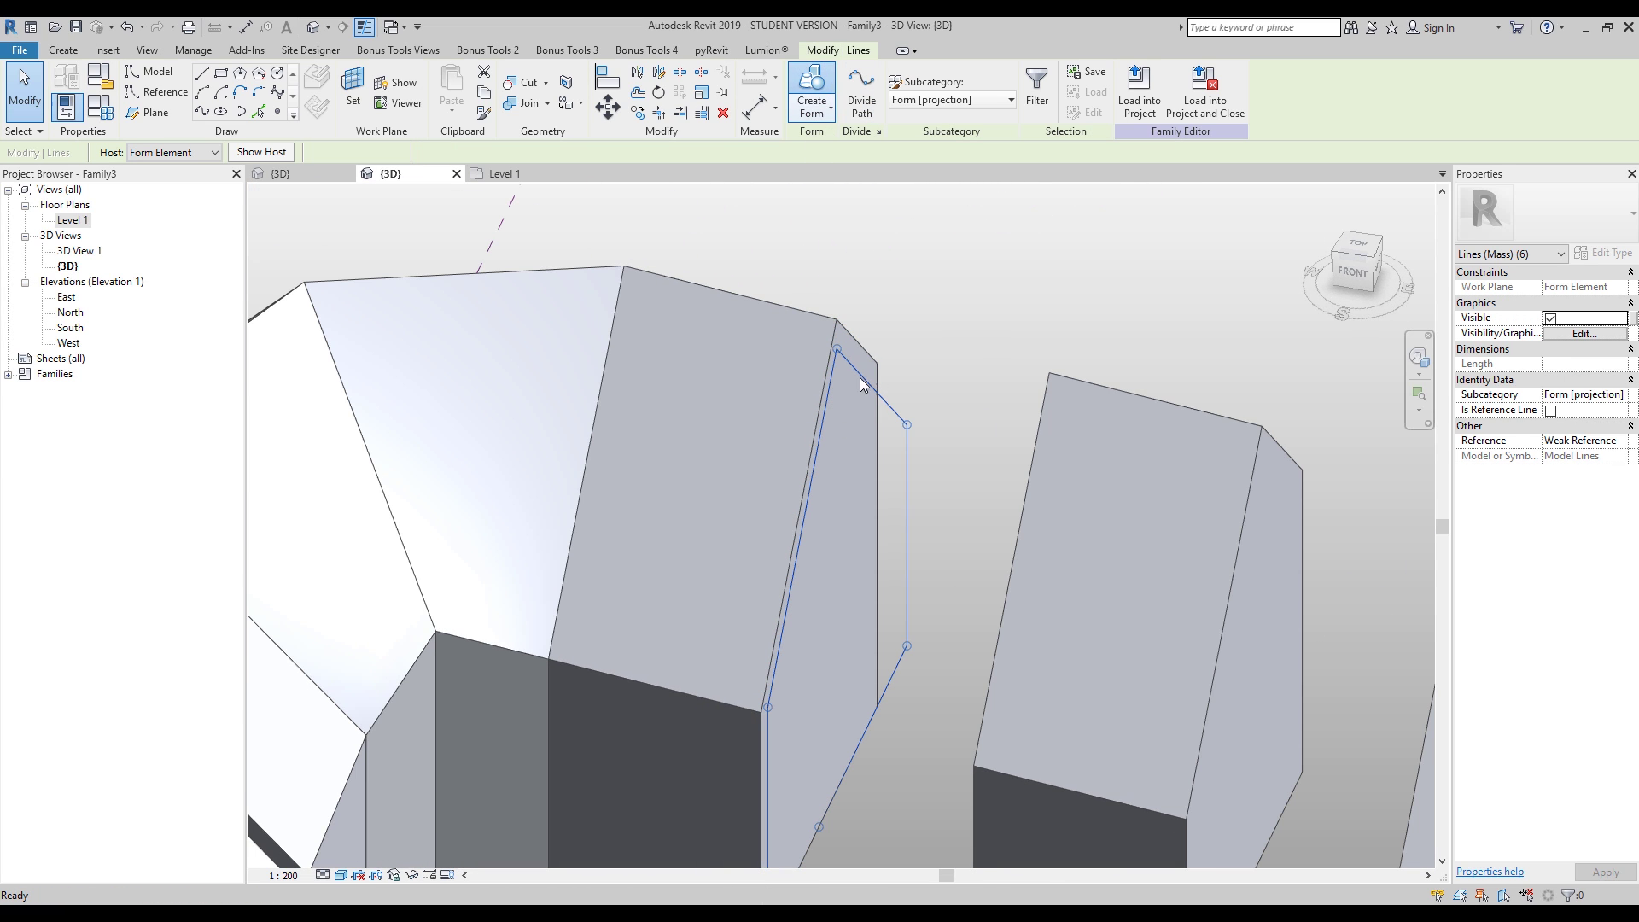
middle_click_drag(907, 416, 1065, 410, "shift")
left_click_drag(1122, 674, 1099, 587)
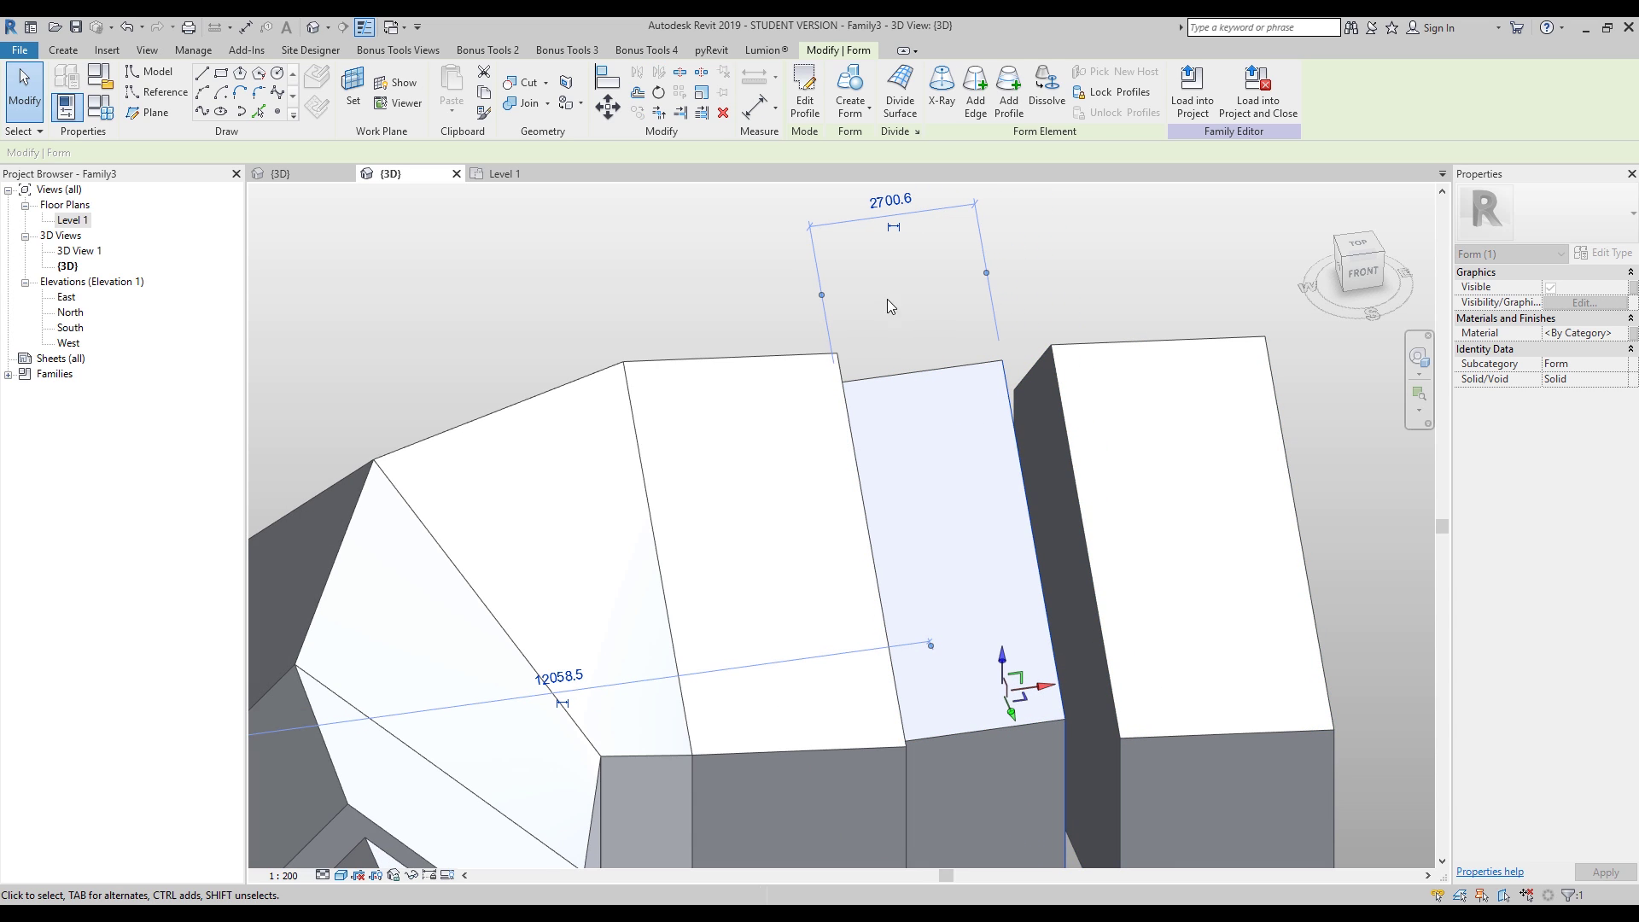
Step: Pick a face edge for alignment, then cancel and orbit to view the mass from behind
left_click(903, 265)
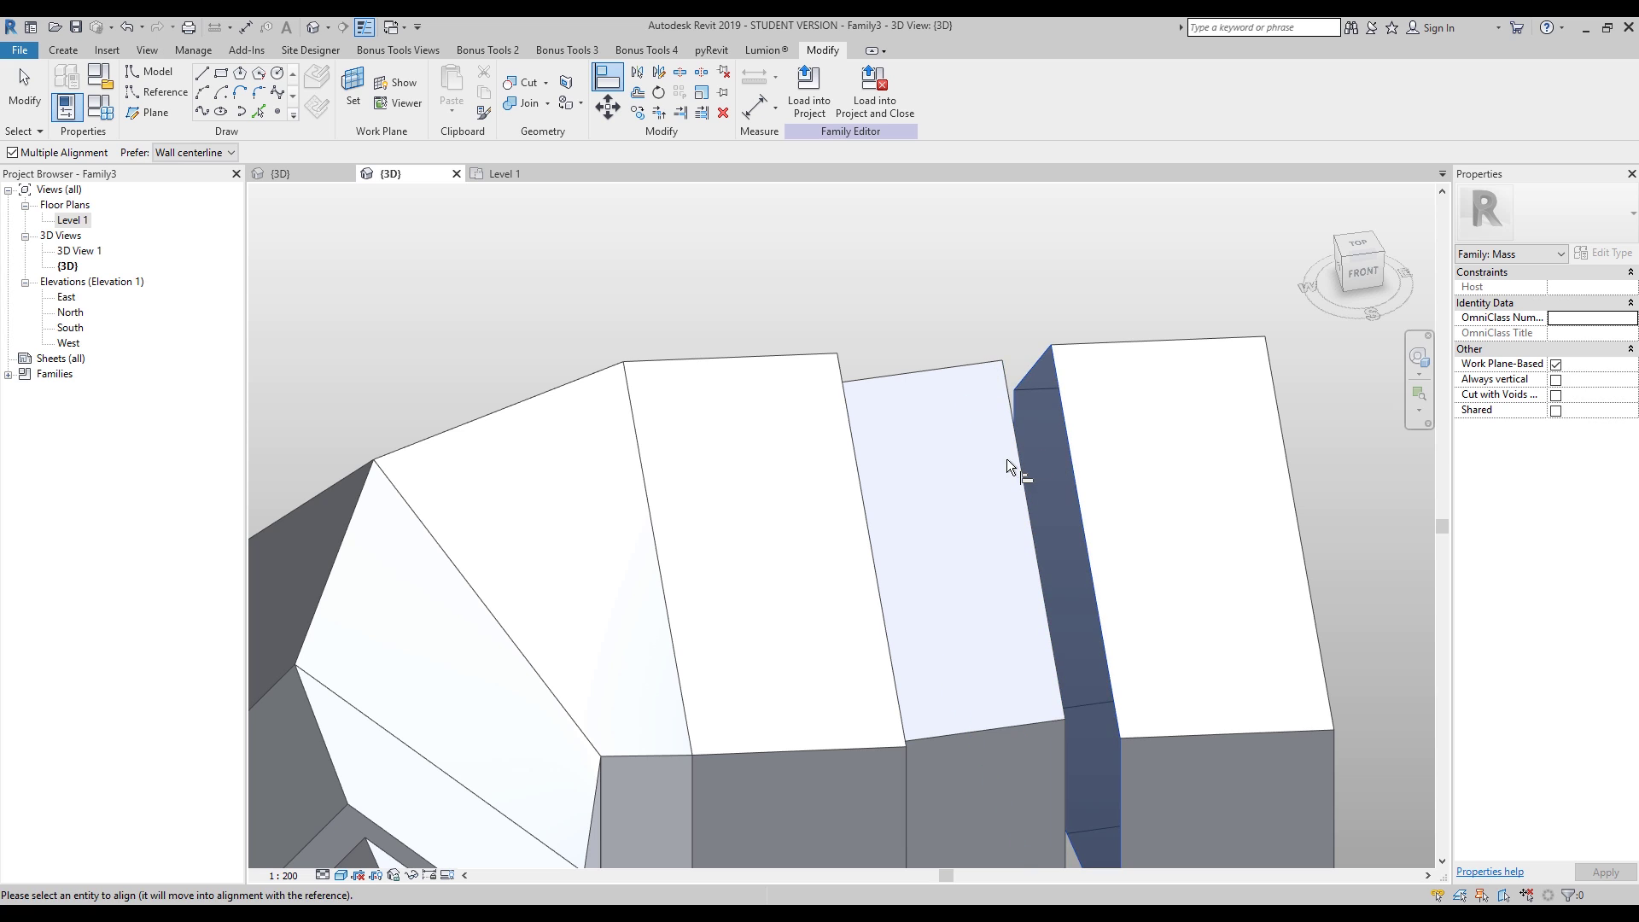
left_click(1028, 445)
scroll(1040, 435, "down", 2)
middle_click_drag(956, 438, 1042, 677, "shift")
key("Escape")
key("Escape")
scroll(1097, 427, "down", 3)
scroll(988, 508, "up", 3)
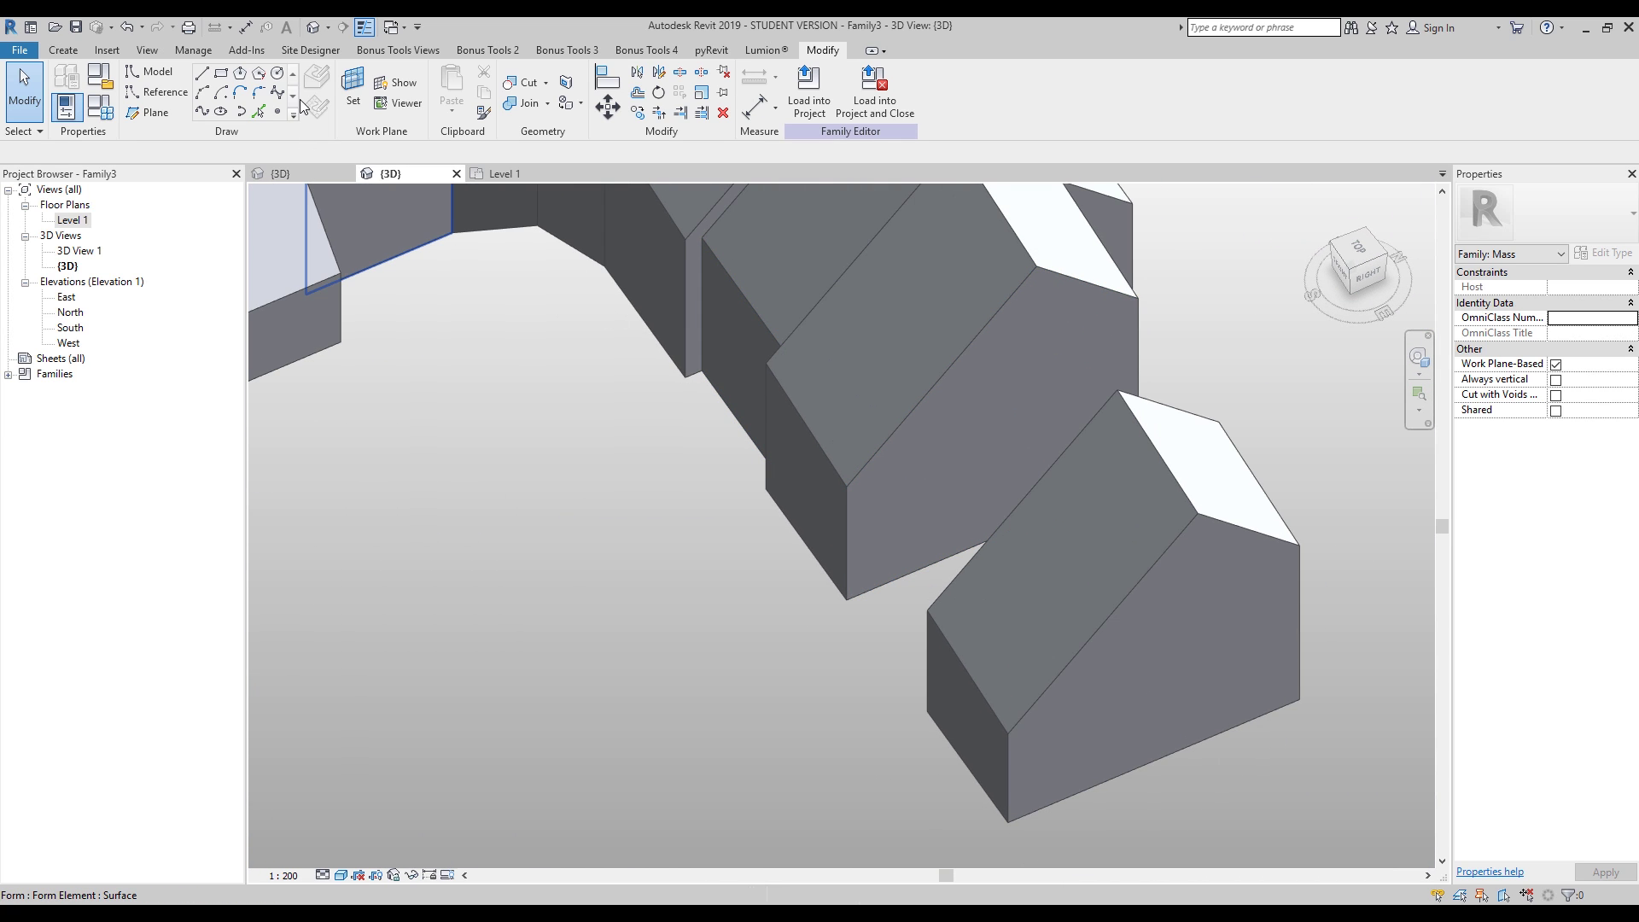
Step: Set the next gable face as work plane and trace its edge chain as model lines
left_click(352, 87)
left_click(1002, 440)
left_click(259, 111)
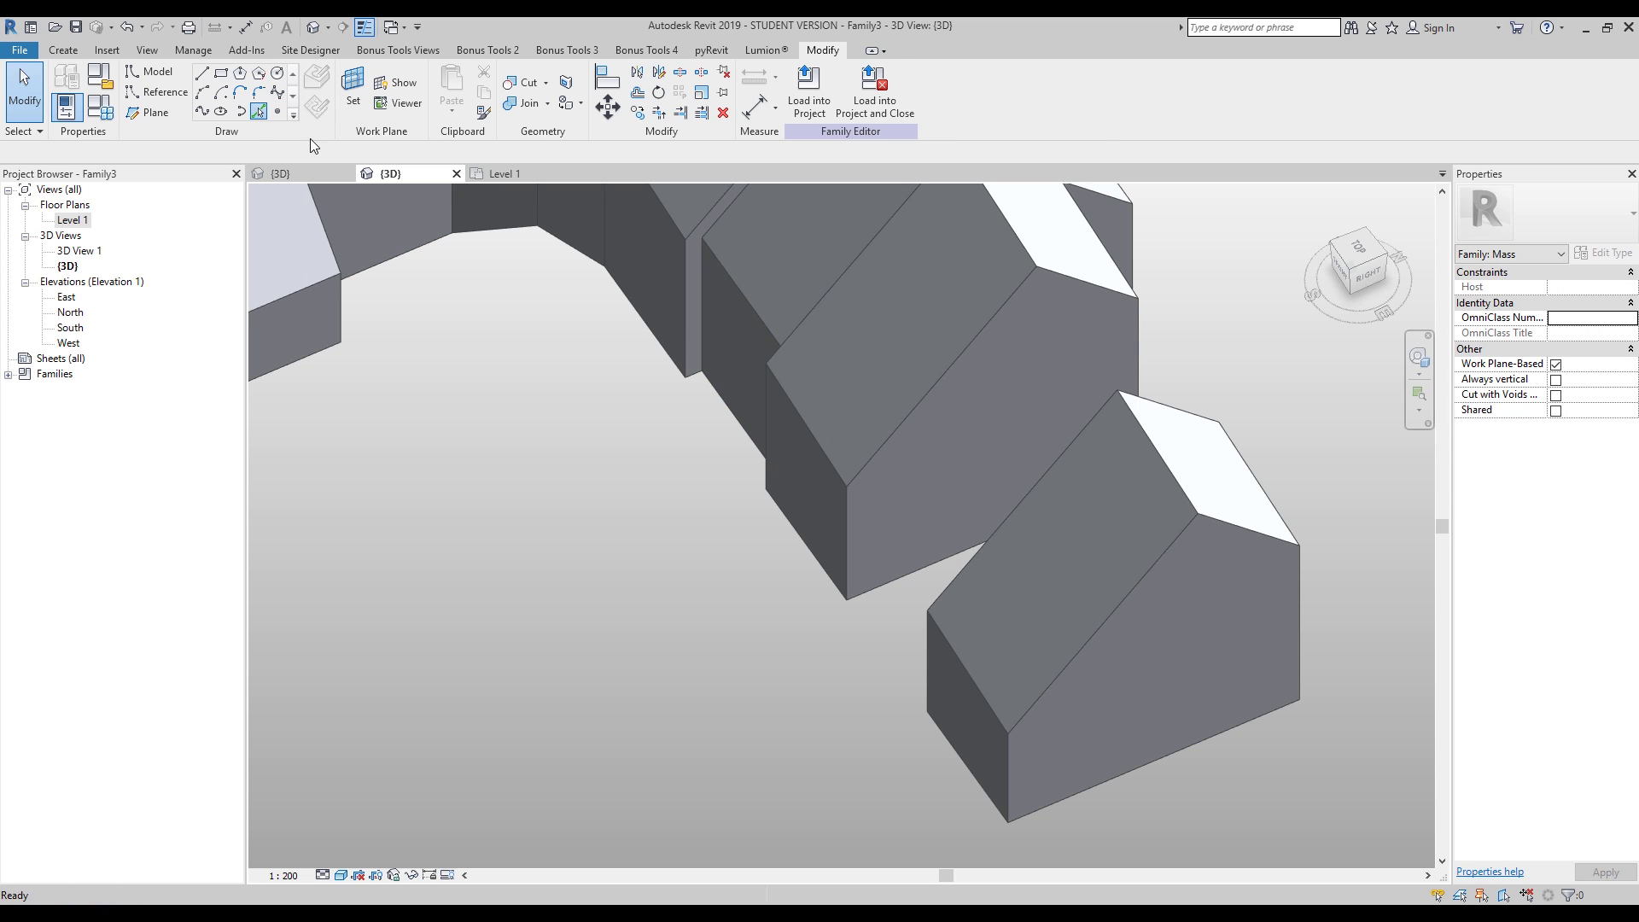
left_click(906, 426)
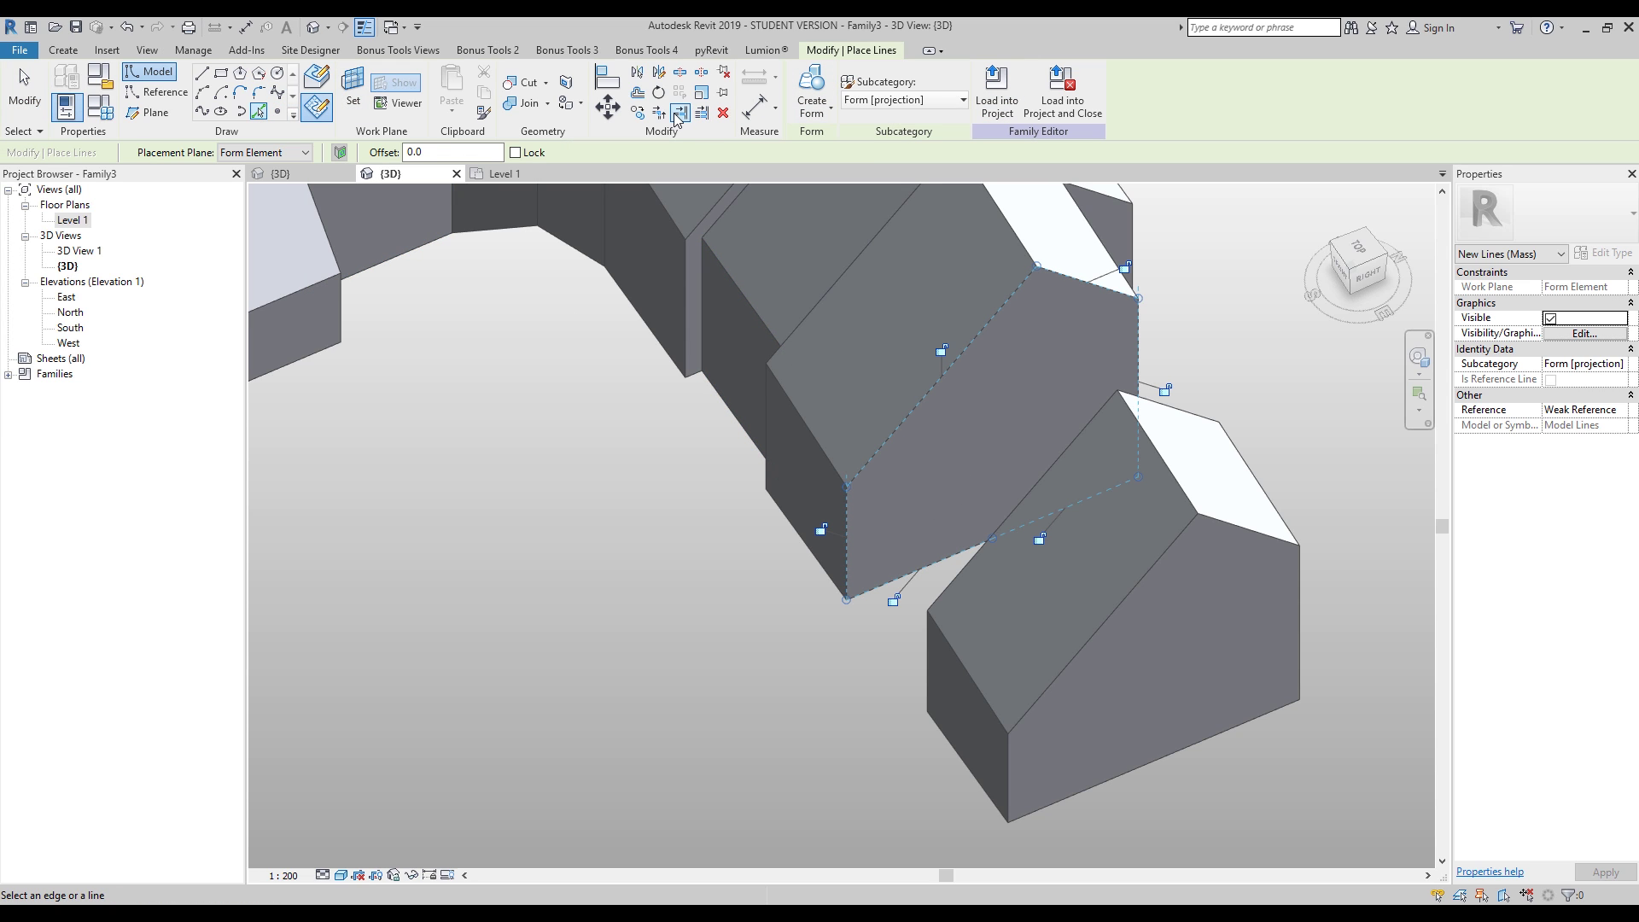
key("Escape")
key("Escape")
Step: Offset the outline 400 inward and move its bottom edge line to the left
key("o")
key("f")
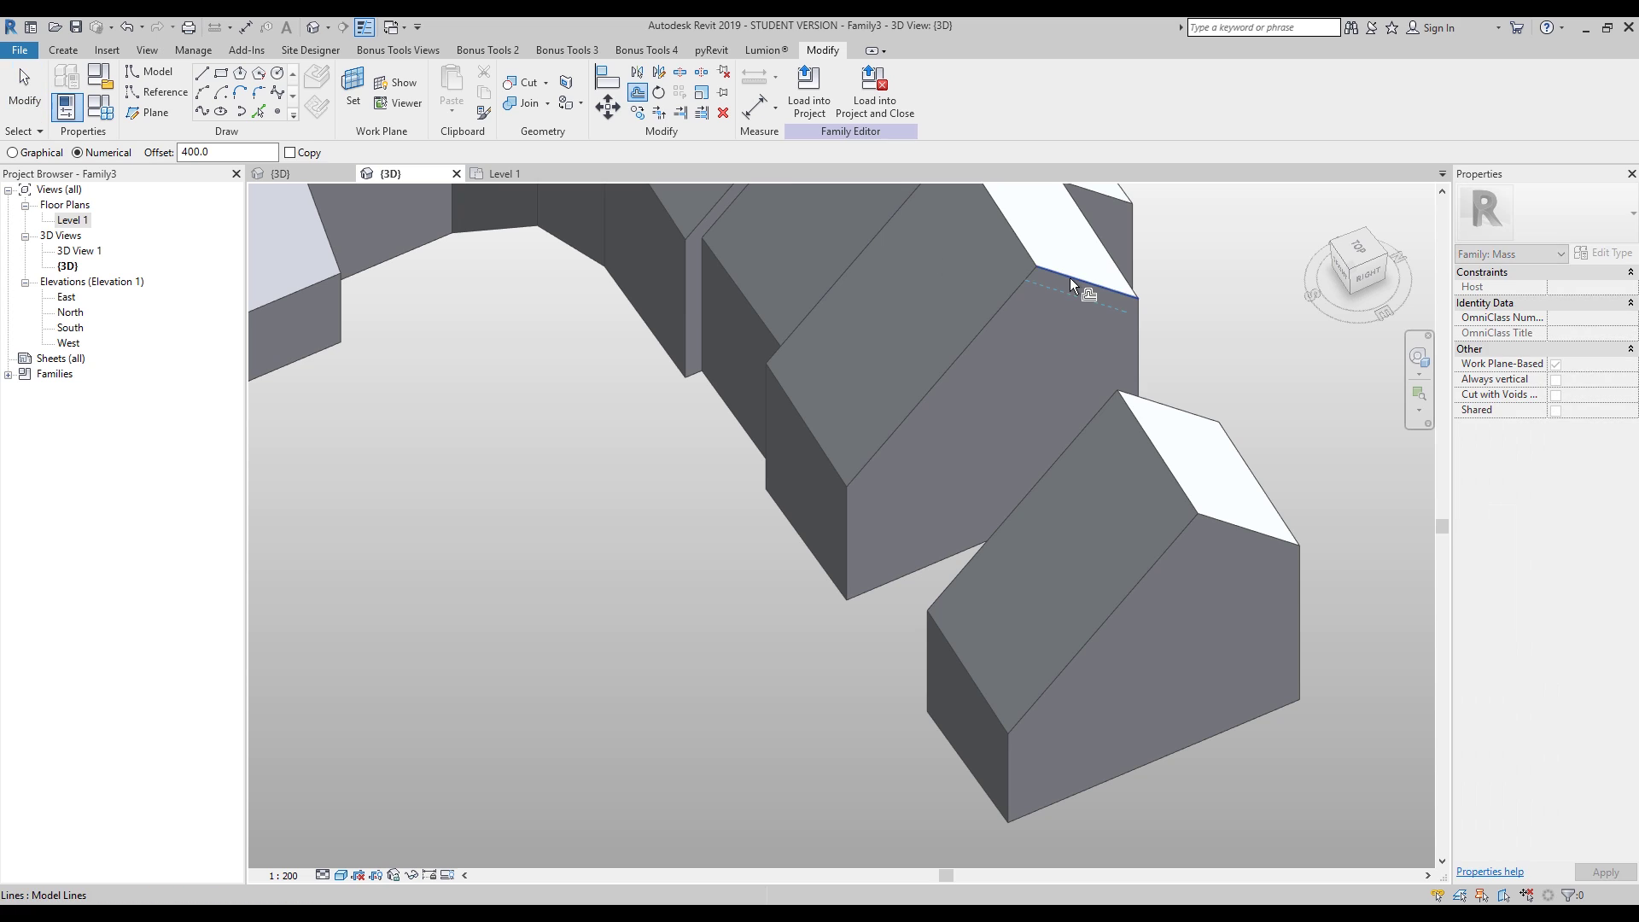
key("Escape")
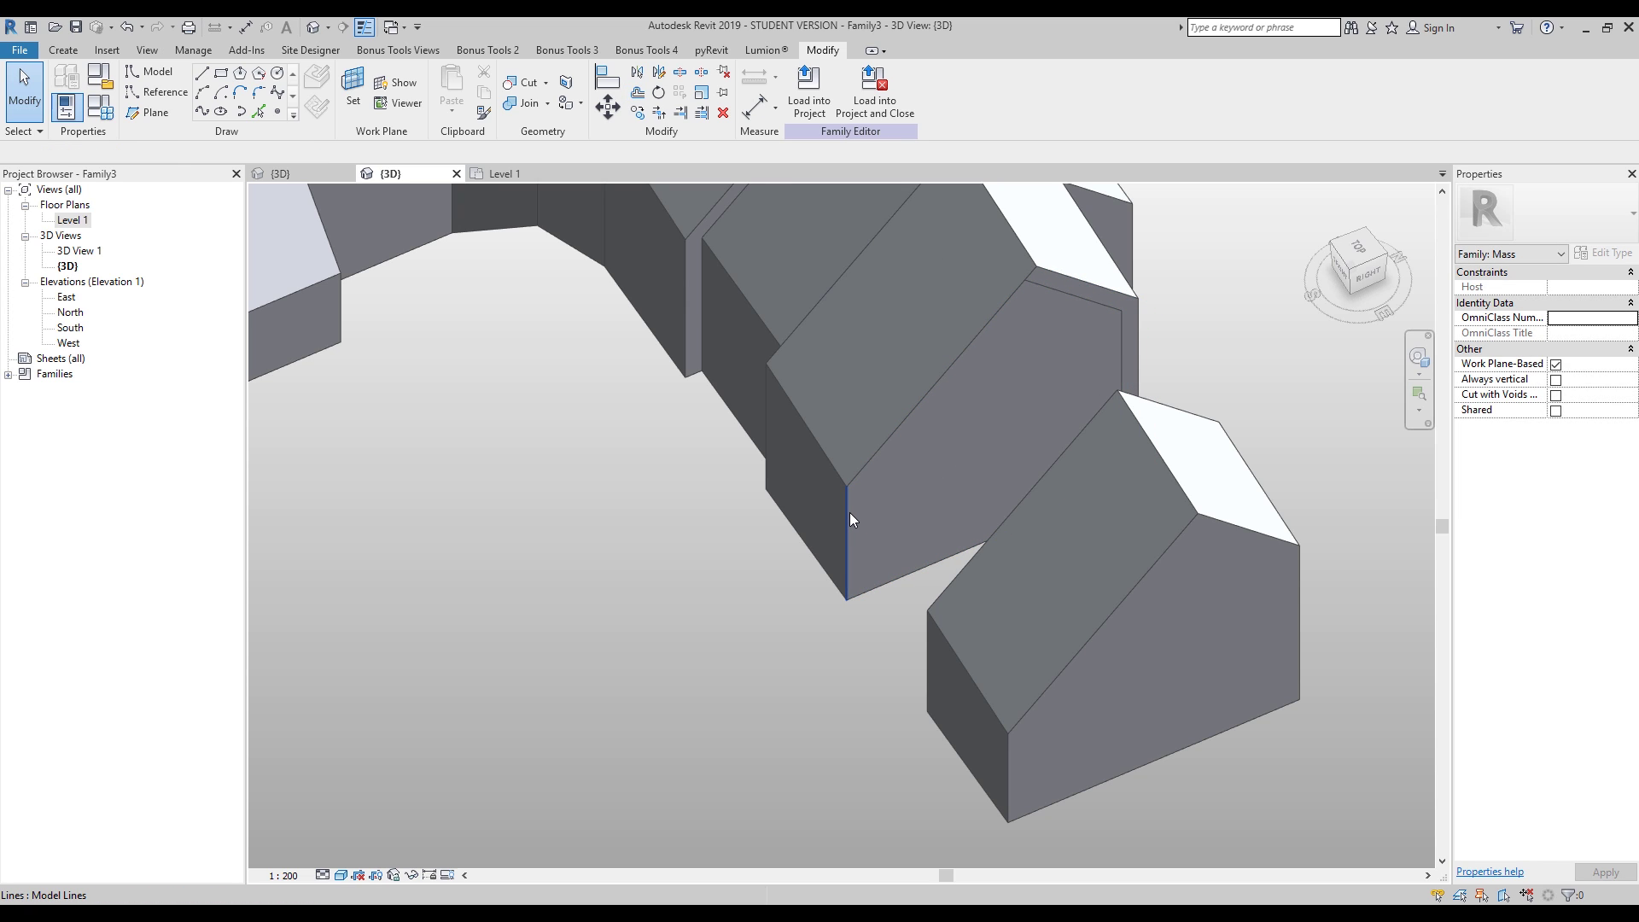
left_click(849, 516)
left_click_drag(848, 515, 776, 552)
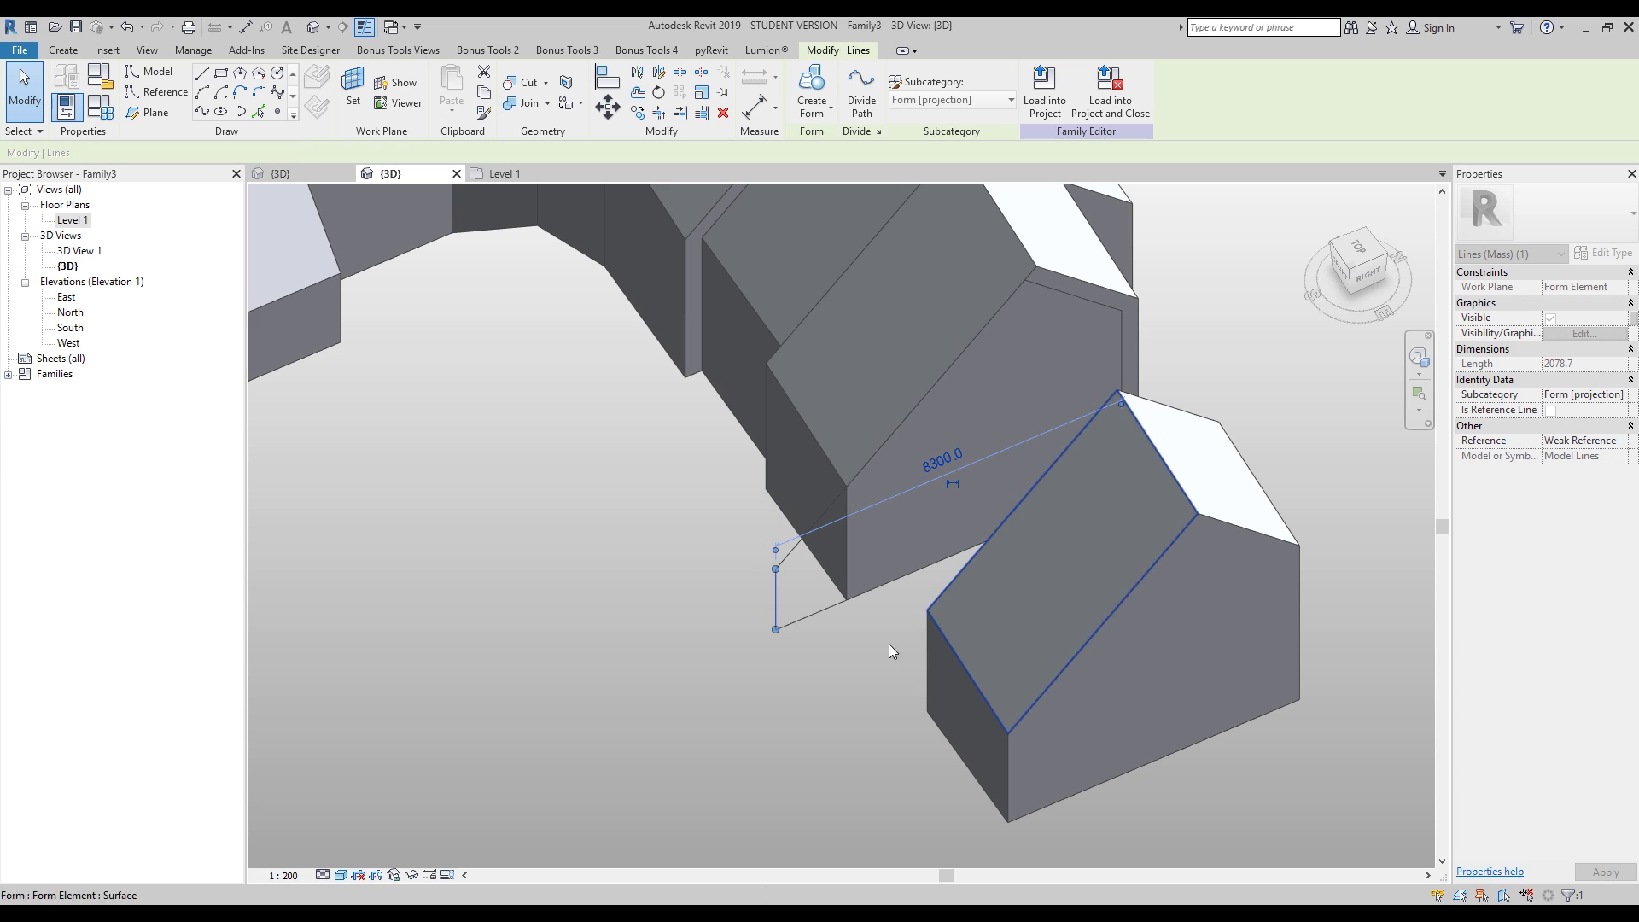
Step: Select the whole inset outline chain and extrude it into a solid form
middle_click_drag(903, 639, 794, 601, "shift")
left_click(812, 604)
key("Tab")
left_click(815, 587)
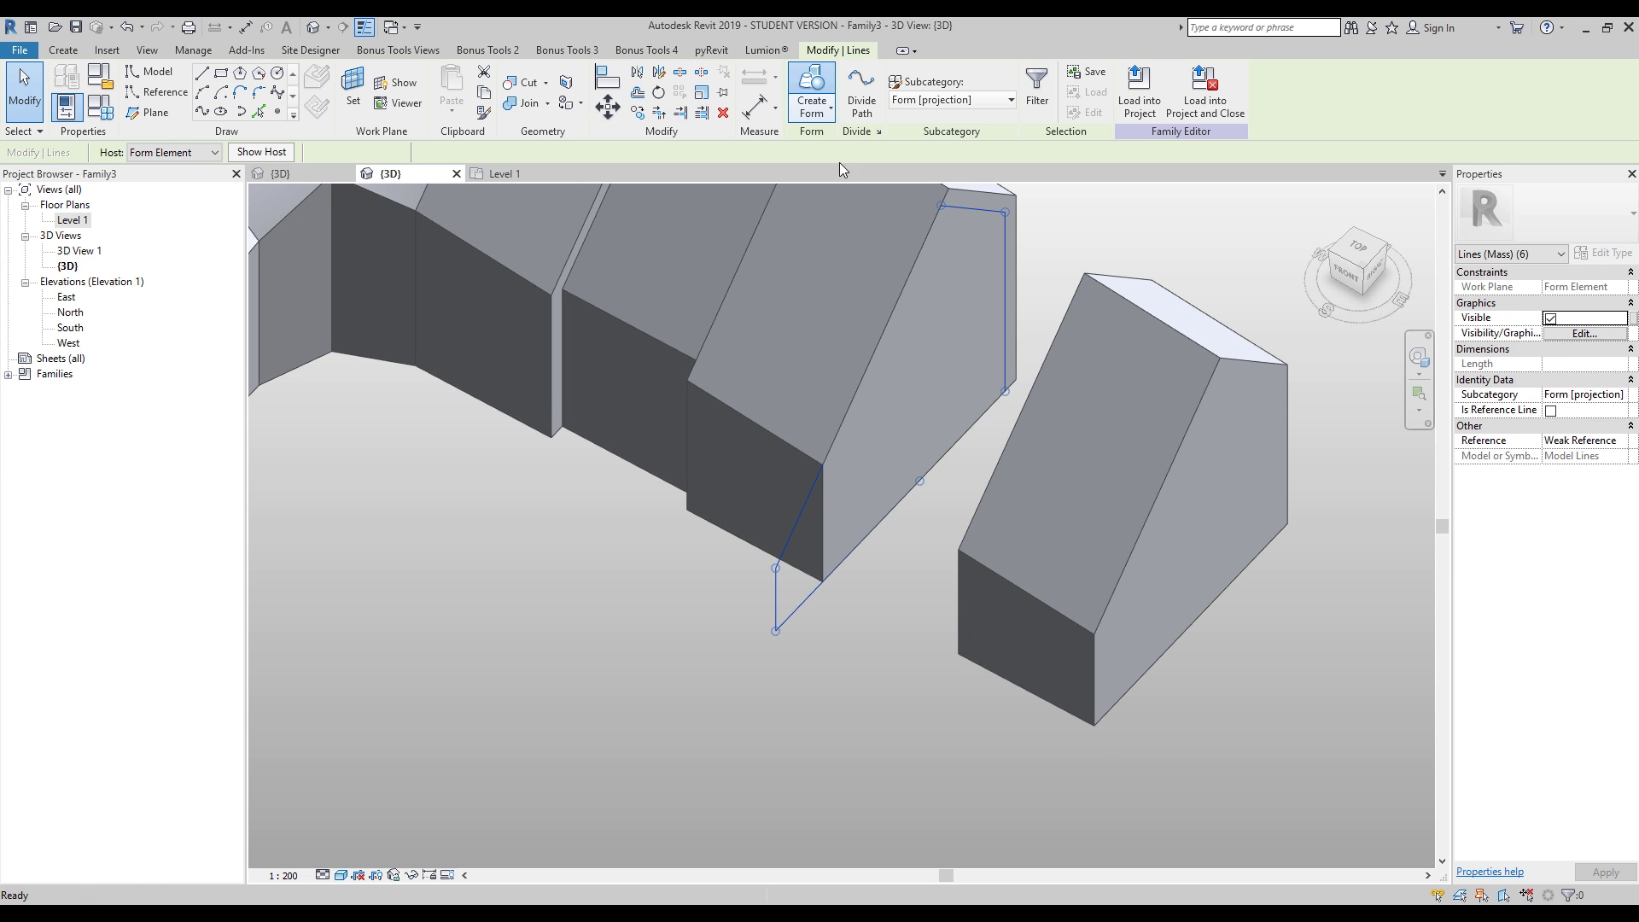
left_click(833, 122)
left_click(811, 721)
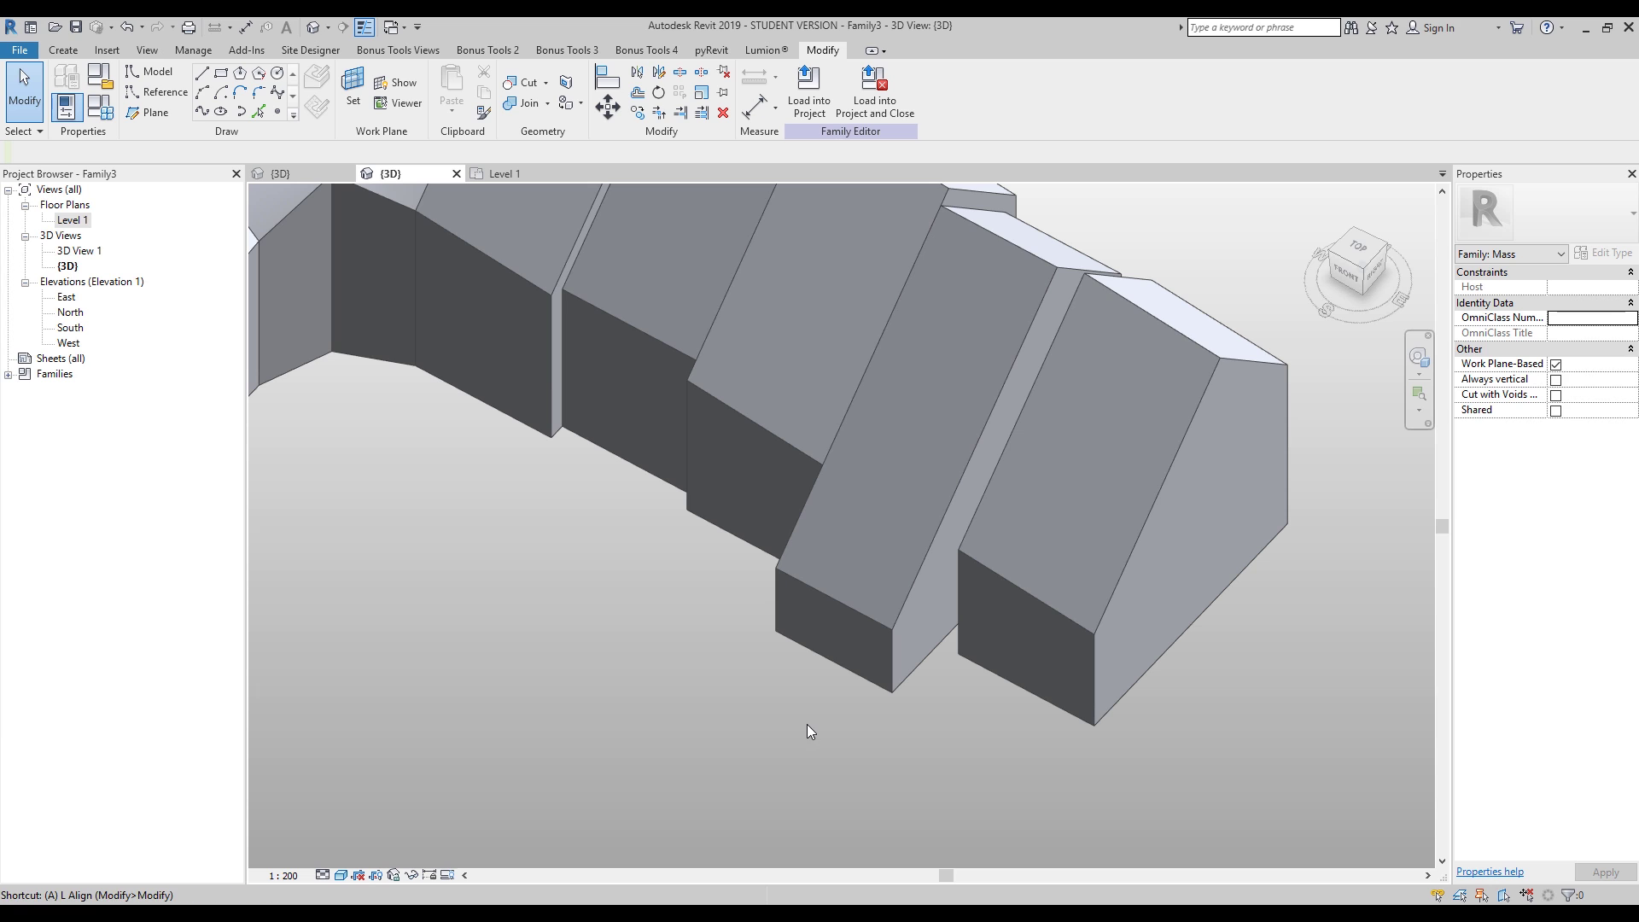
Step: Align the new form's side face flush with the neighbouring form
key("l")
middle_click_drag(724, 709, 899, 633, "shift")
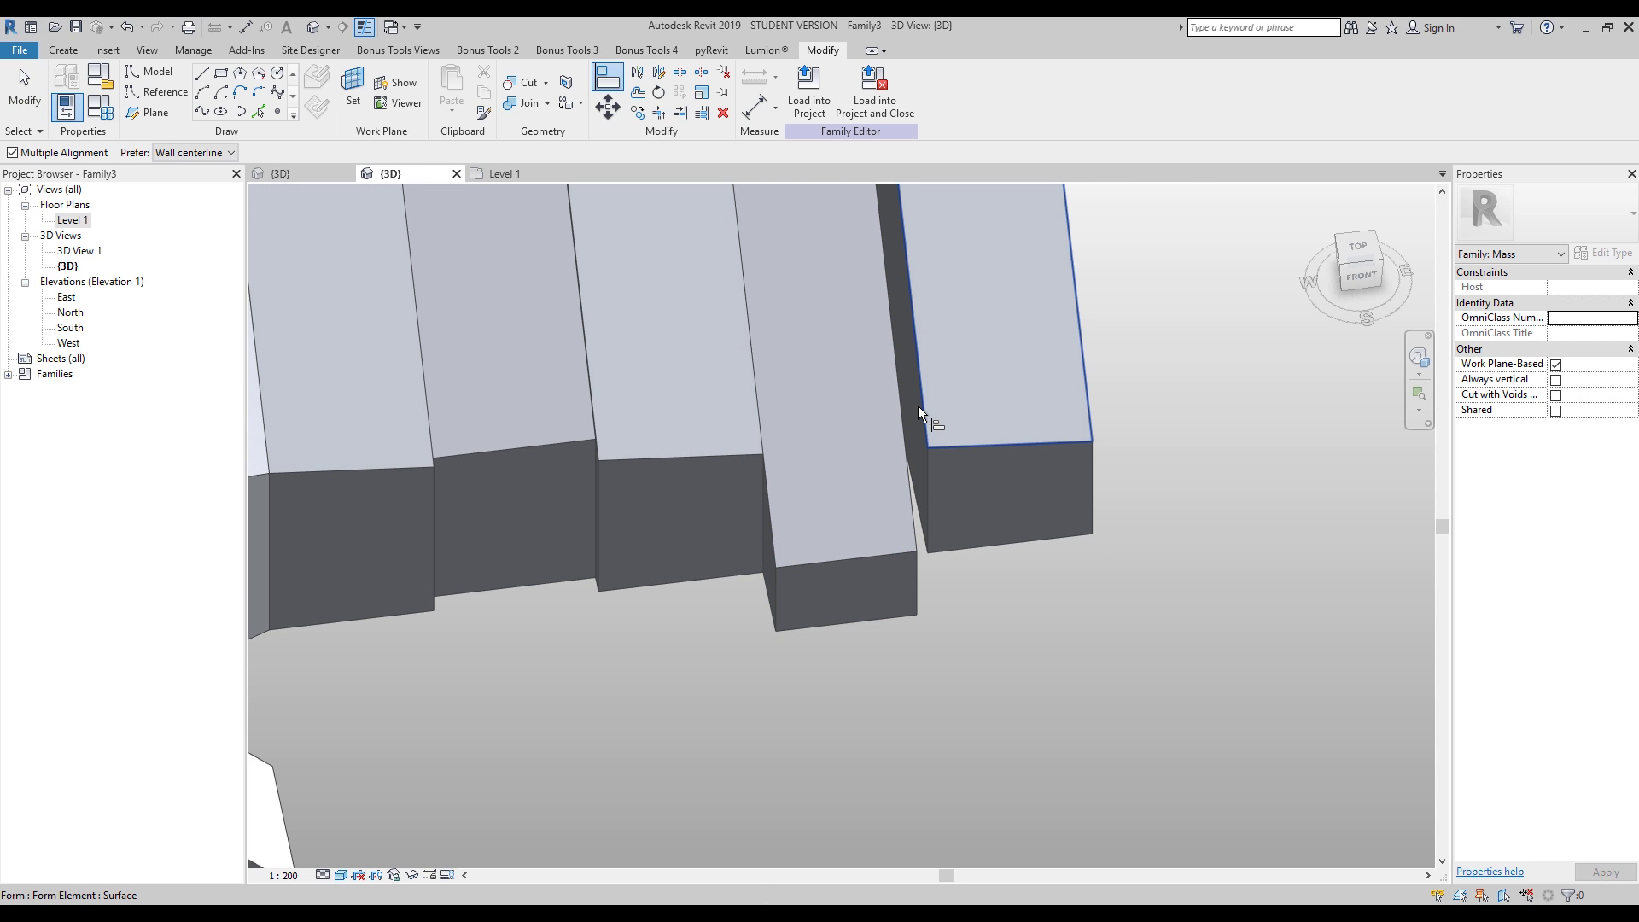
left_click(914, 411)
middle_click_drag(994, 653, 866, 650, "shift")
left_click(930, 627)
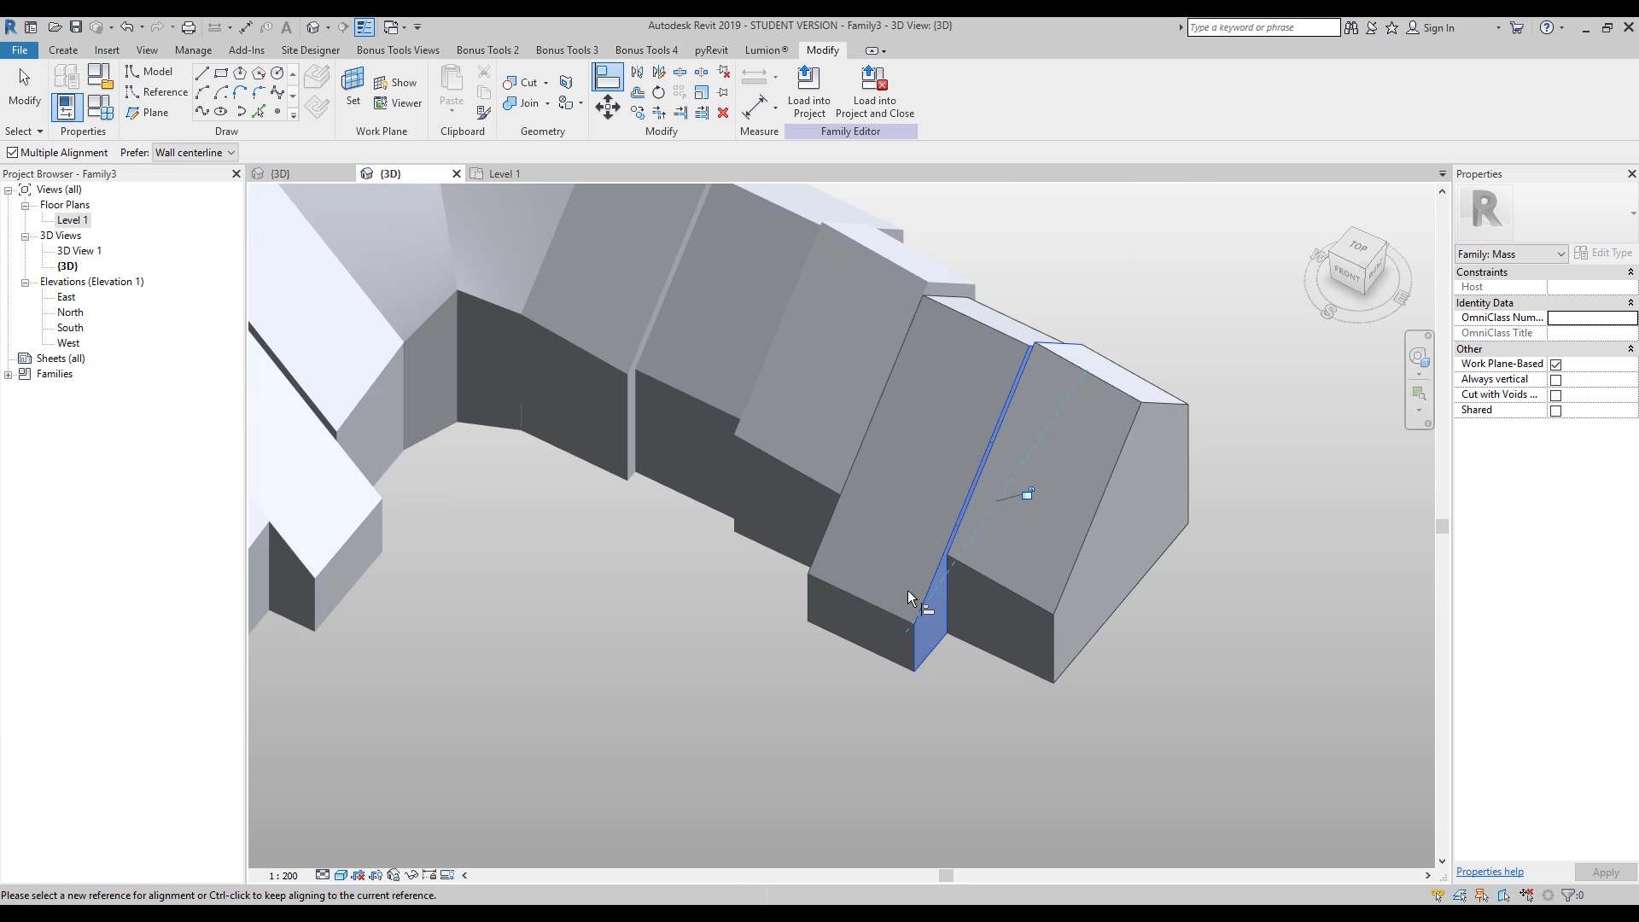
scroll(980, 673, "down", 5)
middle_click_drag(980, 673, 792, 634, "shift")
key("Escape")
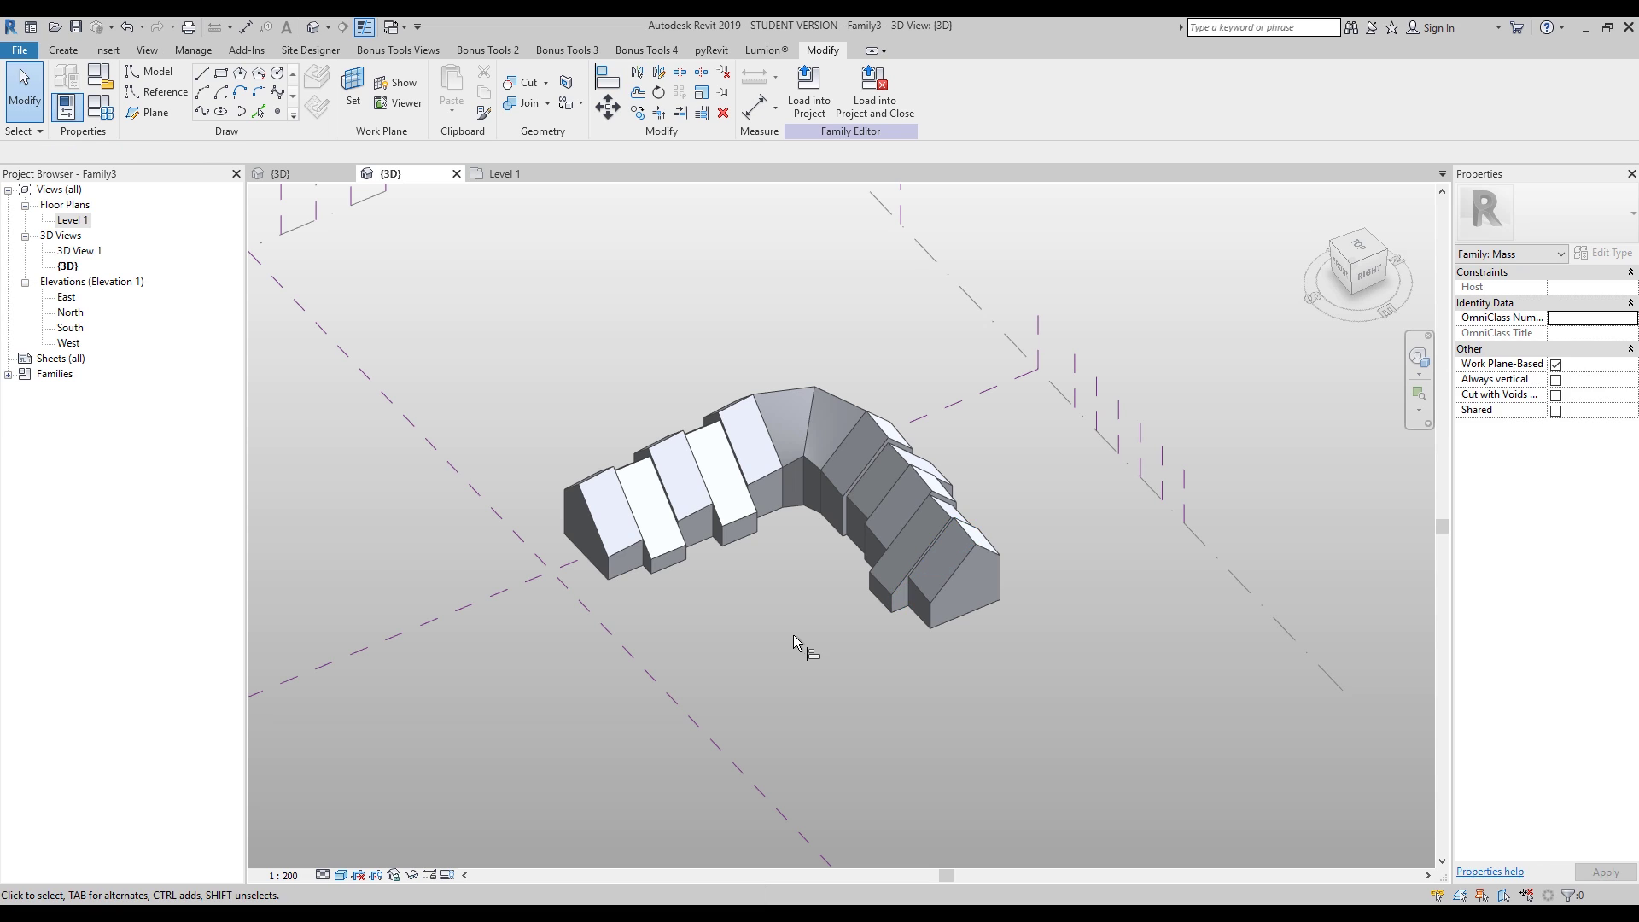
Step: Compare the chain with the reference photo and the forme complete 3D view, then return to Family3
middle_click_drag(792, 633, 899, 331, "shift")
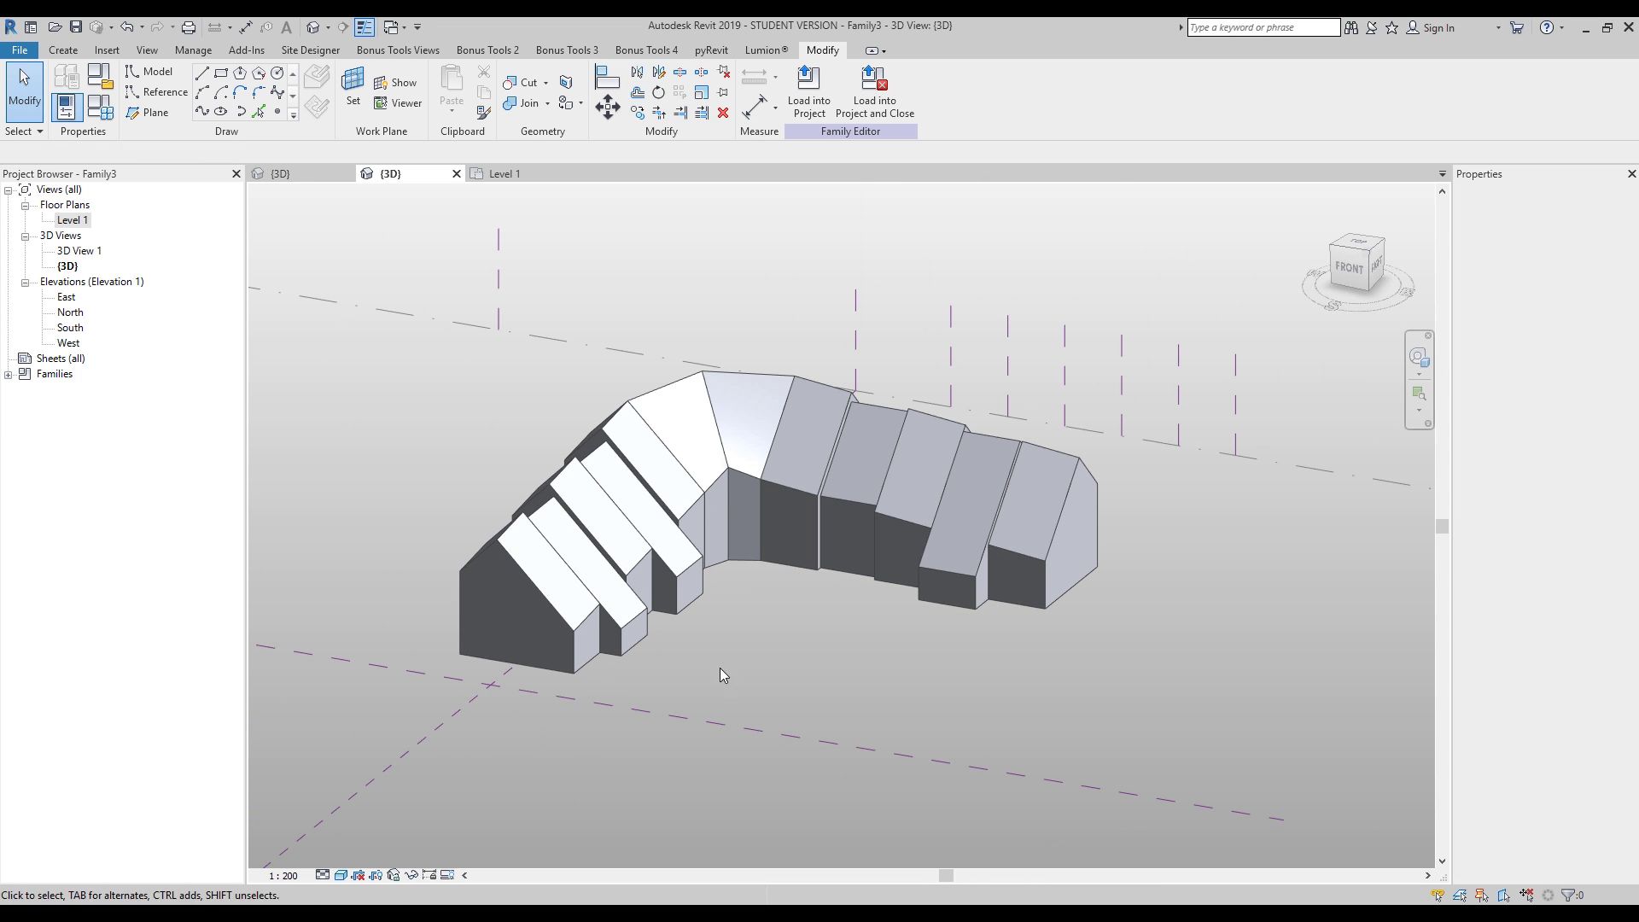
key("alt+Tab")
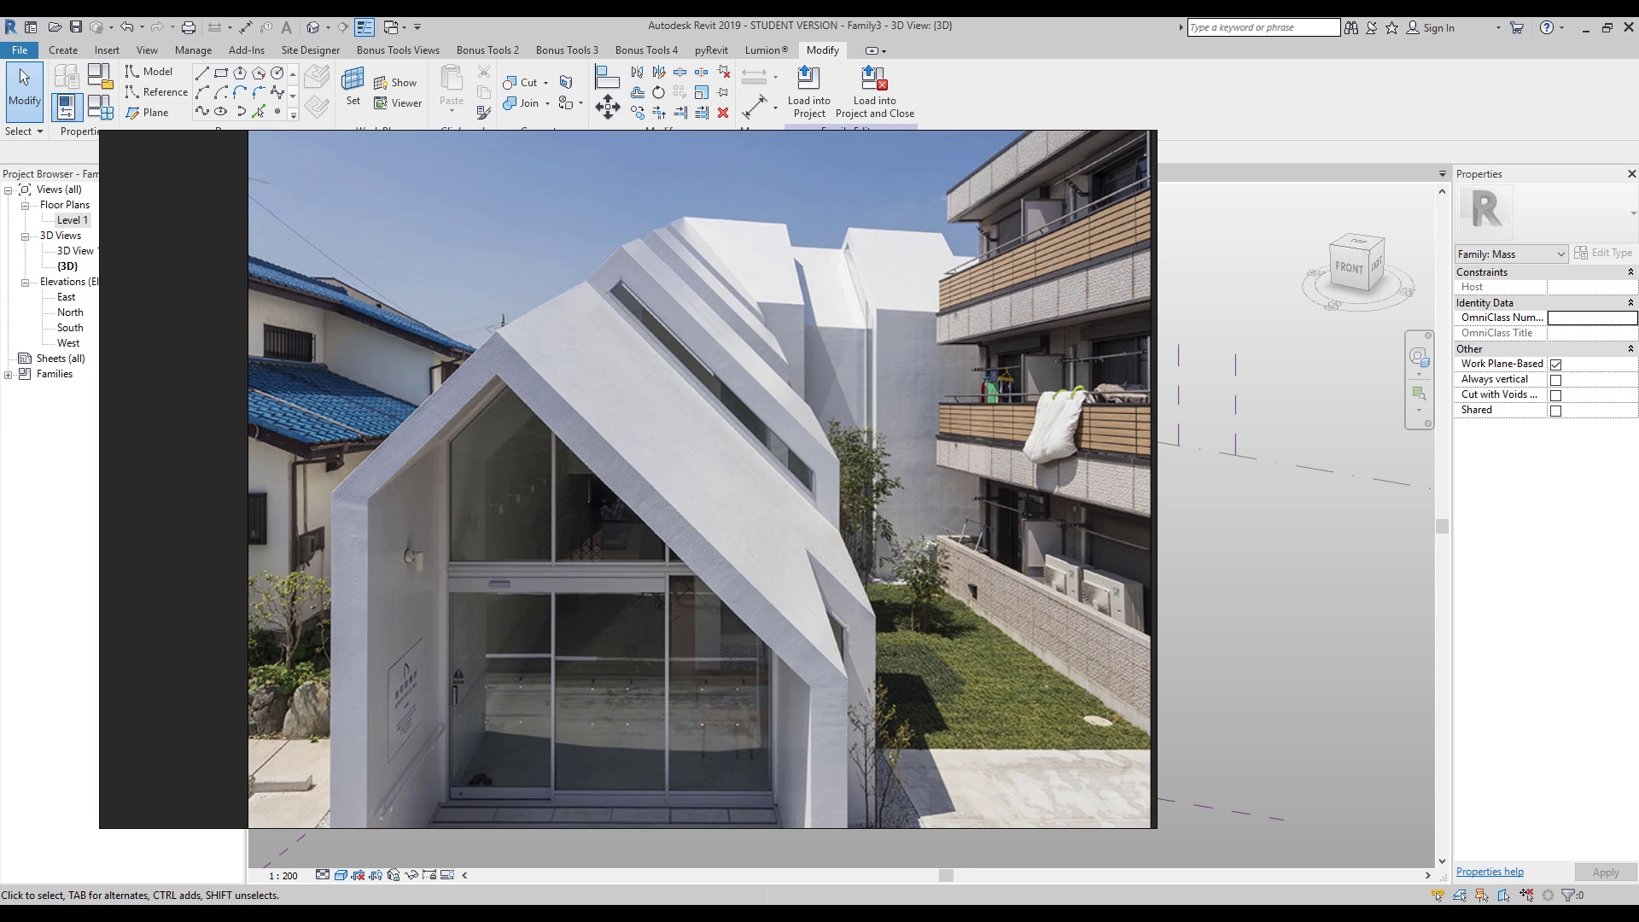
key("alt+Tab")
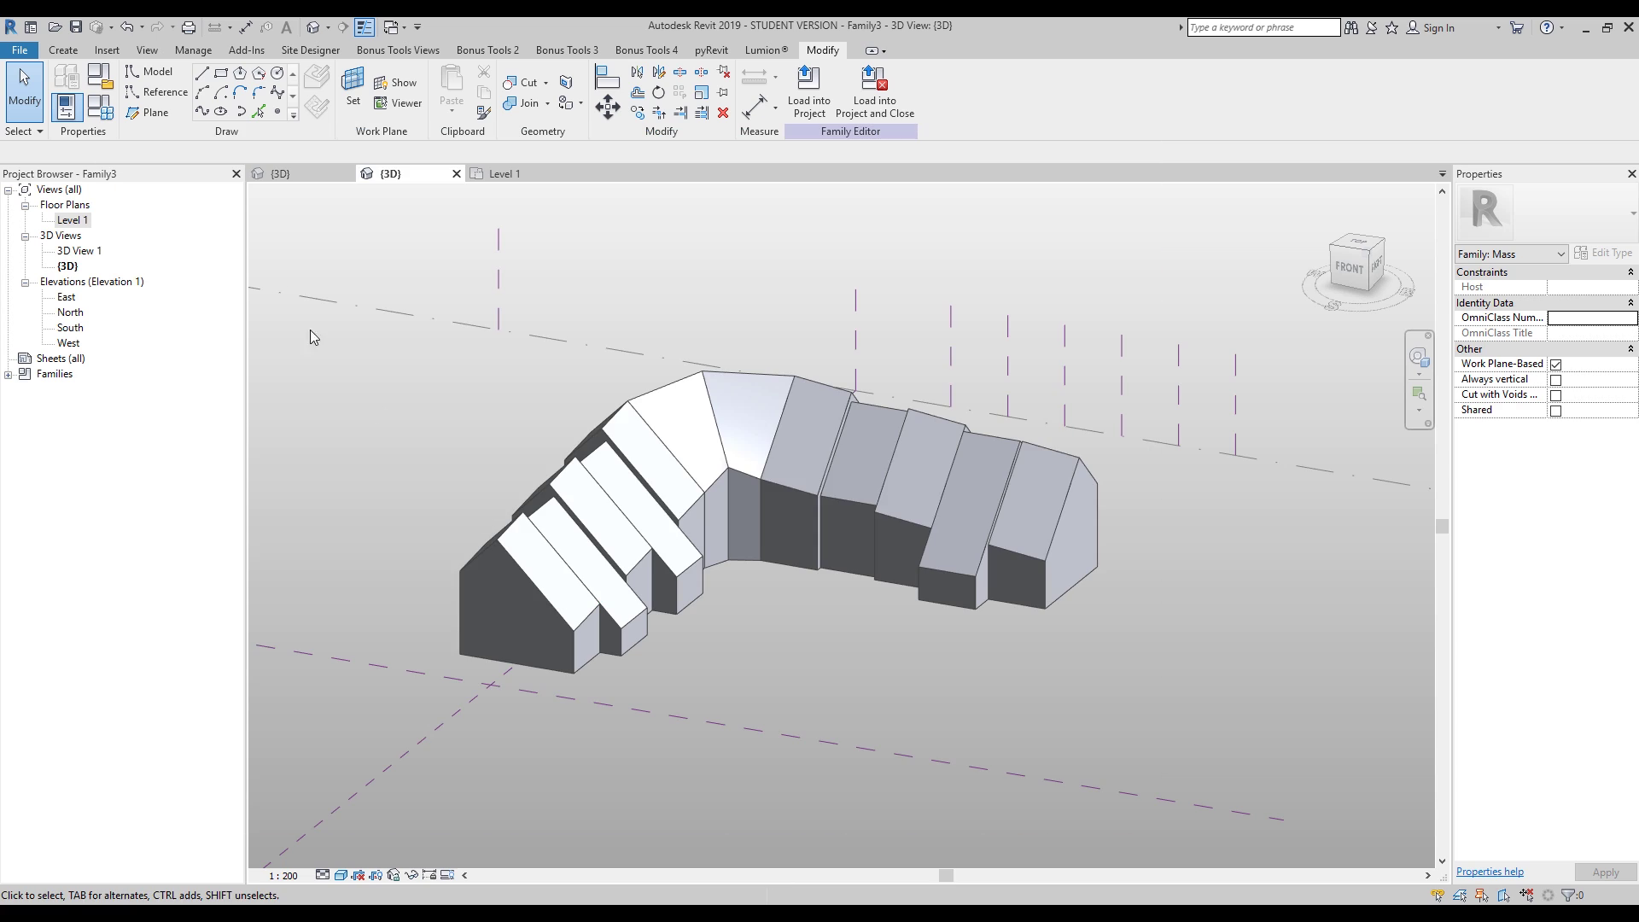
left_click(296, 172)
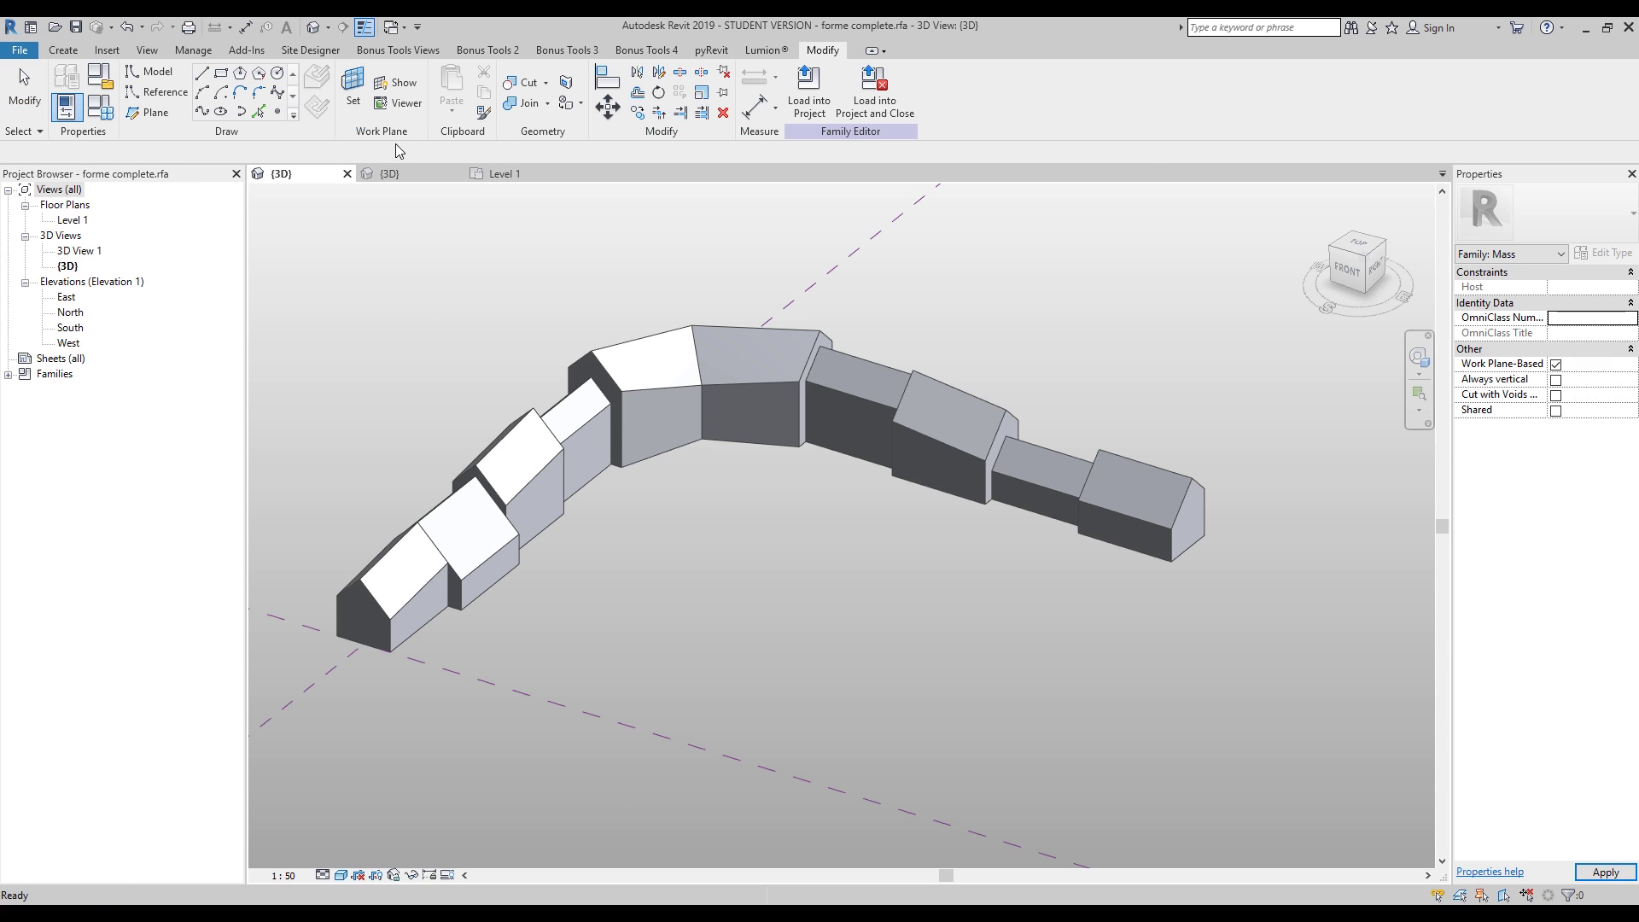
left_click(401, 173)
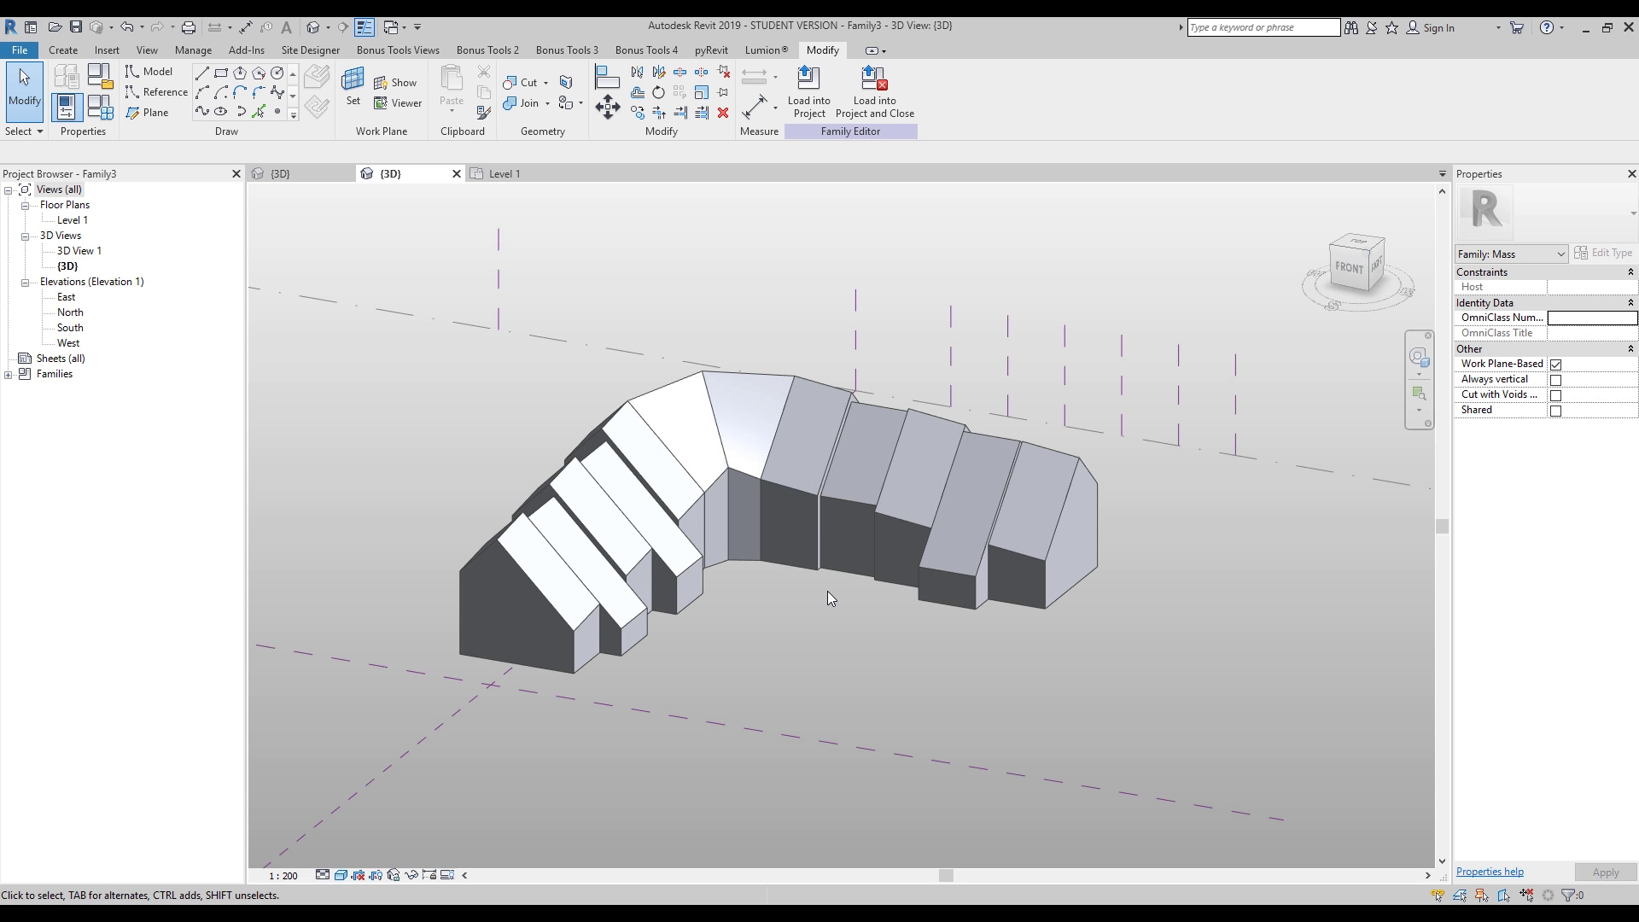
Step: Orbit the Family3 masses to view the curved chain from the right, front-right and front
middle_click_drag(886, 628, 779, 622, "shift")
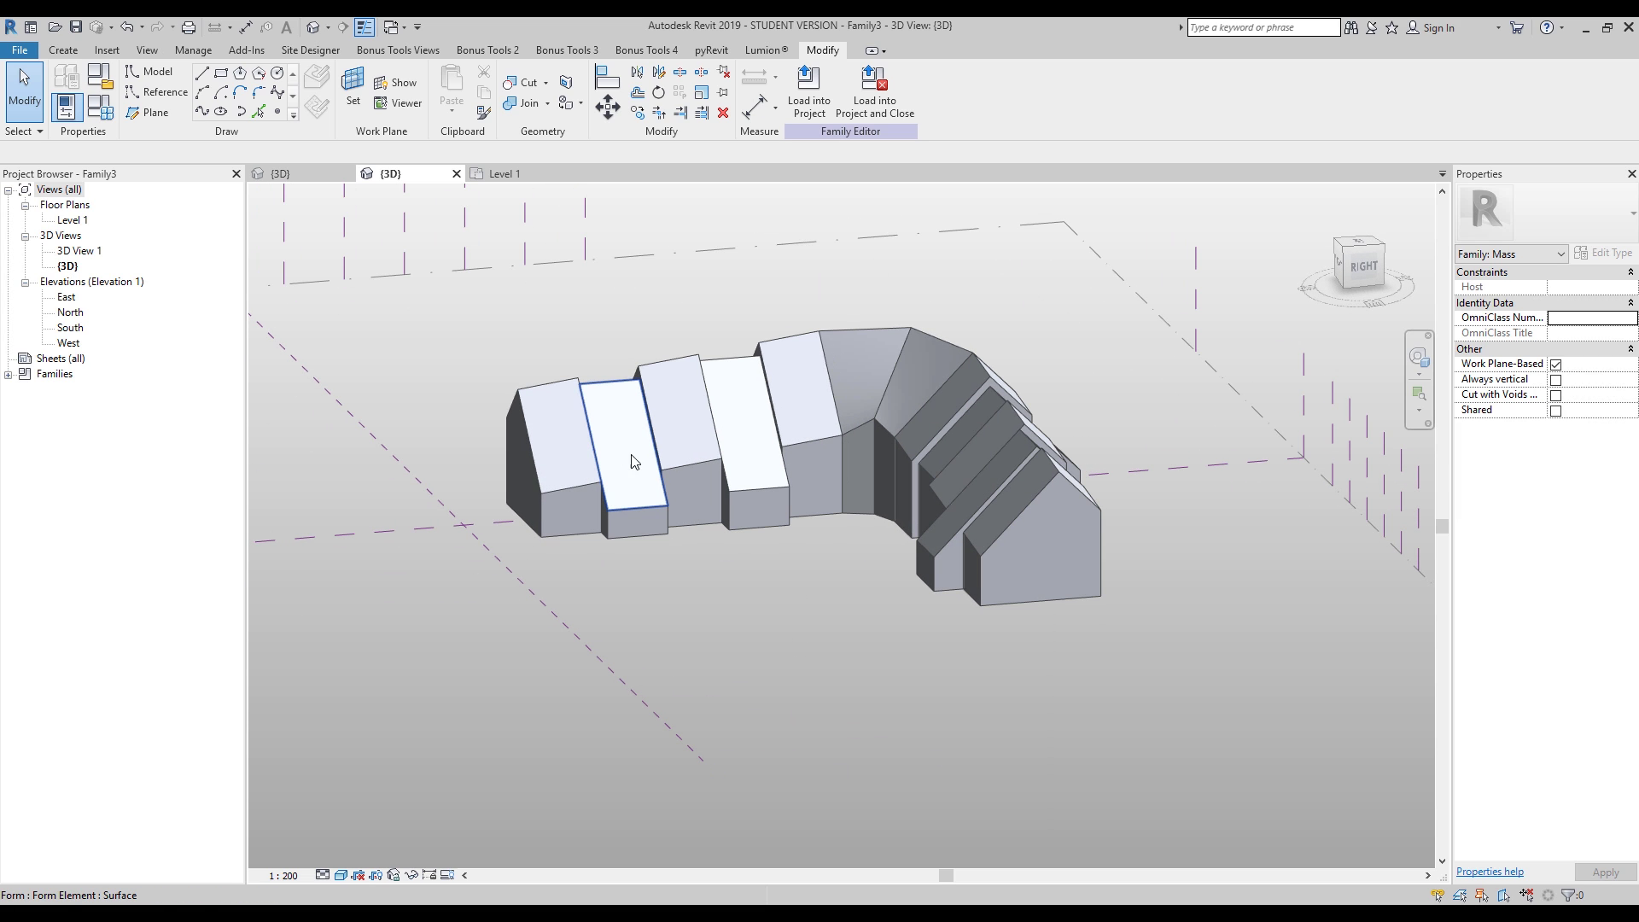
middle_click_drag(664, 493, 881, 512, "shift")
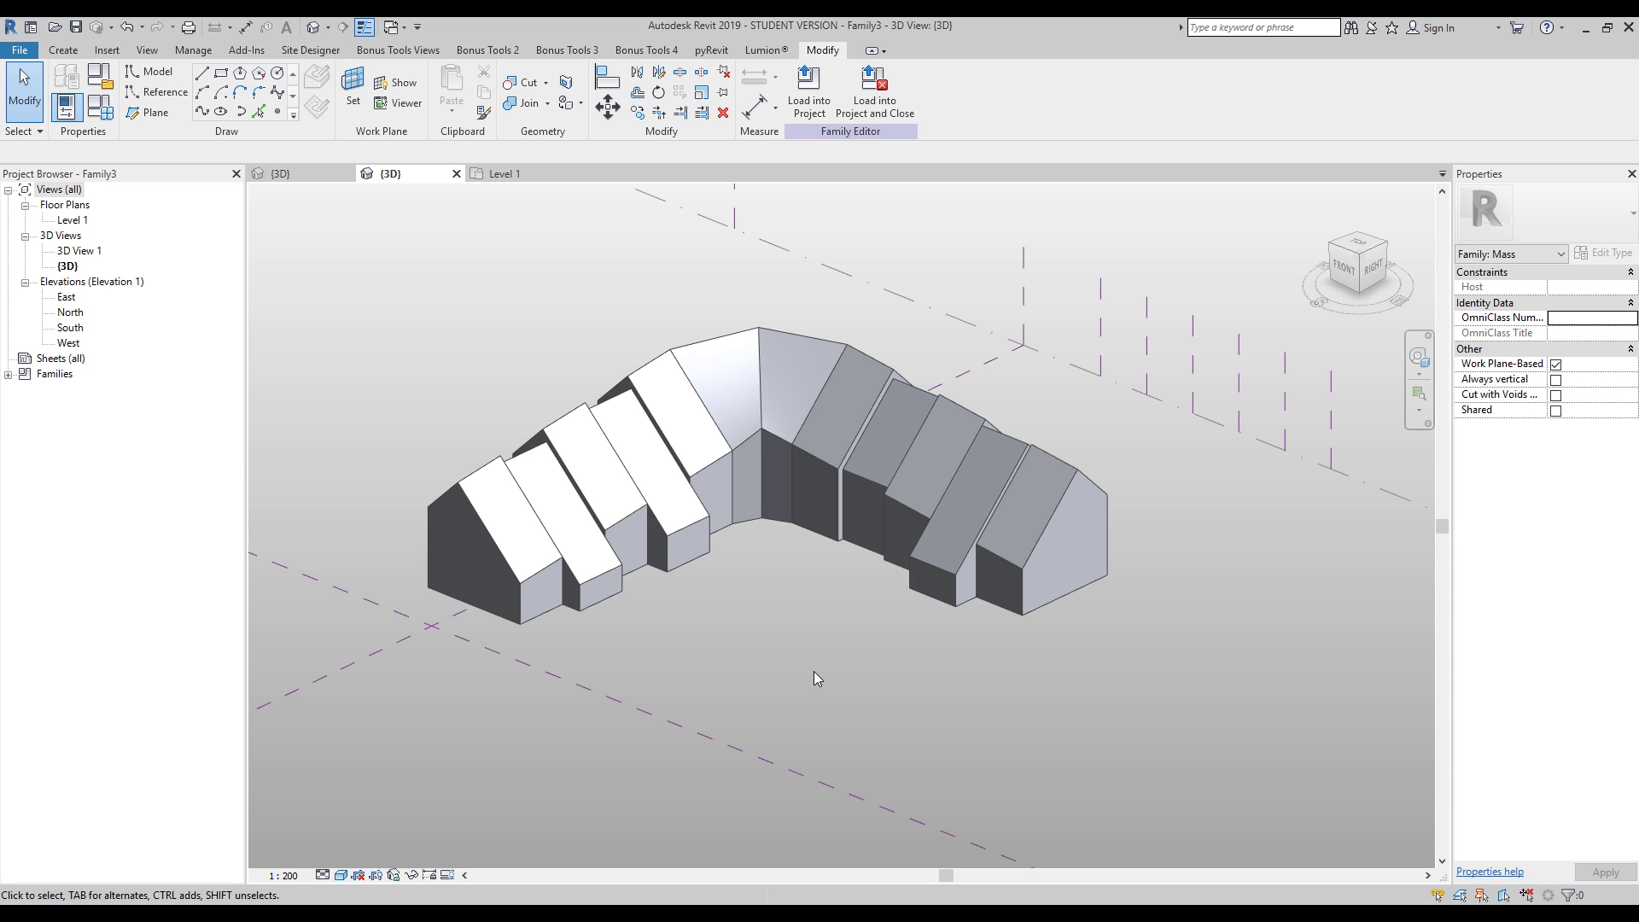
middle_click_drag(790, 635, 687, 517, "shift")
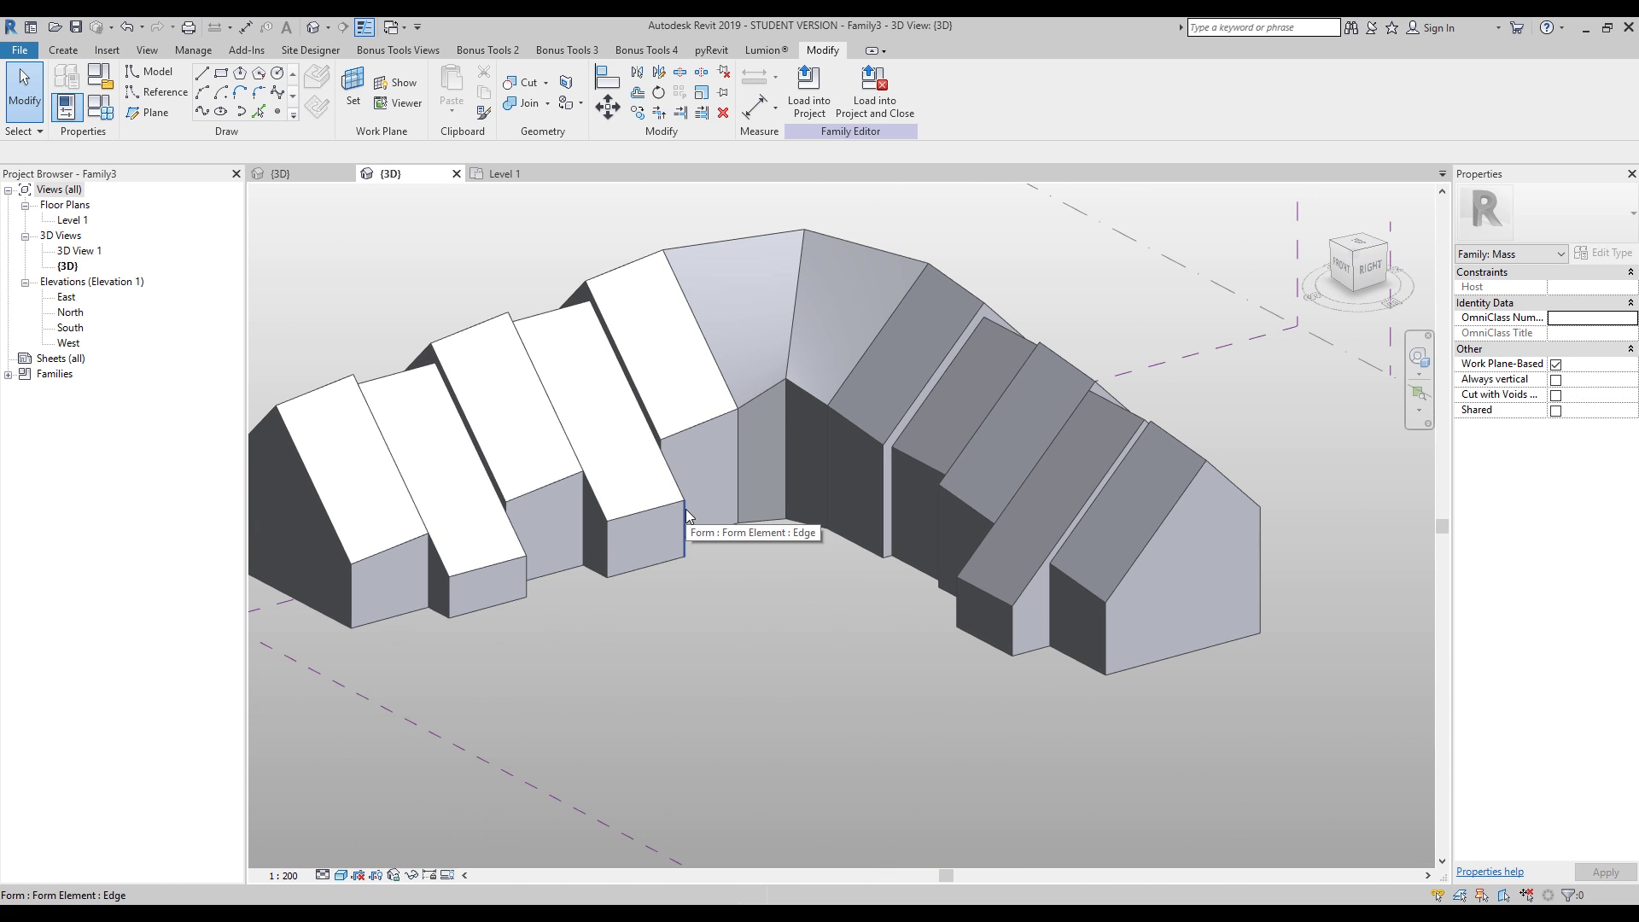
Step: Create a new project from the Architectural Template
left_click(35, 54)
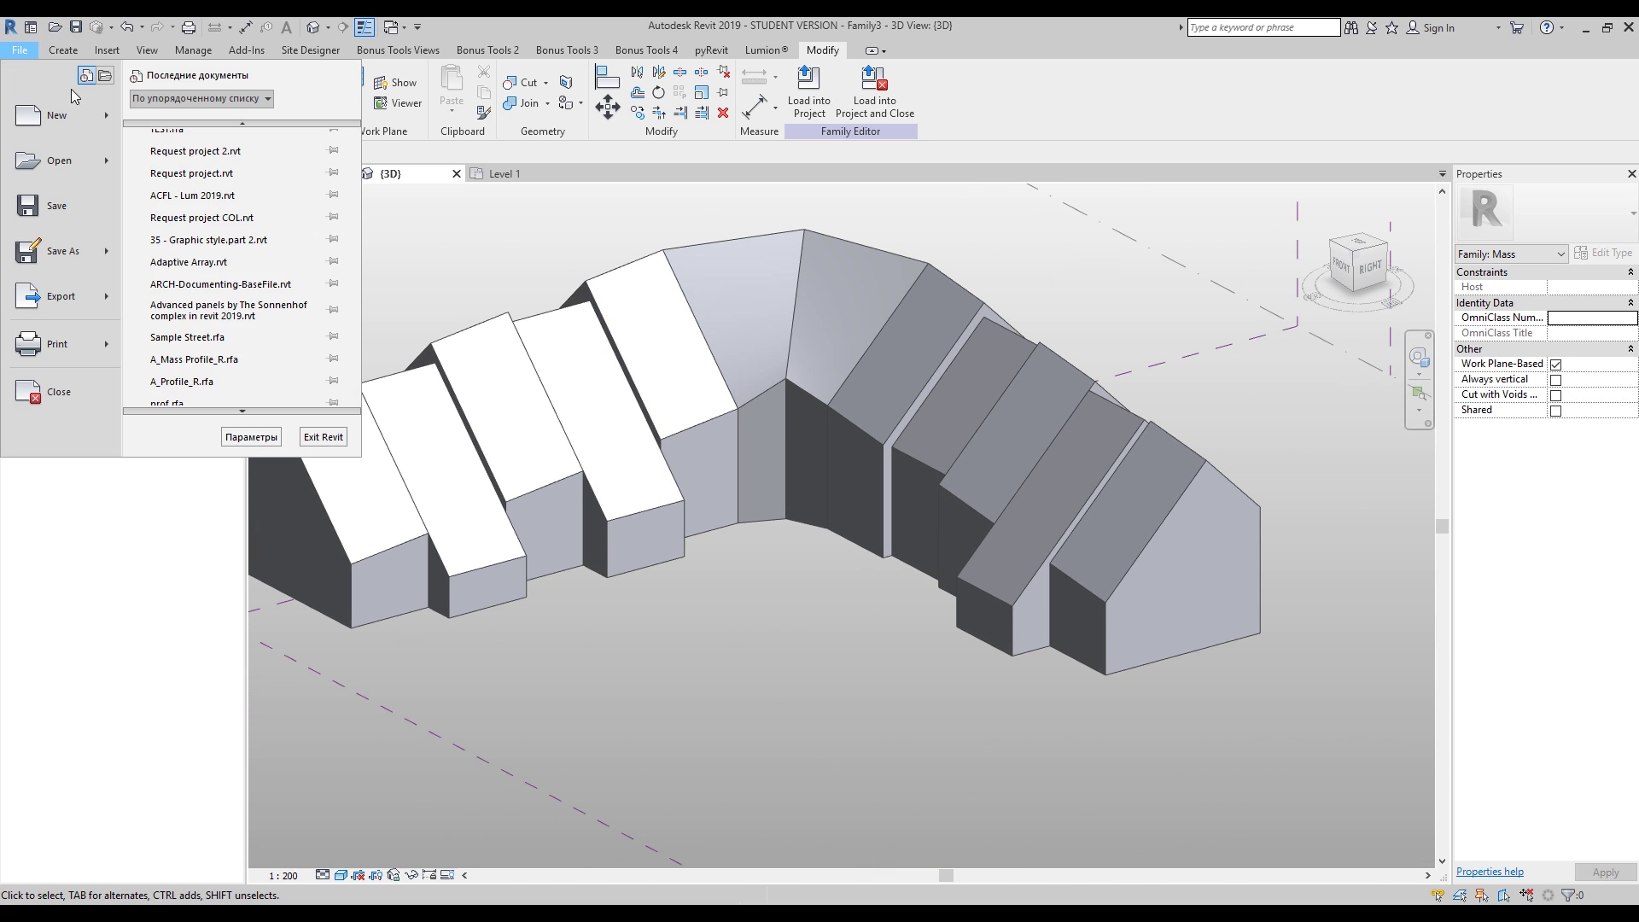
left_click(73, 119)
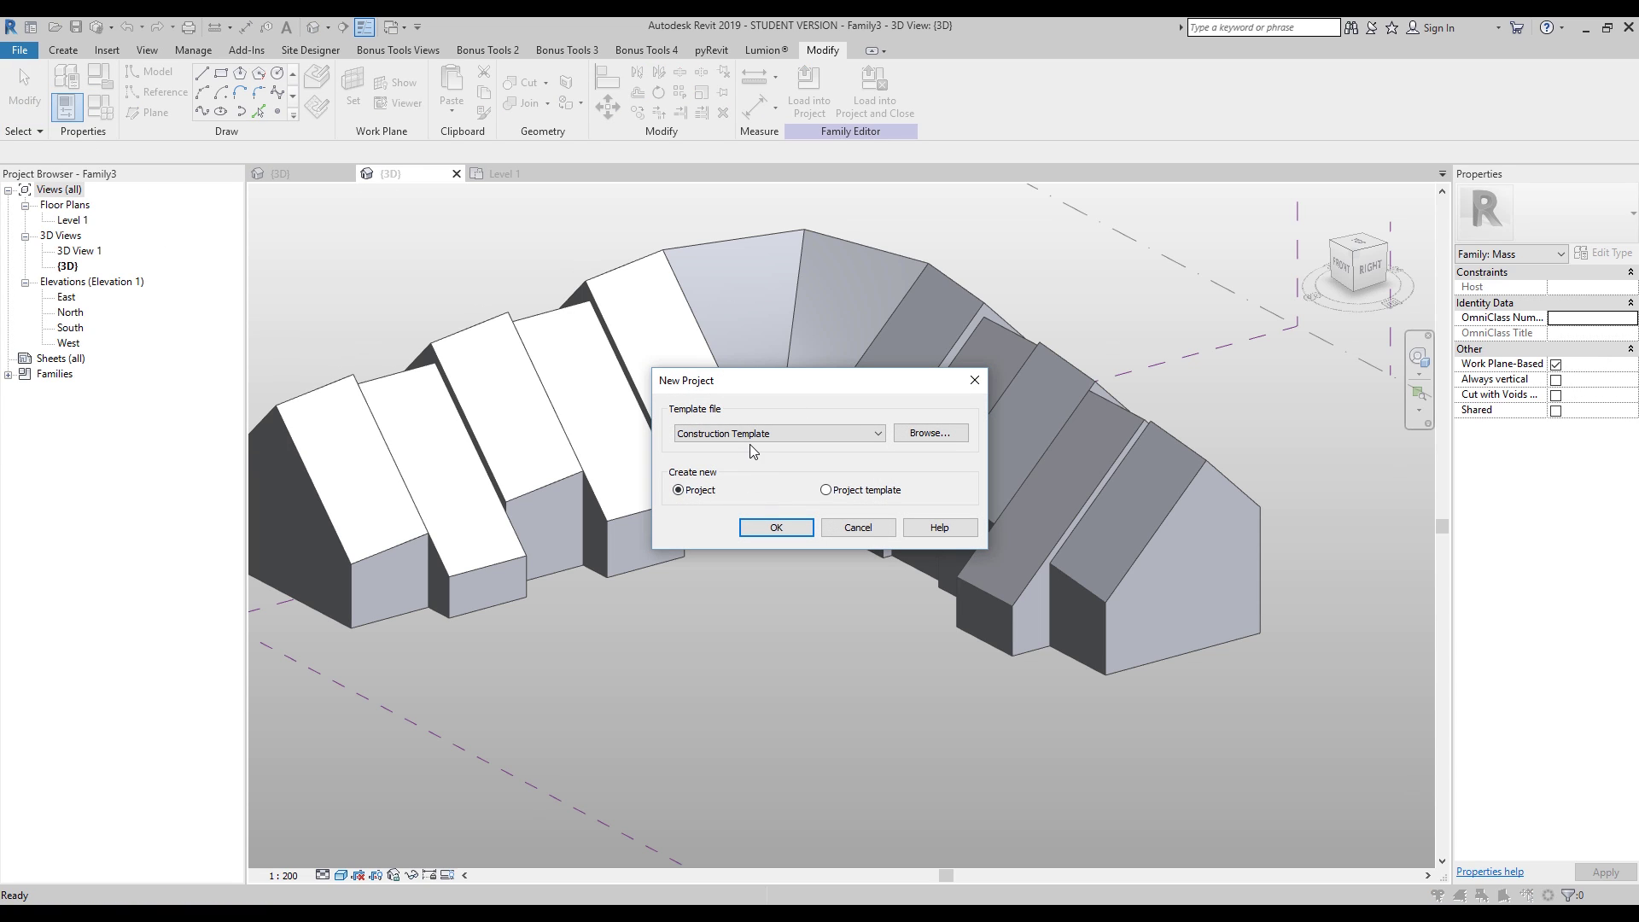
left_click(736, 435)
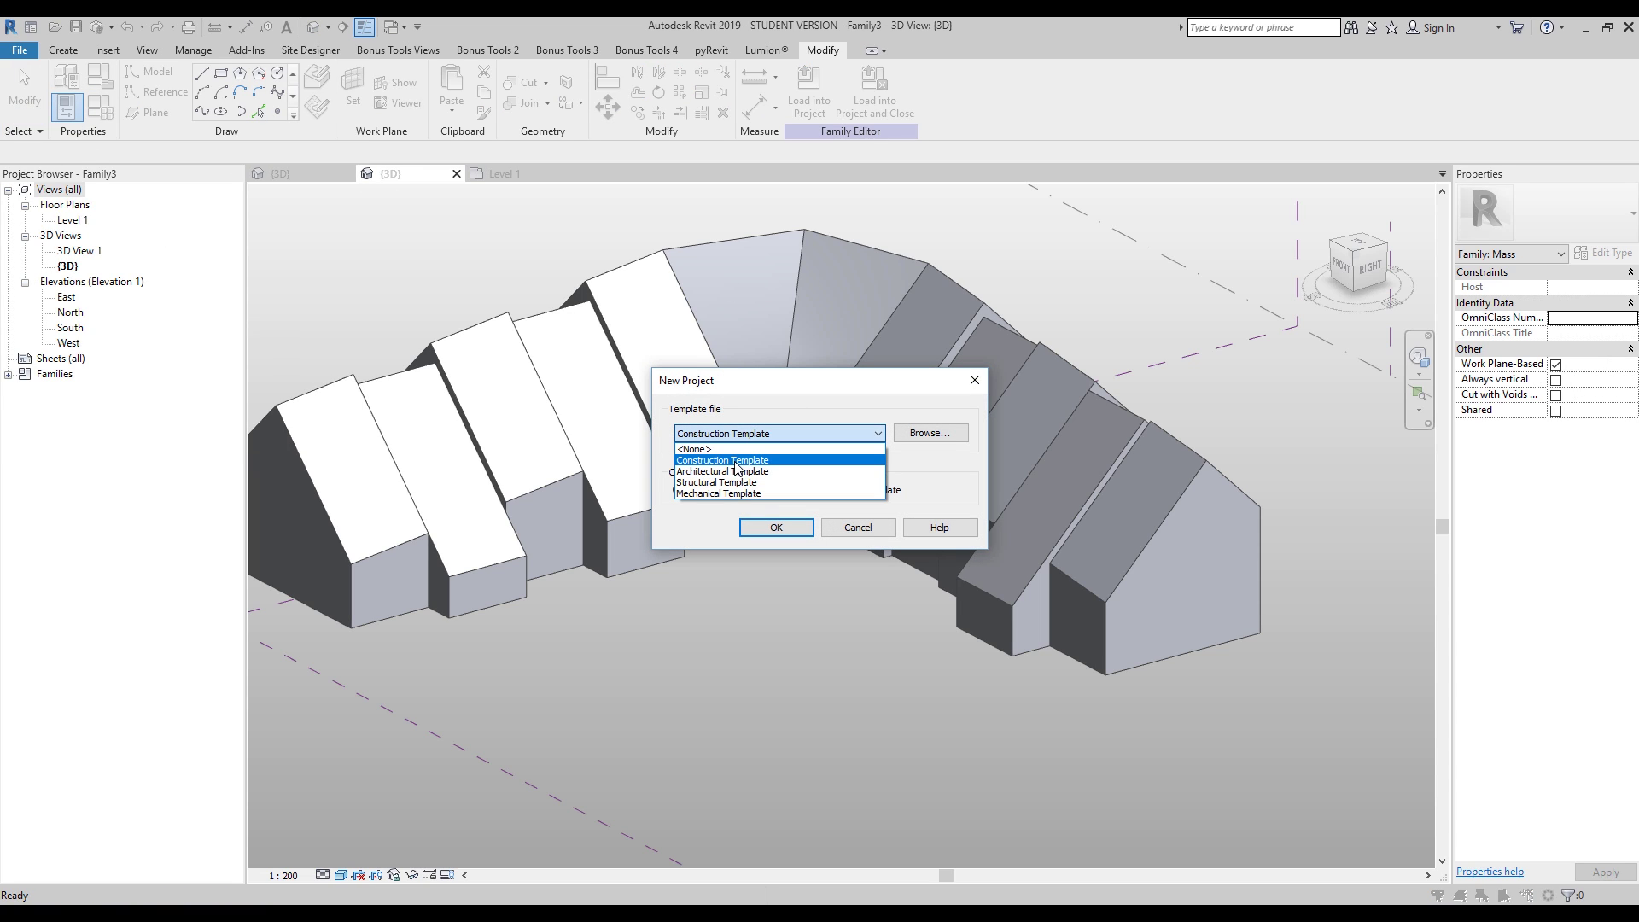
left_click(739, 472)
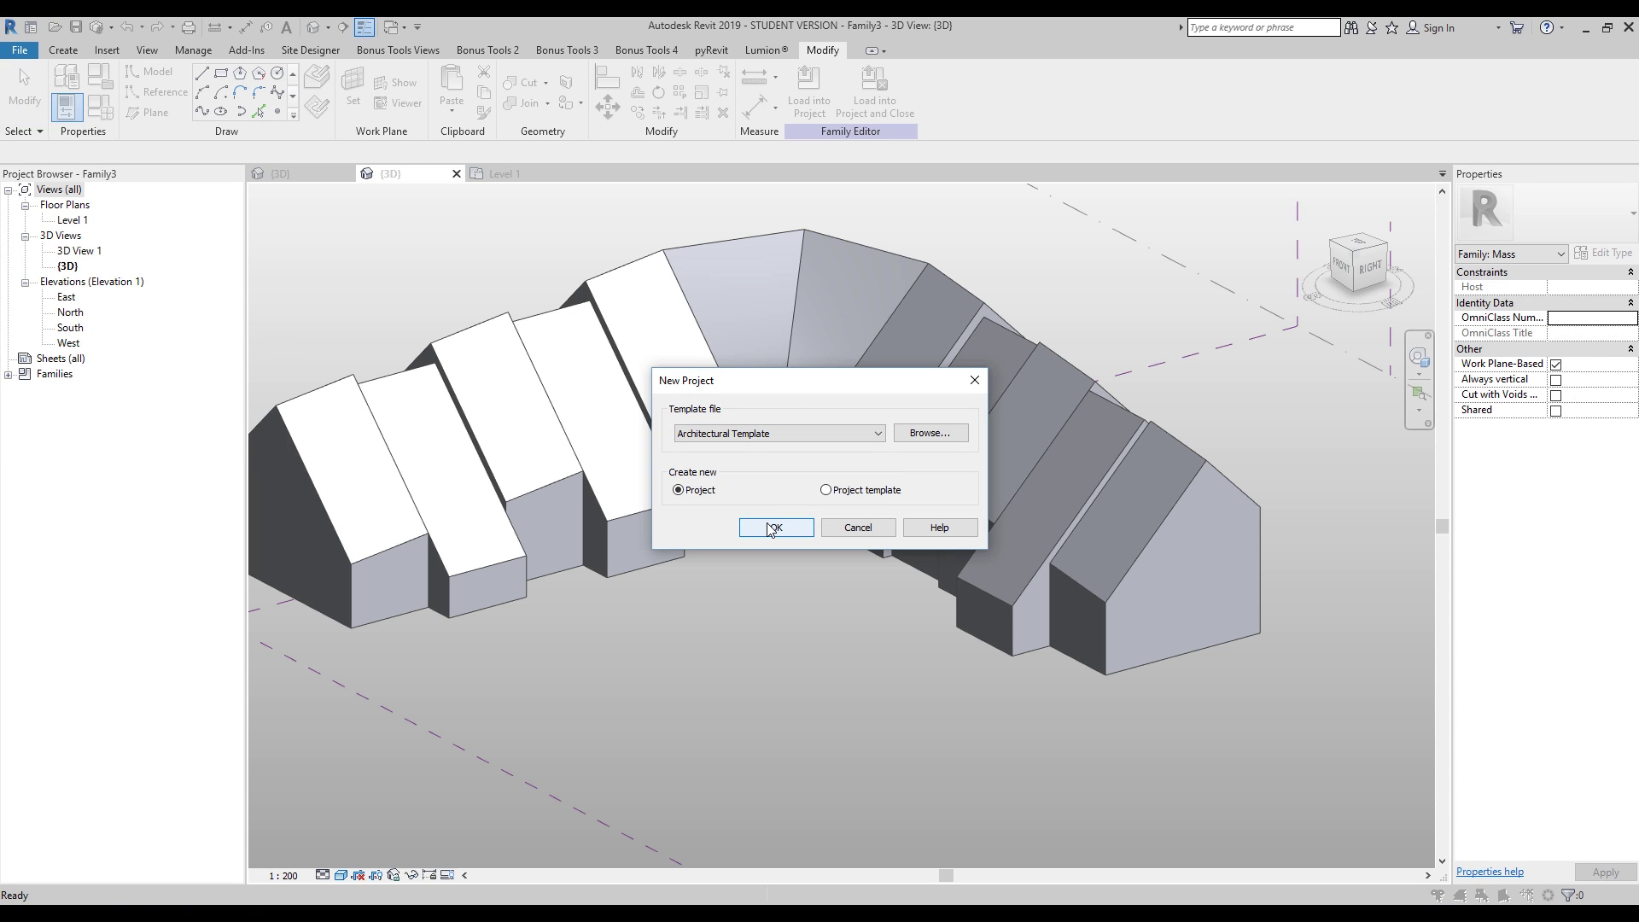
left_click(767, 529)
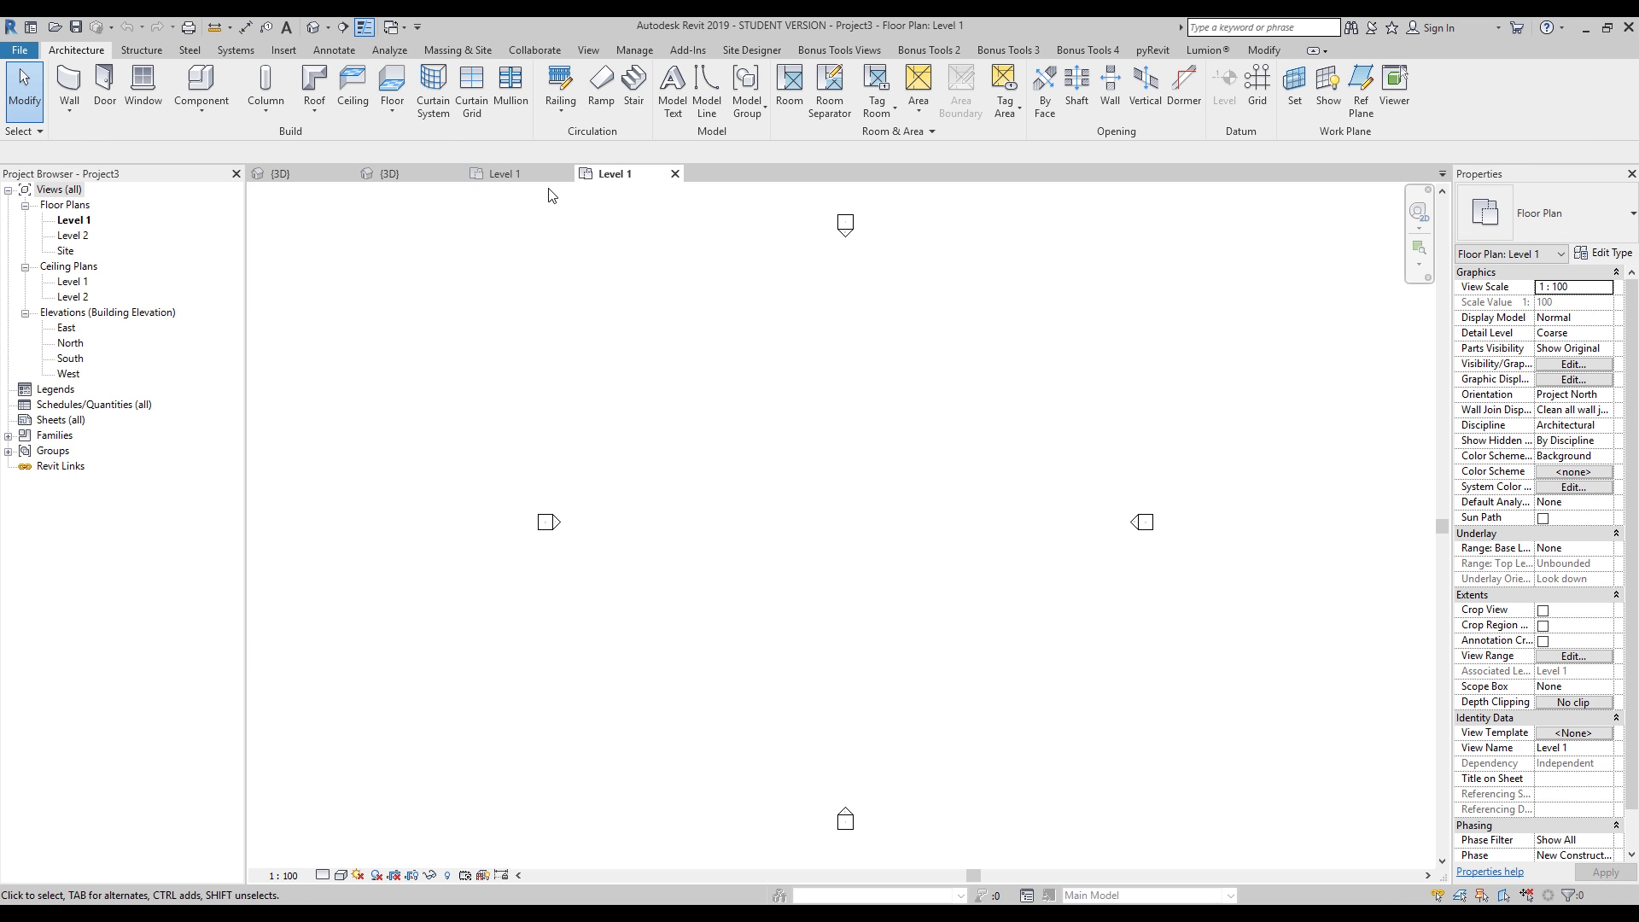
Step: Load the Family3 mass into Project3 and place one instance on the Level 1 plan
left_click(425, 173)
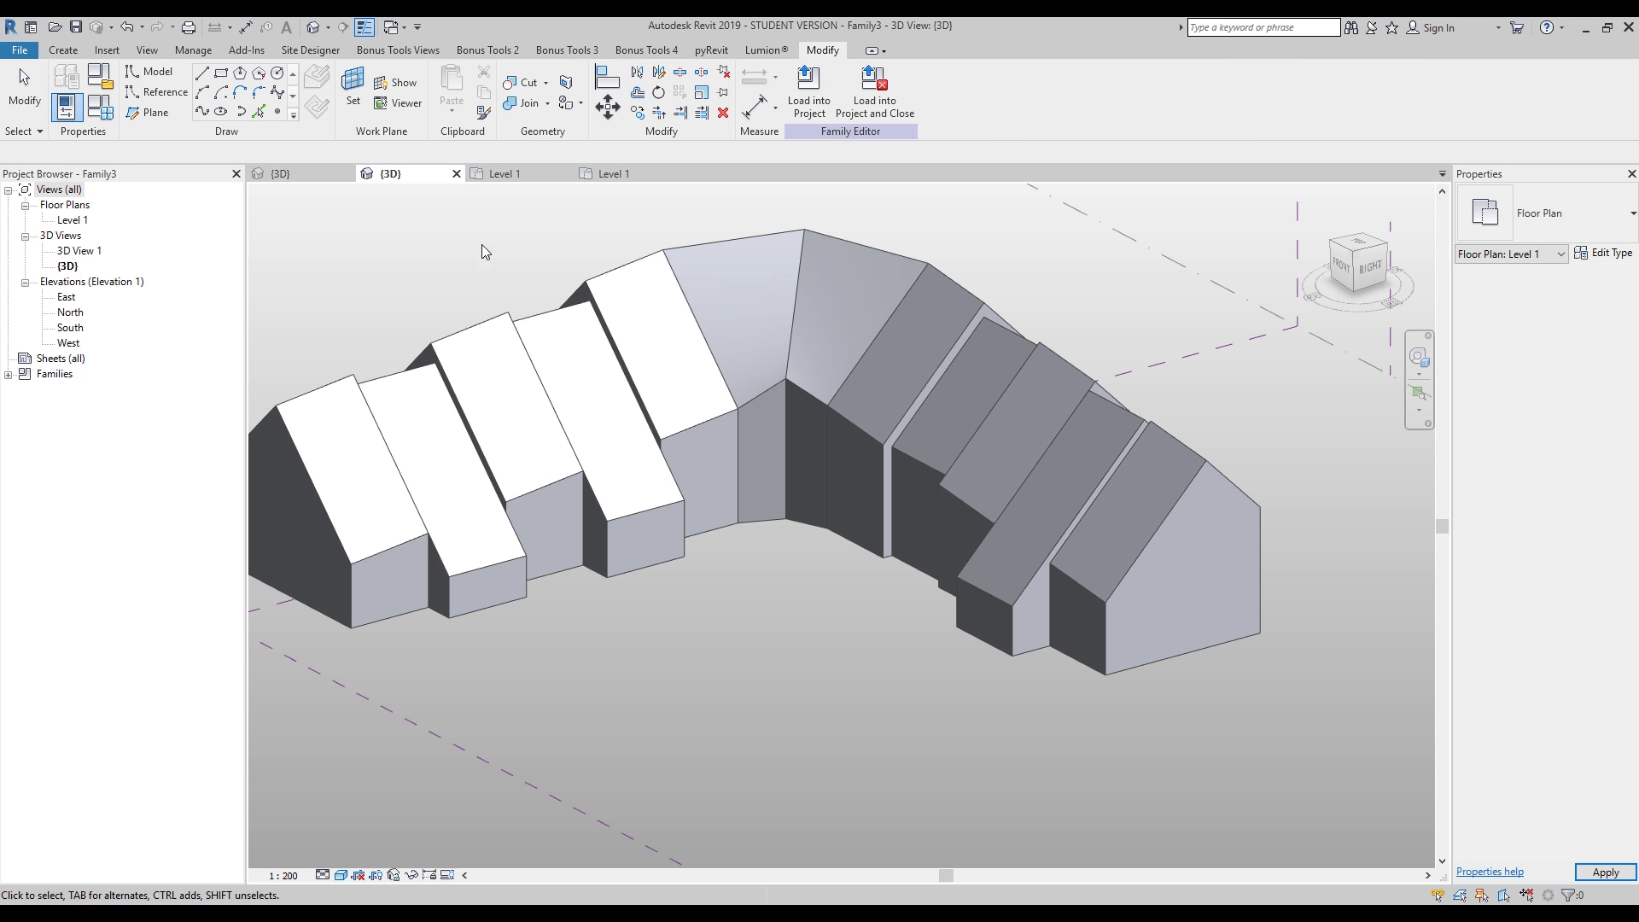
middle_click_drag(706, 654, 735, 665)
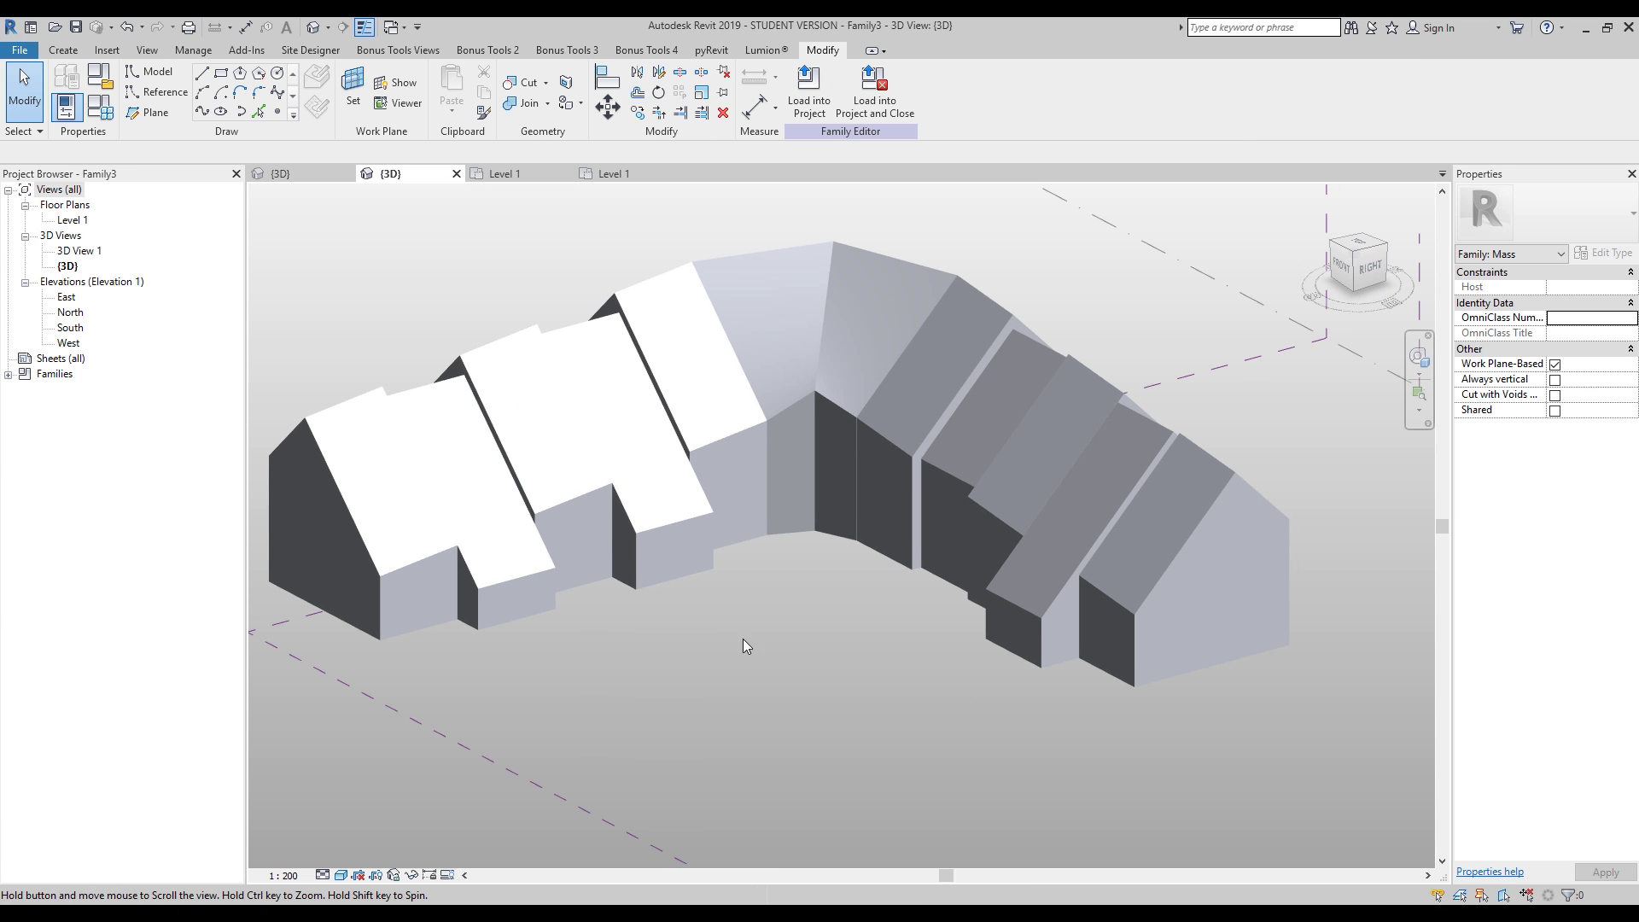
left_click(808, 89)
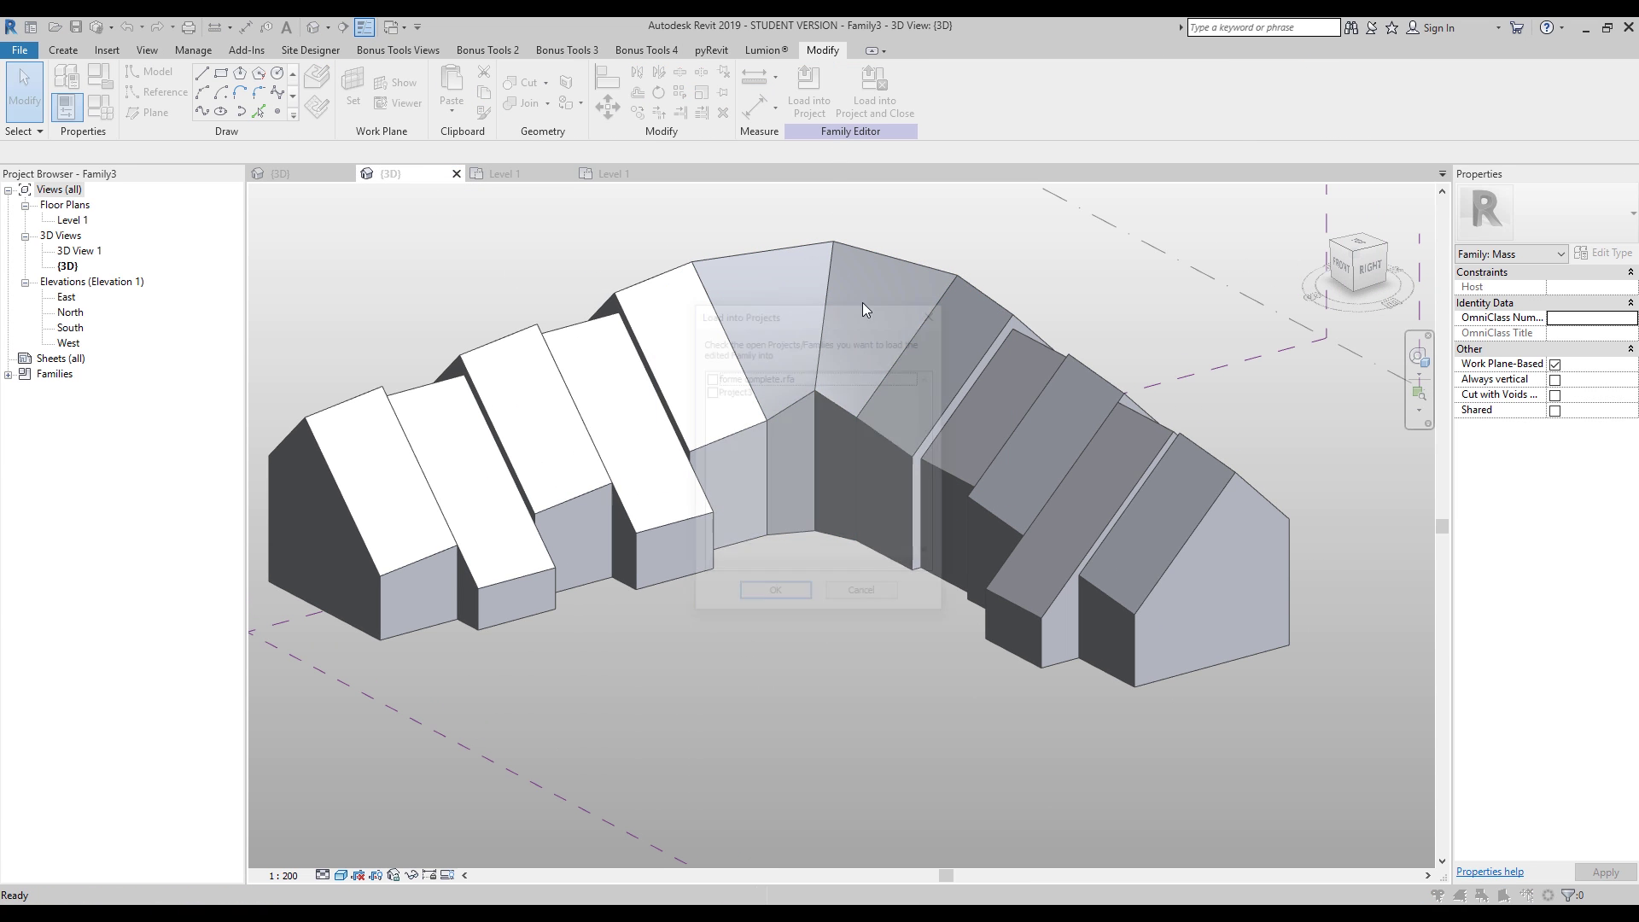
left_click(708, 391)
left_click(795, 601)
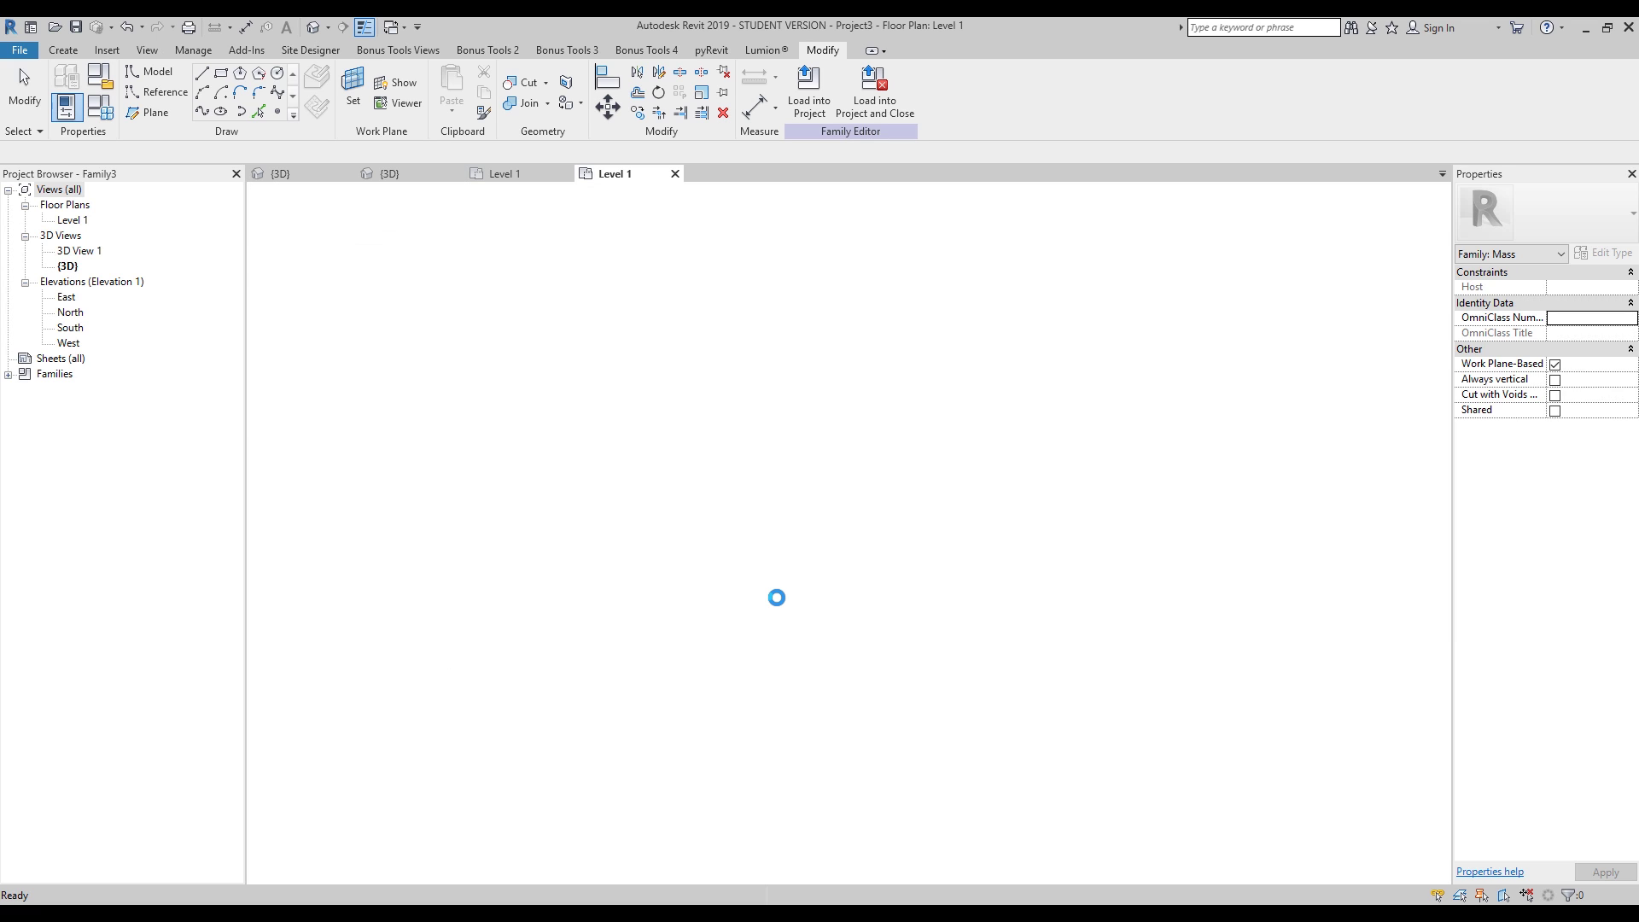
left_click(923, 530)
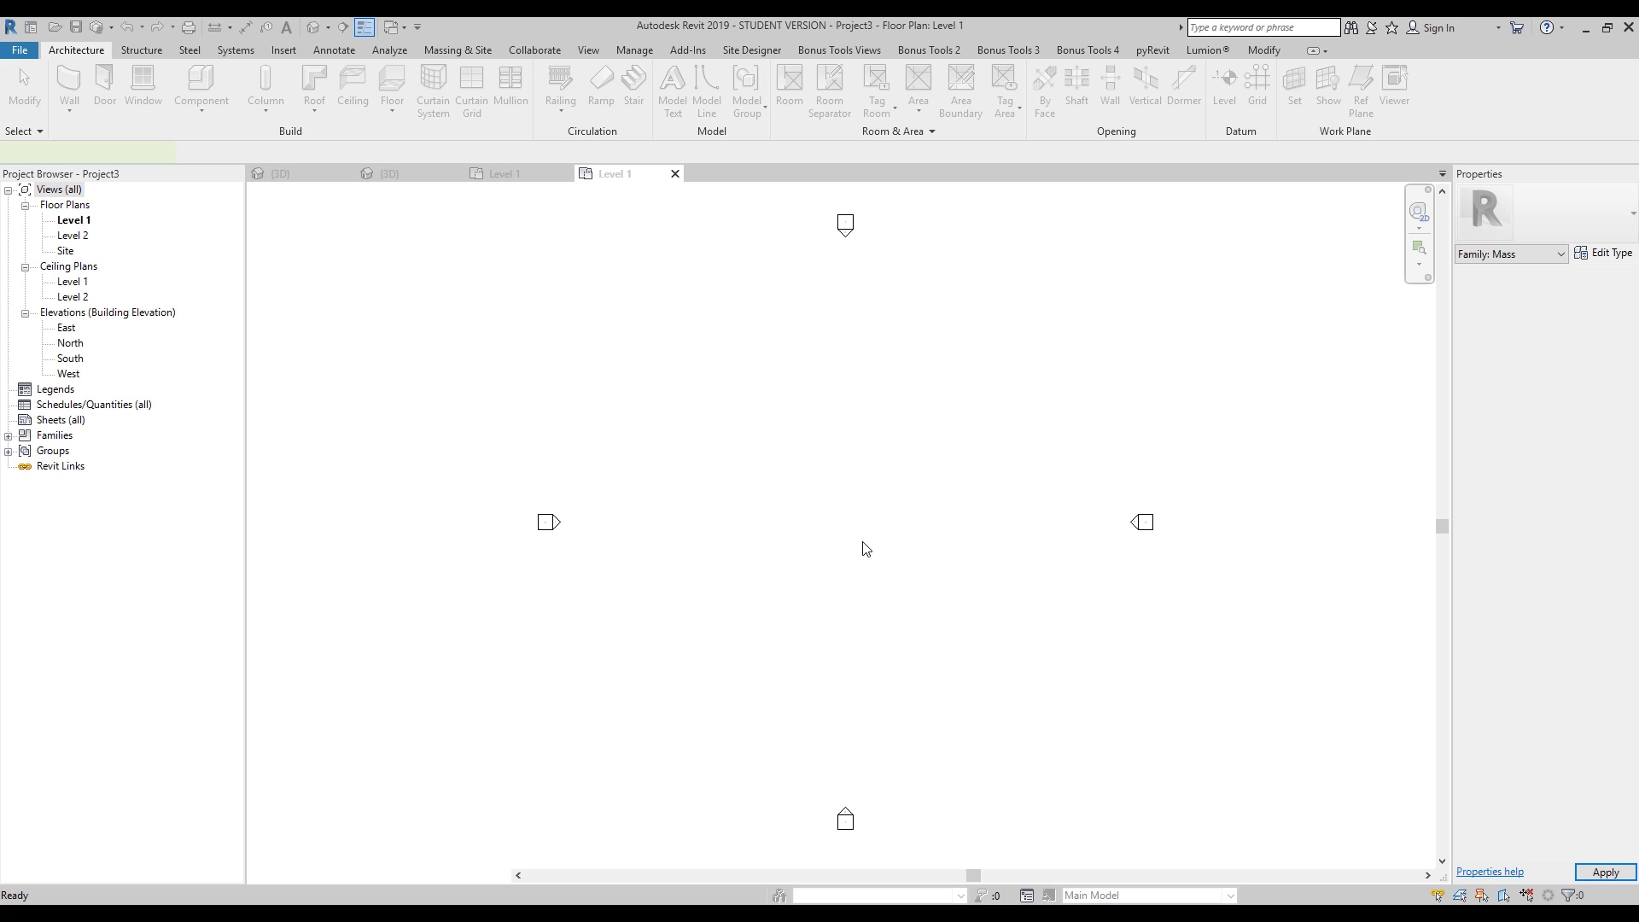
left_click(751, 691)
key("Escape")
key("Escape")
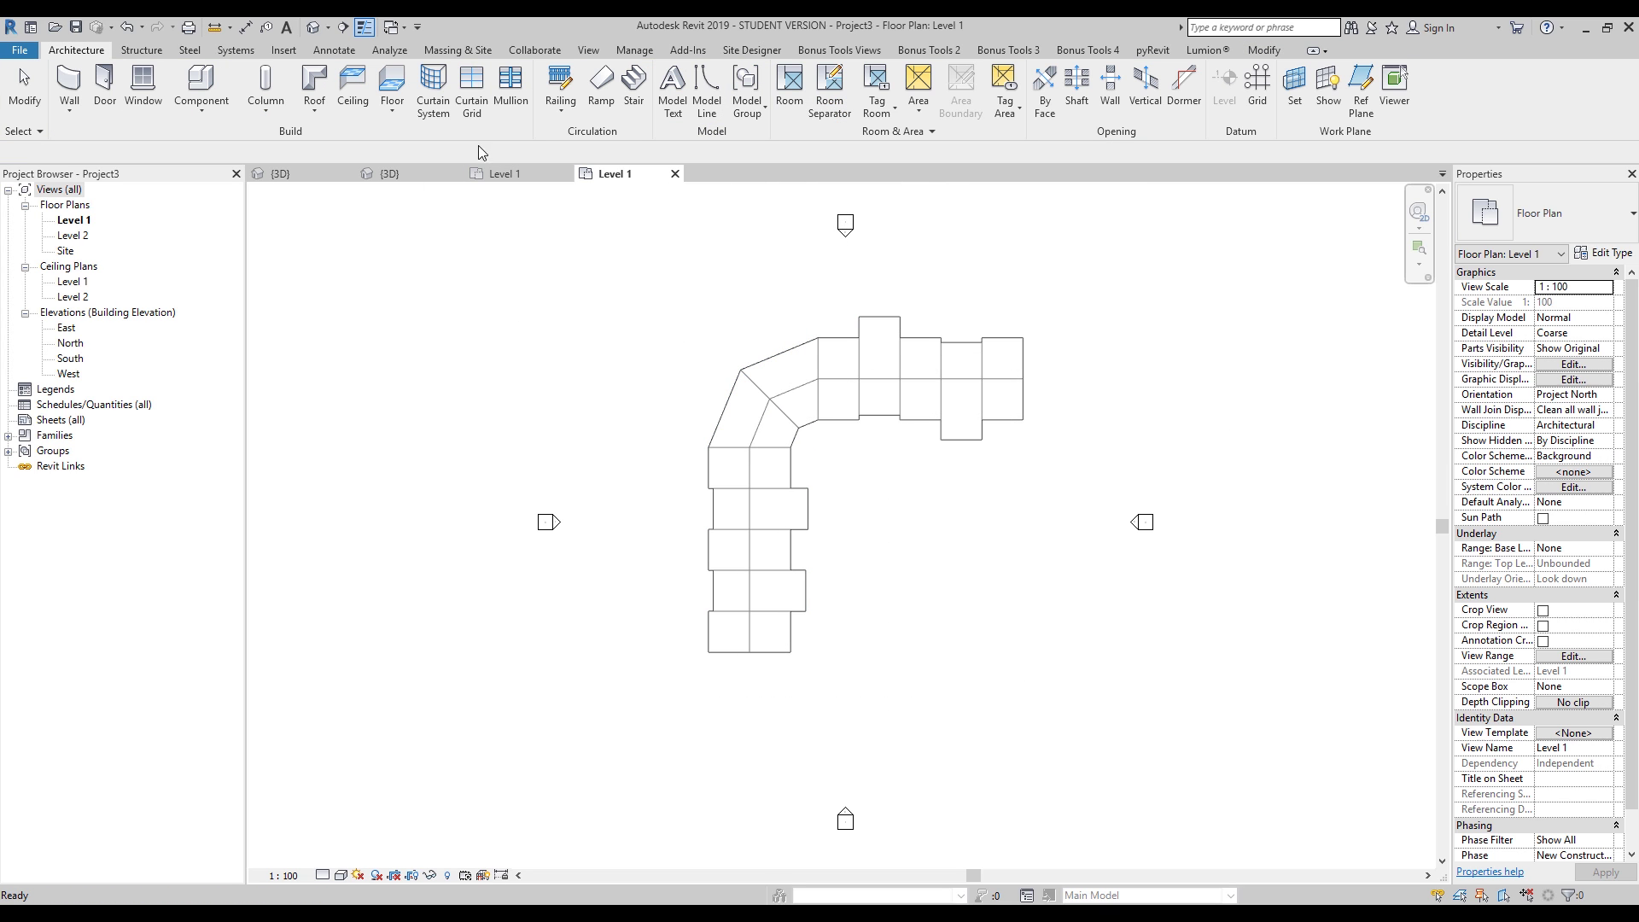
Step: View the placed mass in Project3's default 3D view and orbit around it
left_click(476, 49)
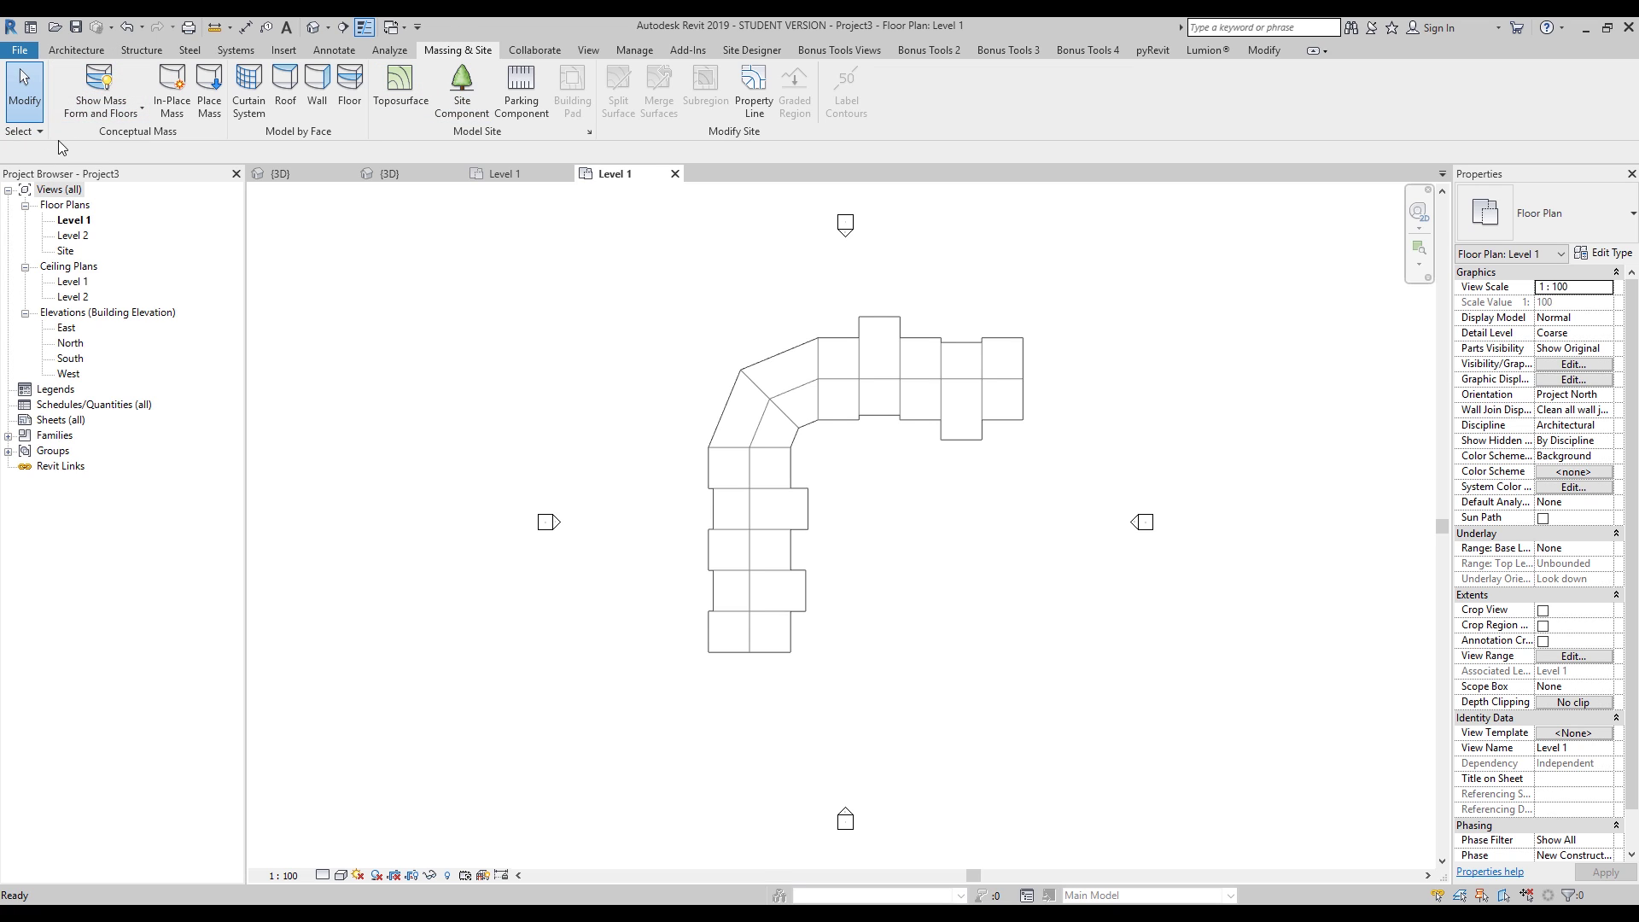
left_click(312, 28)
middle_click_drag(770, 663, 872, 629, "shift")
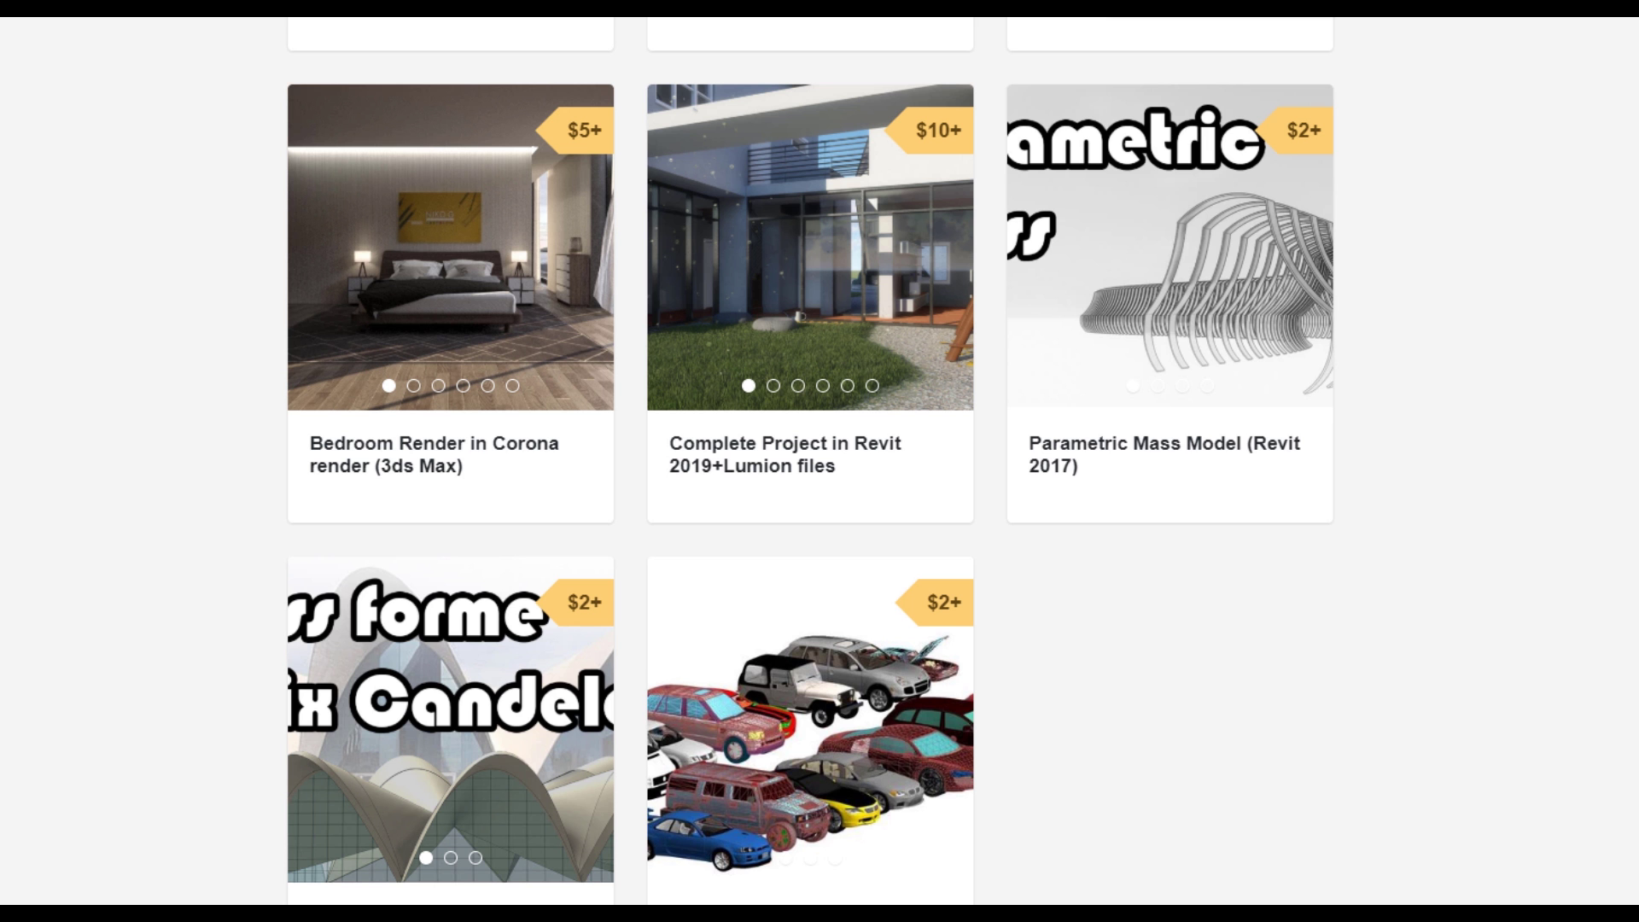
Step: Scroll the Gumroad product grid to the Dynamo scripts Bundle and Parametric Mass Model listings
scroll(869, 891, "up", 10)
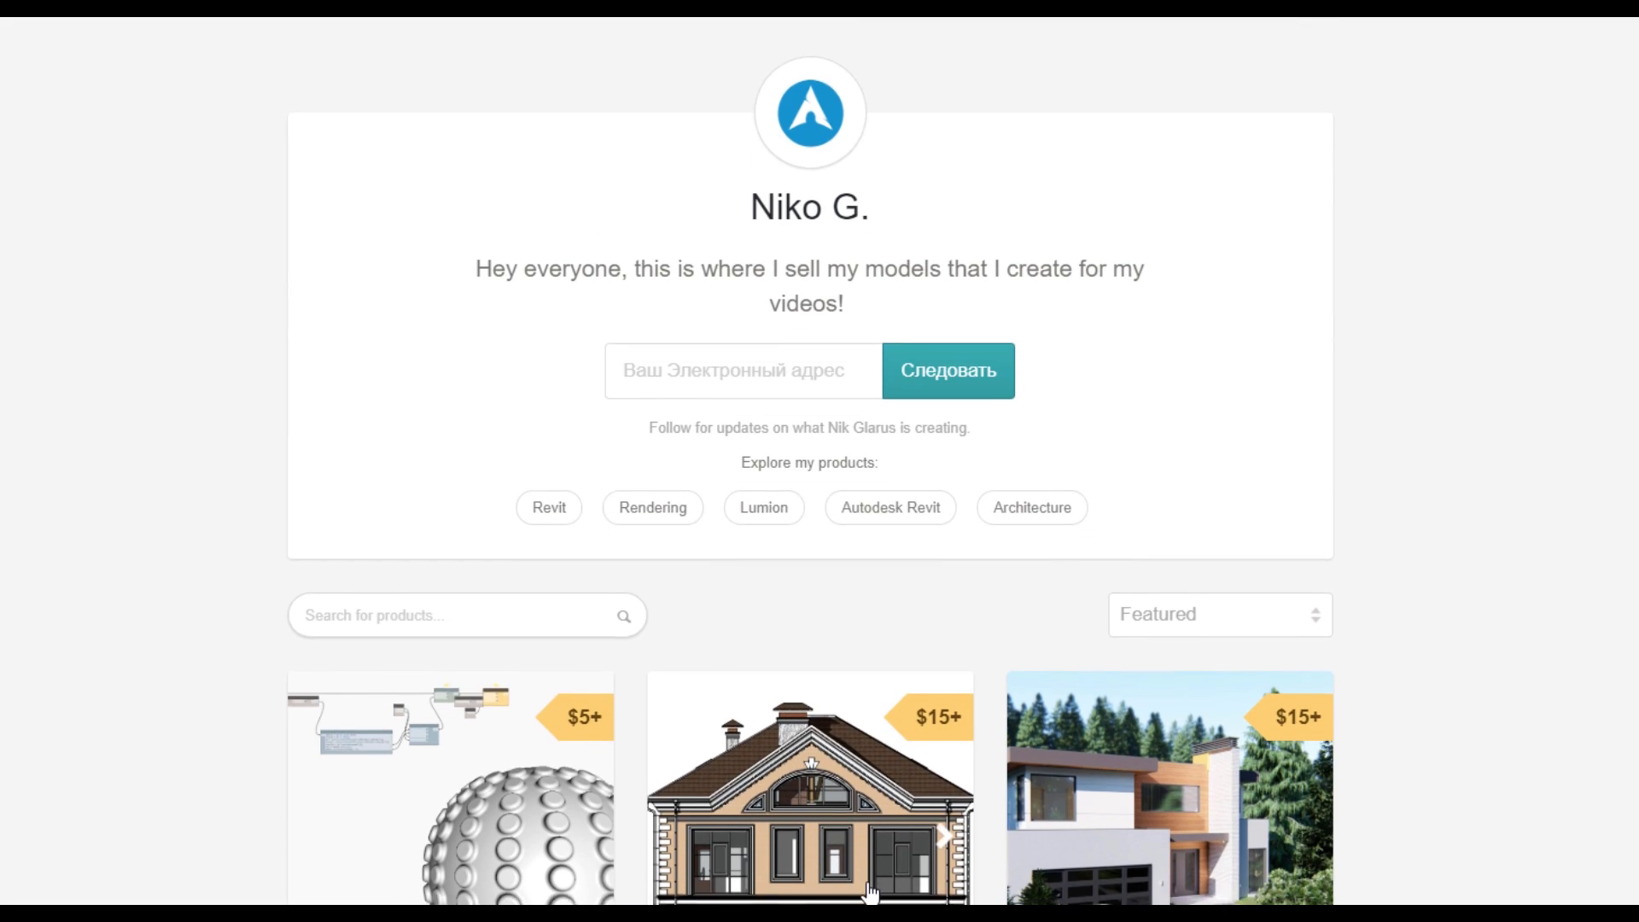
scroll(870, 892, "down", 3)
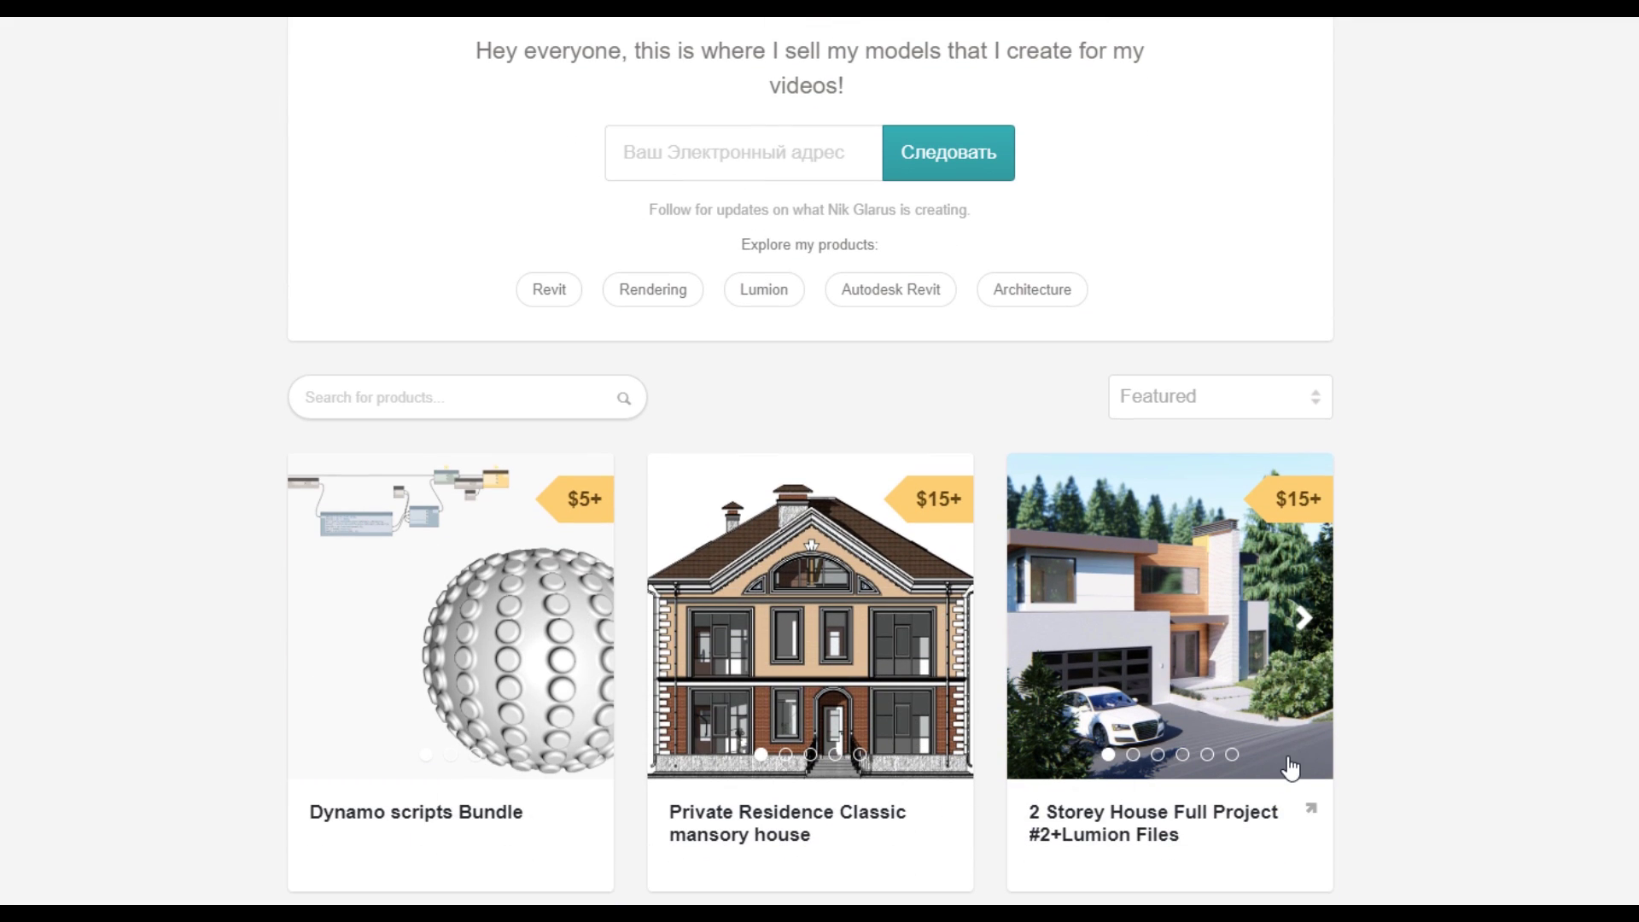
scroll(809, 674, "down", 5)
scroll(854, 628, "up", 2)
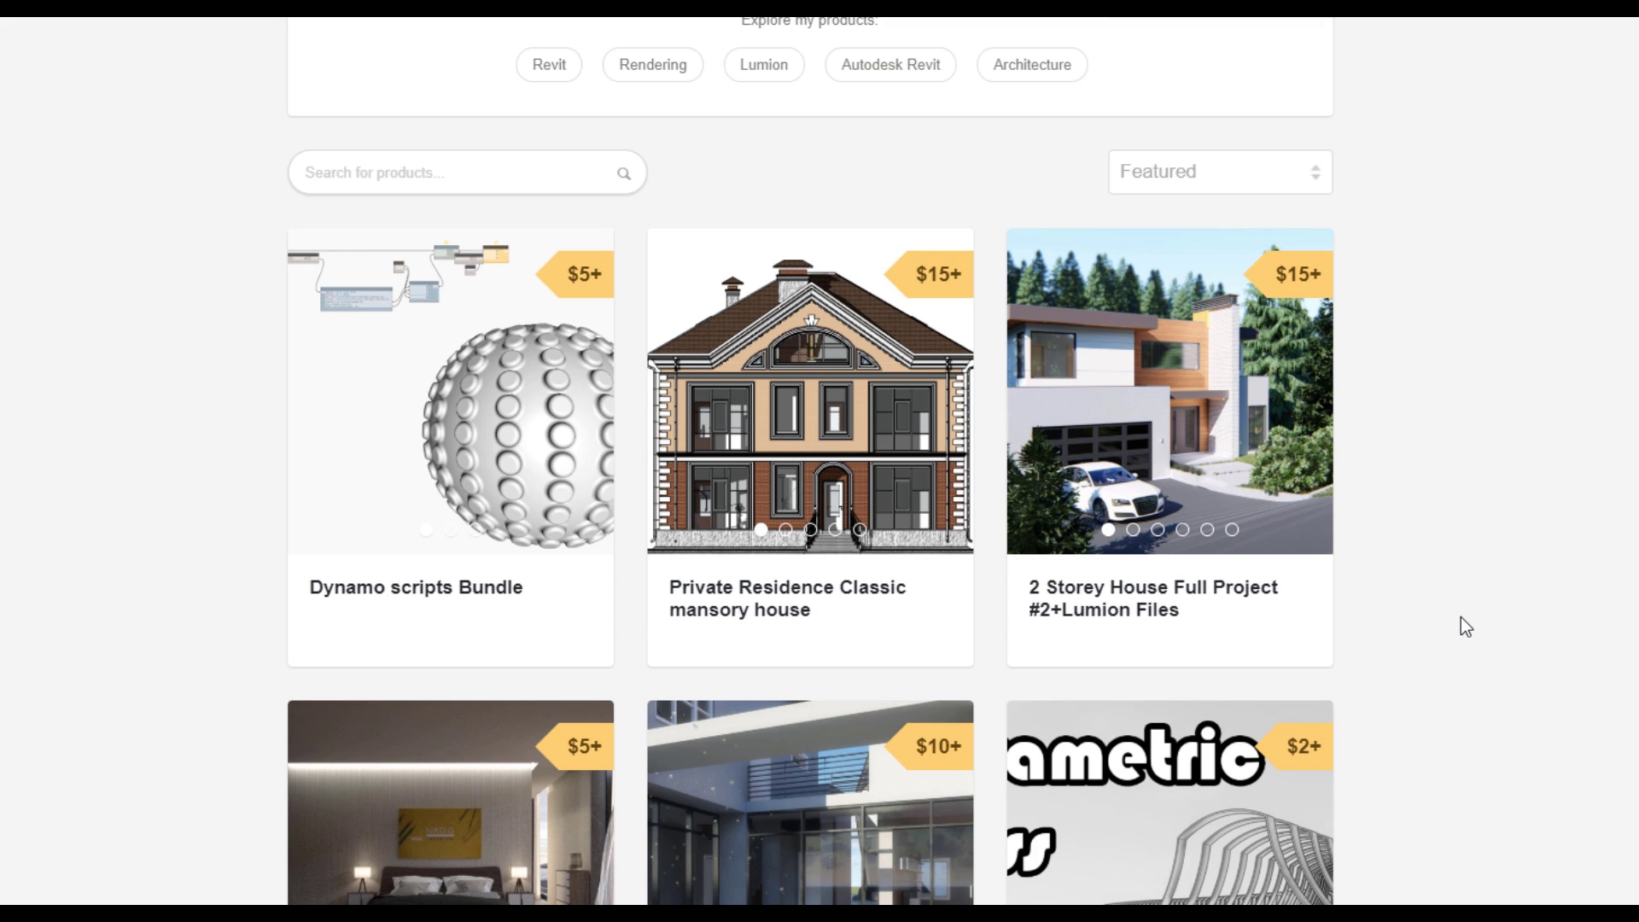
scroll(1459, 617, "up", 3)
scroll(1463, 624, "up", 3)
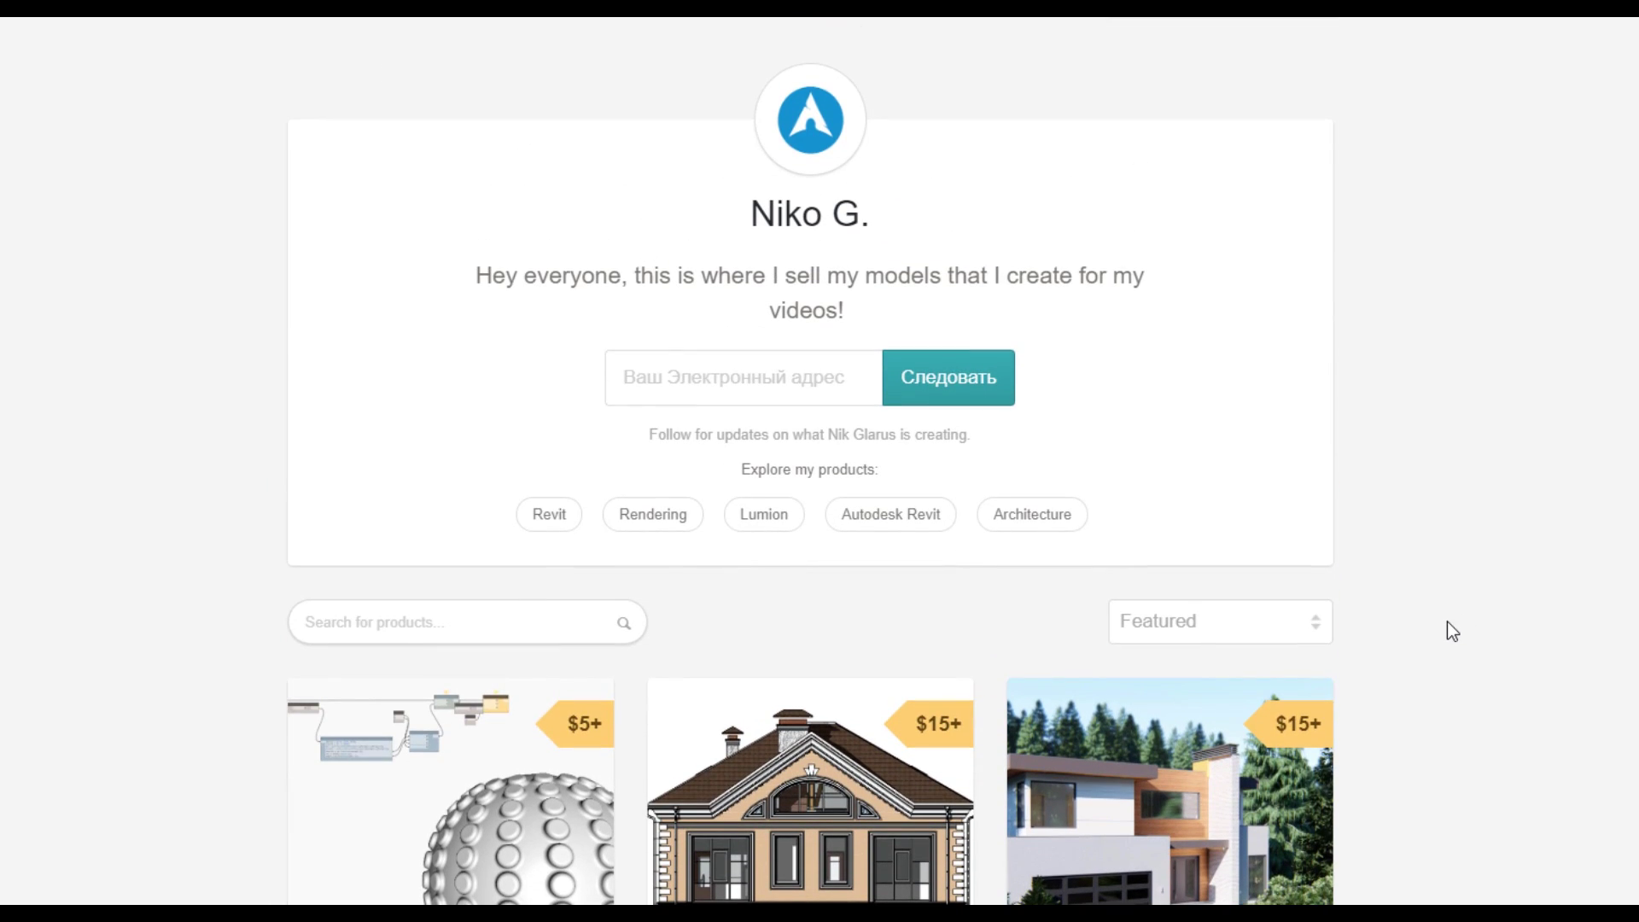
scroll(1450, 619, "down", 6)
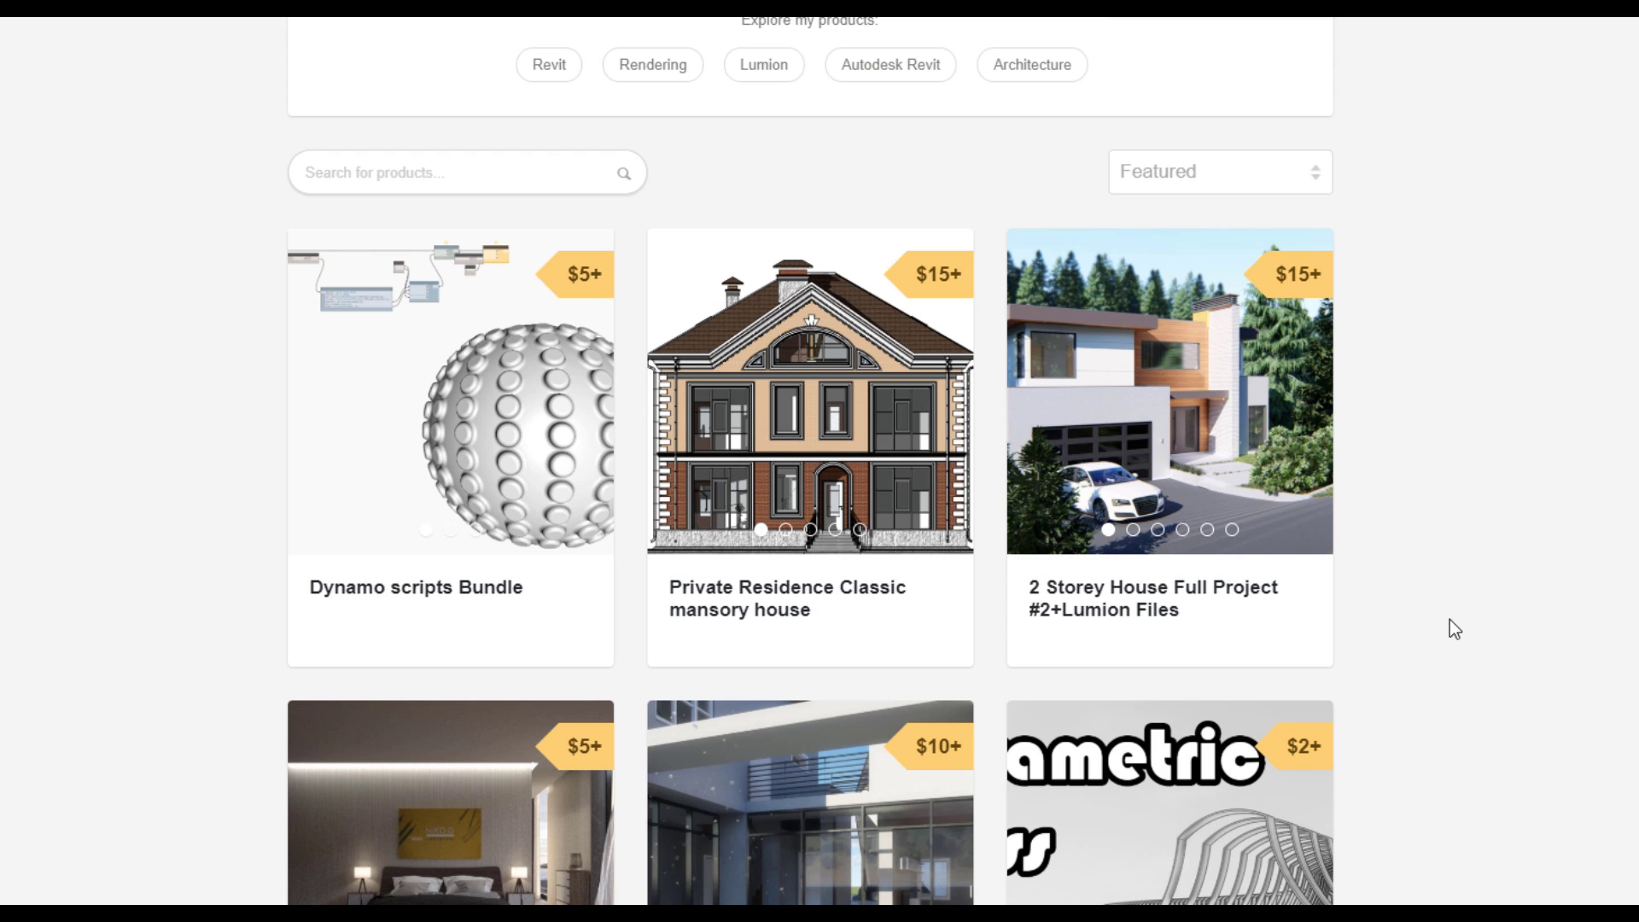
scroll(1447, 621, "down", 3)
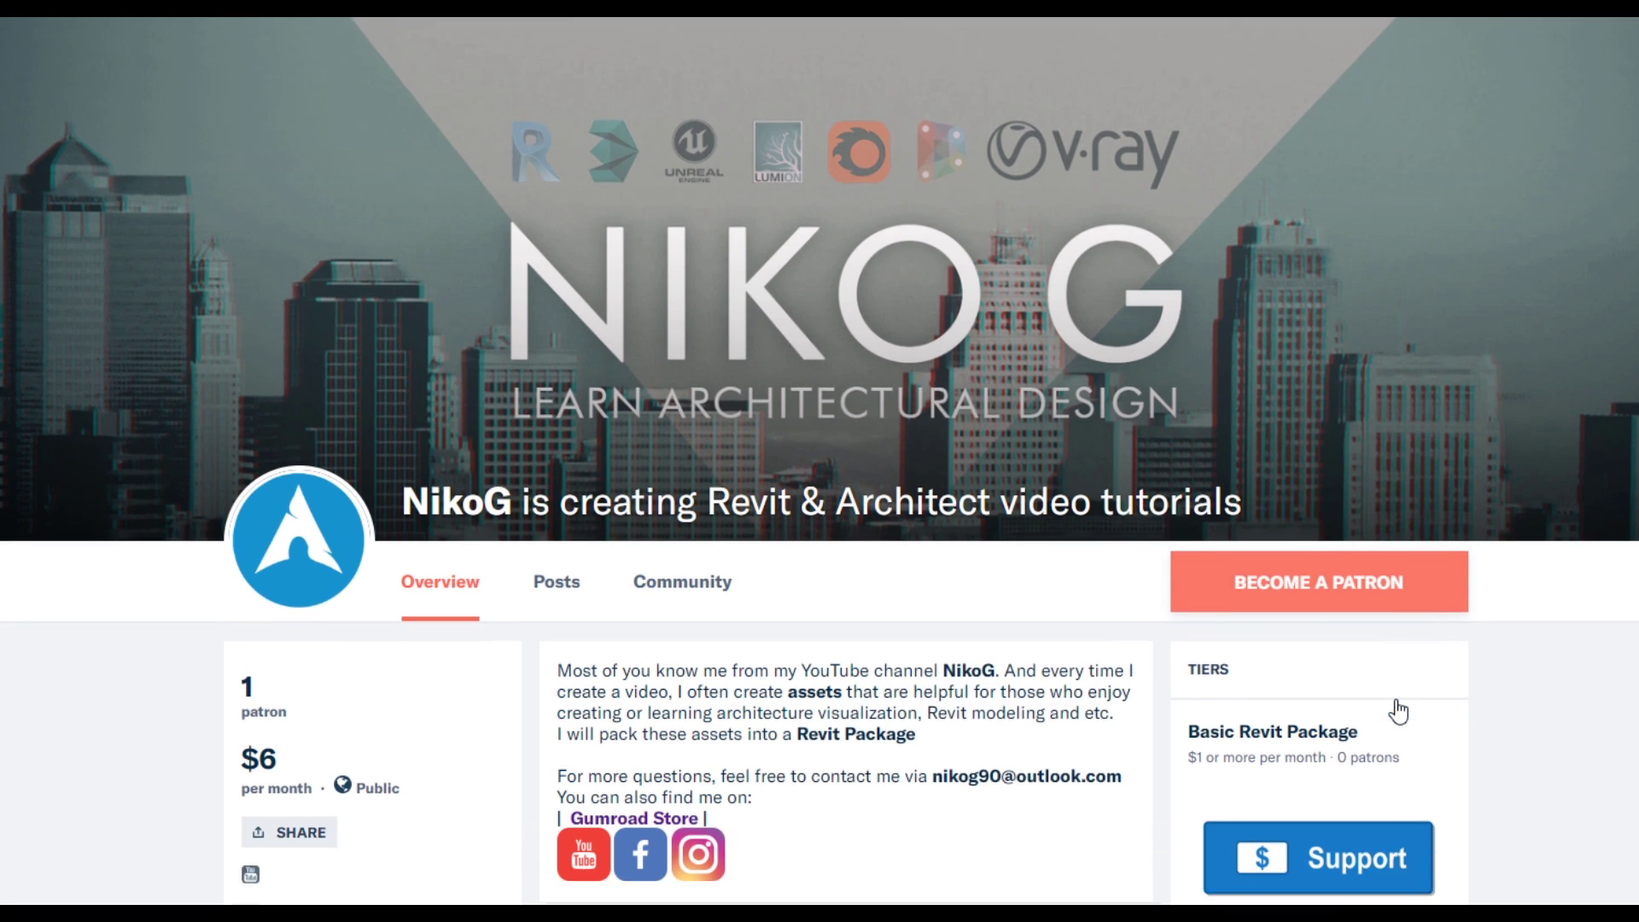
scroll(1393, 706, "down", 4)
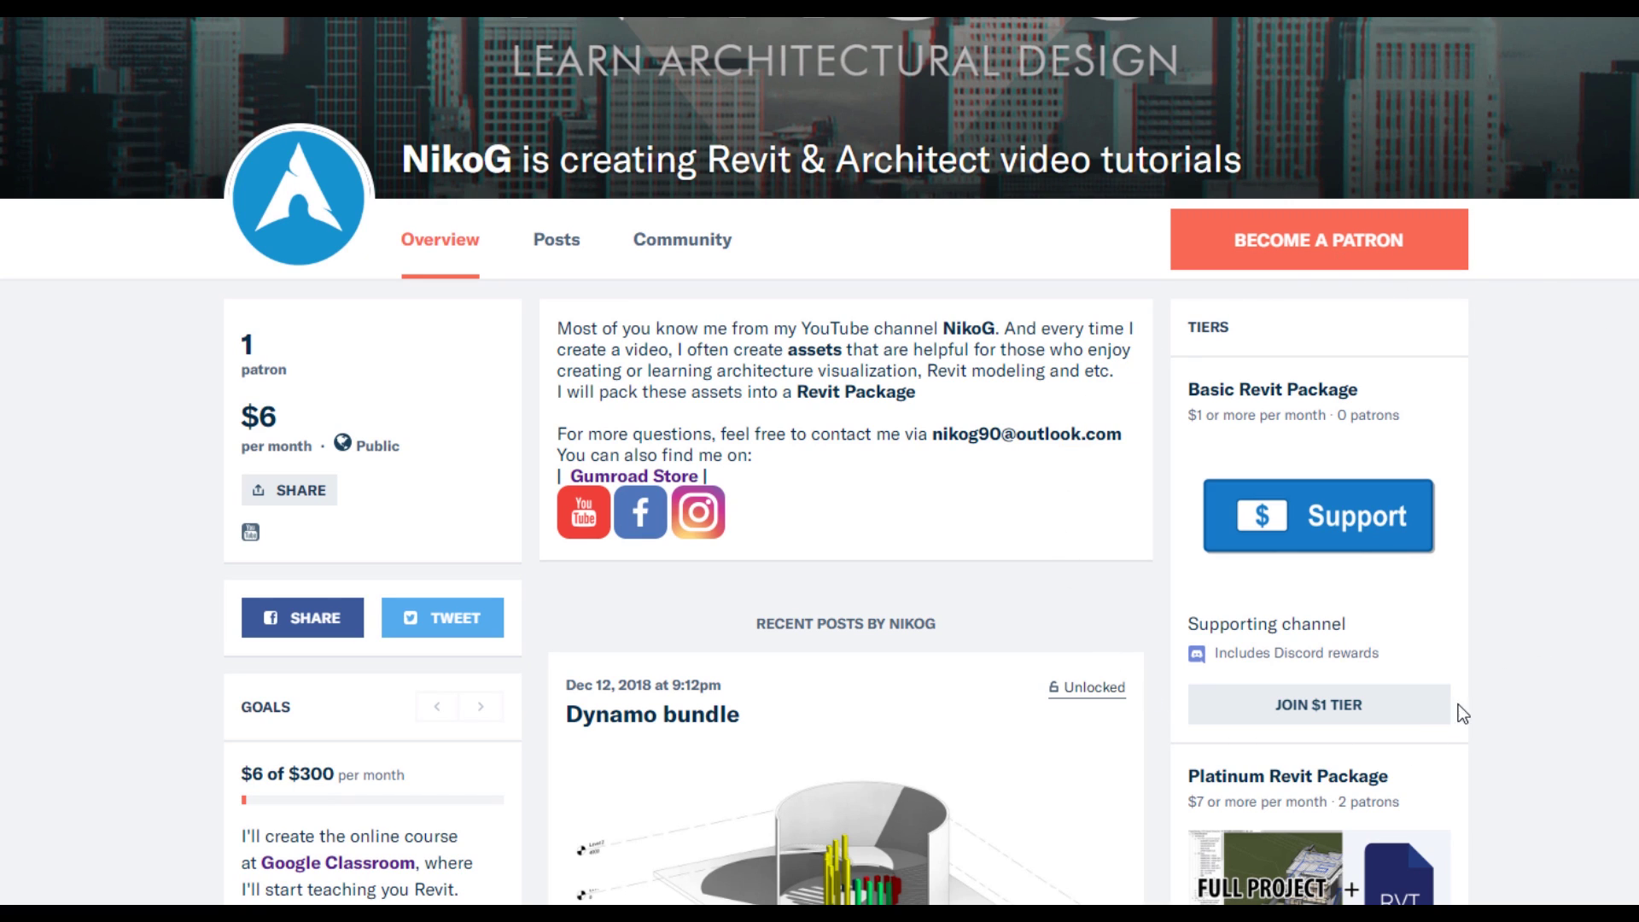
Step: Scroll past the Patreon tiers, up to the $40 Personal Project, to the Private house 2 post
scroll(1568, 544, "down", 5)
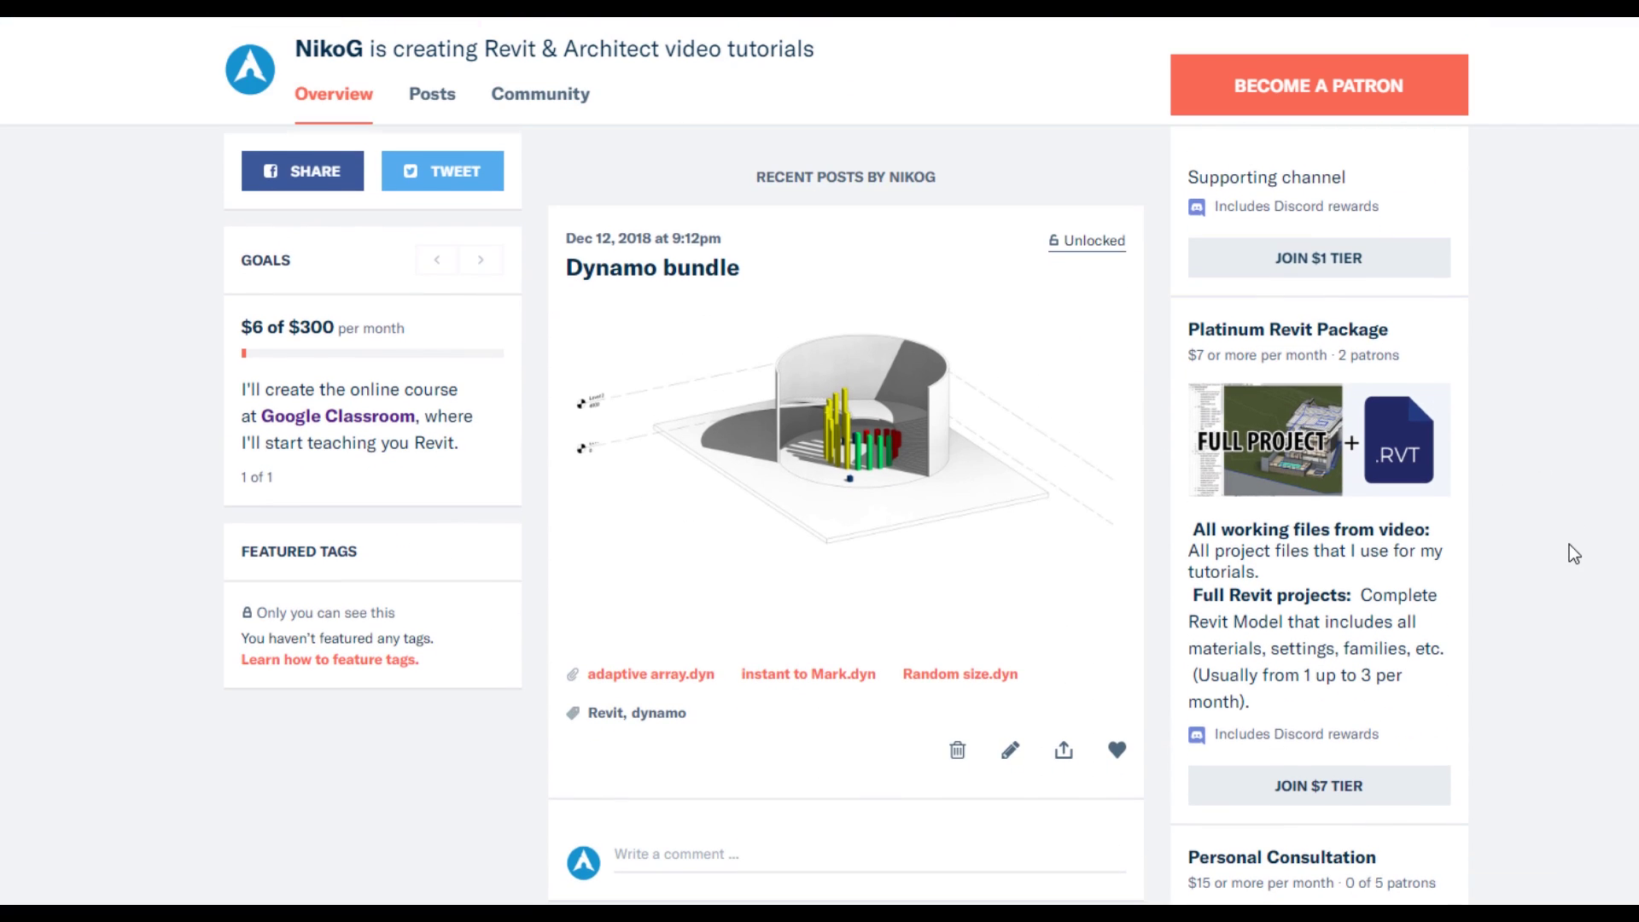
scroll(1569, 545, "down", 3)
scroll(1569, 544, "down", 3)
scroll(1575, 553, "down", 6)
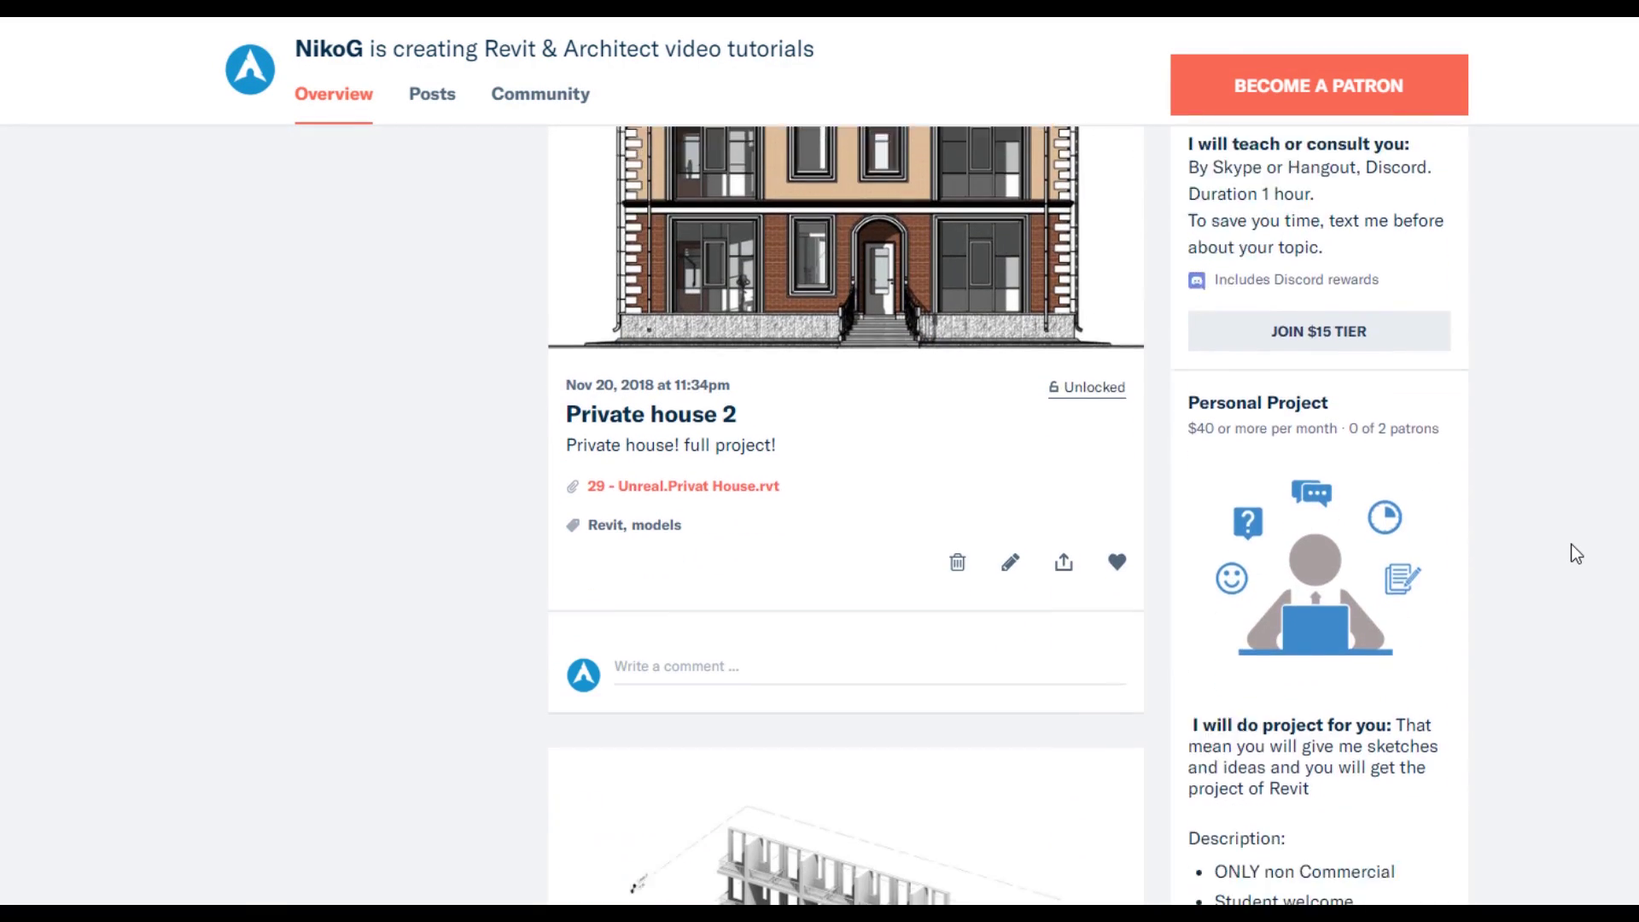